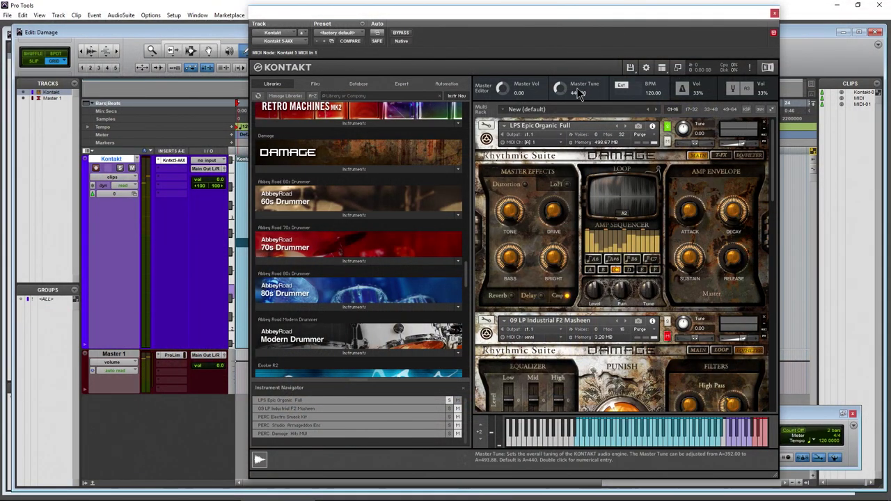
- In the web browser, review the Heavyocity Damage product page and the Native Instruments Komplete 12 Ultimate bundle page
scroll(842, 185, down, 2)
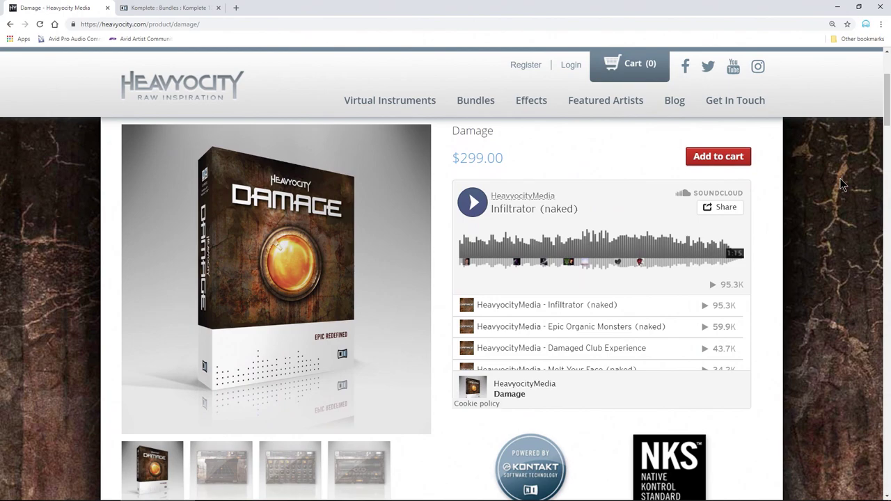
scroll(841, 184, down, 4)
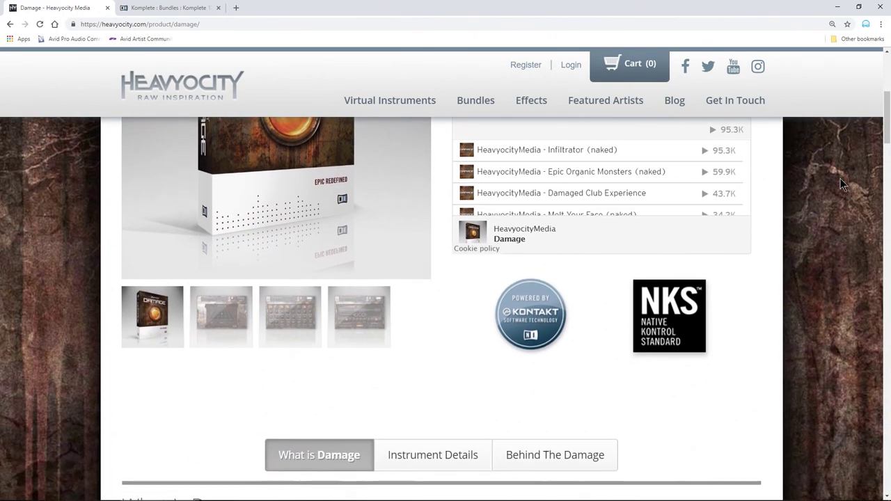
scroll(840, 184, down, 5)
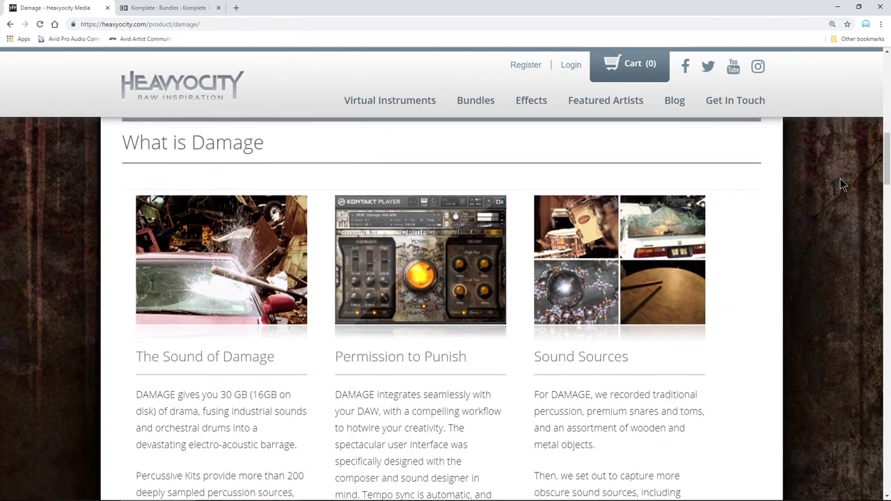
key(ctrl+Tab)
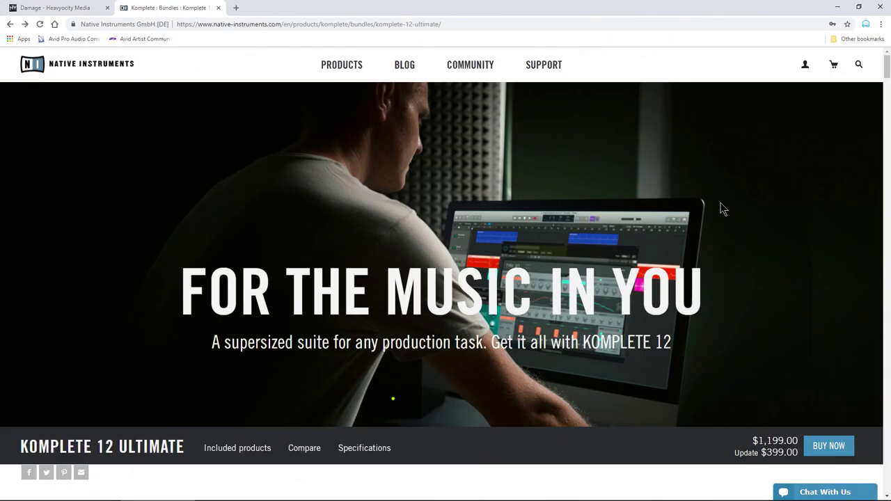
scroll(722, 209, down, 3)
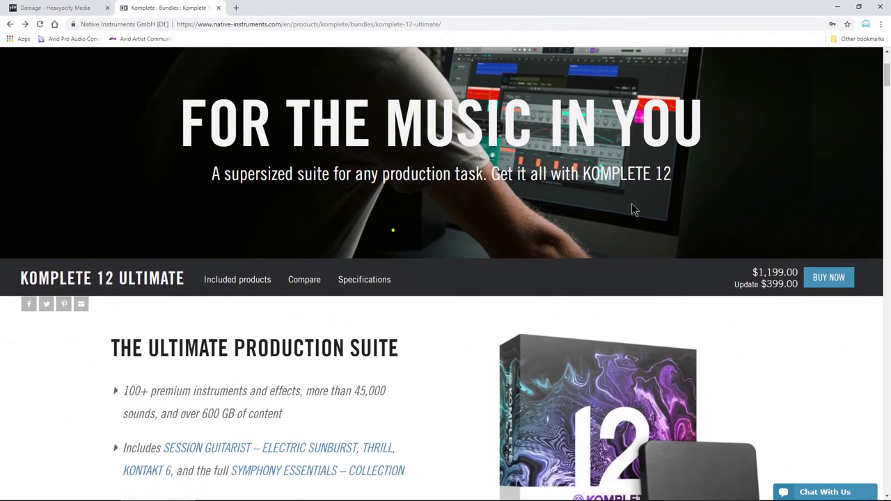
scroll(459, 247, down, 1)
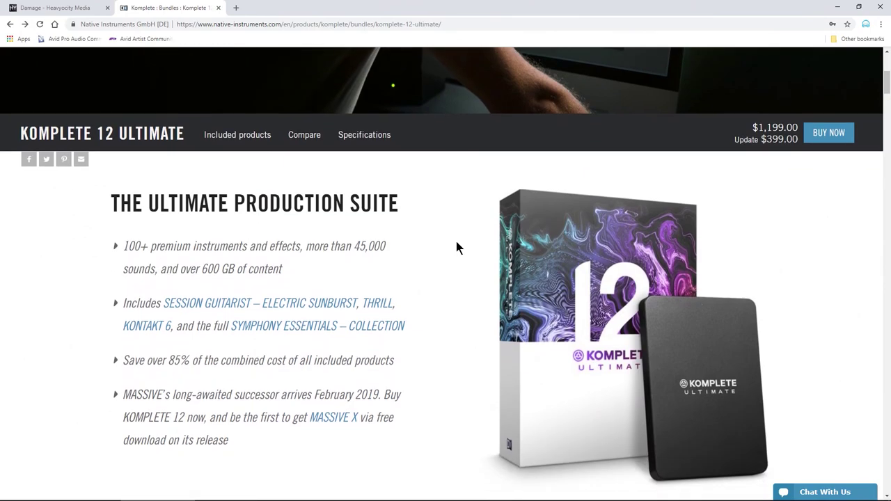
scroll(456, 244, down, 1)
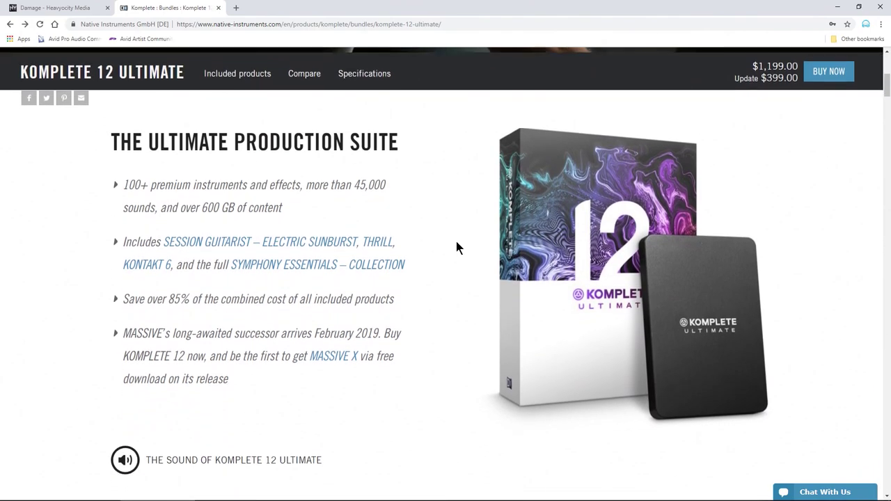
scroll(457, 247, down, 4)
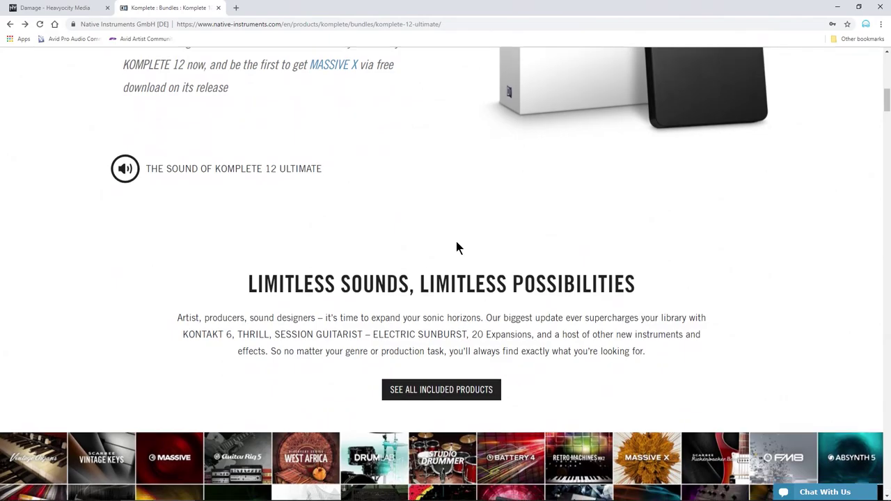
scroll(457, 248, down, 5)
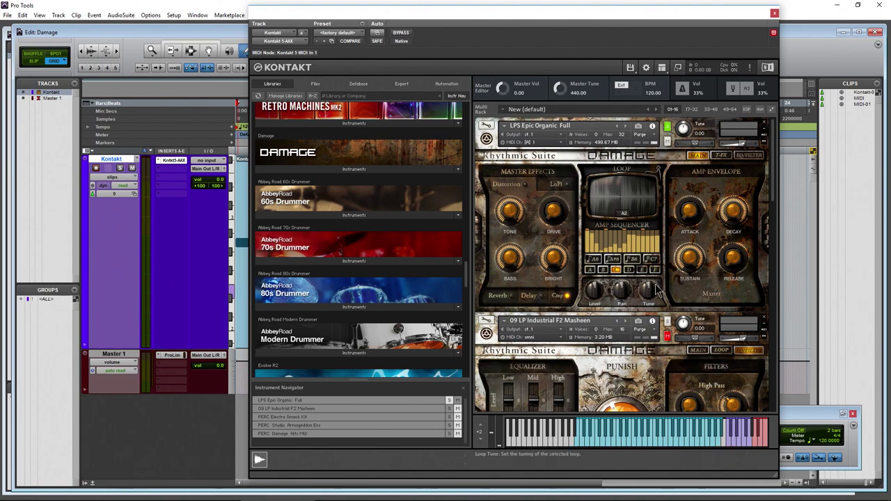
- Switch to the Kontakt rack and show the Main page of the 09 LP Industrial F2 Masheen instrument
scroll(647, 285, down, 5)
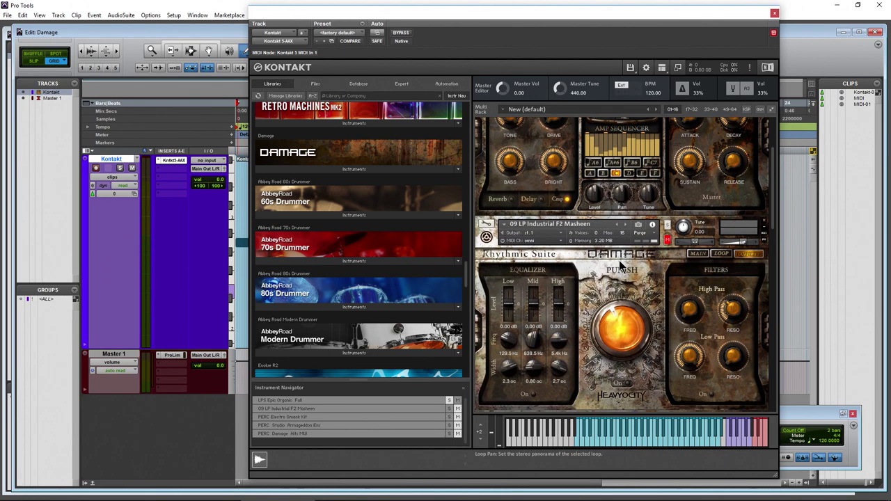
click(697, 254)
scroll(611, 290, up, 3)
scroll(611, 290, up, 2)
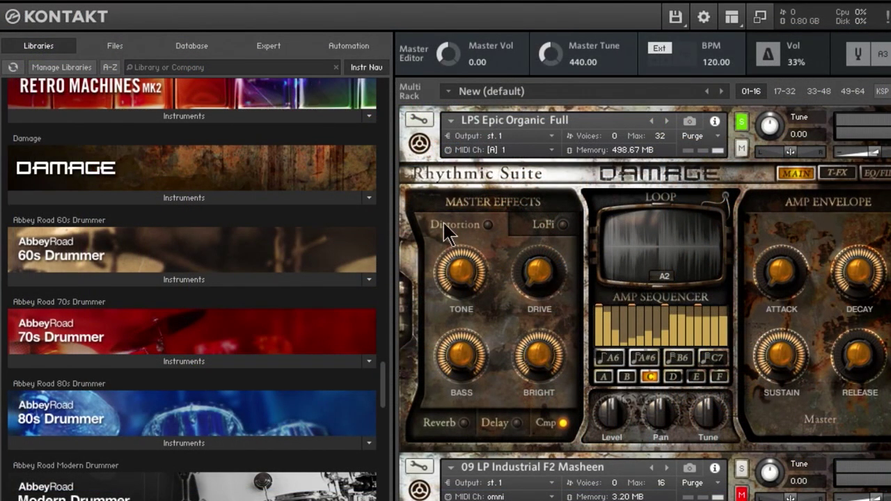
- Browse the Damage library's instruments into 01 Rhythmic Suites, Single Loops, LP Epic Organic Elements 02
click(190, 200)
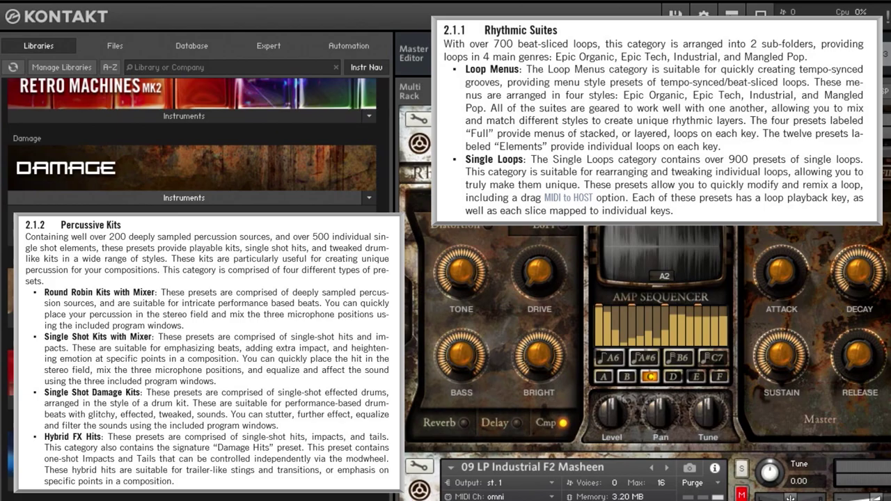
double_click(98, 218)
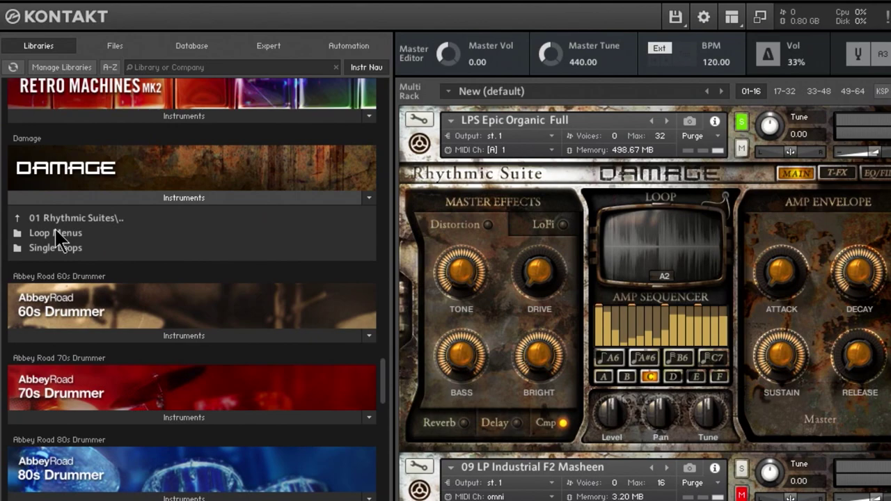
double_click(58, 251)
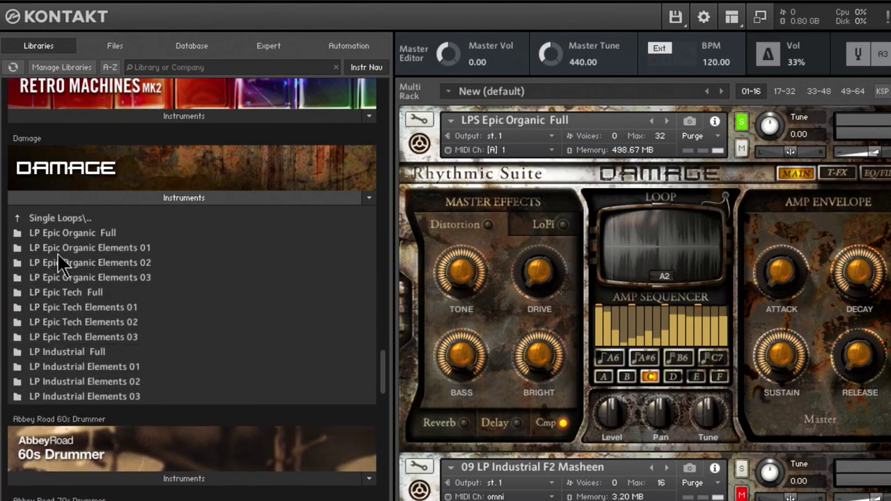
double_click(53, 261)
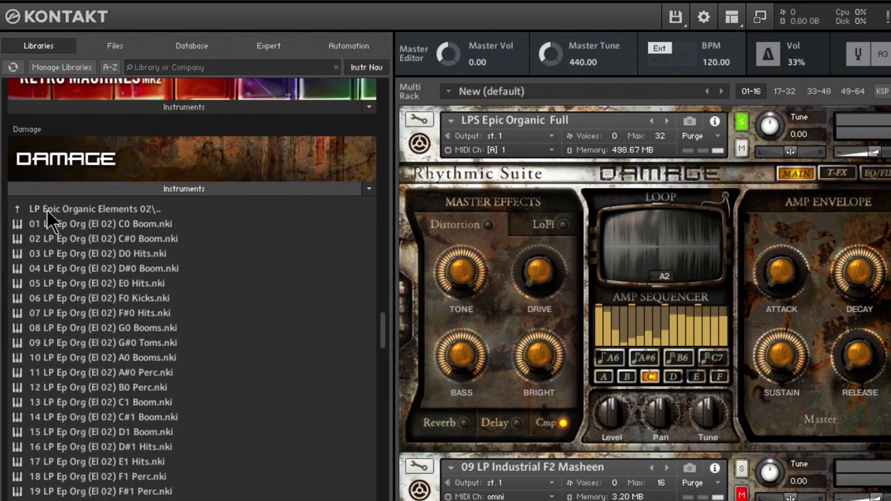
- Back out of Single Loops, view the Loop Menus presets, and return to the Damage library's top level
double_click(52, 208)
double_click(54, 173)
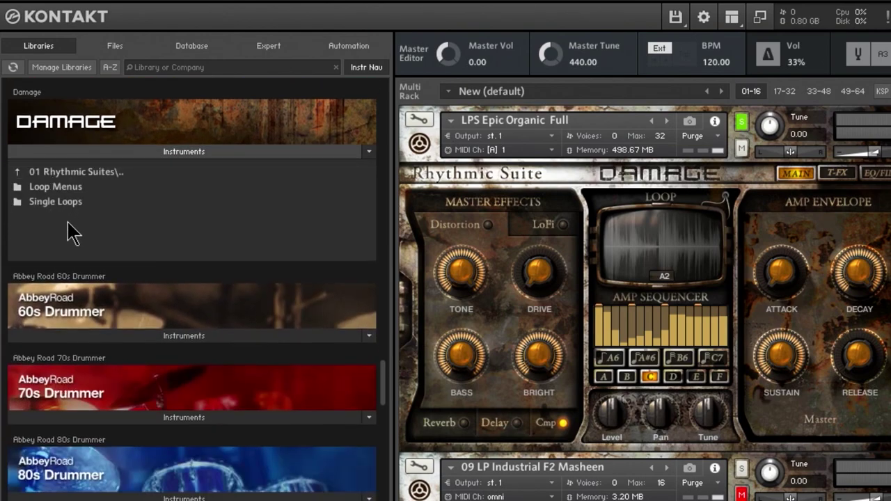
double_click(71, 185)
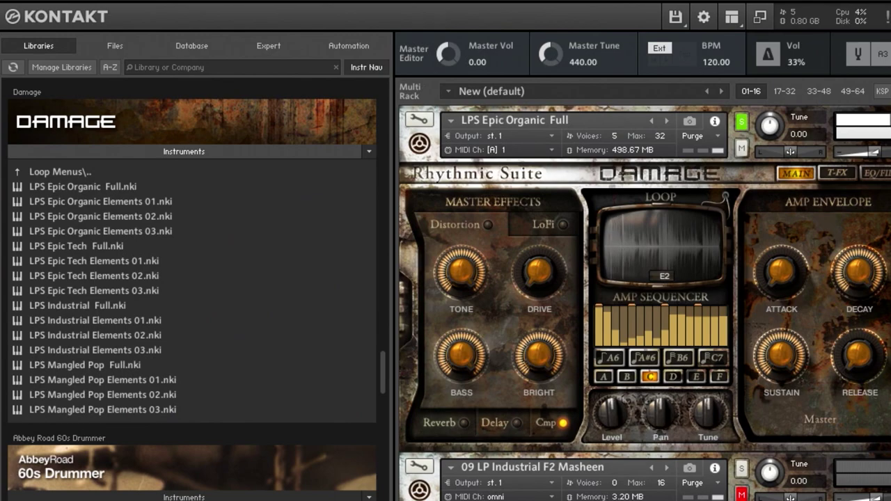
click(58, 171)
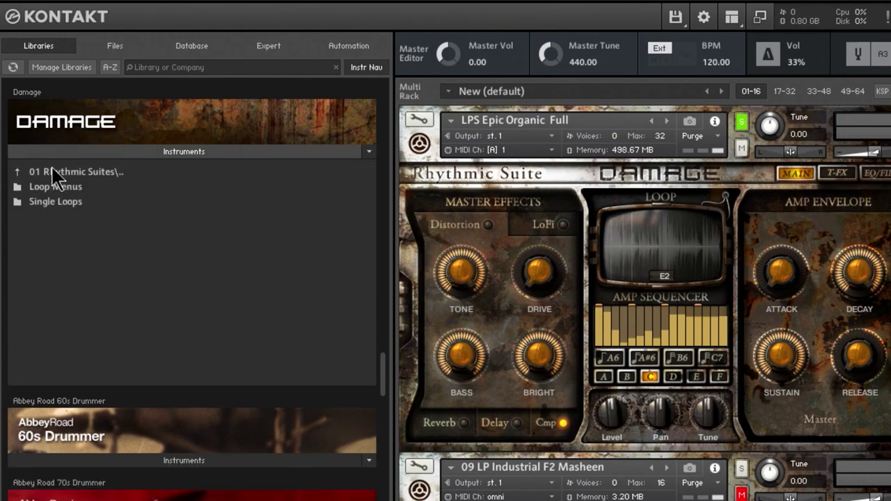
click(60, 172)
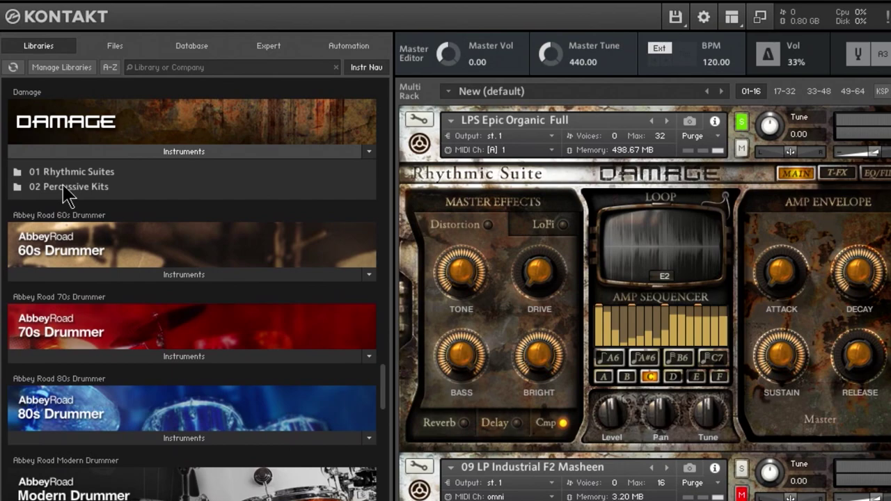
- Examine 02 Percussive Kits, including 02 Ethnic Drums and PERC Ethnic Drums Singles, and return to the Damage library's top level
click(66, 187)
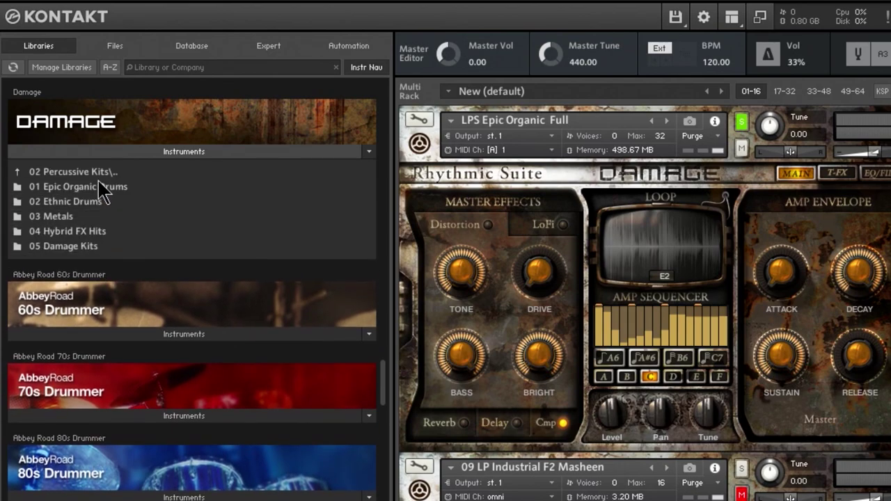
click(71, 203)
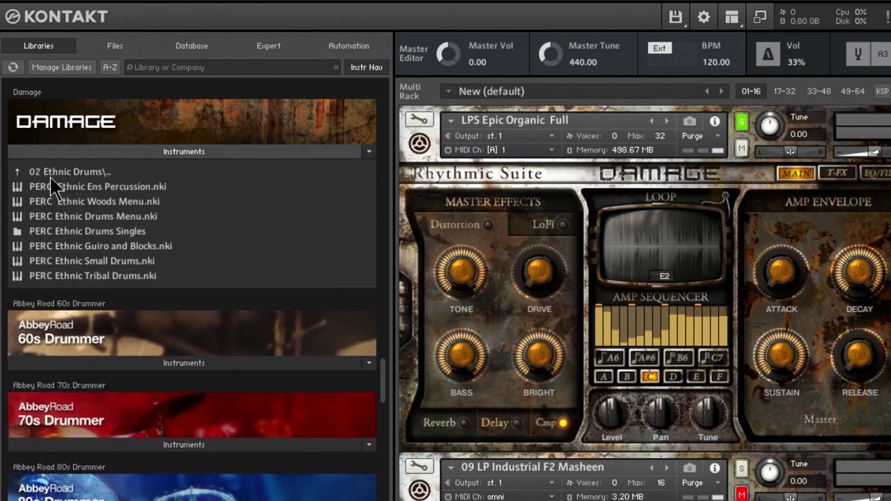
click(67, 229)
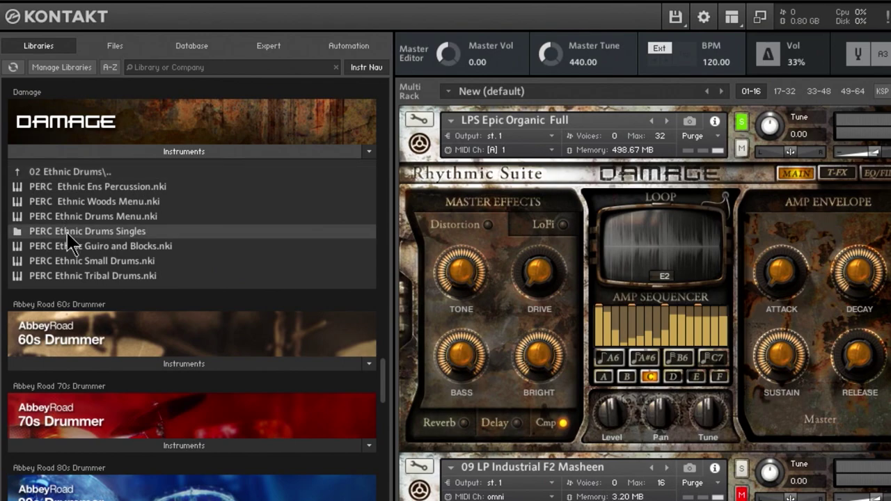
click(66, 174)
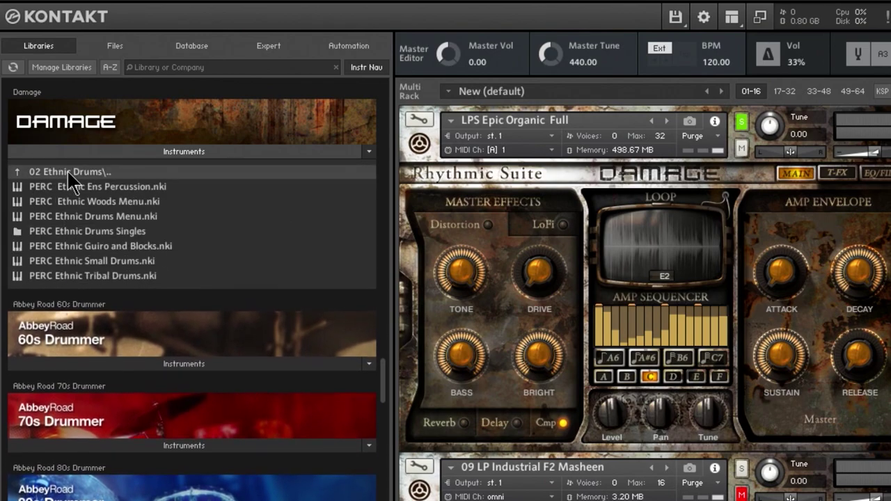
click(67, 169)
click(67, 170)
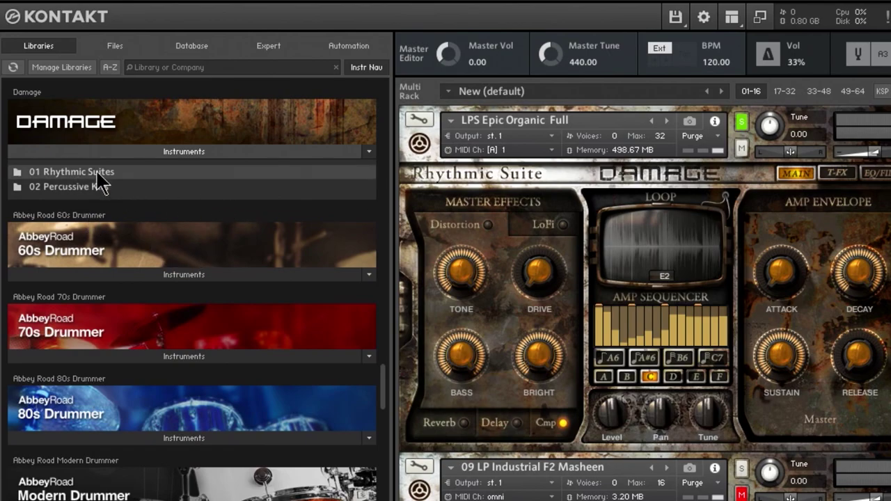
click(98, 172)
click(80, 170)
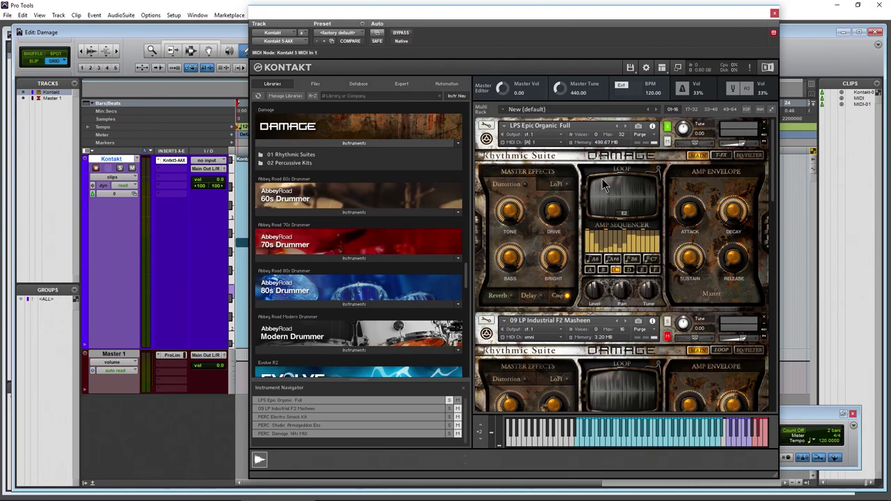
- Inspect LPS Epic Organic Elements 01, LPS Epic Tech Full and LPS Industrial Full in Loop Menus, and return to the library's top level
click(293, 155)
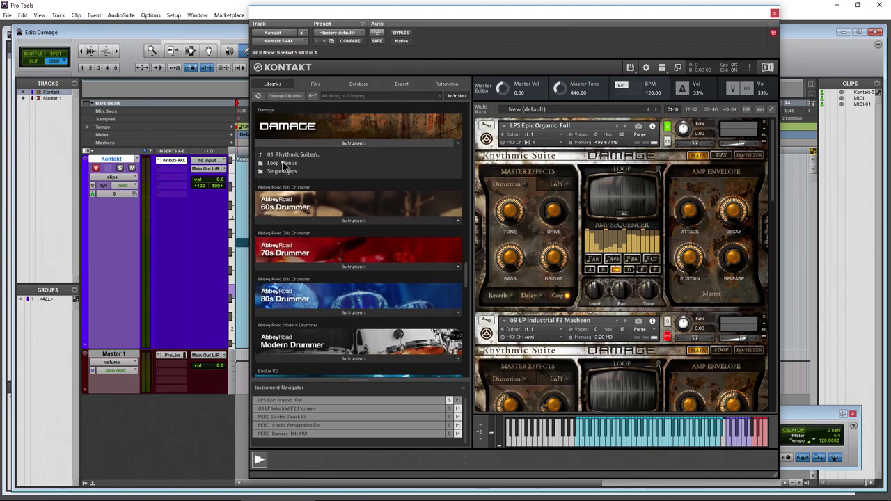
click(283, 164)
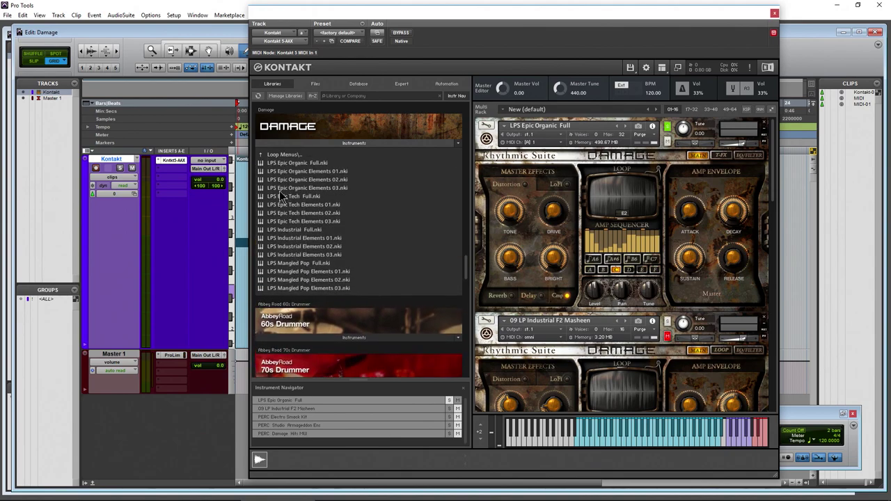
click(290, 171)
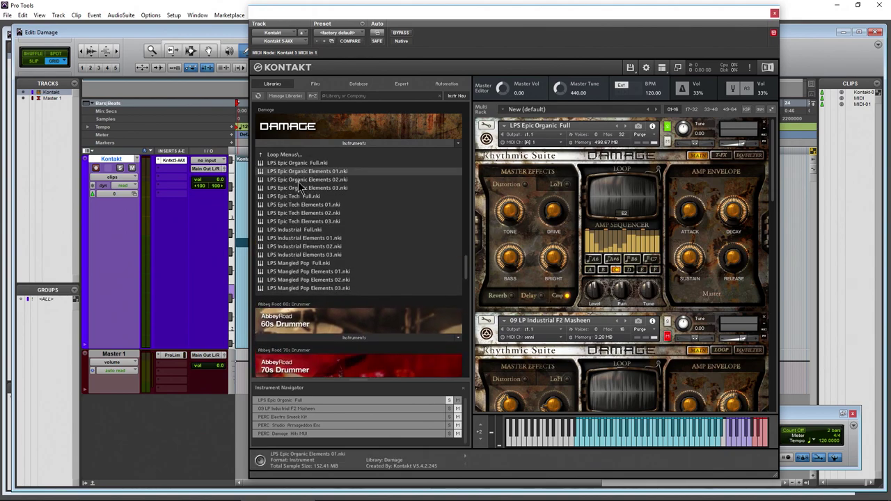
click(292, 196)
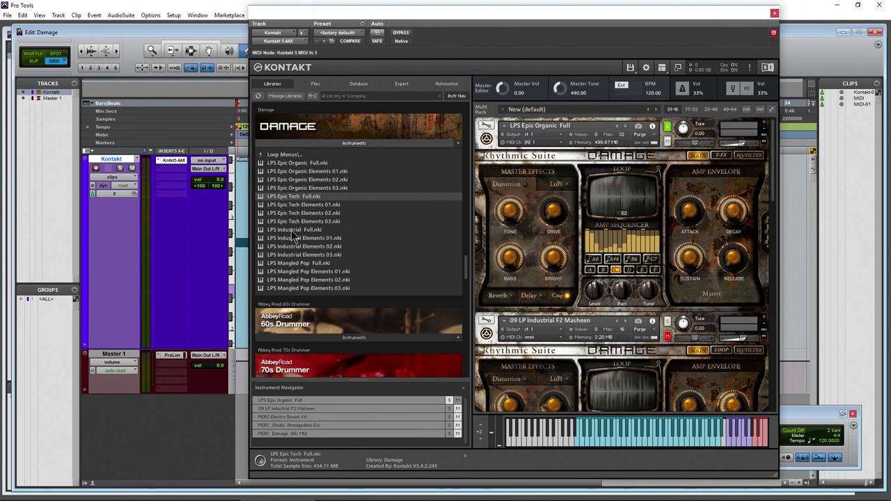
click(291, 230)
click(288, 155)
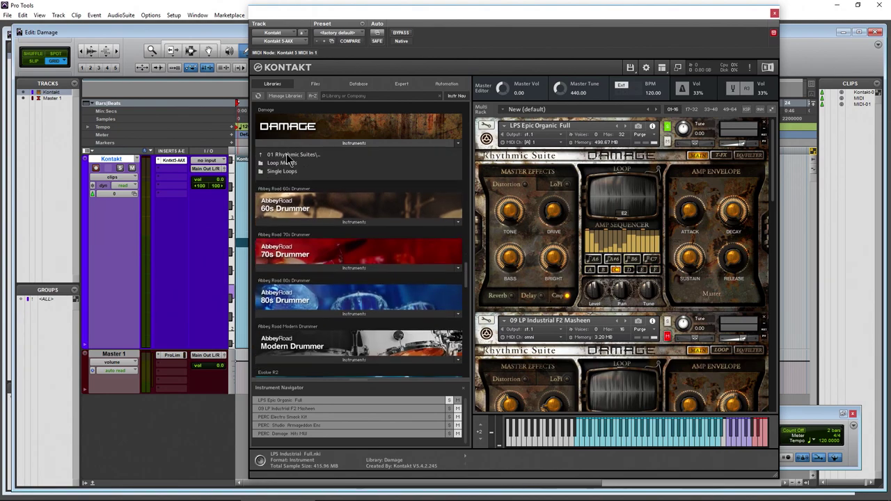
click(288, 154)
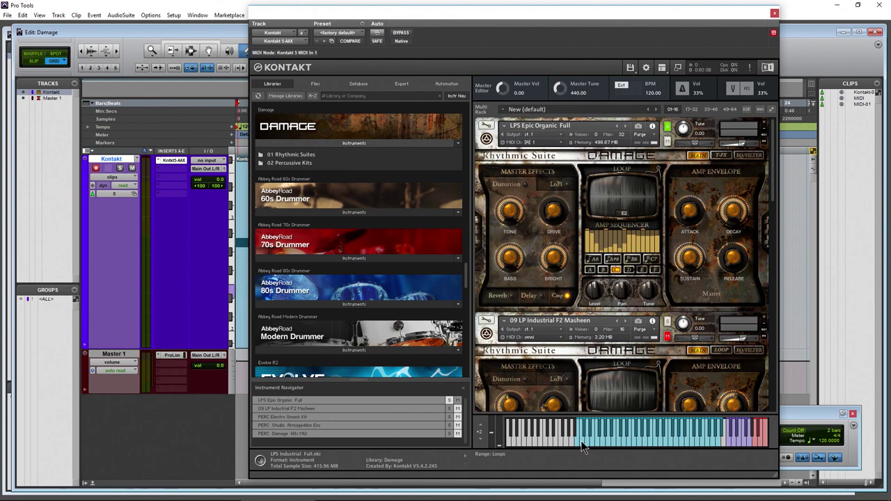
- Audition a loop key of LPS Epic Organic Full and set the Pro Tools session tempo to 90 BPM
click(581, 440)
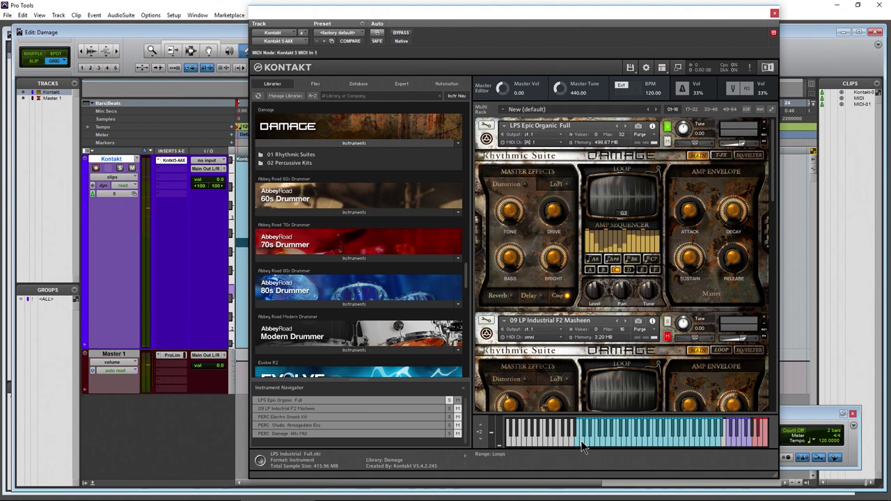
click(808, 410)
click(822, 441)
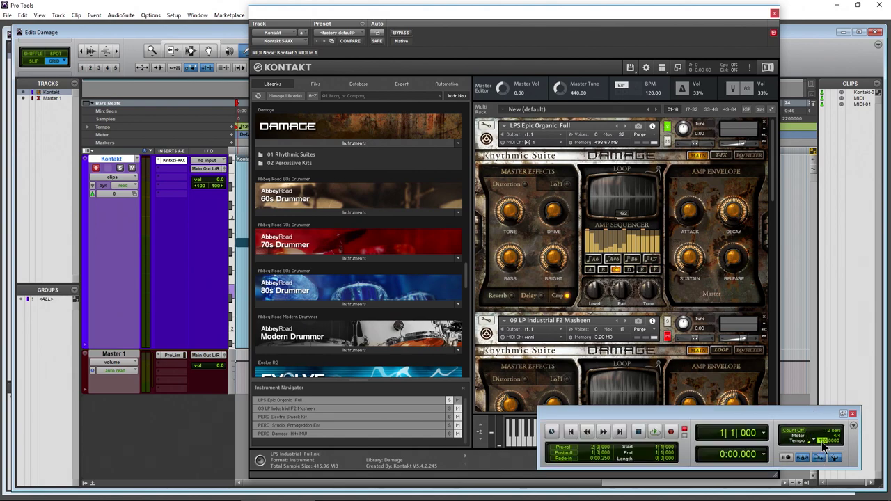
text(90)
key(Return)
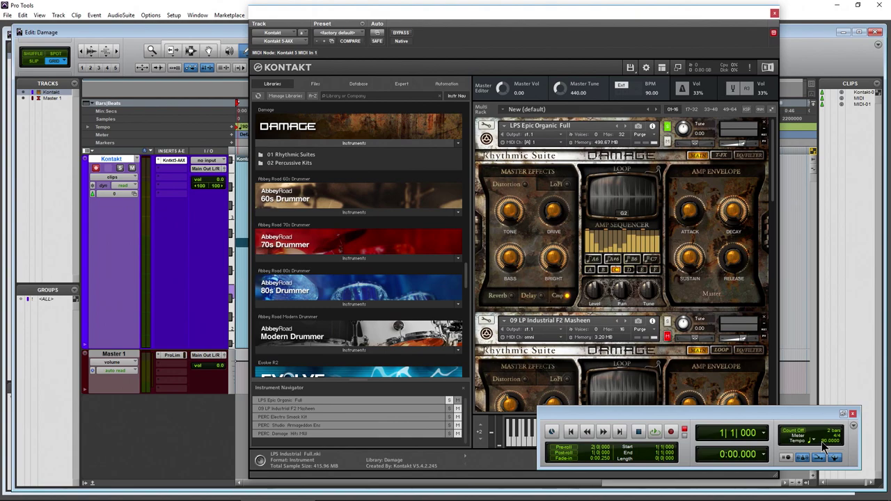
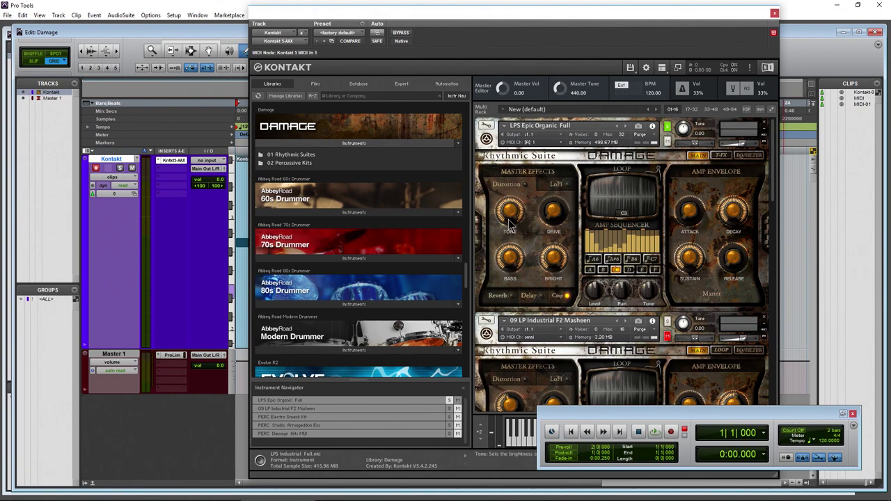
- Enable Distortion on LPS Epic Organic Full, adjust its tone and drive, and audition the B1 loop
click(498, 185)
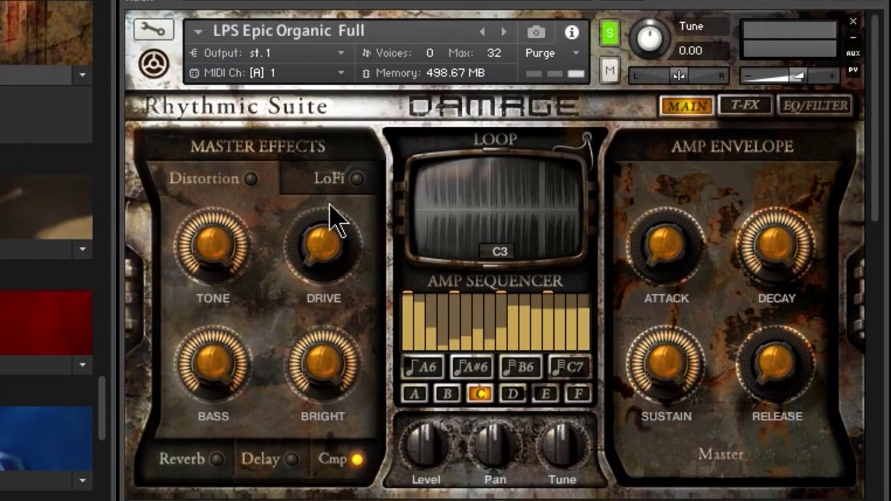
click(250, 179)
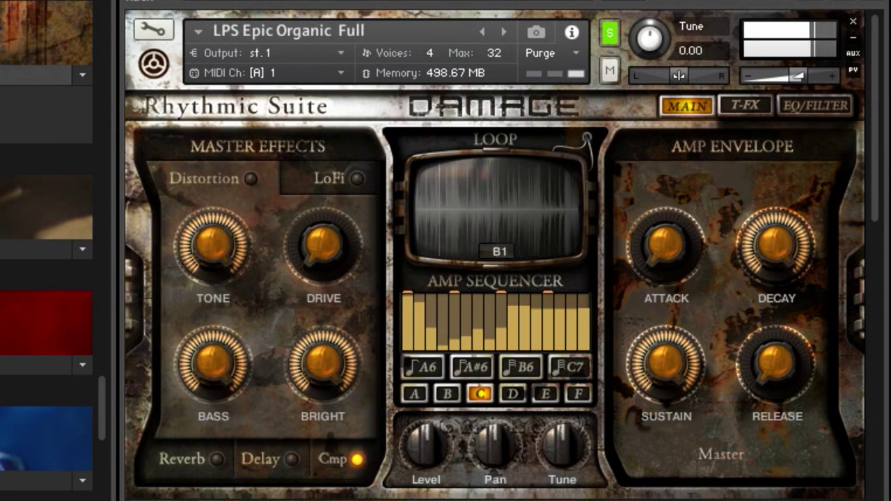
click(250, 179)
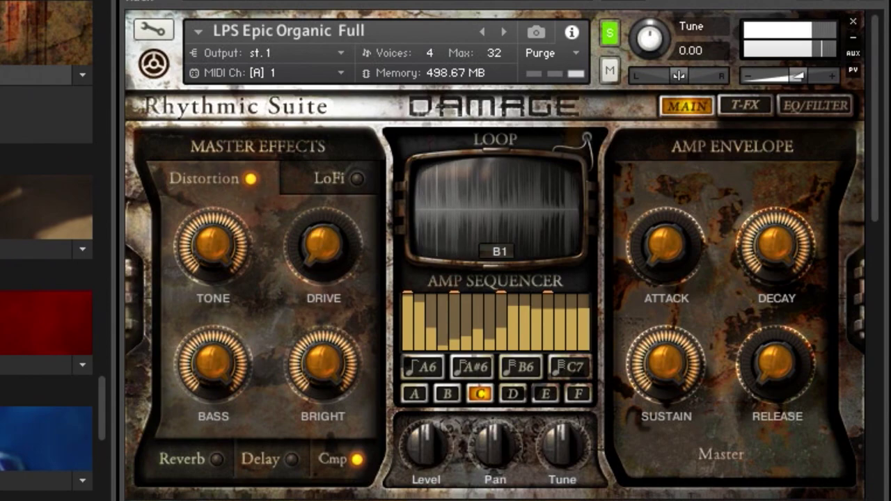
drag(233, 216, 271, 348)
drag(327, 251, 334, 179)
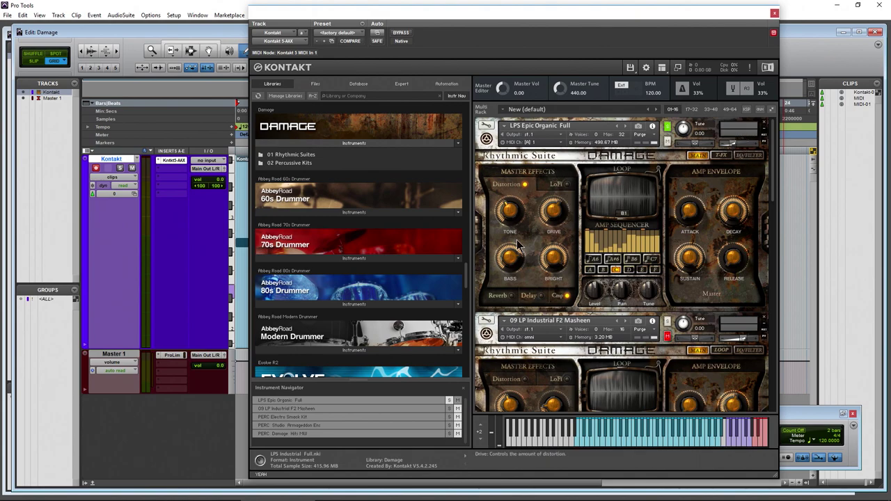
click(578, 443)
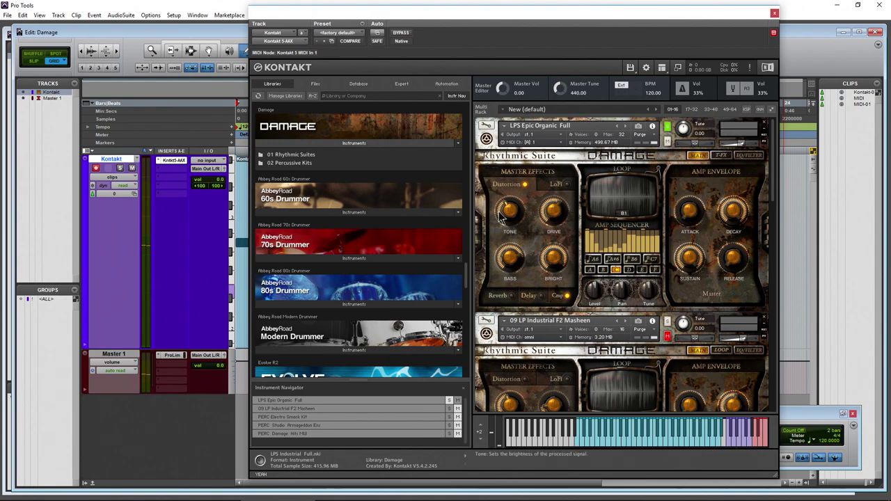
- Enable the LoFi effect, adjust its sample rate, and audition the B1 loop
click(555, 185)
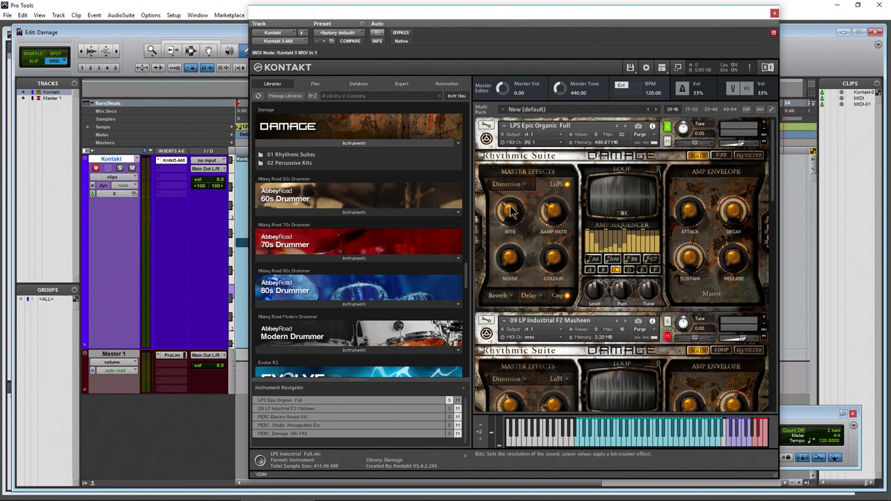
click(575, 442)
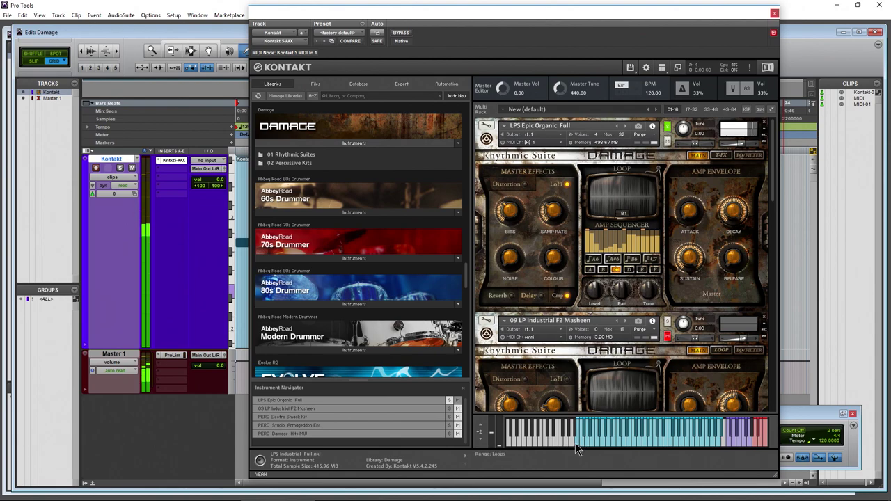
drag(552, 203, 554, 222)
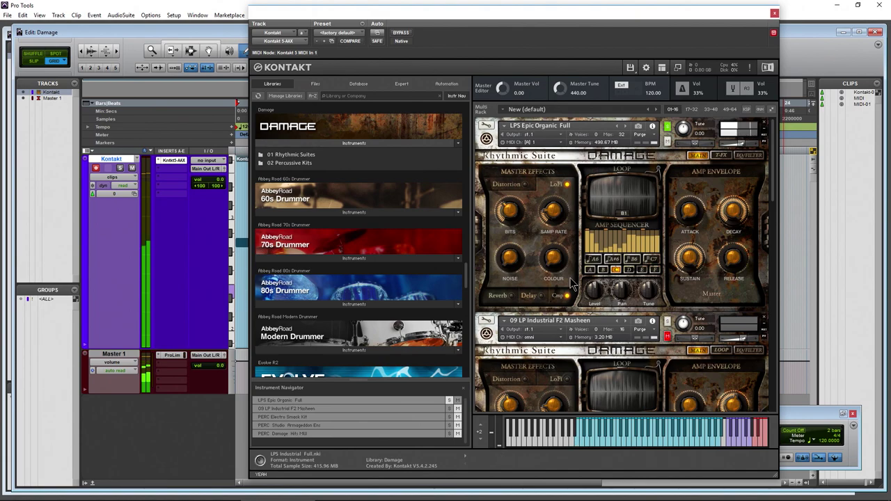
click(579, 444)
- Enable Reverb and adjust its pre-delay, damp, size to 53.1% and gain to -1.0 dB
click(503, 296)
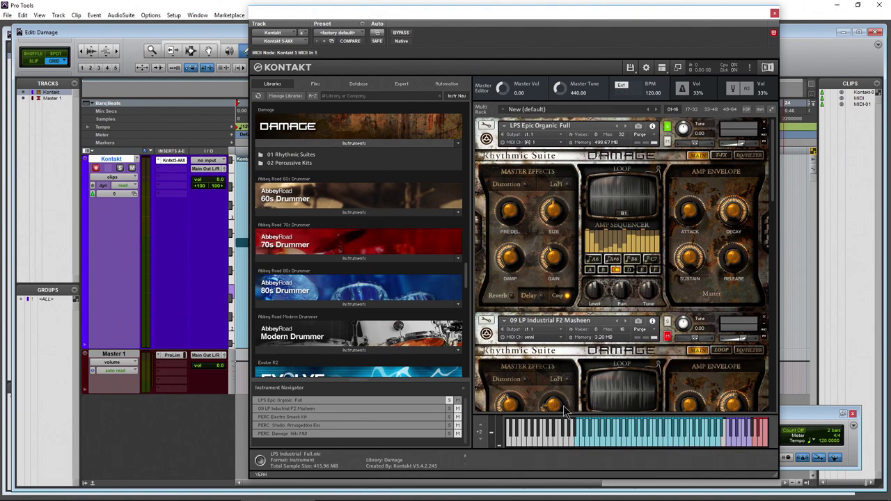
click(512, 296)
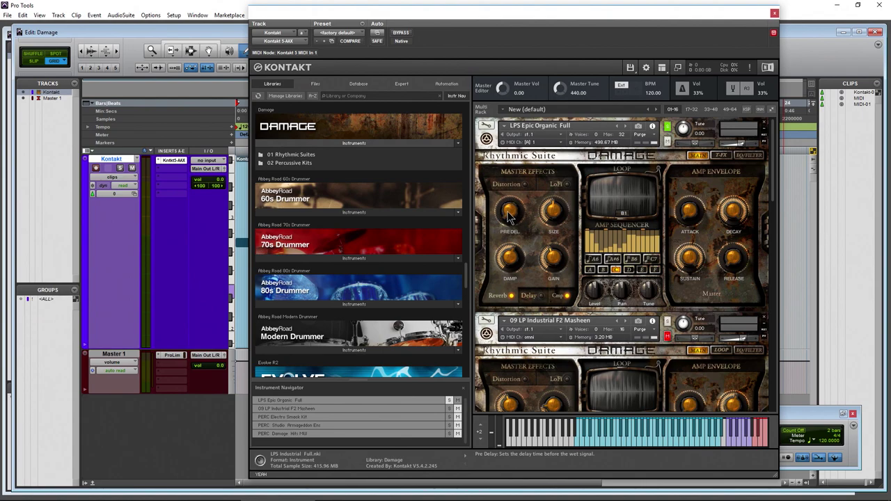
mouse_move(509, 217)
mouse_down()
mouse_move(507, 196)
mouse_move(506, 210)
mouse_up()
click(507, 210)
mouse_move(549, 221)
mouse_down()
mouse_move(555, 197)
mouse_move(553, 215)
mouse_up()
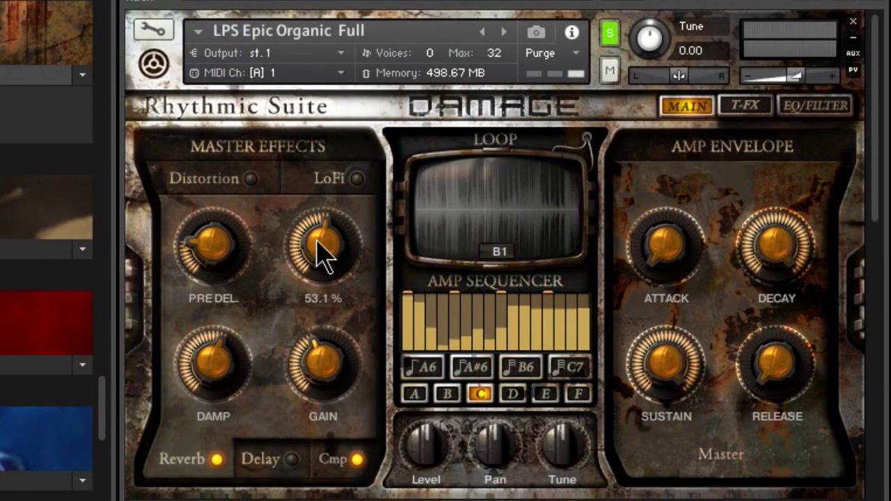
mouse_move(213, 378)
mouse_down()
mouse_move(213, 388)
mouse_move(219, 369)
mouse_up()
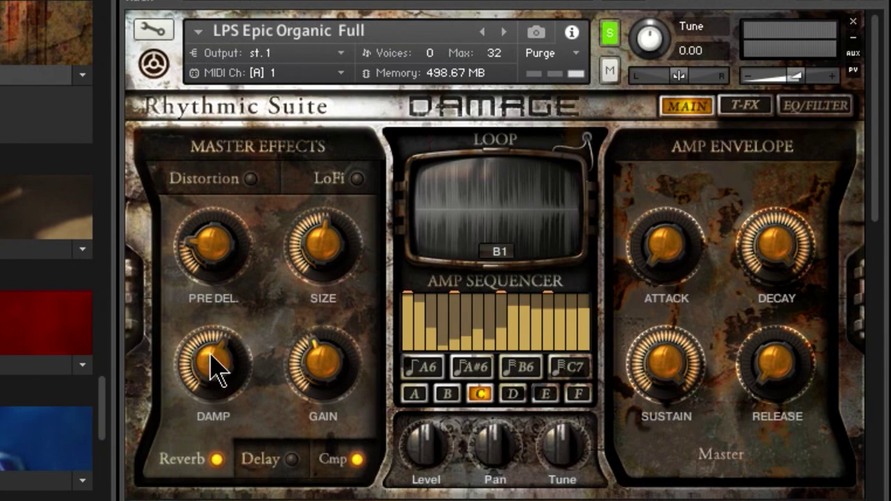
mouse_move(328, 374)
mouse_down()
mouse_move(328, 426)
mouse_move(318, 390)
mouse_move(334, 378)
mouse_up()
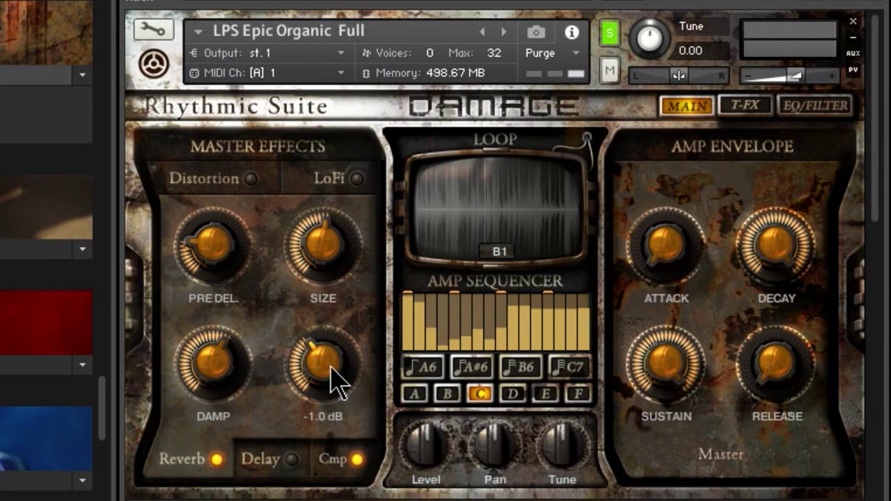
- Lower the reverb's pre-delay and size, raise its gain, and switch the reverb off
drag(219, 265, 329, 277)
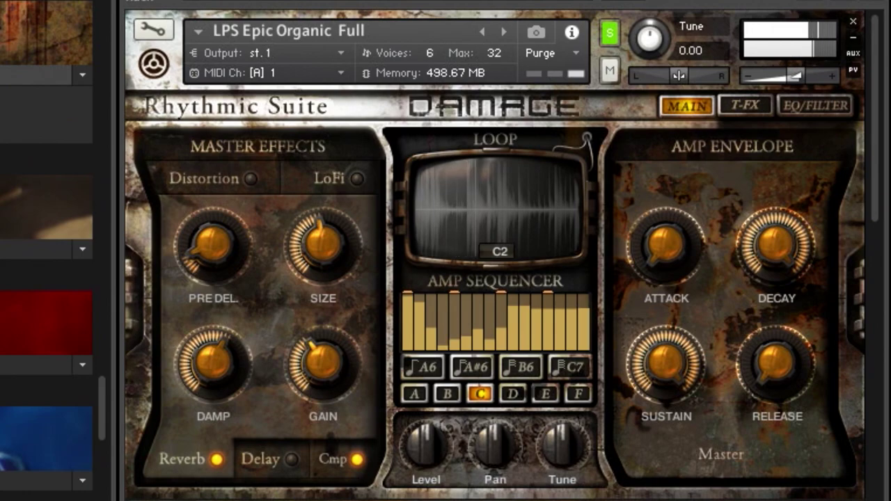
drag(324, 369, 338, 278)
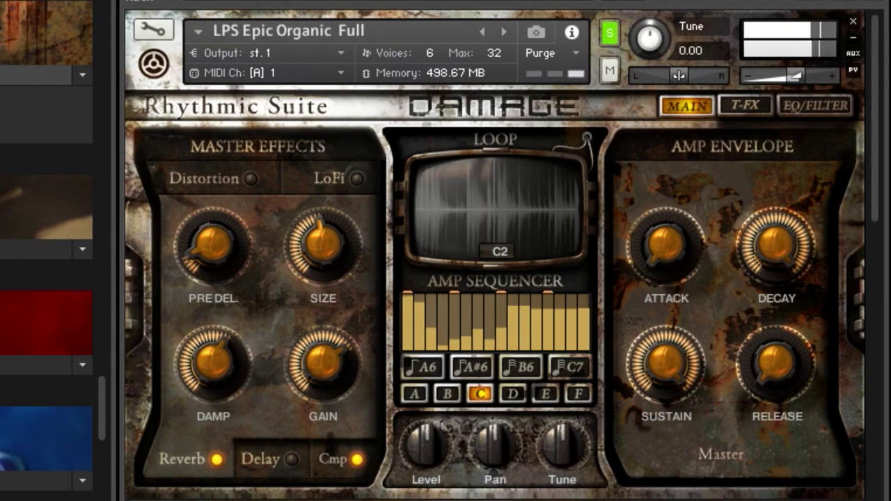
click(217, 458)
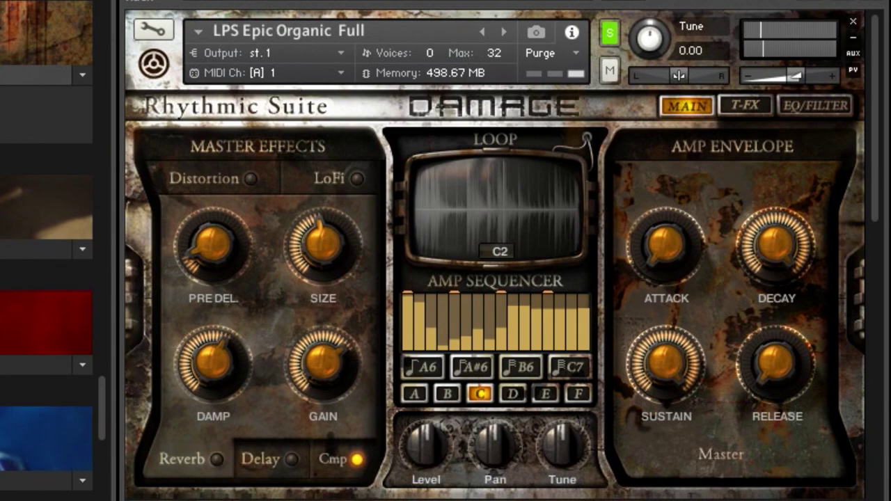
- Enable Delay with its time at 2.0 16ths, adjust the feedback and gain, and narrow the width
click(258, 482)
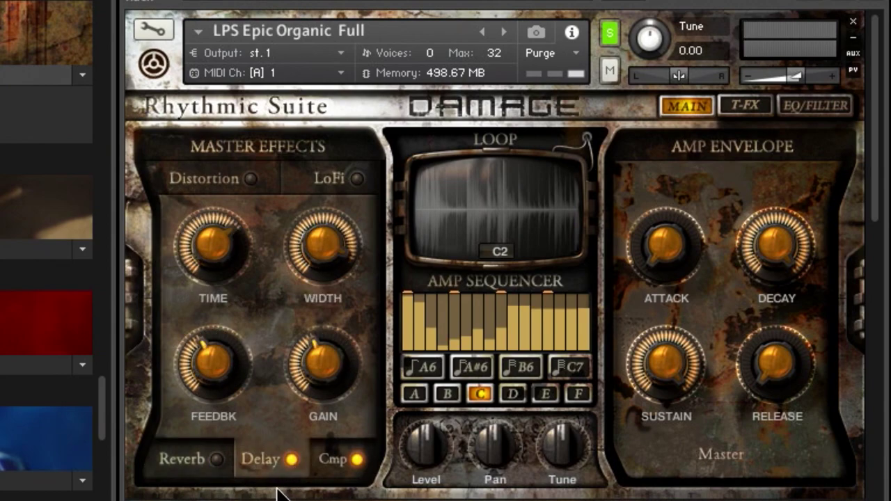
mouse_move(214, 248)
mouse_down()
mouse_move(207, 272)
mouse_move(208, 263)
mouse_up()
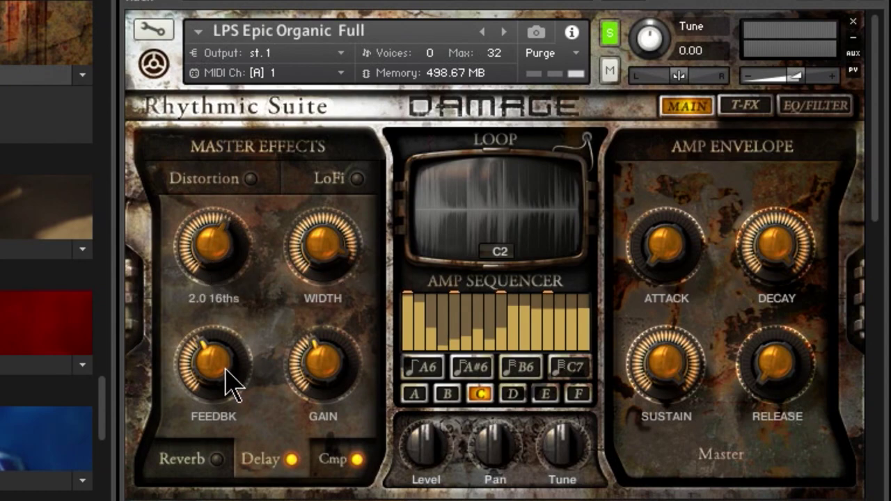
drag(230, 382, 323, 408)
drag(326, 268, 313, 421)
mouse_move(205, 255)
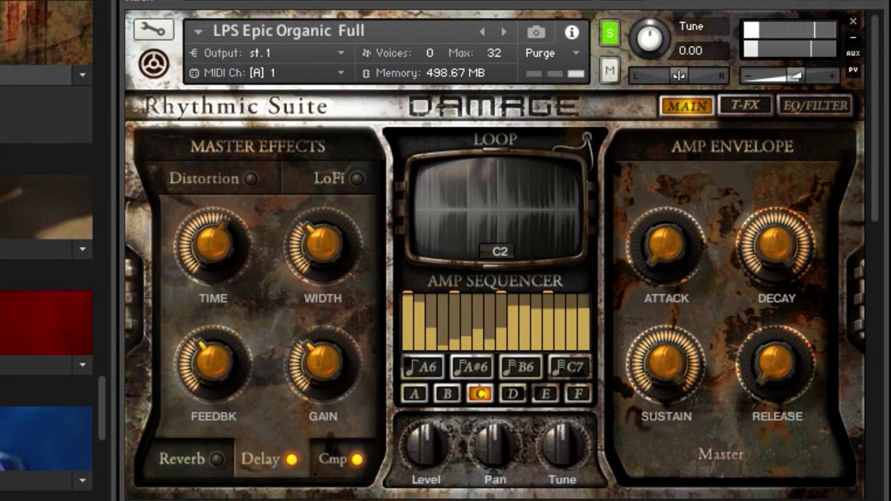
- Widen the delay fully, raise its feedback and gain, reduce the width again, and switch the delay off
drag(324, 258, 327, 66)
drag(223, 248, 220, 261)
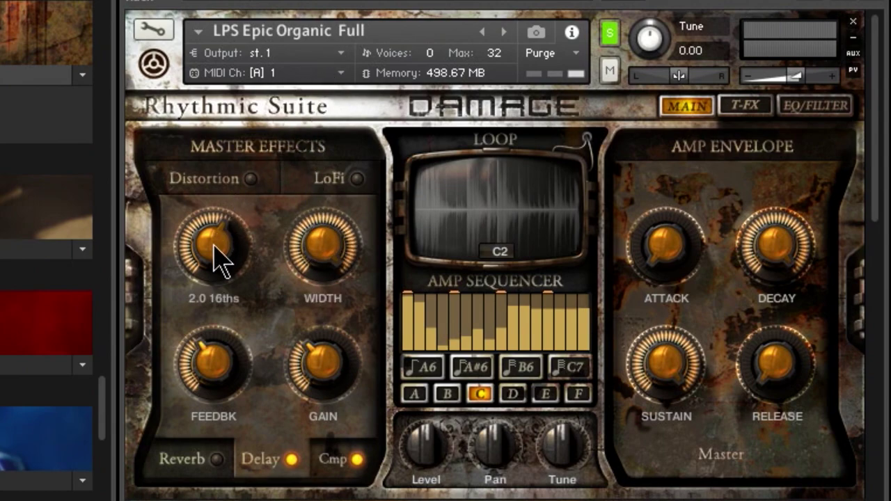
drag(222, 380, 225, 313)
drag(312, 388, 336, 359)
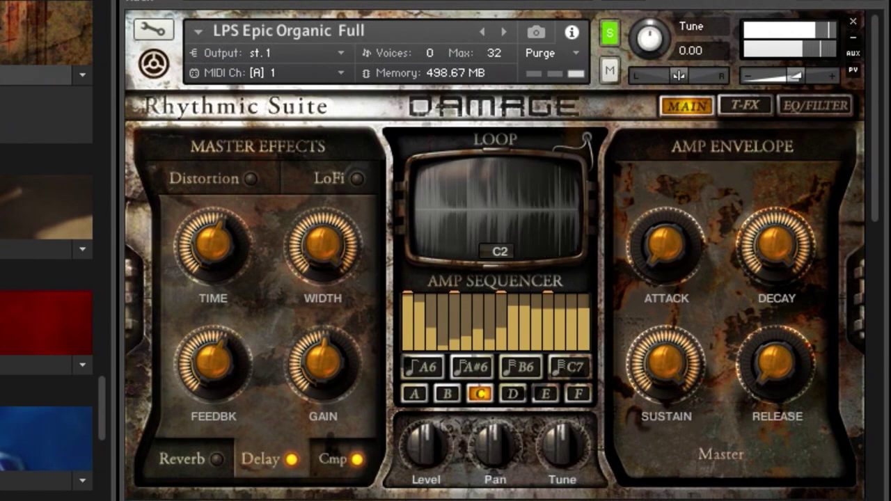
drag(324, 244, 295, 394)
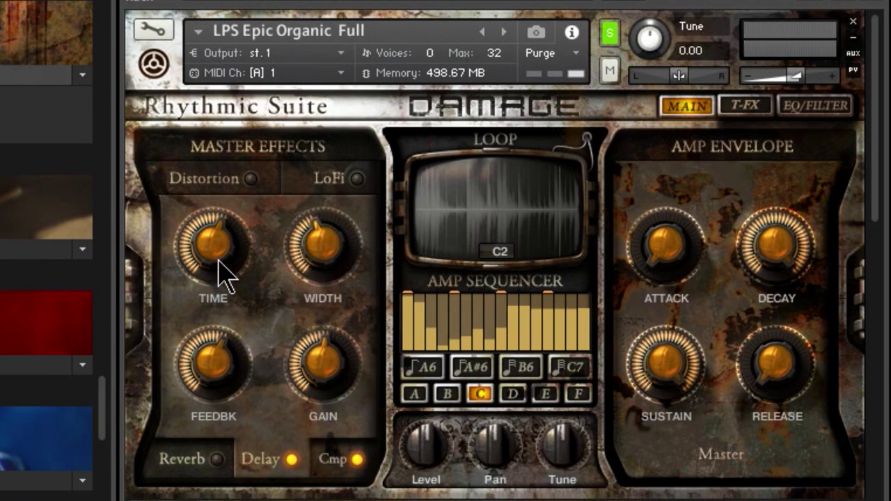
drag(218, 248, 296, 477)
- Show the compressor controls, raise the compress amount, shorten the attack, and audition the B1 loop
click(330, 468)
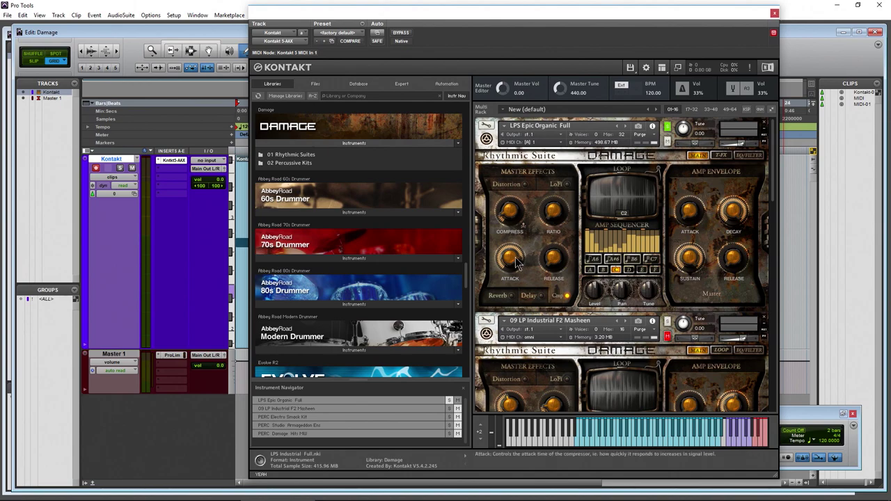
drag(512, 217, 515, 174)
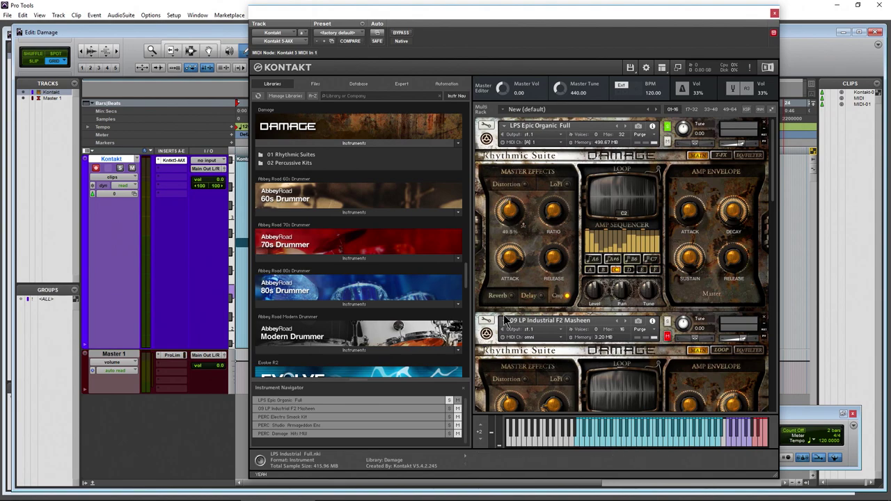
click(578, 441)
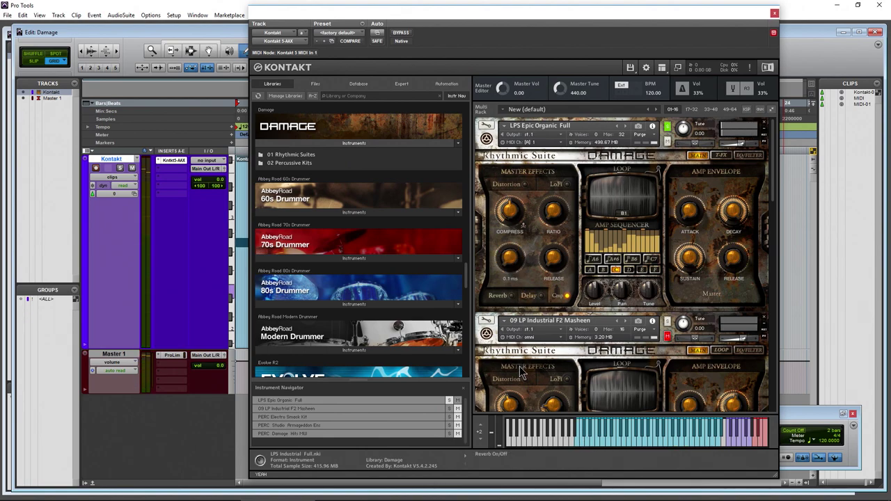
click(577, 443)
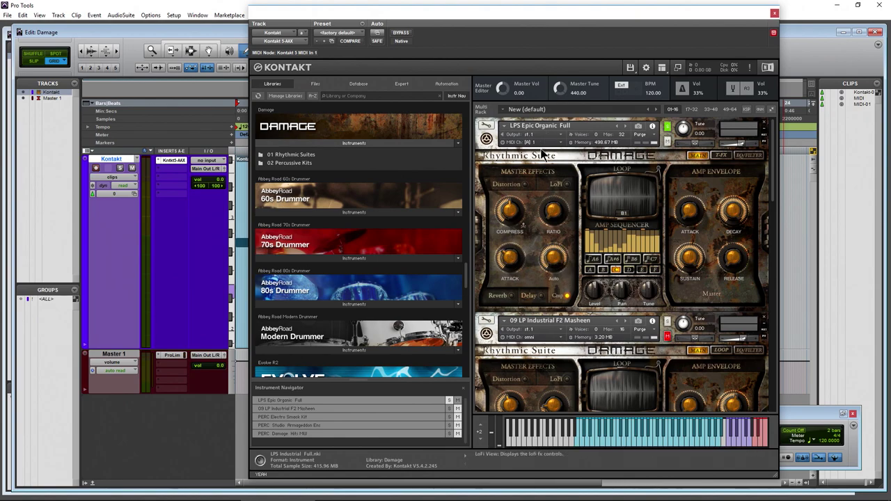
- Readjust the compressor's release, ratio and compress amount, and audition the B1 loop
drag(547, 258, 544, 246)
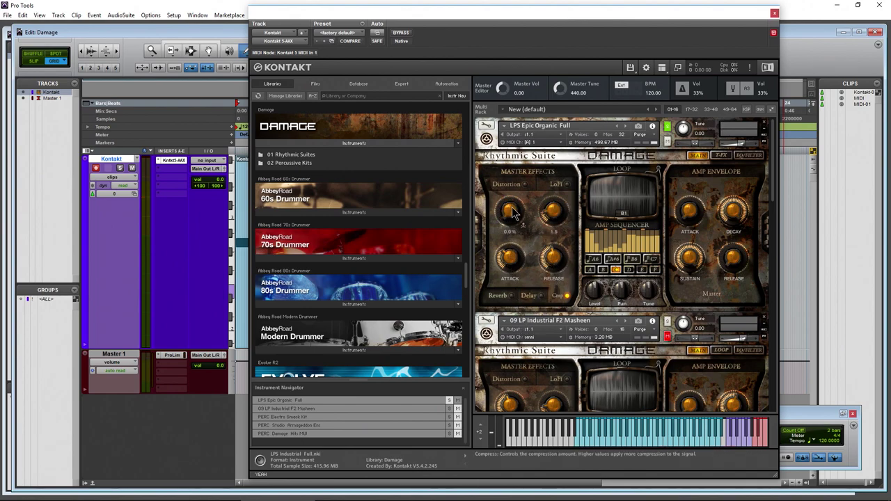
drag(510, 214, 510, 208)
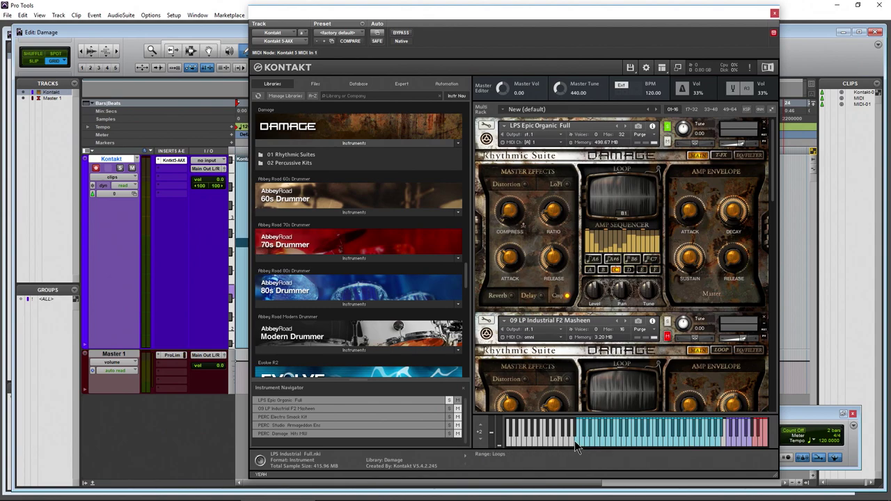
click(577, 443)
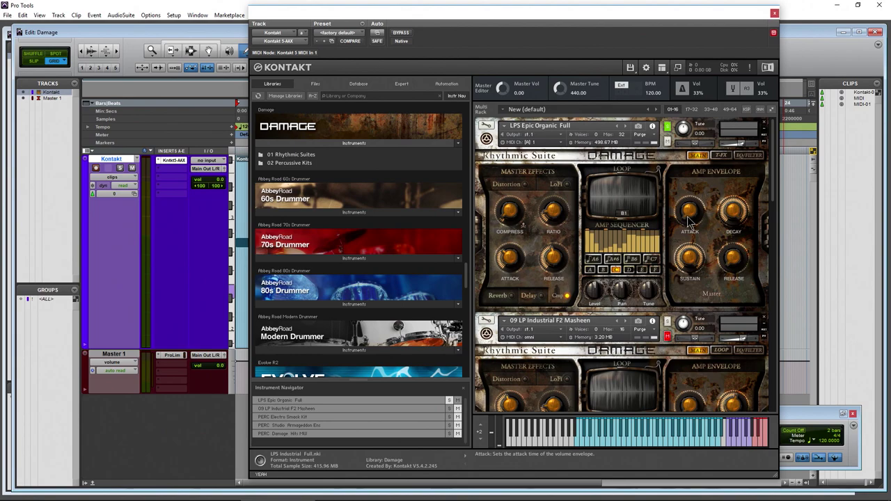
- Try out the amp envelope's attack, and adjust its sustain and release
drag(690, 217, 693, 177)
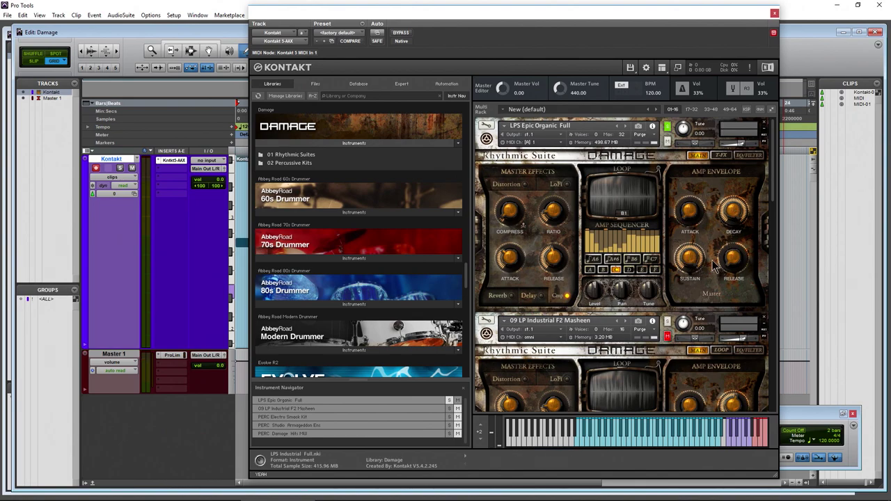
drag(733, 262, 734, 156)
drag(734, 272, 735, 313)
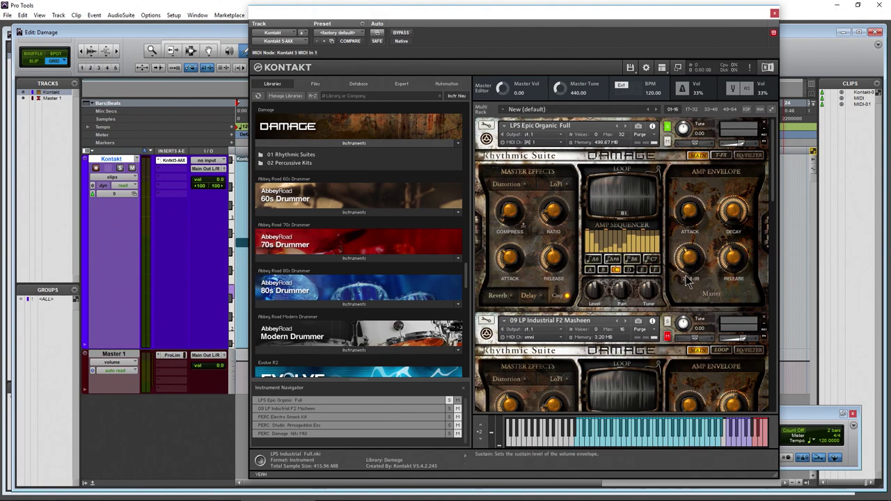
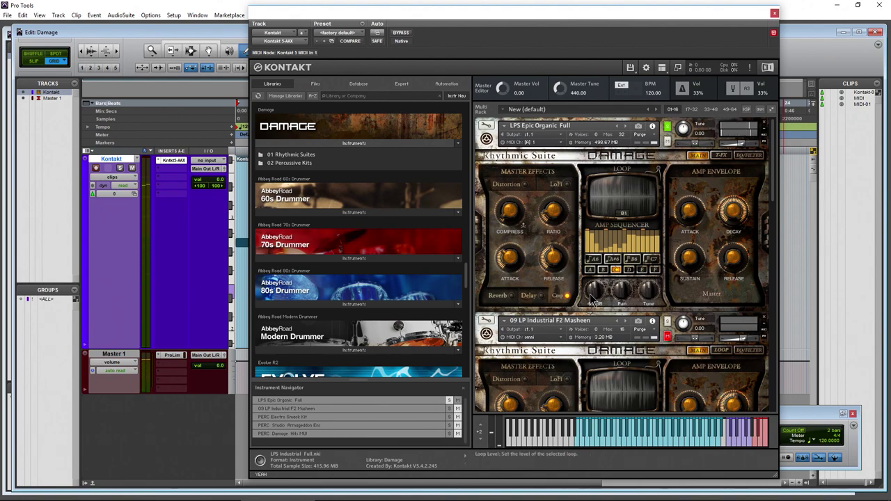
- Adjust the selected loop's individual level and audition the C2 loop for comparison
drag(594, 290, 586, 316)
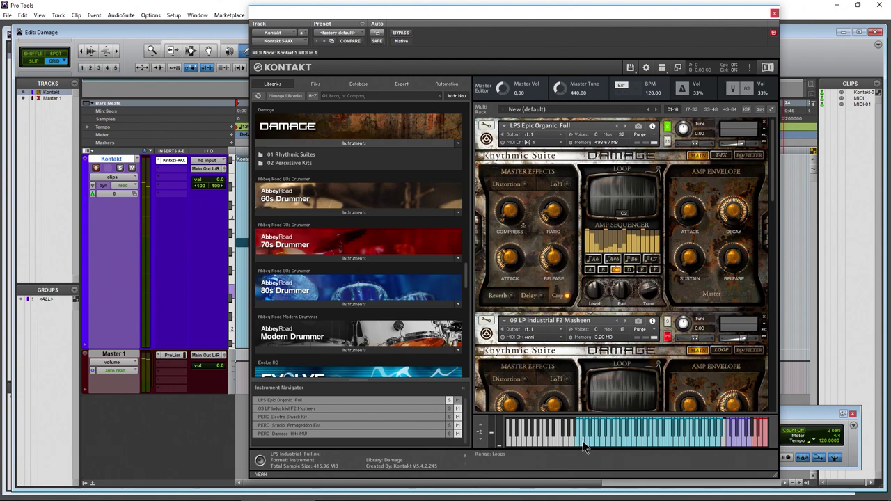
click(583, 440)
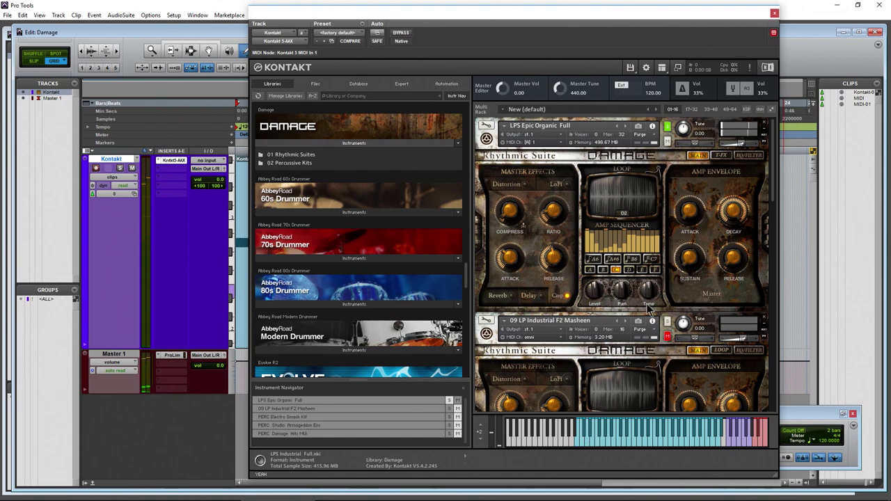
click(582, 442)
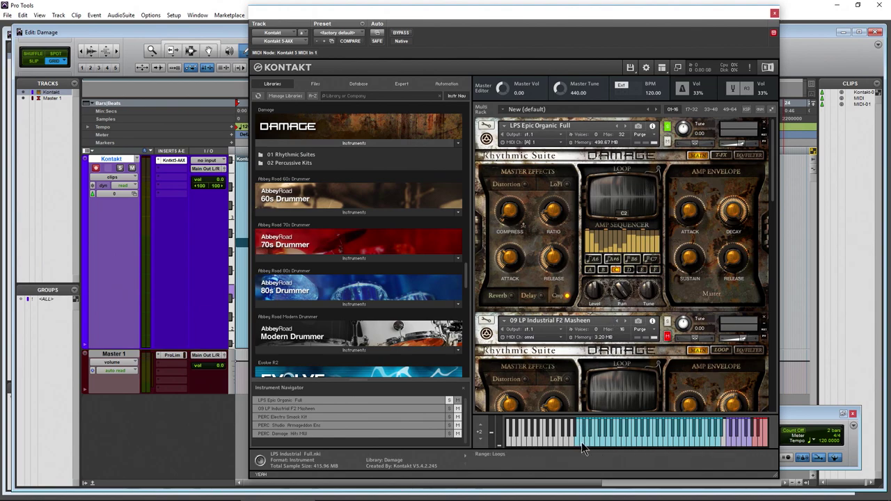
- Audition a loop, load amp sequencer pattern A, and try out the sequencer's 1/16-note resolution
click(581, 442)
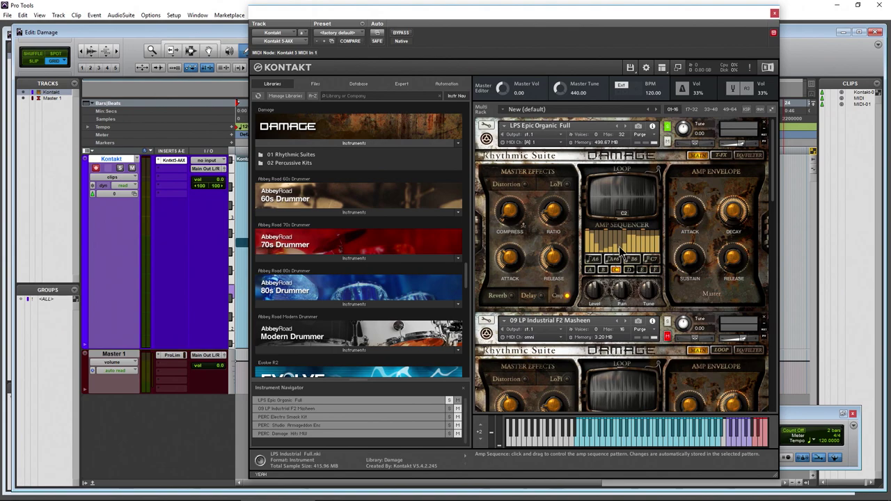
click(590, 272)
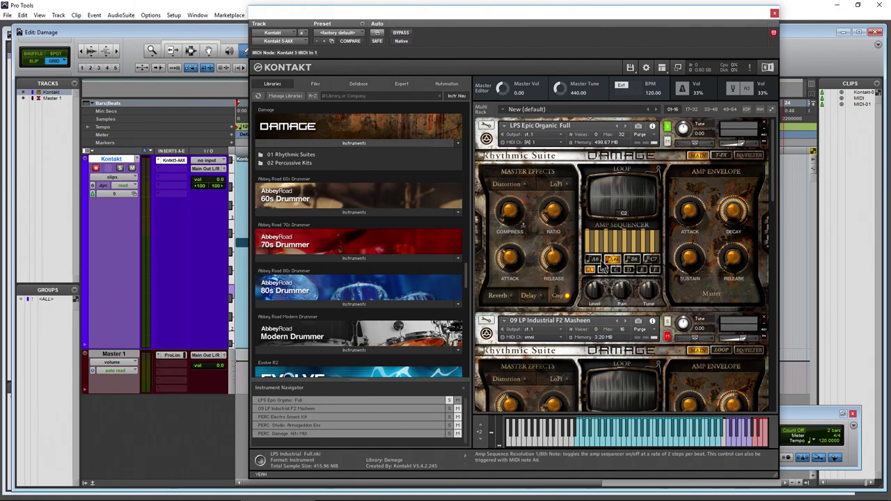
click(612, 261)
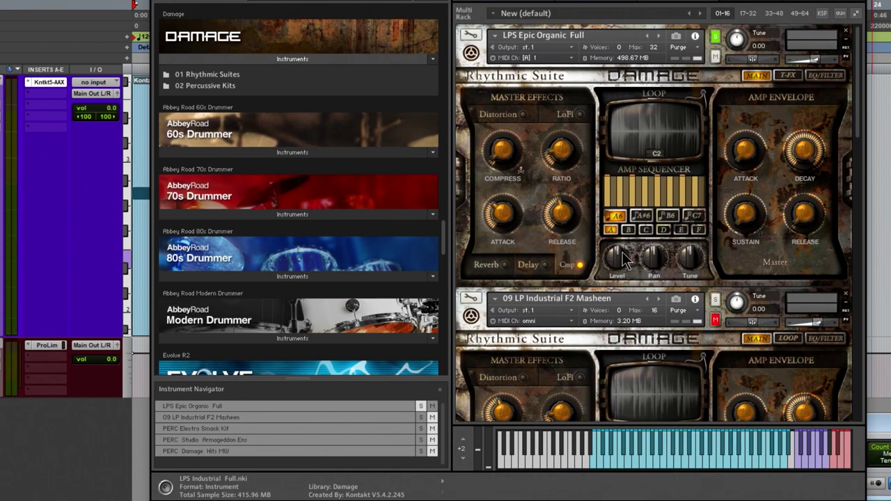
- Browse amp sequencer patterns C, D, E and F to compare their shapes, and return to pattern A
click(645, 231)
click(664, 231)
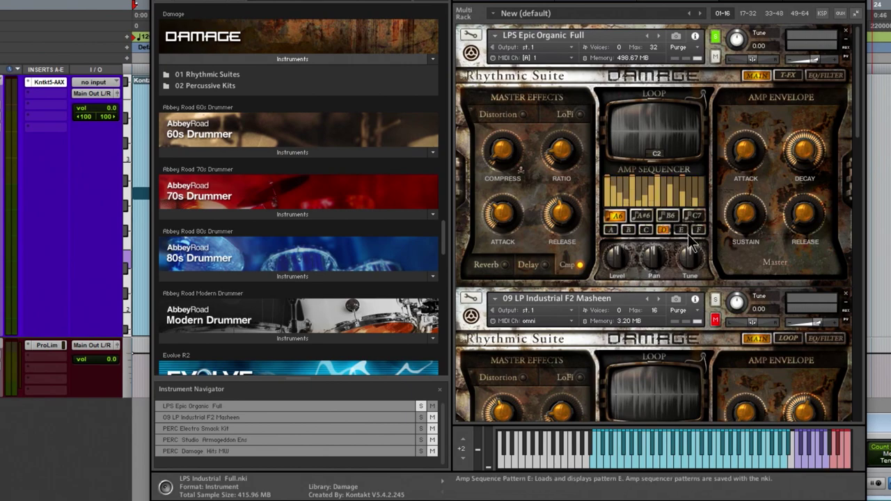
click(682, 230)
click(698, 231)
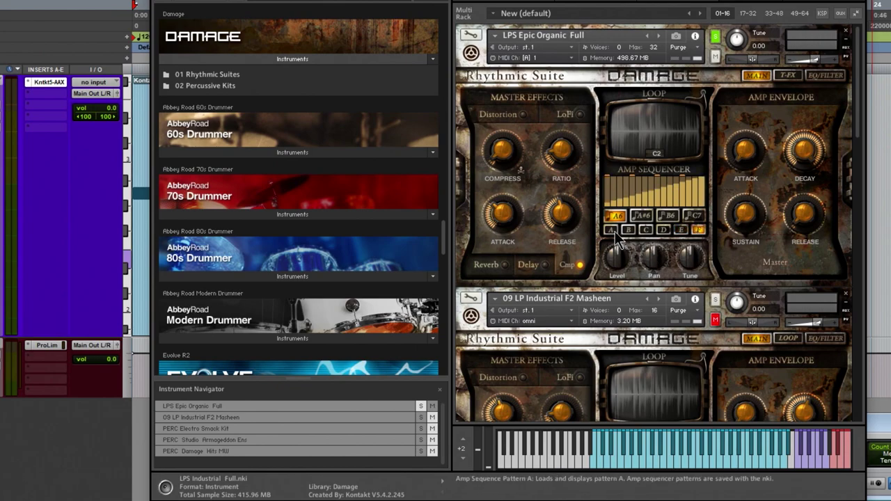
click(612, 231)
- Redraw the step levels of amp sequencer pattern C, and reload pattern A
click(645, 231)
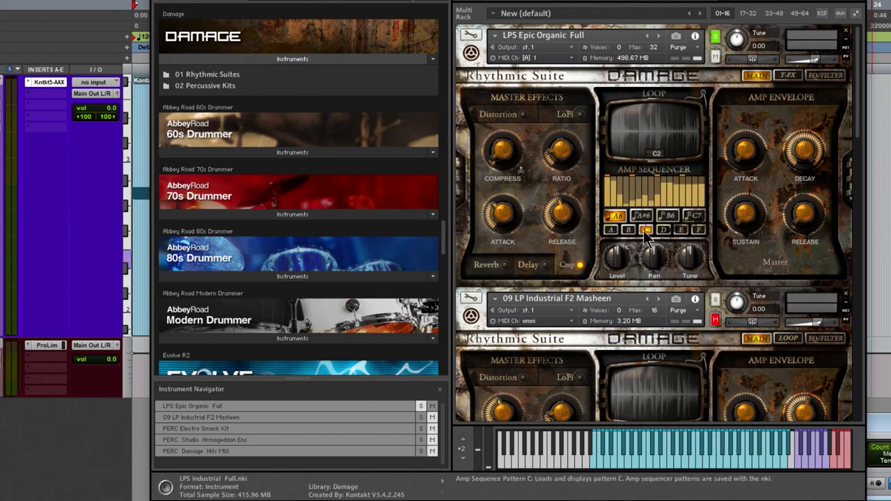
mouse_move(613, 181)
mouse_down()
mouse_move(624, 198)
mouse_move(639, 174)
mouse_move(662, 196)
mouse_up()
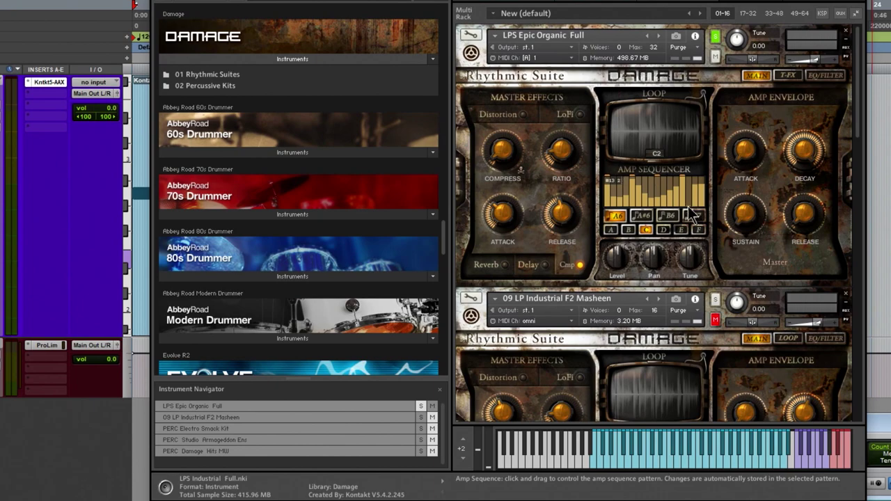
click(611, 230)
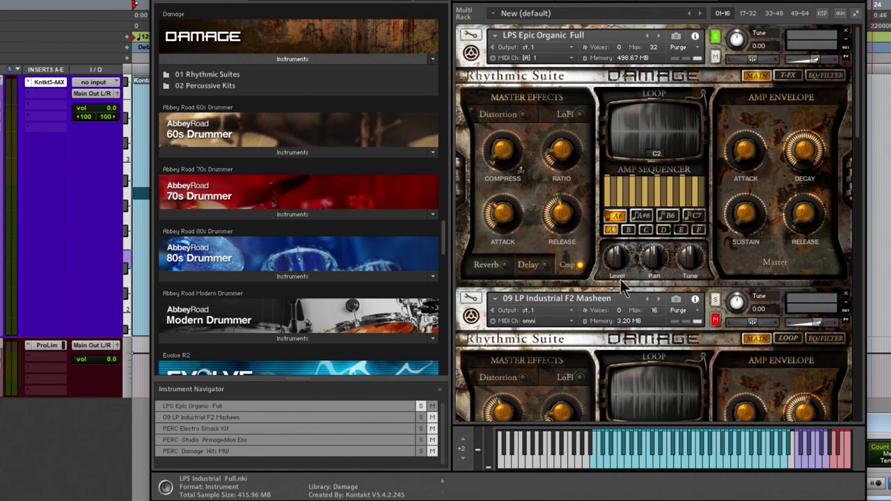
- Compare the amp sequencer's 1/8-note and 1/32-note resolutions while auditioning the B1, F2 and B2 loops
click(595, 470)
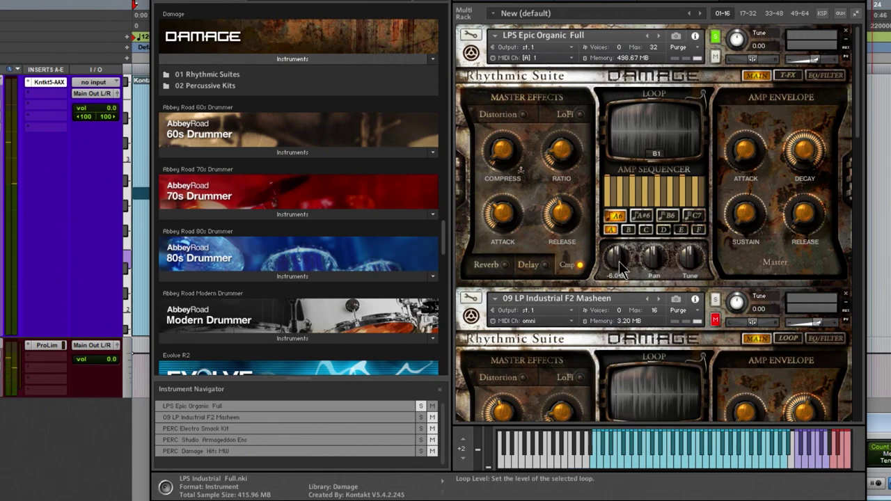
click(595, 462)
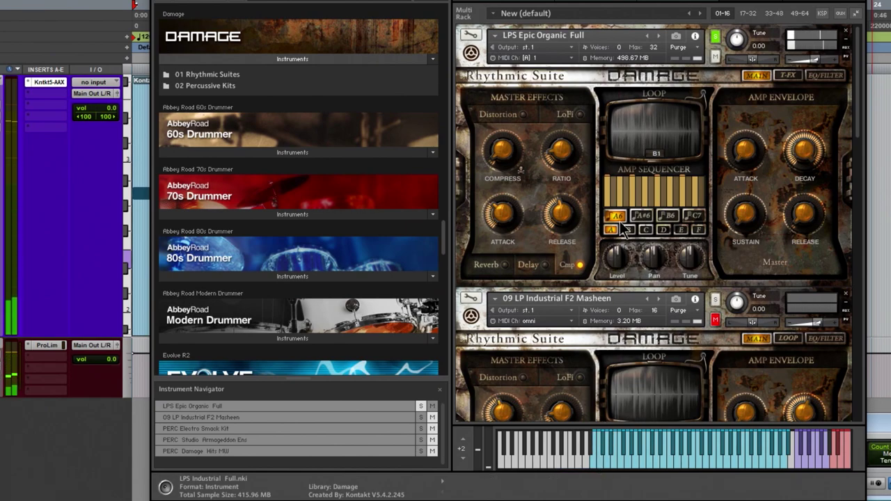
click(670, 217)
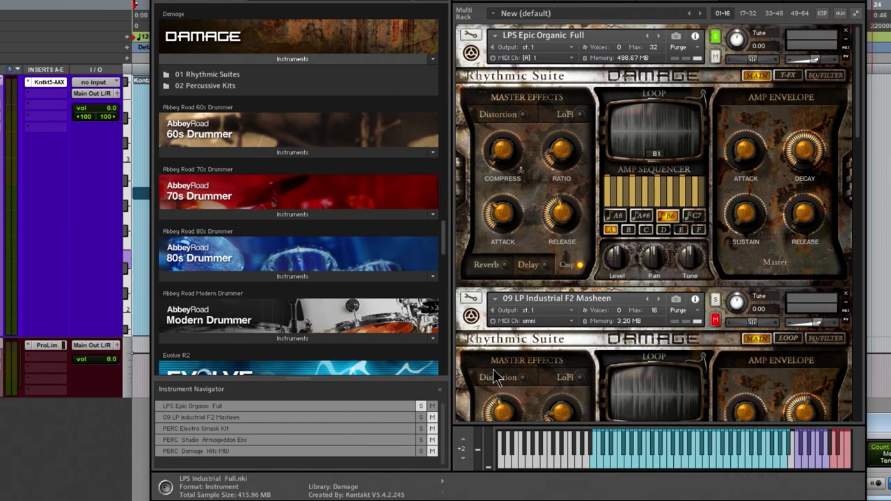
click(595, 465)
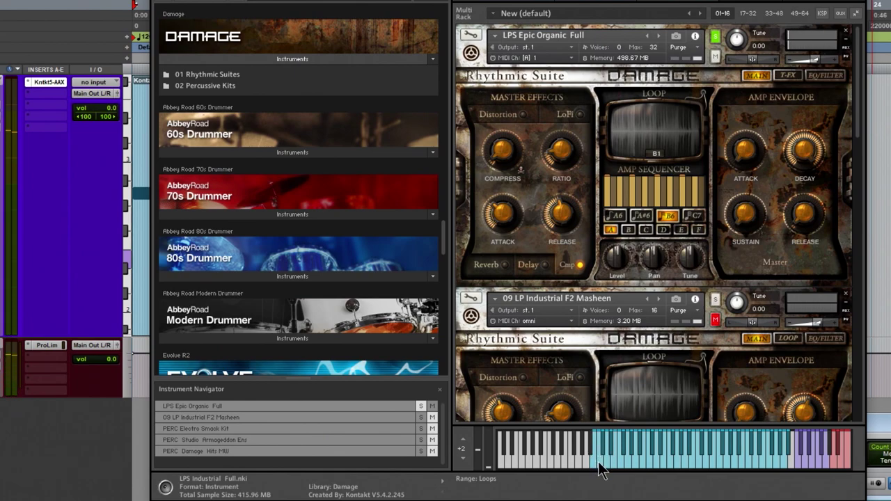
click(618, 468)
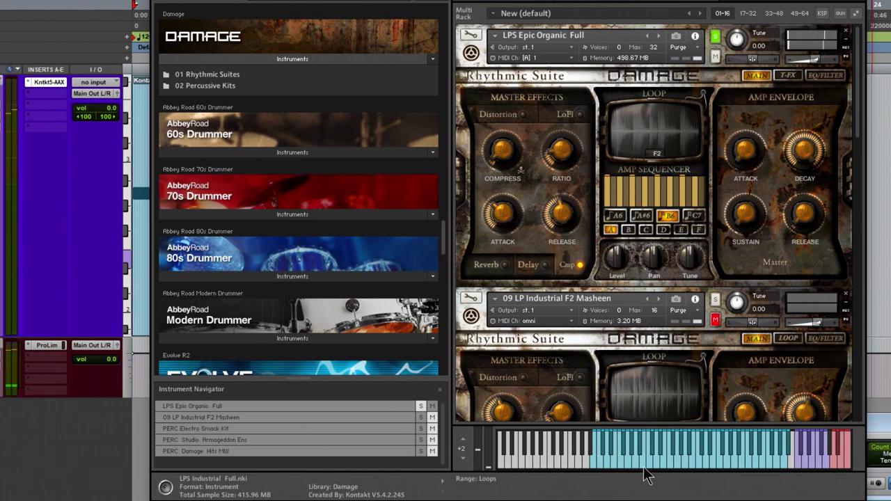
click(644, 468)
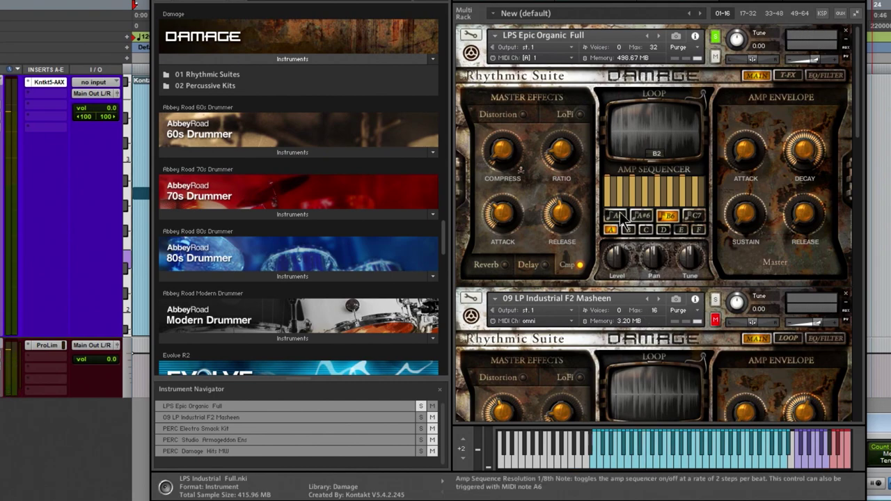
- Set the amp sequencer to 1/8-note resolution and try patterns C, B, D and F, changing the resolution along the way
click(618, 216)
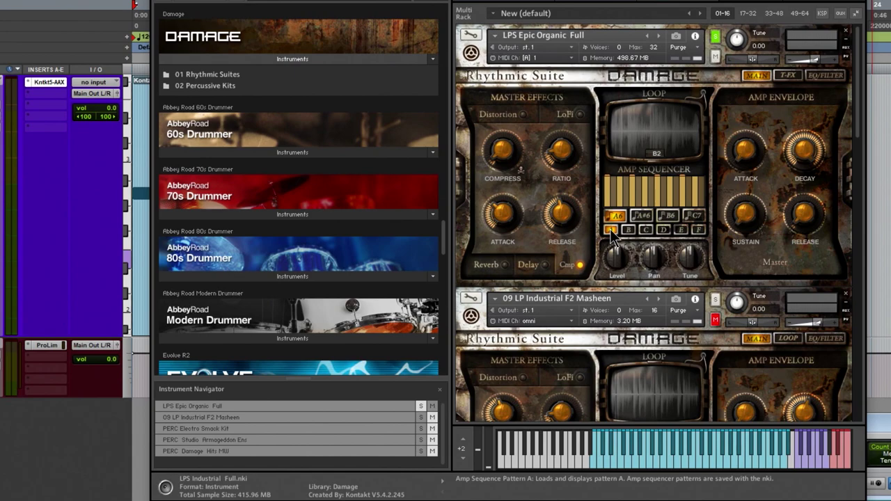
click(646, 231)
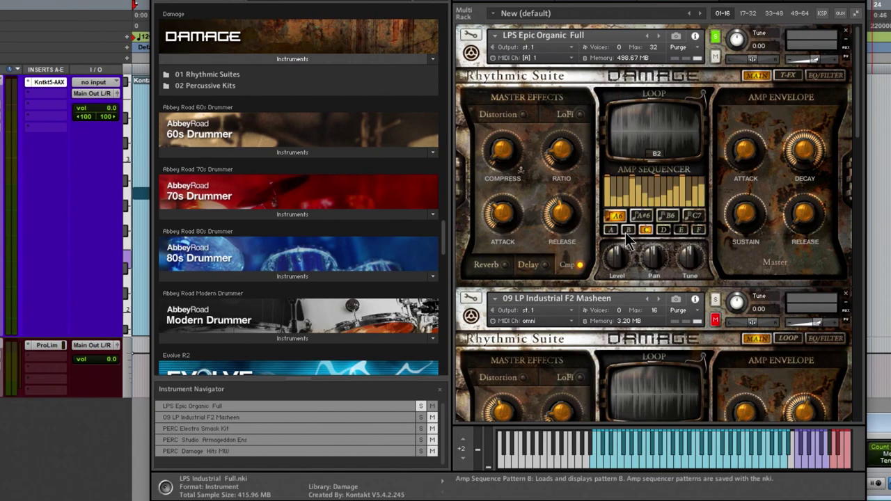
click(627, 230)
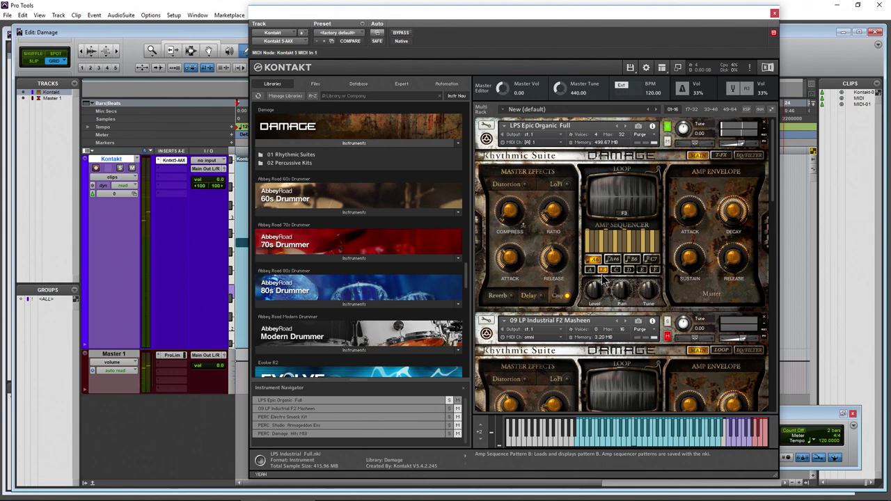
click(629, 270)
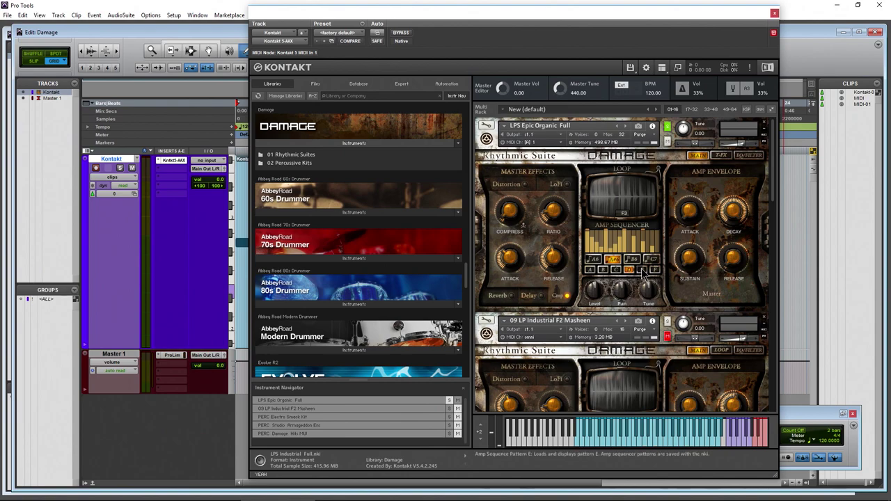
click(653, 270)
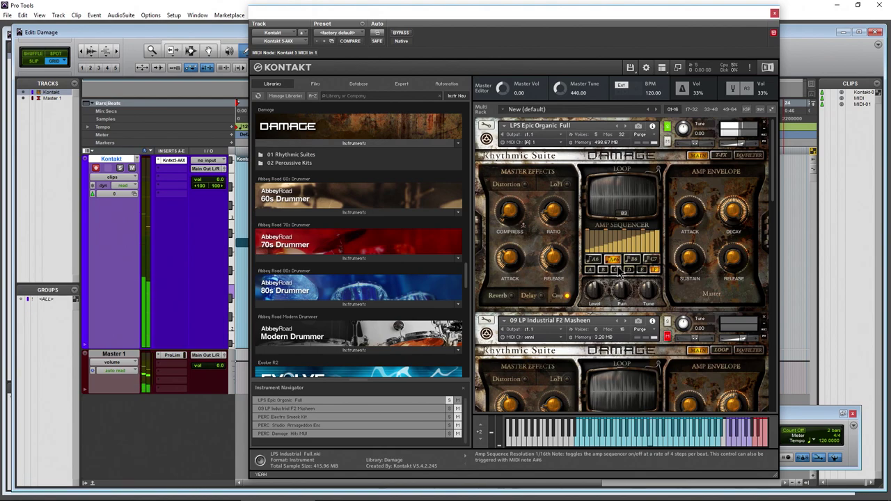
click(595, 260)
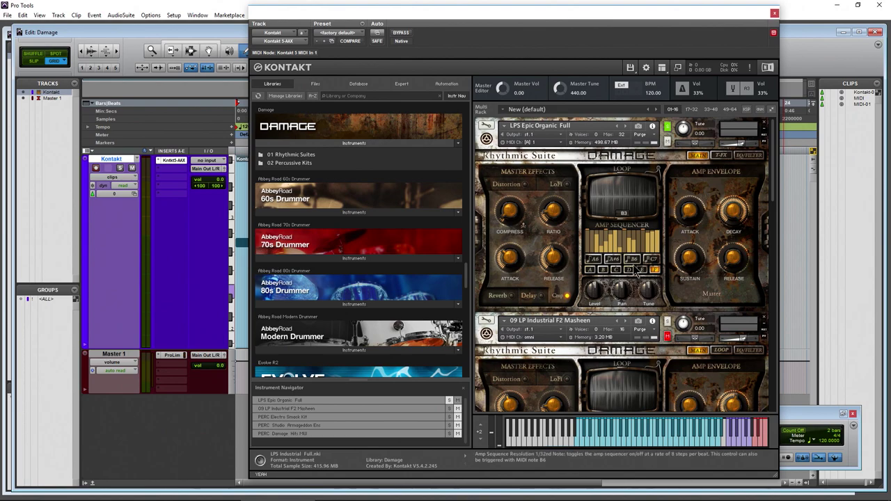
- Show the T-FX page and toggle the Rotator effect on and off again
click(719, 155)
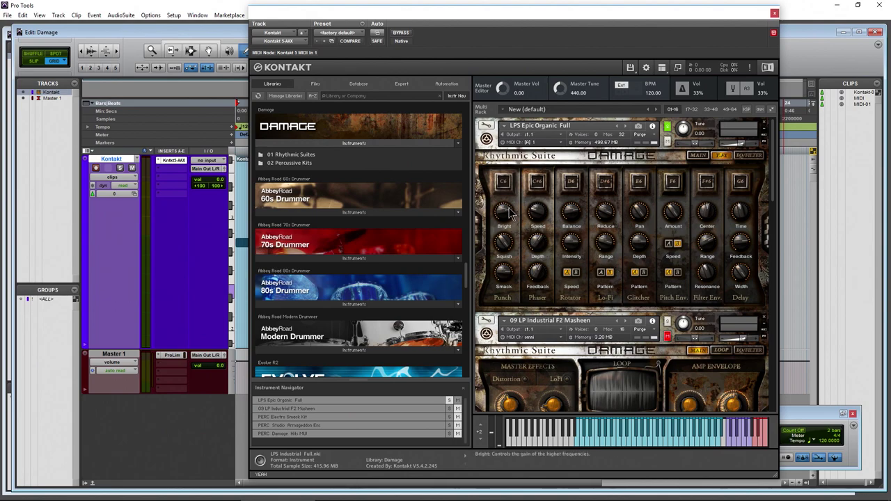
click(570, 183)
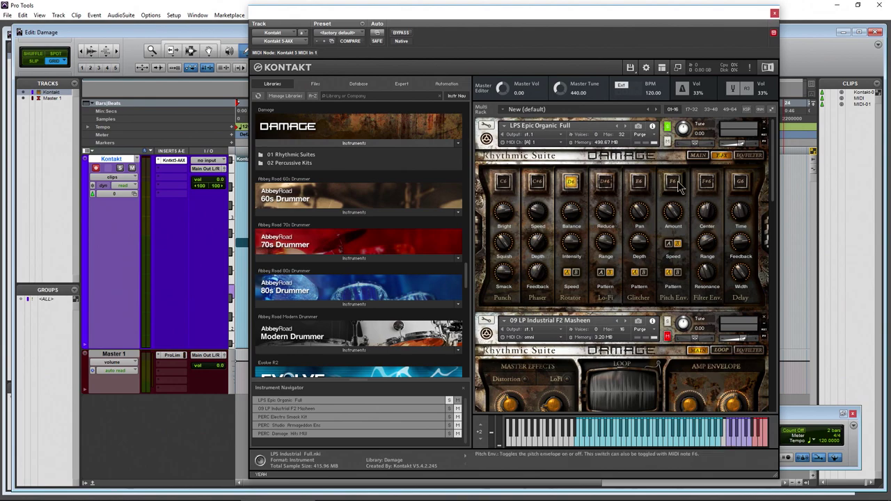
click(570, 183)
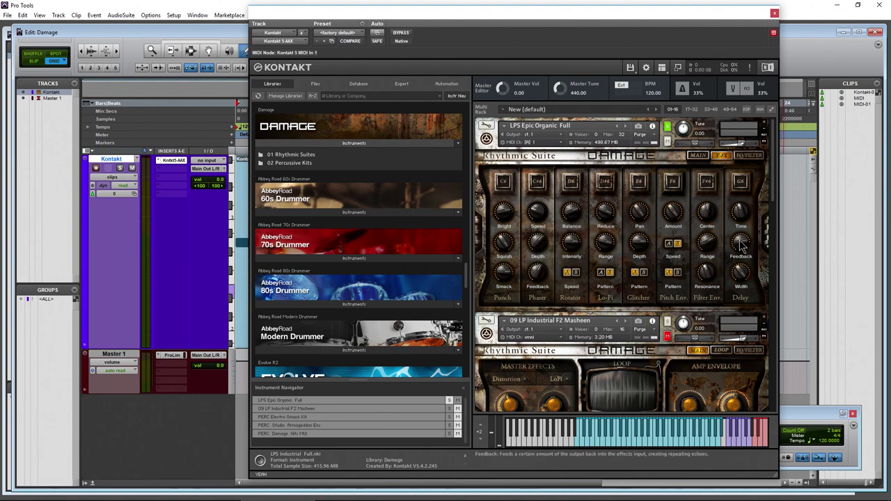
- Show the EQ/Filter page and set the equalizer's low band to 129.5 Hz with a width of 0.78 oc
click(749, 156)
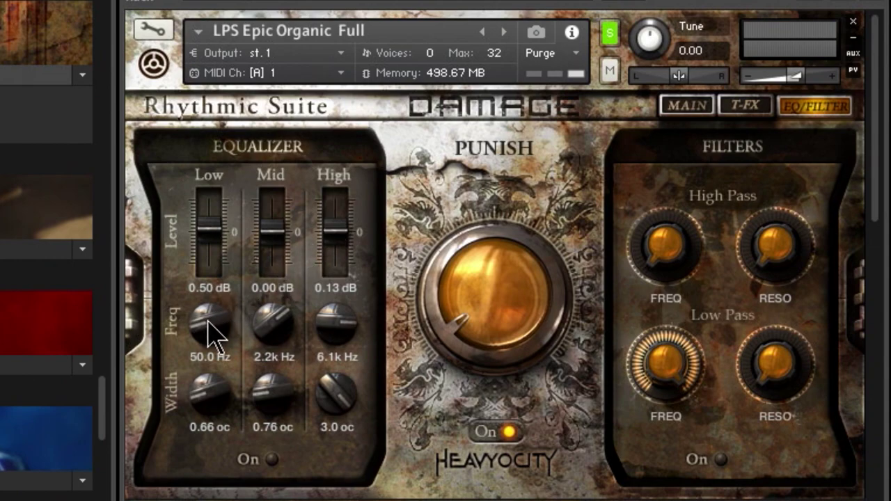
mouse_move(207, 320)
mouse_down()
mouse_move(201, 249)
mouse_move(198, 348)
mouse_move(207, 252)
mouse_move(202, 328)
mouse_up()
mouse_move(206, 403)
mouse_down()
mouse_move(205, 332)
mouse_move(197, 412)
mouse_move(206, 387)
mouse_up()
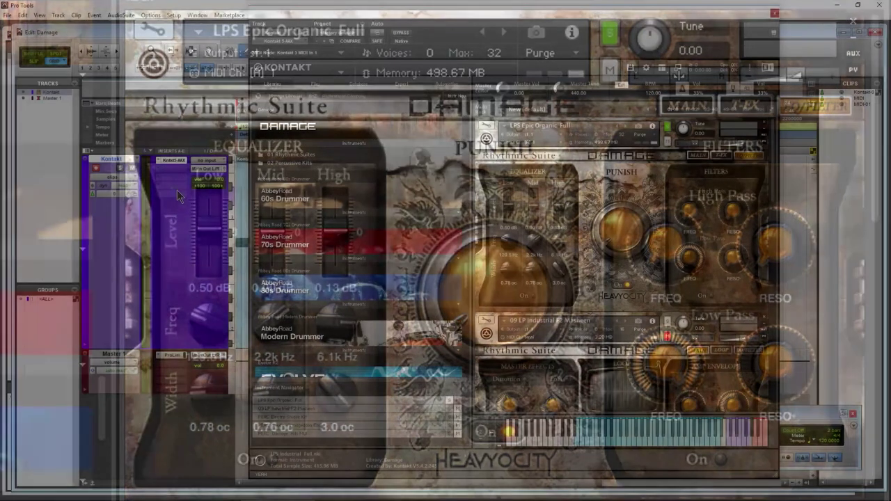
- Insert the multichannel EQ3 7-Band plug-in on the Kontakt track and reposition its window
click(176, 190)
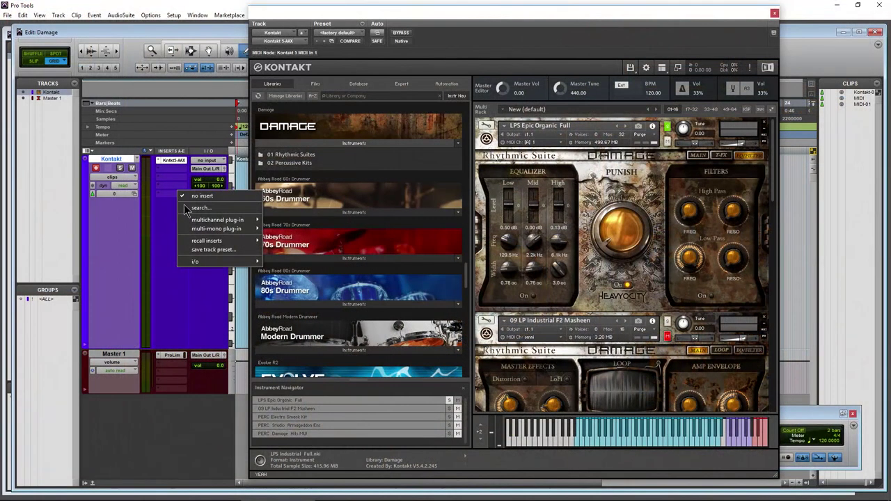
mouse_move(216, 220)
mouse_move(284, 225)
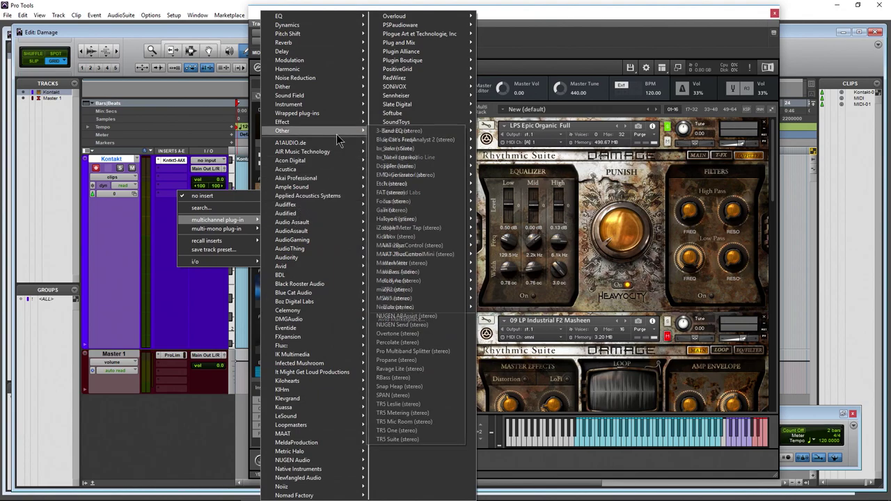
mouse_move(317, 270)
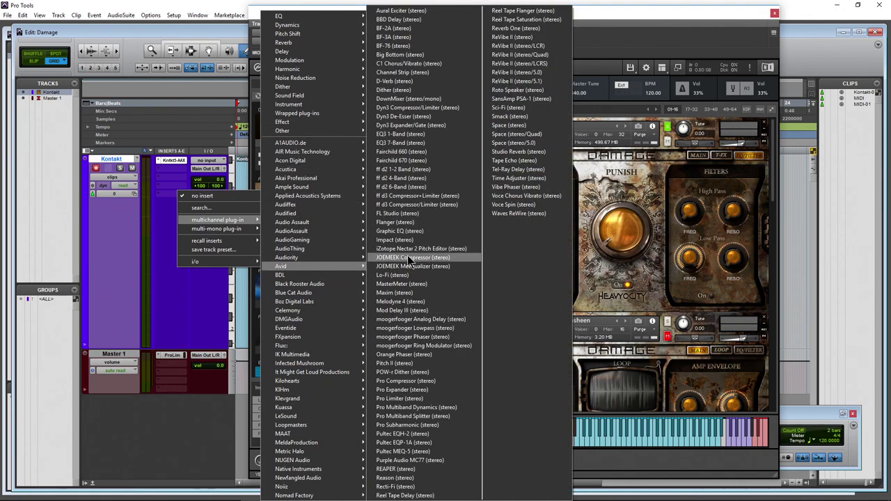
key(Escape)
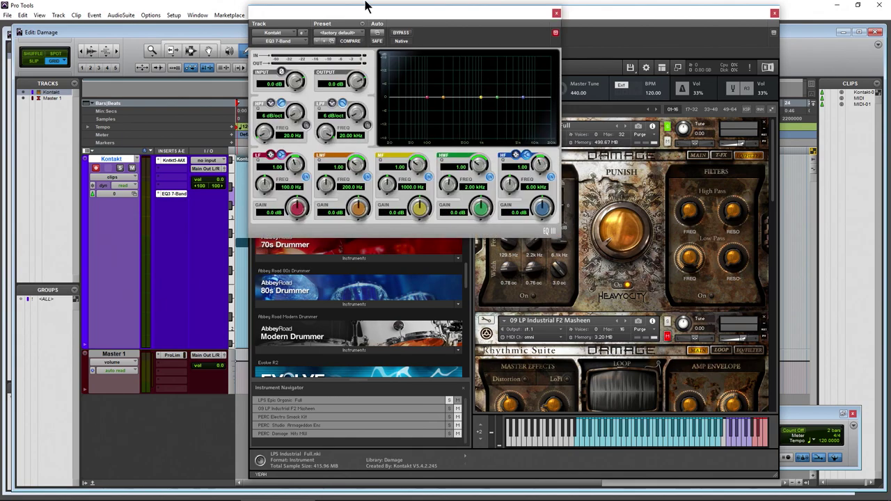
drag(364, 4, 360, 23)
- Set the EQ3 7-Band's MF band to 11.6 dB gain at 404.7 Hz, and try out different Q widths
drag(415, 226, 416, 184)
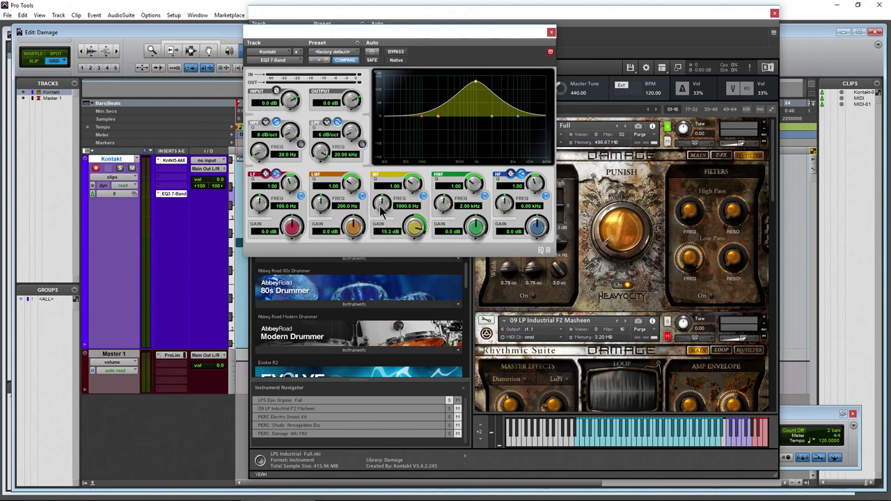
drag(384, 213, 412, 270)
mouse_move(415, 227)
mouse_down()
mouse_move(413, 247)
mouse_move(413, 238)
mouse_up()
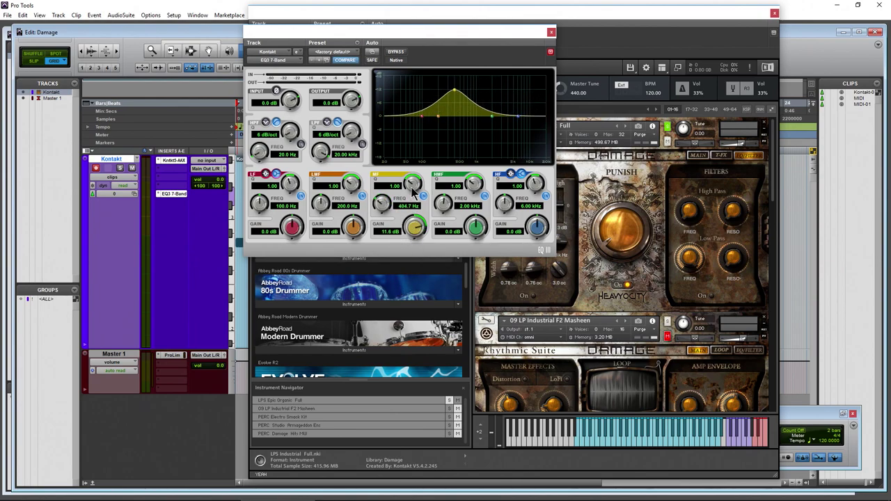
drag(413, 188, 415, 234)
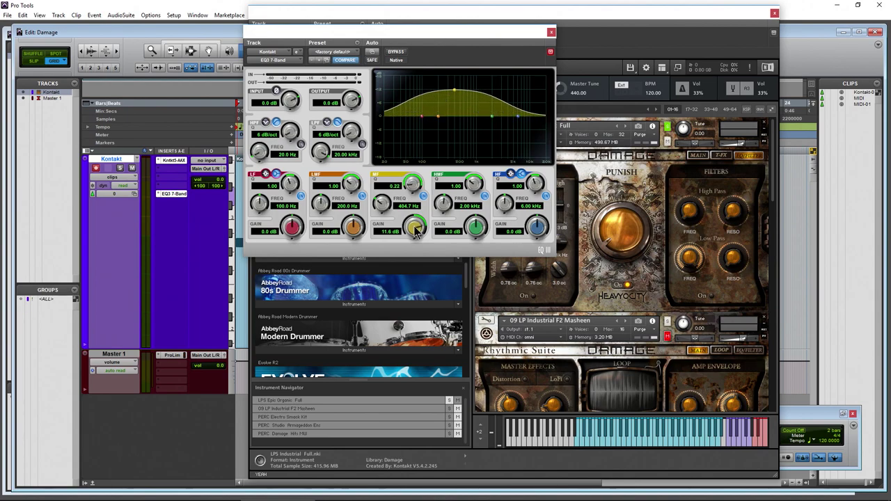
mouse_move(412, 187)
mouse_down()
mouse_move(414, 149)
mouse_move(418, 190)
mouse_up()
- Close the EQ3 7-Band window and remove the plug-in from the Kontakt track
click(550, 32)
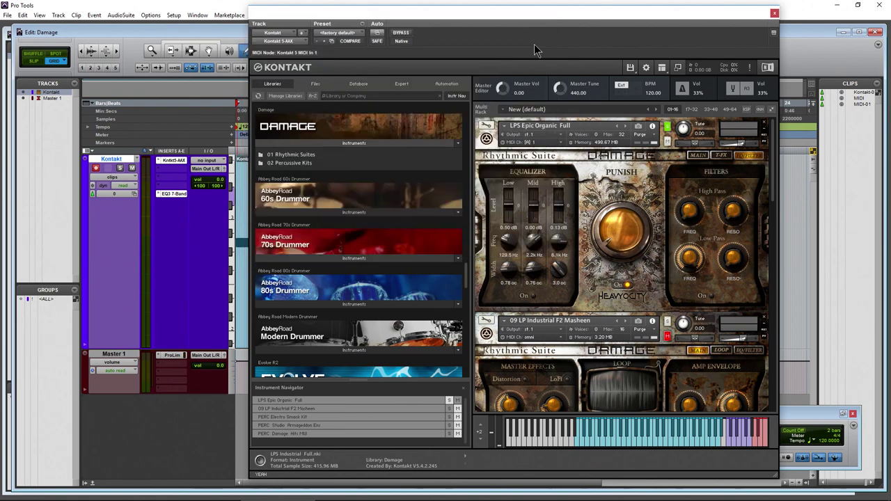
click(159, 194)
click(188, 196)
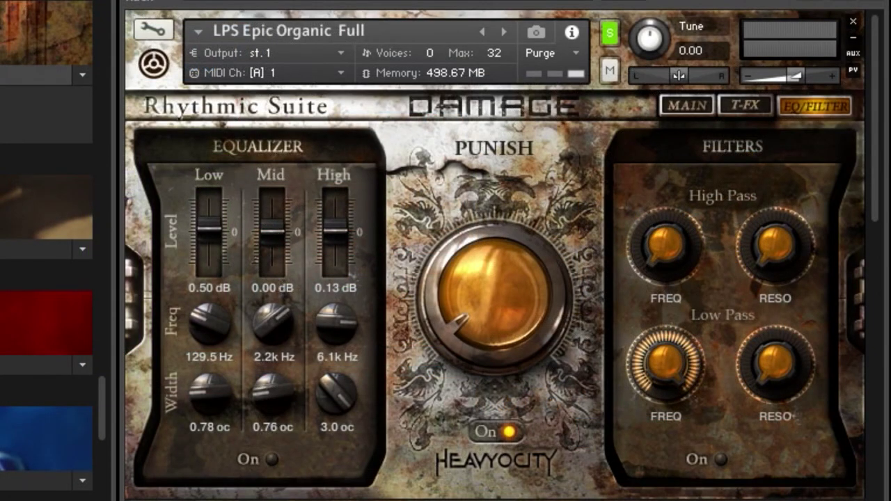
- Switch on the Damage instrument's equalizer
click(270, 460)
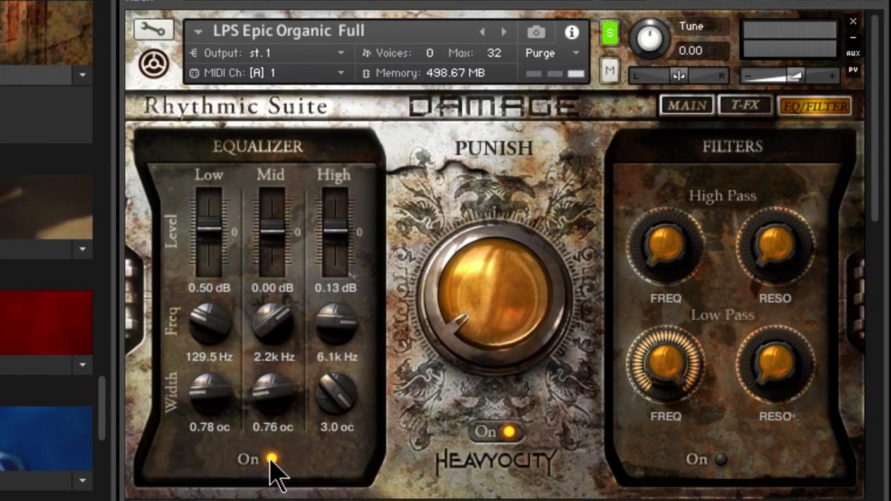
- Set the equalizer levels to 6.0 dB for Low, -6.0 dB for Mid and -6.0 dB for High
drag(209, 275, 211, 135)
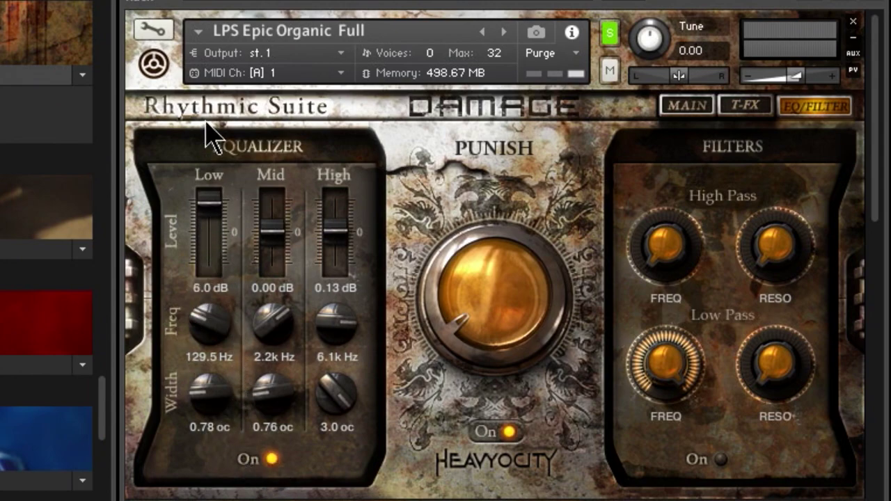
drag(293, 263, 270, 369)
drag(350, 255, 346, 446)
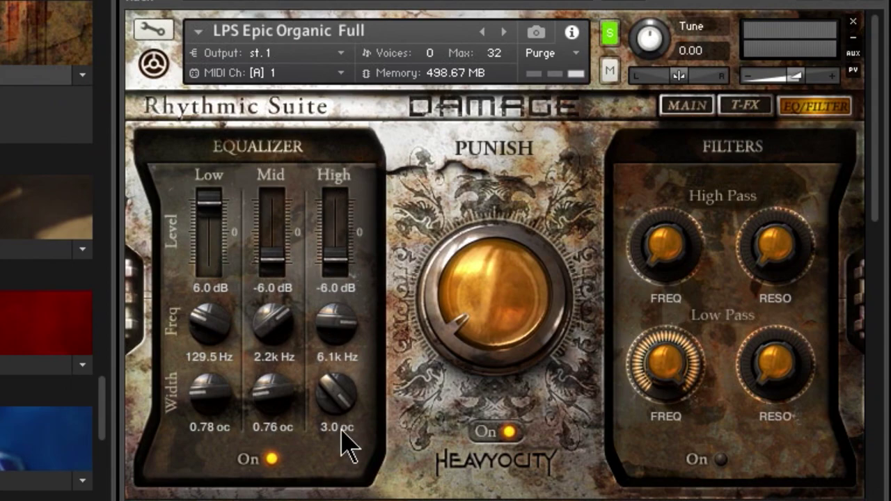
- Set the Low band to 87.9 Hz and 1.0 oc width, return all levels to about 0 dB, and switch the equalizer off
drag(206, 342, 223, 357)
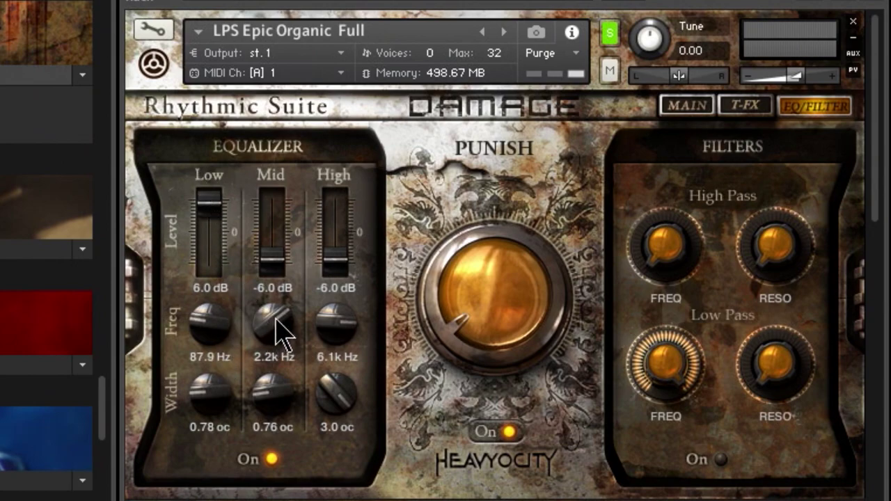
drag(209, 427, 222, 401)
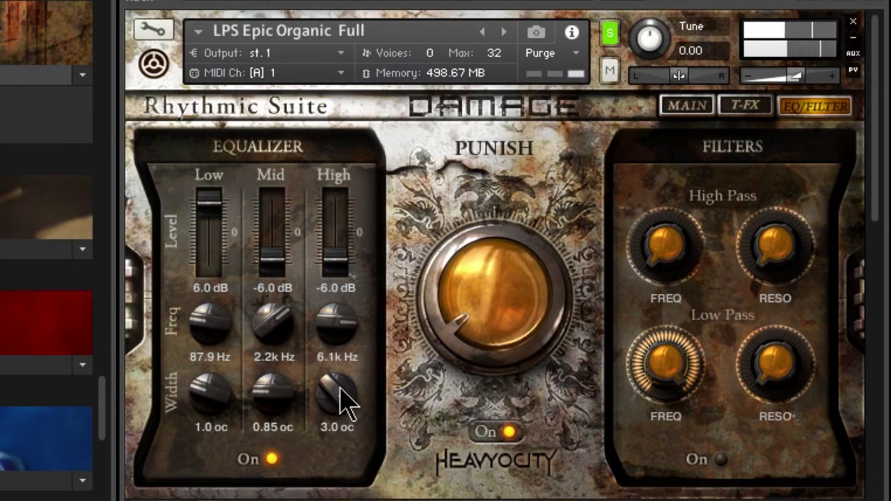
drag(209, 209, 208, 317)
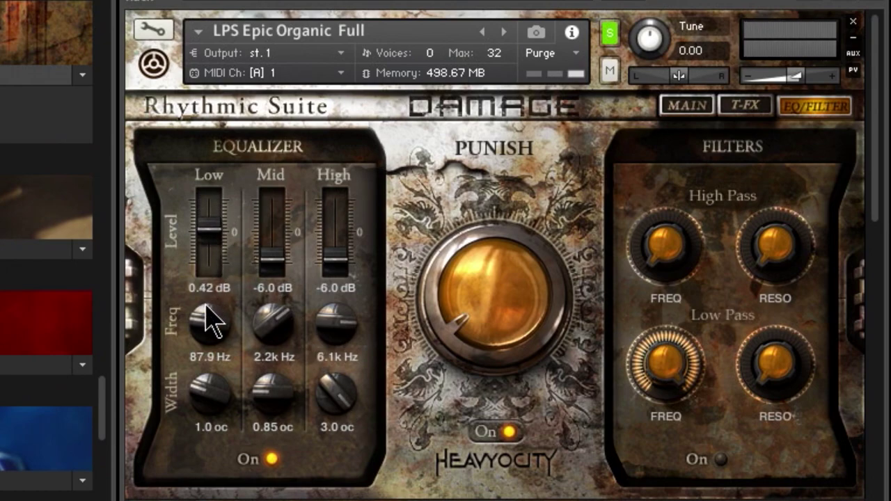
drag(269, 269, 340, 167)
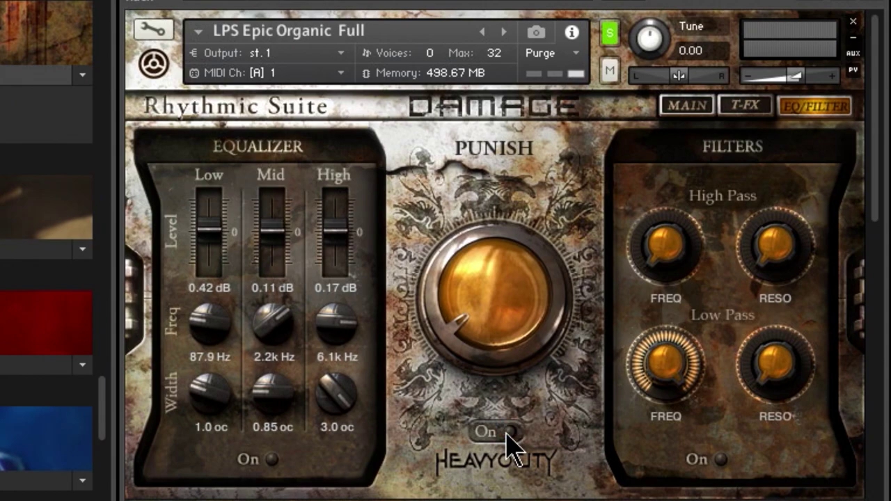
- Switch on Punish, try amounts from low to nearly full, and leave it at a low amount, switched off
click(510, 433)
drag(473, 347, 456, 209)
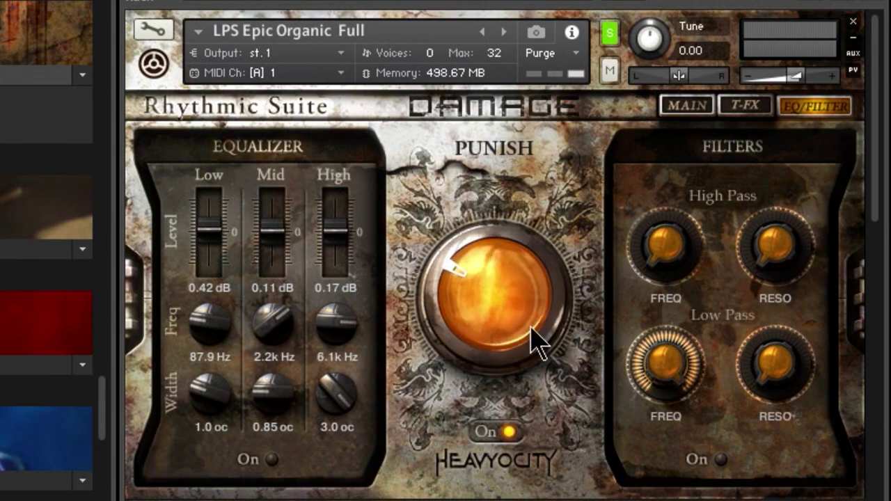
drag(497, 269, 497, 348)
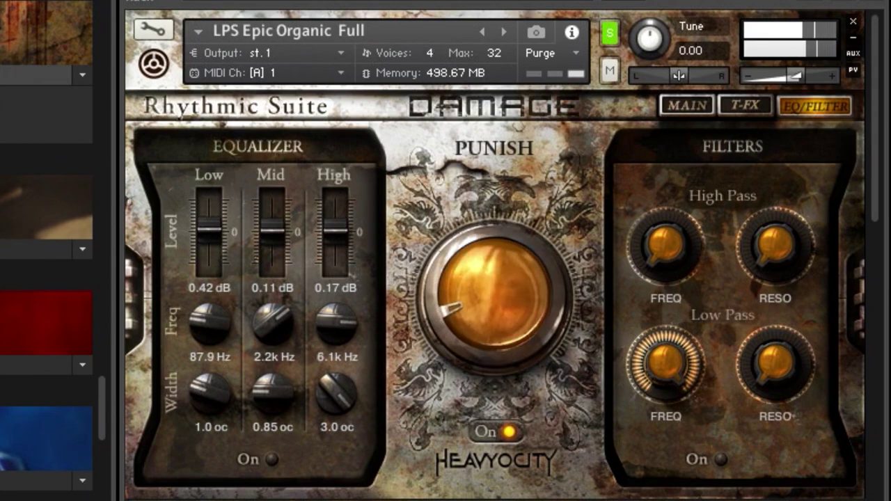
drag(513, 308, 490, 226)
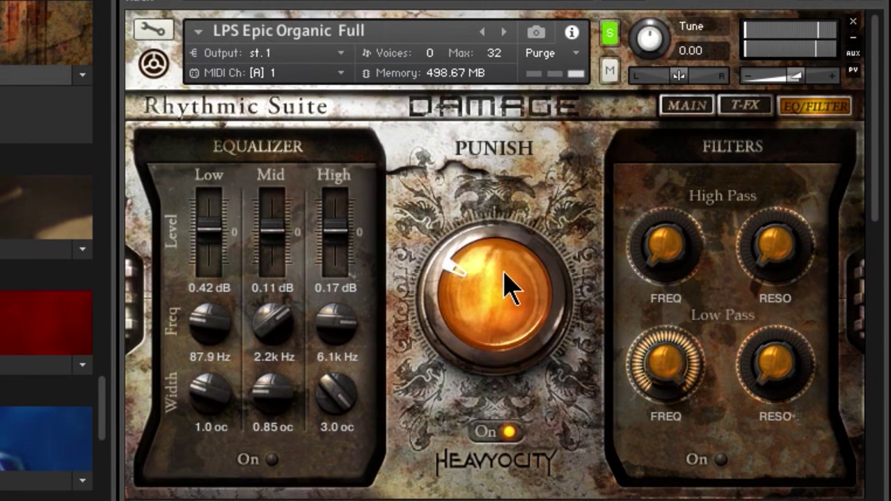
drag(509, 284, 509, 209)
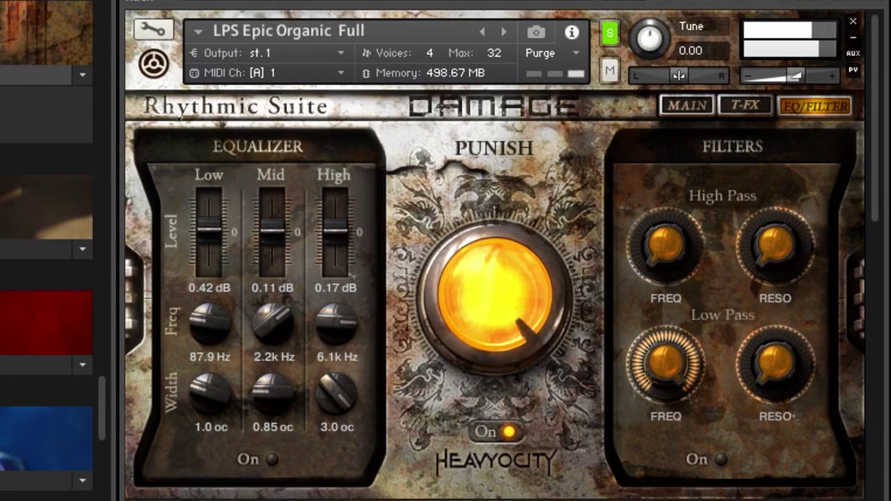
drag(494, 255, 507, 432)
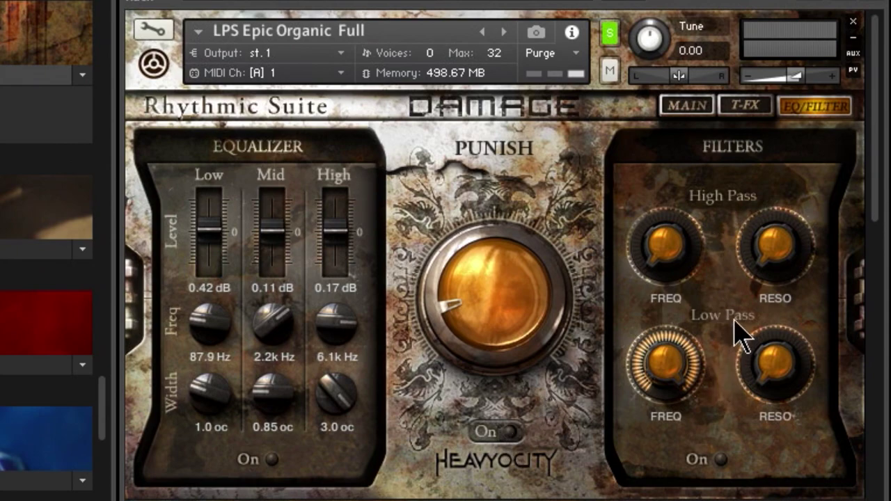
- Switch on the filters with the high-pass frequency at about 283.4 Hz, trying full high-pass resonance before returning it to 0.0 %
drag(673, 265, 655, 139)
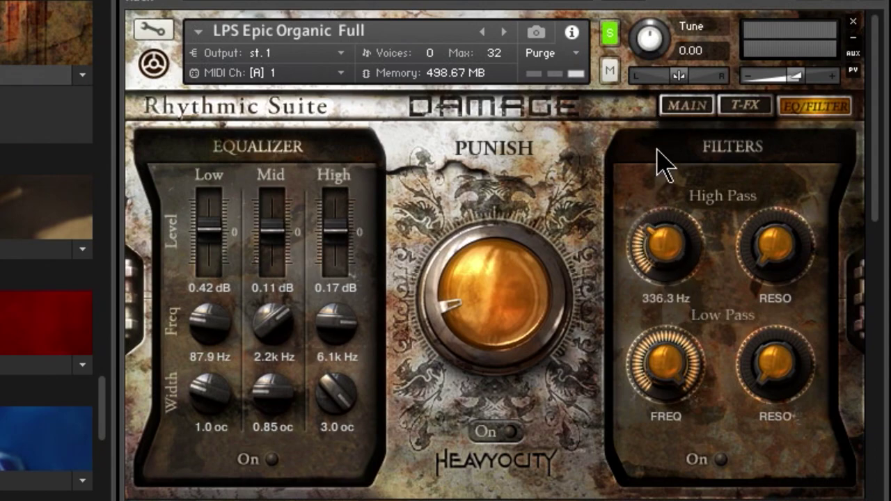
drag(657, 243, 658, 254)
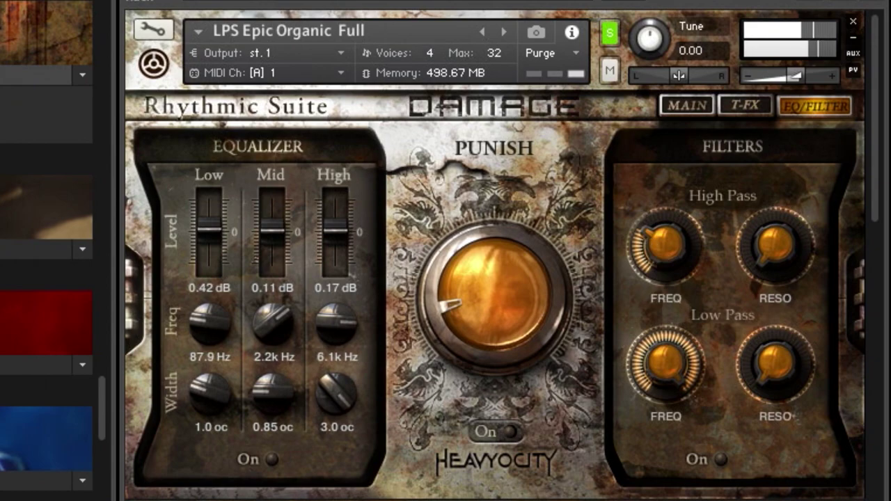
click(720, 459)
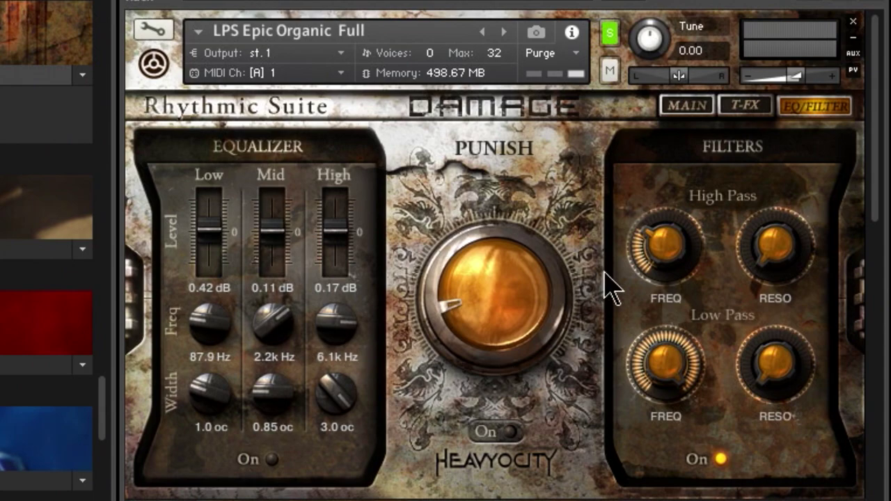
drag(771, 239, 746, 5)
click(667, 245)
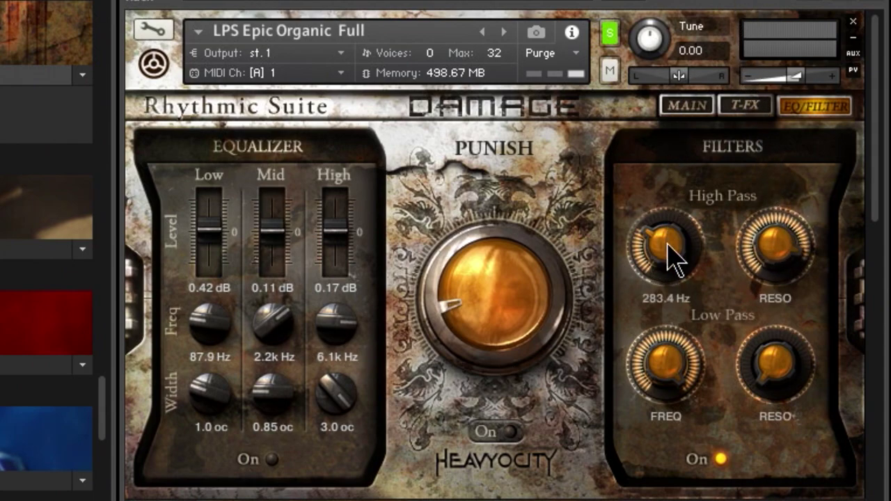
click(794, 256)
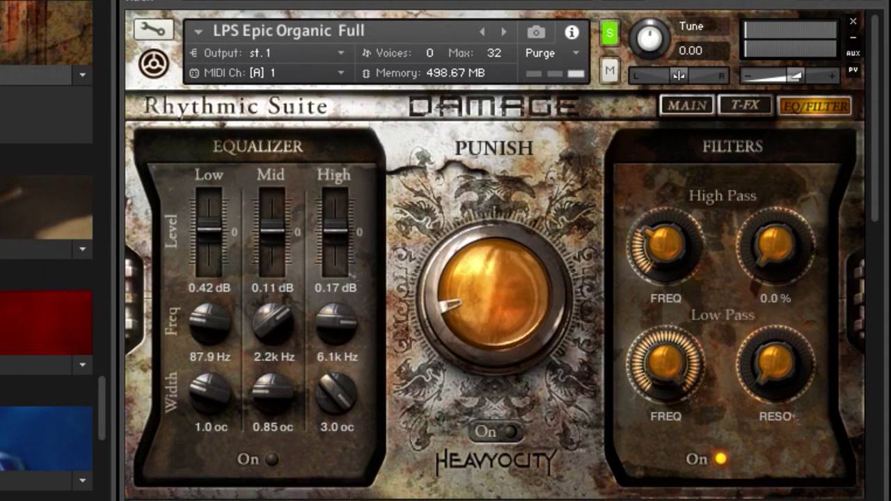
- Lower the high-pass frequency to its minimum and try out the low-pass frequency and resonance
drag(656, 248, 656, 471)
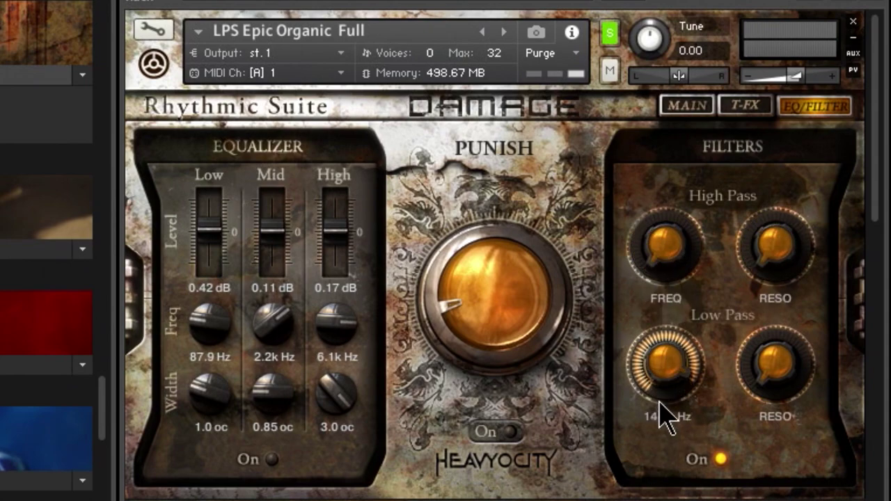
drag(656, 408, 656, 494)
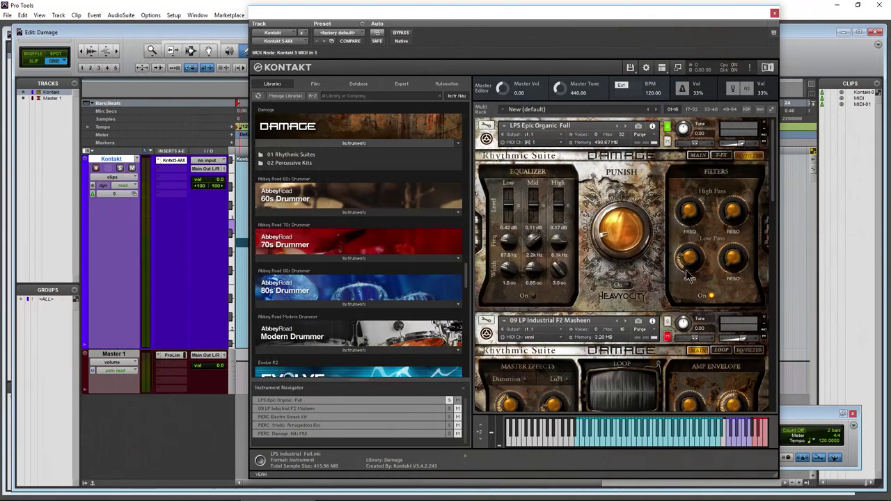
mouse_move(677, 331)
mouse_move(736, 257)
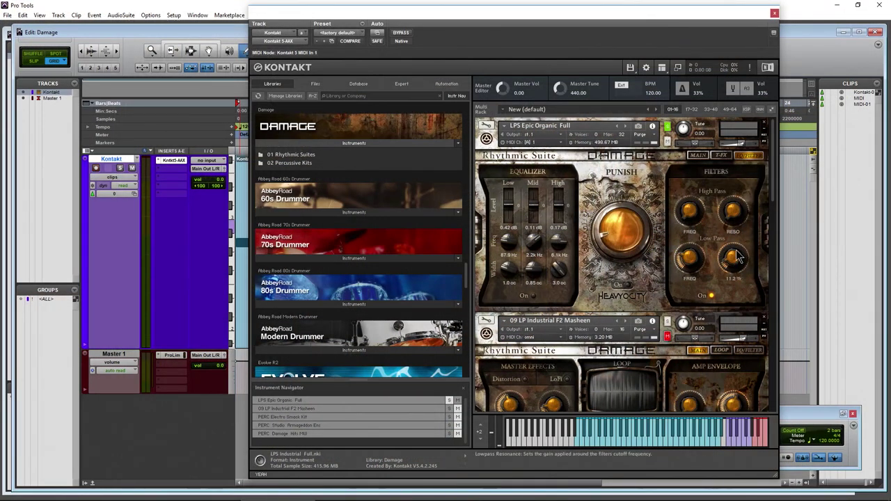
- Insert the Avid multichannel EQ3 7-Band plug-in on the Kontakt track
click(168, 195)
mouse_move(206, 222)
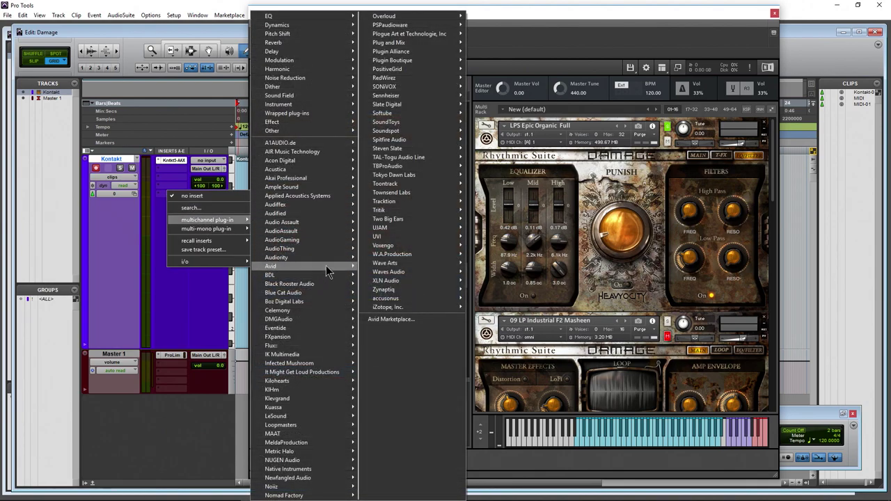
mouse_move(325, 266)
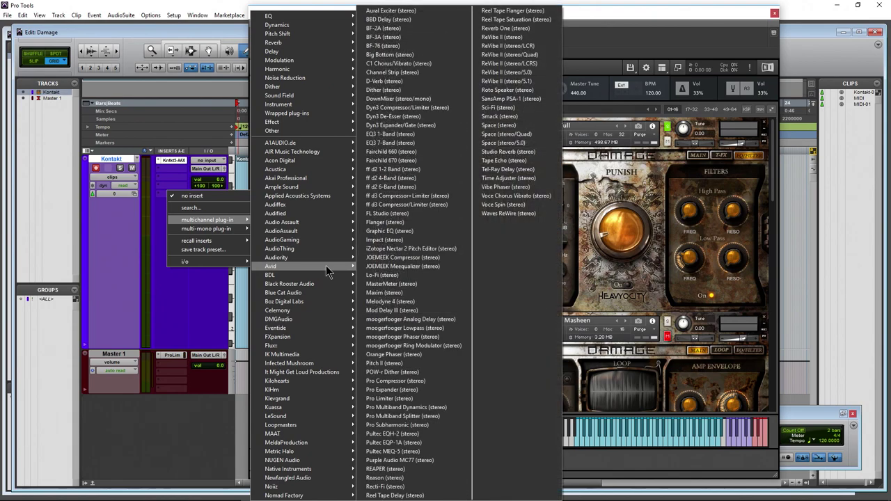
click(391, 143)
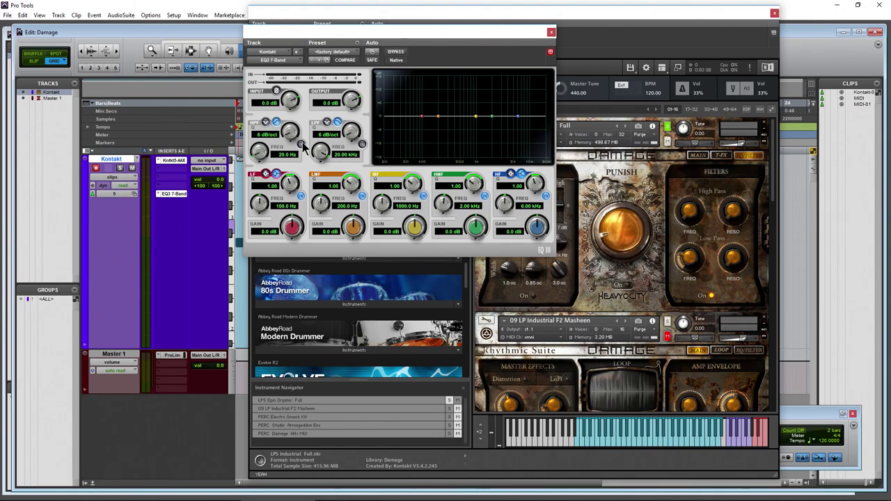
- Enable the EQ3 7-Band's high-pass and low-pass filters, and try out the high-pass frequency at up to 516.0 Hz
click(301, 144)
click(362, 144)
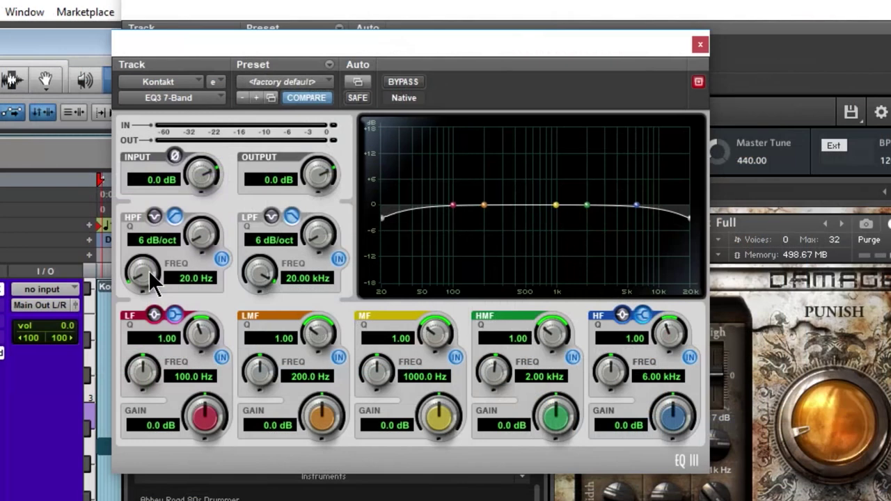
mouse_move(262, 150)
mouse_down()
mouse_move(267, 113)
mouse_move(270, 153)
mouse_up()
drag(161, 275, 164, 196)
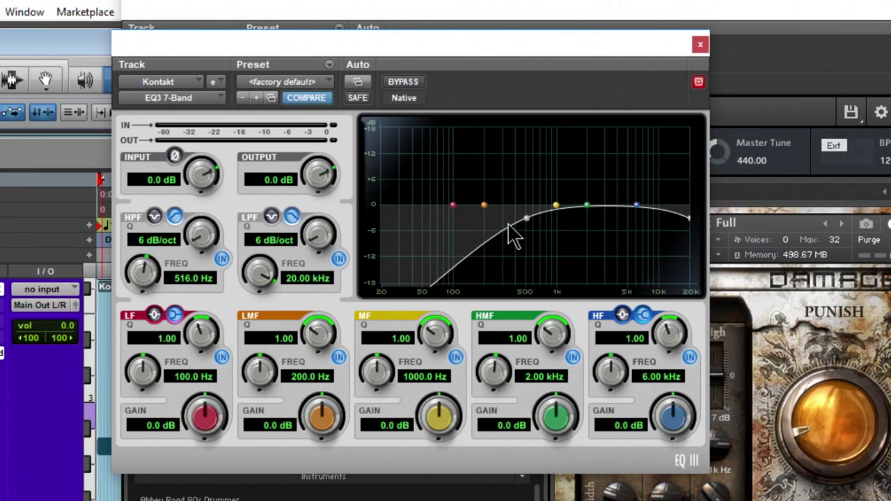
drag(147, 278, 251, 432)
- Close the EQ3 7-Band window and clear its insert slot on the Kontakt track
click(700, 44)
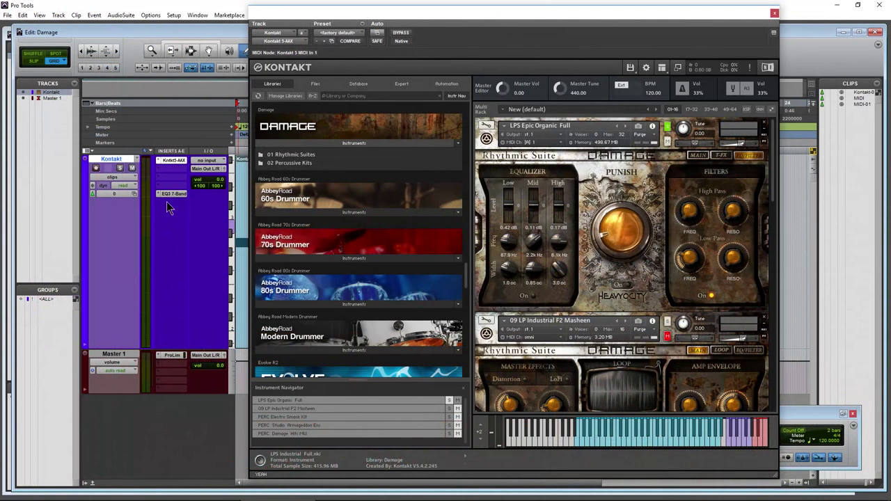
click(174, 193)
click(191, 200)
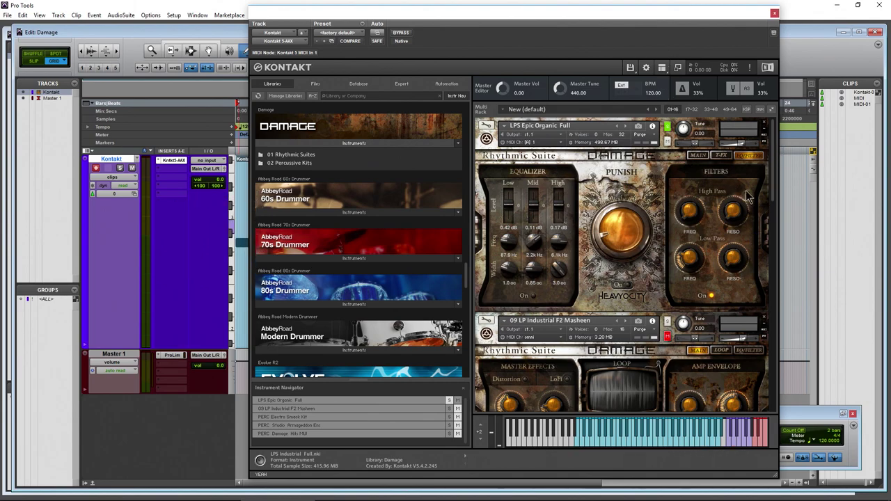
- Show the main page of LPS Epic Organic Full and bring the 09 LP Industrial F2 Masheen instrument into view
scroll(771, 202, down, 2)
scroll(772, 174, up, 2)
click(700, 155)
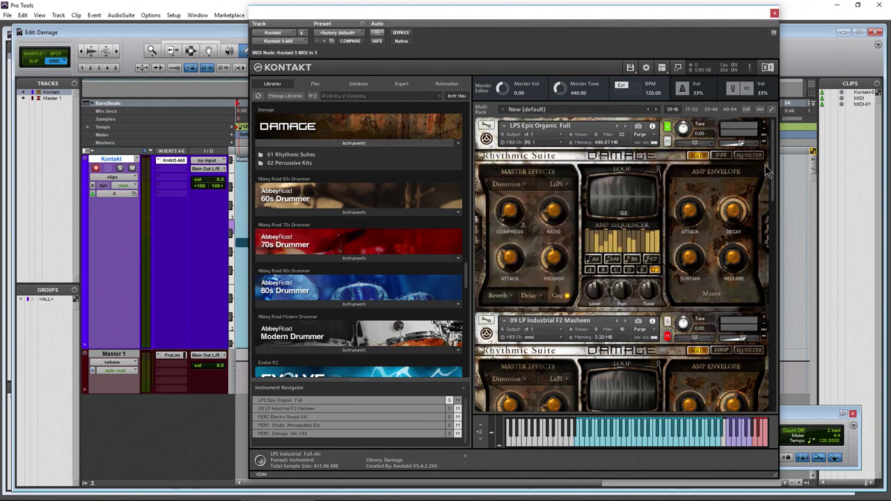
drag(777, 162, 777, 206)
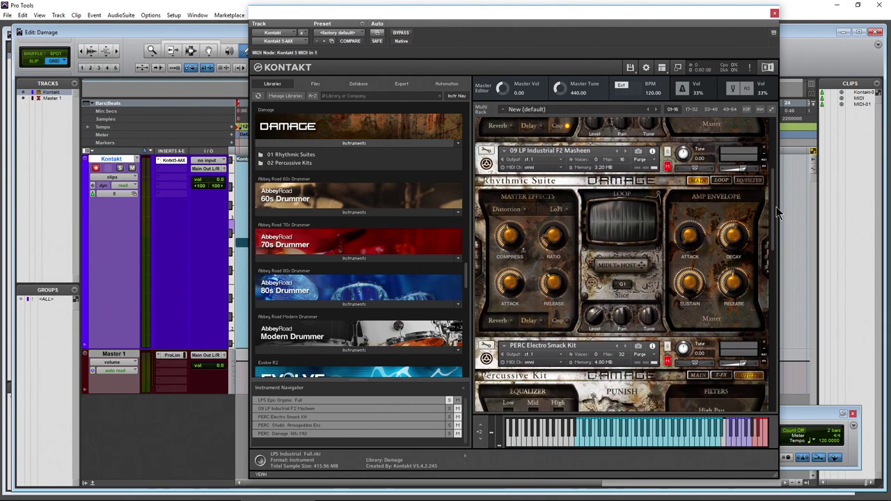
- Browse Damage's Single Loops to 09 LP Industrial F2 Masheen.nki in the LP Industrial Full folder, and return to the 01 Rhythmic Suites folder
click(292, 155)
click(284, 171)
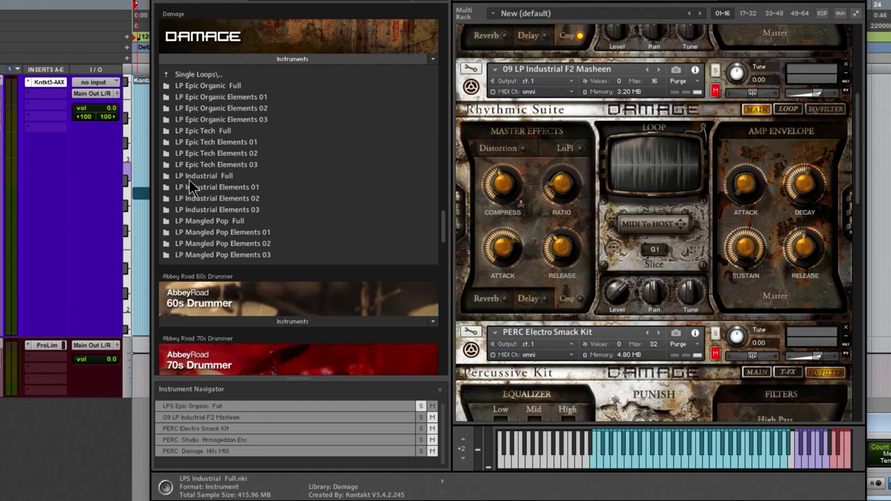
double_click(208, 175)
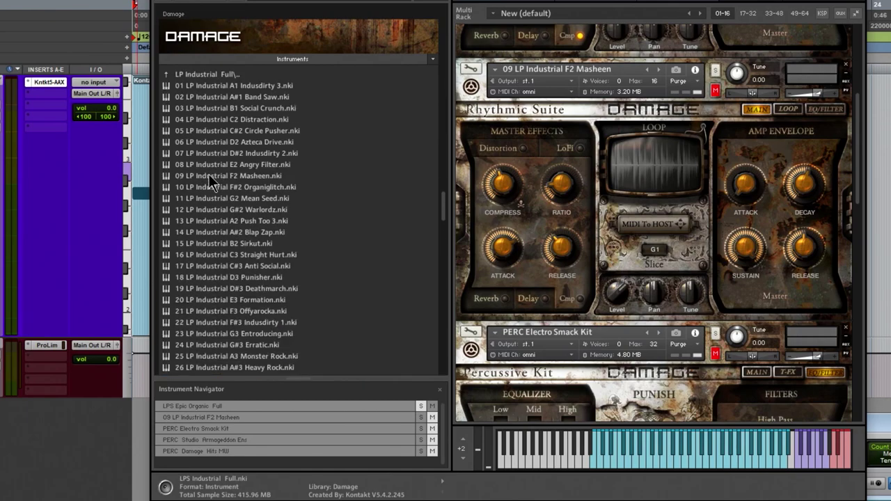
click(247, 176)
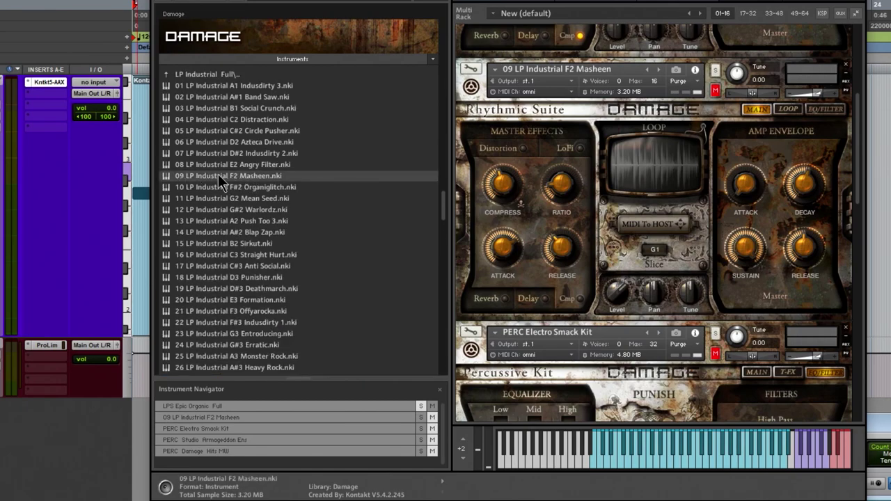
double_click(183, 74)
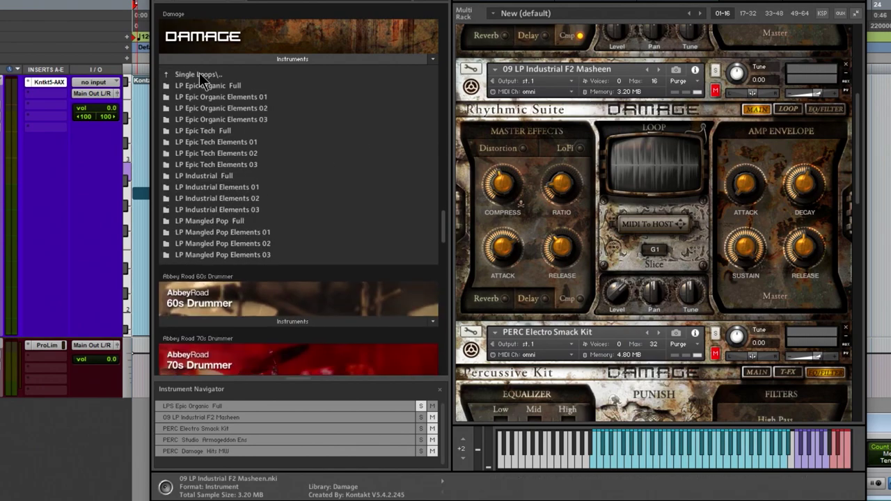
double_click(199, 73)
- Solo the 09 LP Industrial F2 Masheen instrument and display its distortion controls
click(715, 70)
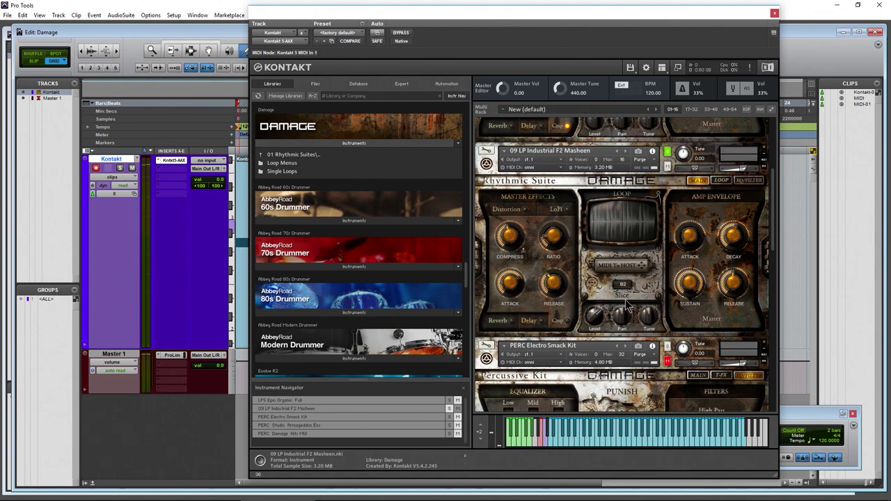
drag(773, 216, 772, 221)
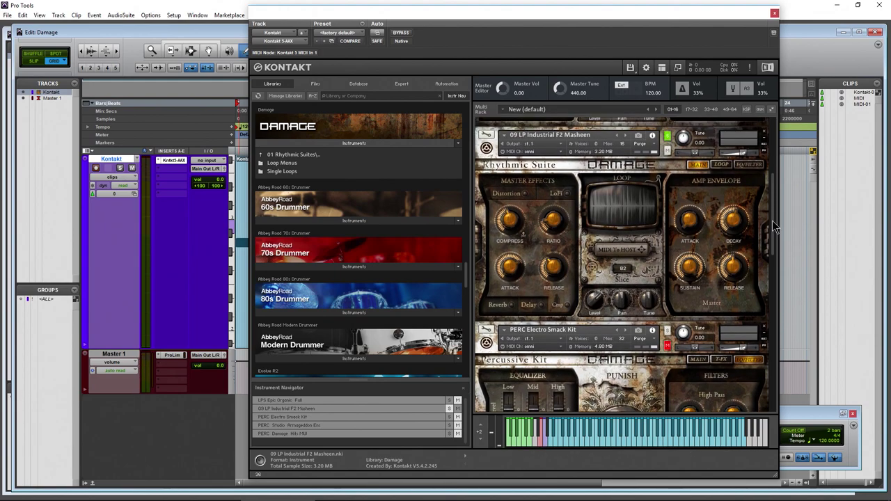
click(507, 195)
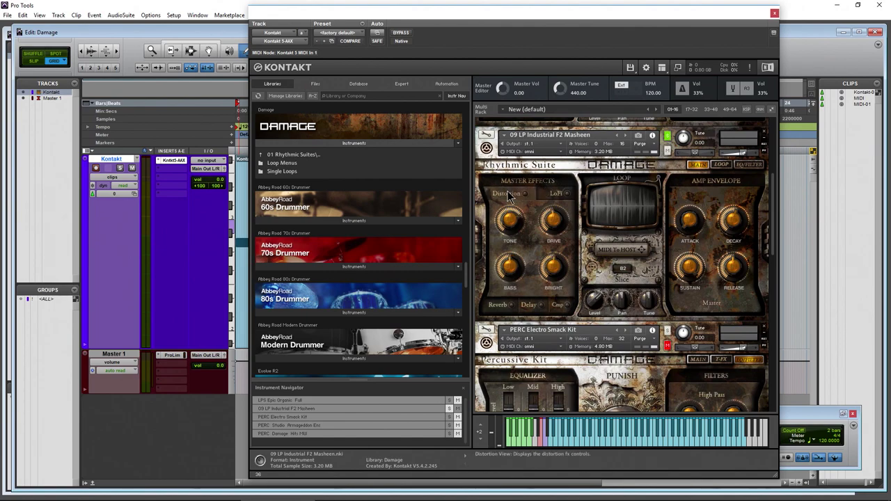
- Show the LoFi, delay and compressor controls in Master Effects, and finish on the reverb controls of 09 LP Industrial F2 Masheen
click(566, 194)
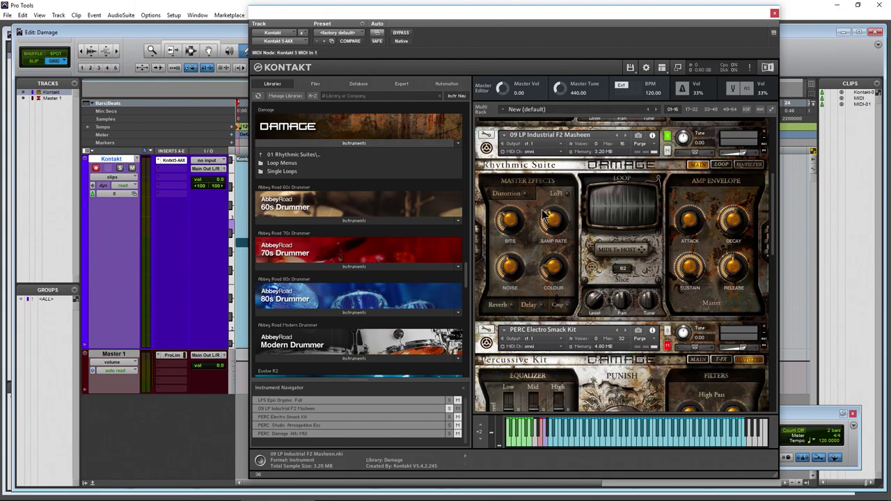
click(498, 306)
click(534, 307)
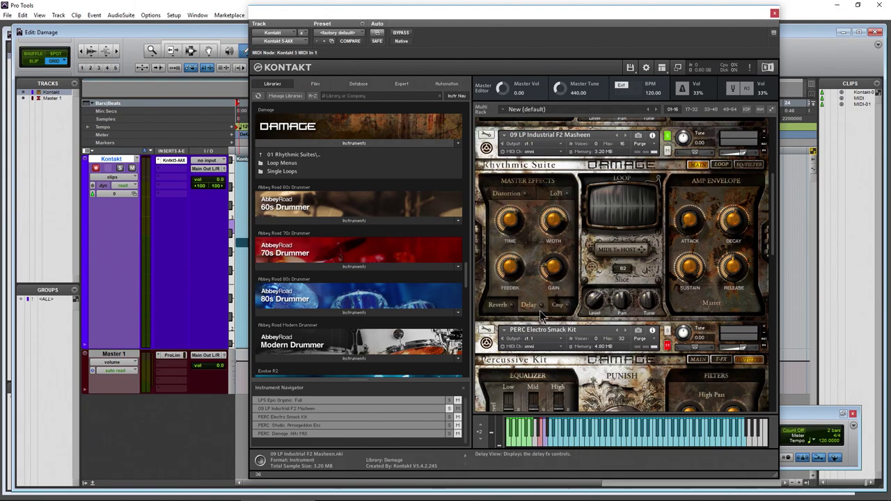
click(558, 307)
click(510, 305)
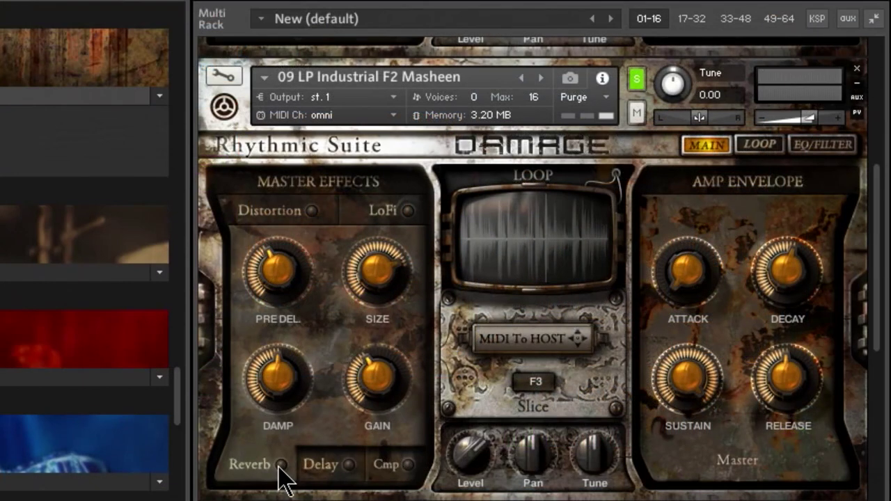
- Lower the reverb's pre-delay on 09 LP Industrial F2 Masheen and switch the reverb off
mouse_move(518, 224)
drag(291, 275, 288, 339)
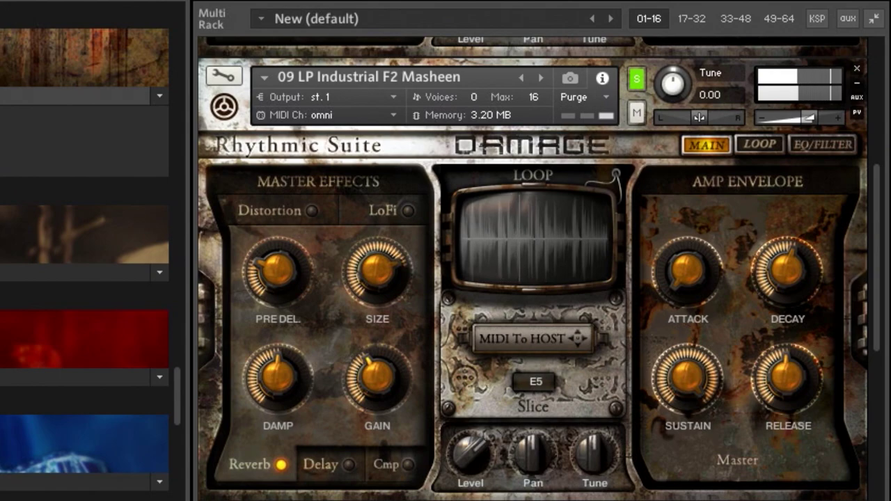
click(281, 465)
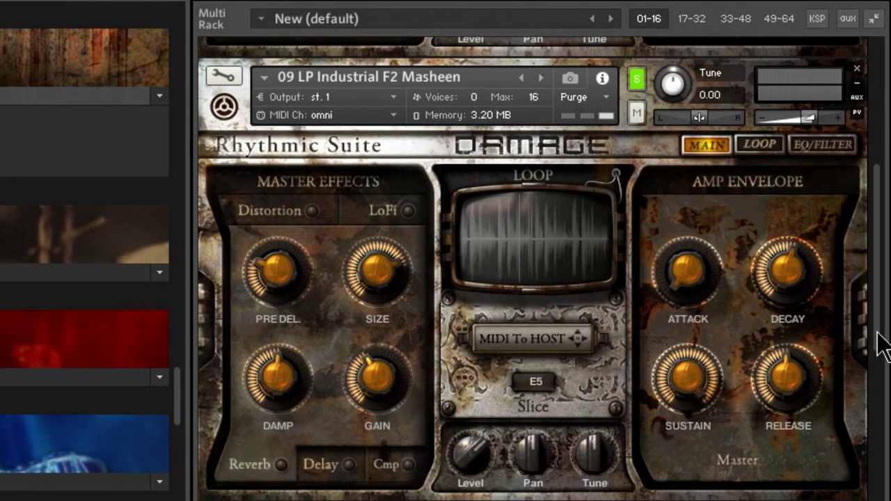
- Raise the amp envelope's attack on 09 LP Industrial F2 Masheen and return it to its minimum
mouse_move(873, 328)
mouse_down()
mouse_move(863, 139)
mouse_move(868, 335)
mouse_up()
scroll(873, 348, down, 3)
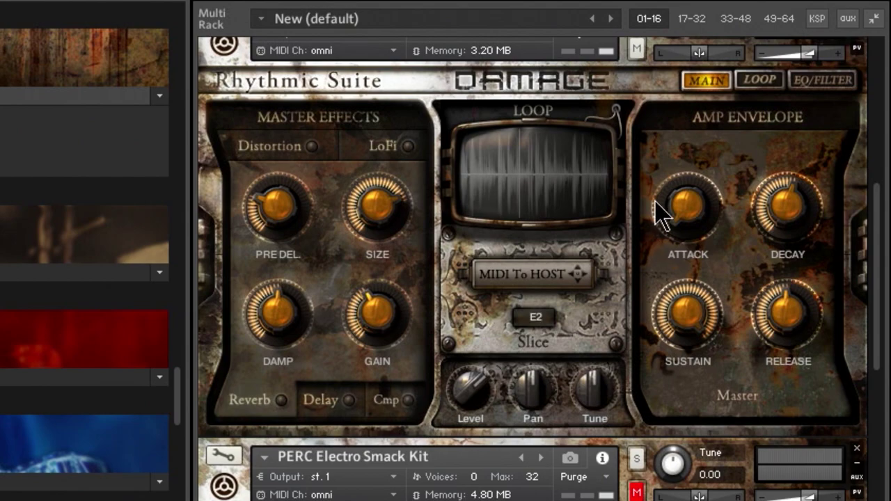
drag(681, 209, 686, 104)
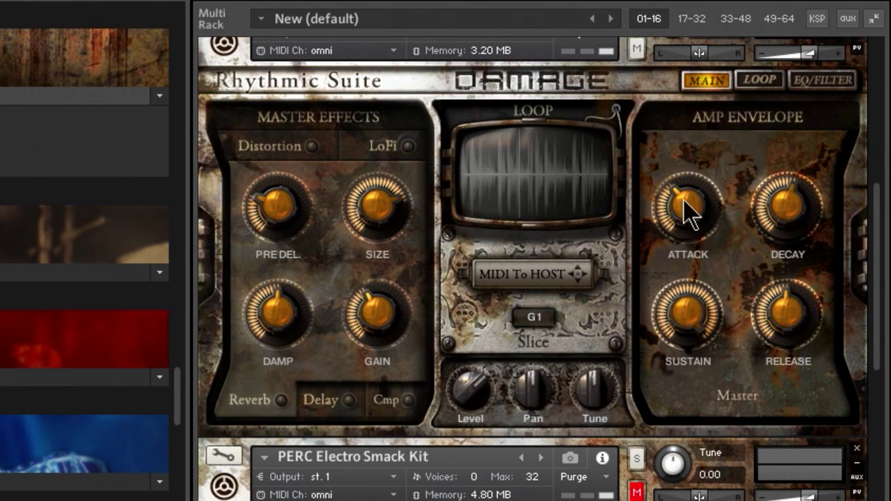
drag(687, 204, 683, 362)
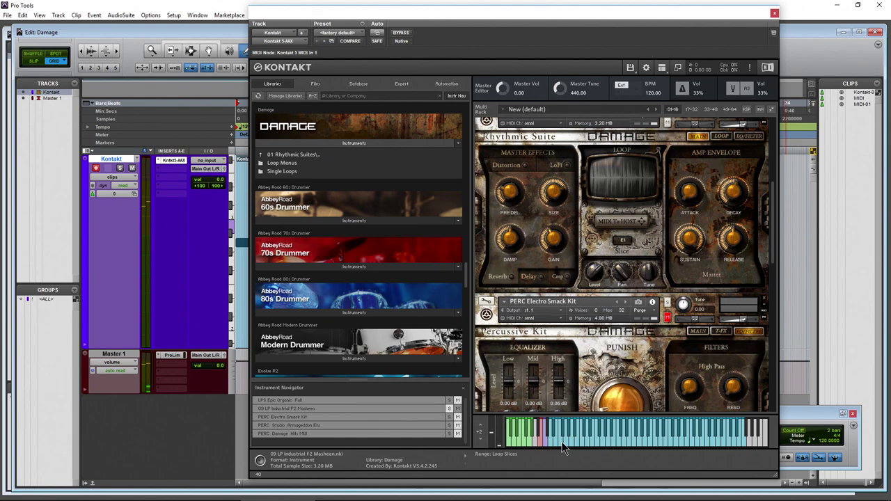
- View the loop page, then on the main page lower slice D1's level, pan it to 52.7 R and adjust its tune
click(719, 135)
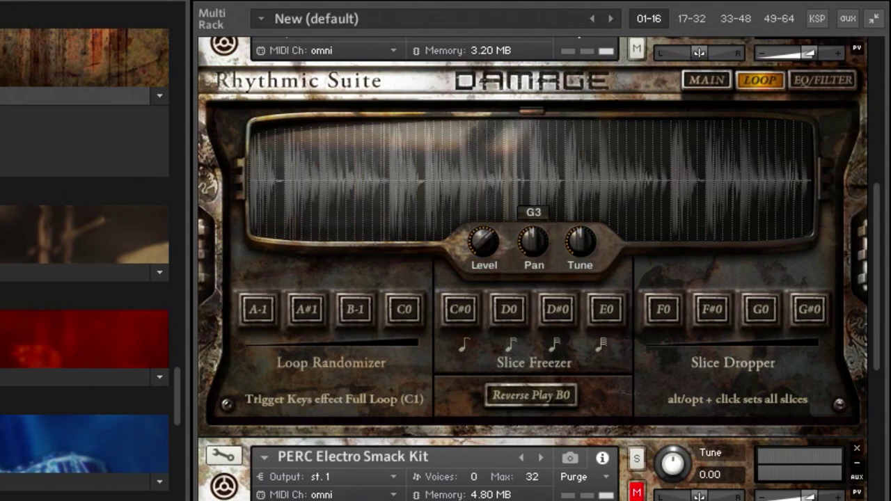
click(705, 81)
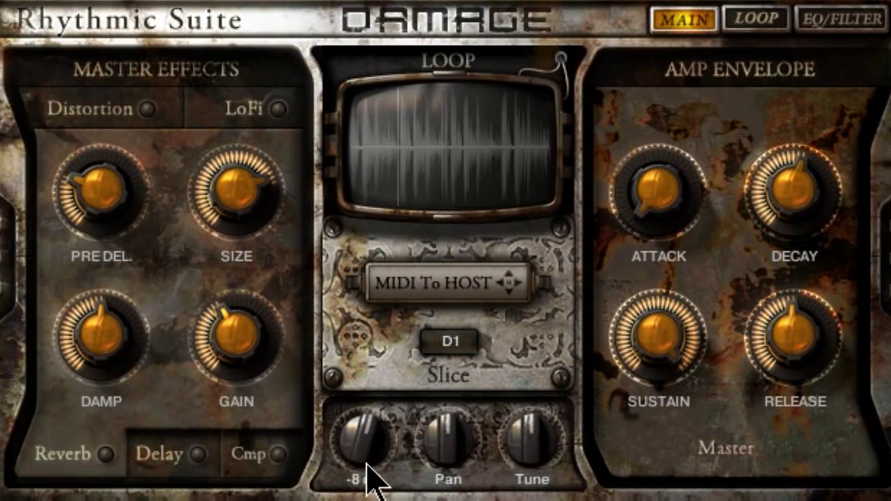
drag(471, 406, 471, 400)
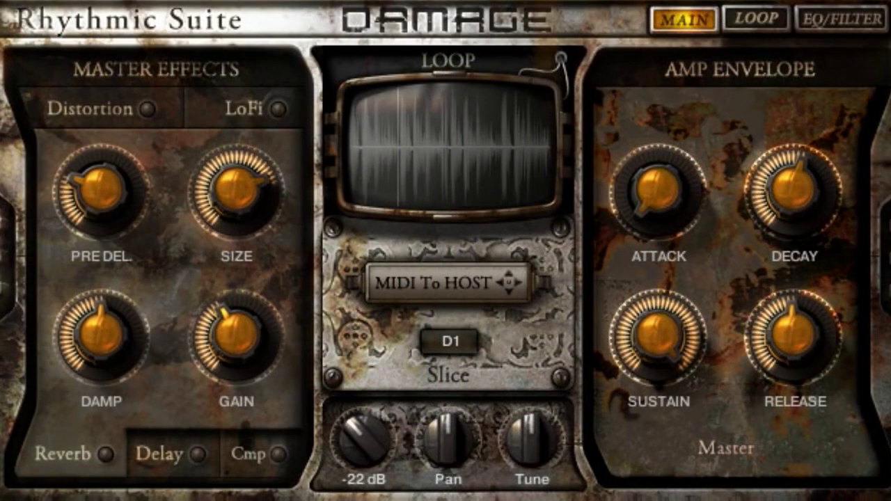
drag(362, 437, 362, 443)
drag(446, 438, 478, 324)
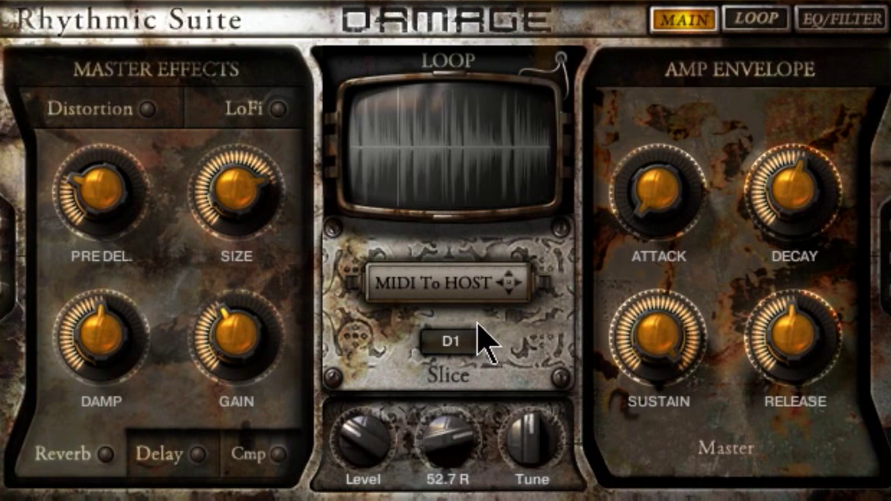
drag(527, 461, 527, 487)
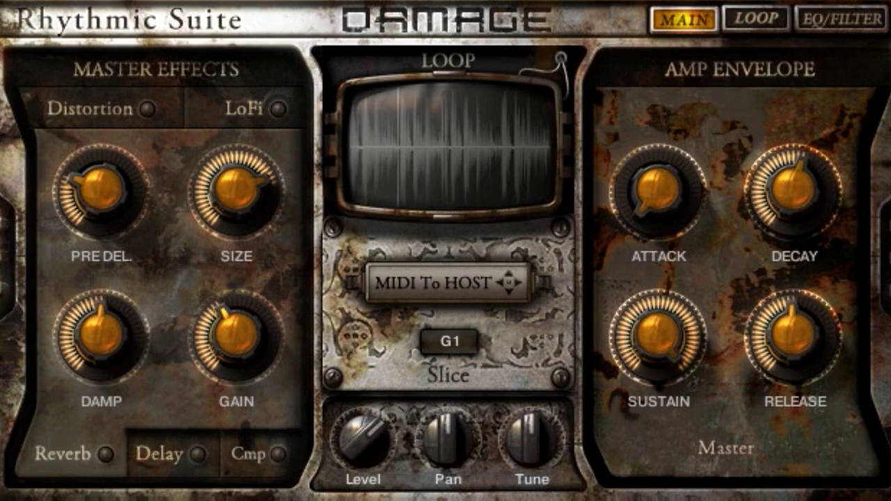
- Readjust the level of the G1 and D1 slices, pan D1 to 2.5 R and raise its tune
drag(358, 458, 355, 472)
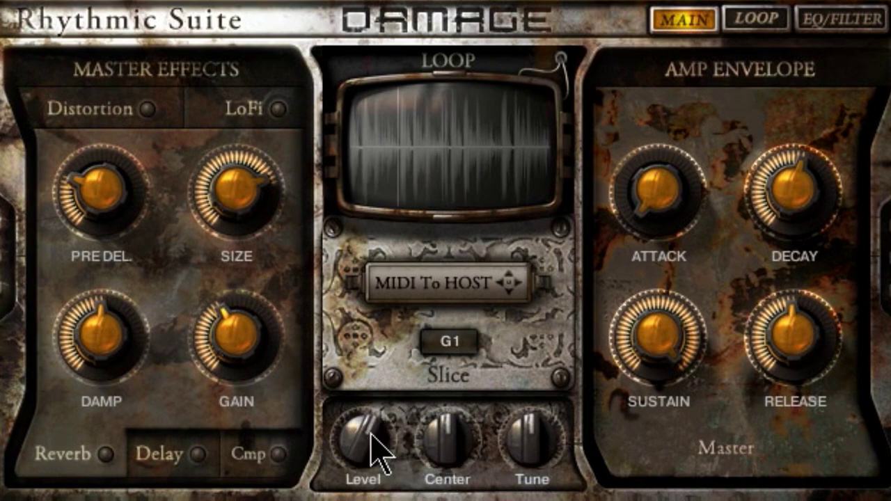
drag(378, 434, 391, 367)
drag(444, 425, 446, 414)
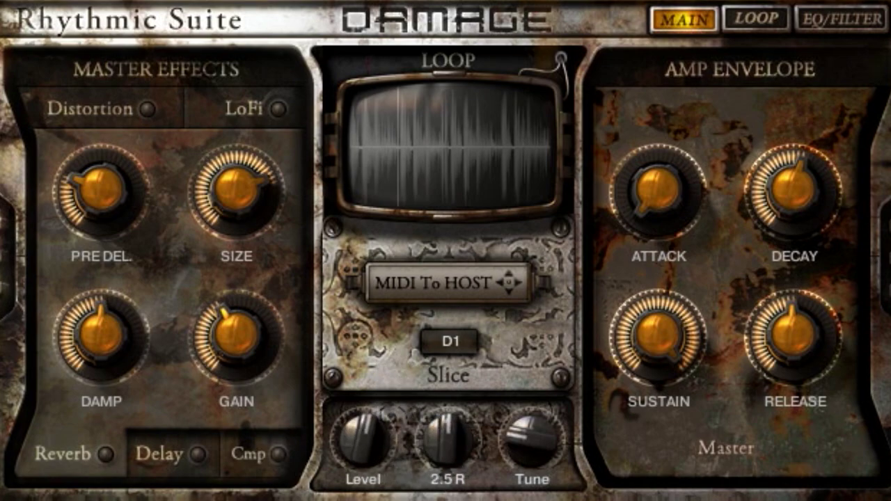
drag(537, 411, 533, 309)
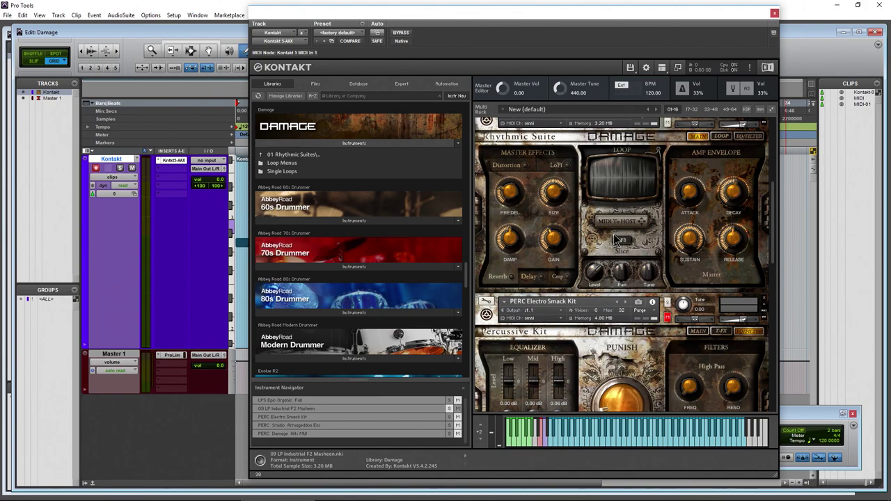
- Switch the Kontakt track to clips view with the Smart tool and transfer the loop's MIDI from MIDI To Host to bar 1
drag(588, 25, 719, 18)
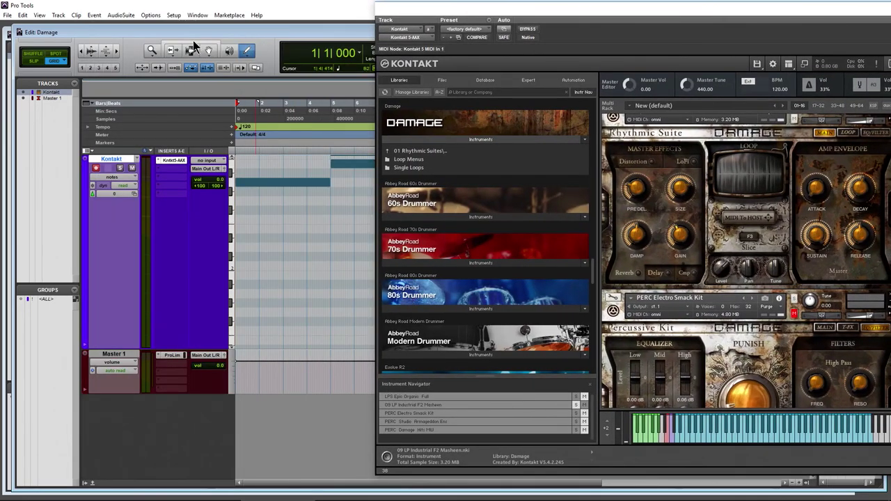
click(213, 61)
click(112, 176)
click(122, 187)
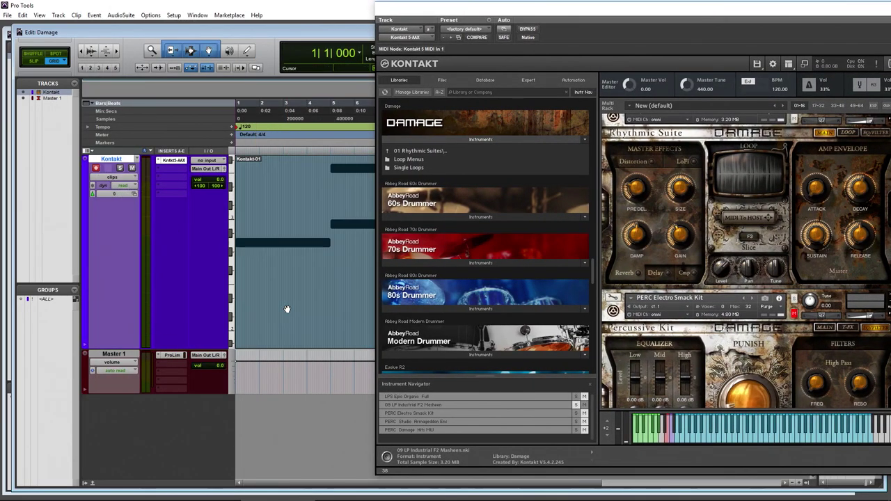
drag(707, 19, 672, 19)
drag(719, 222, 269, 314)
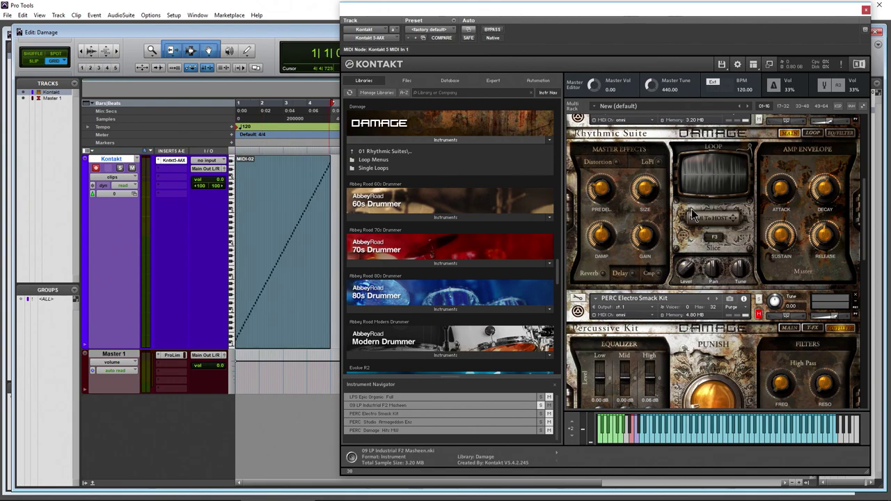
- Show the instrument's loop page, audition the loop, and play back the MIDI-02 clip in the timeline
click(811, 133)
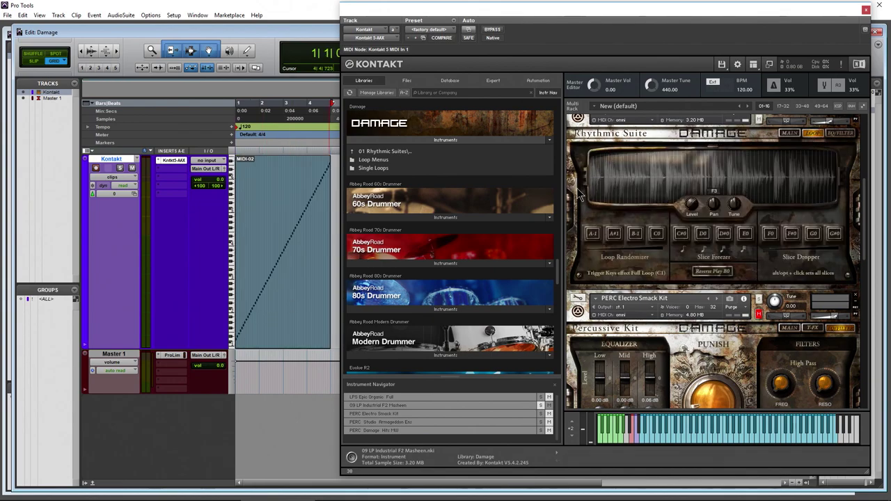
drag(557, 29, 487, 16)
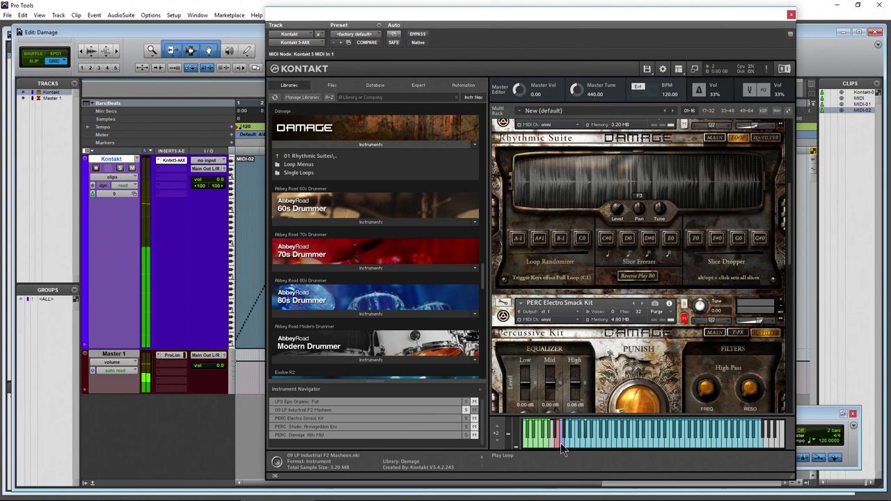
drag(533, 11, 691, 31)
key(space)
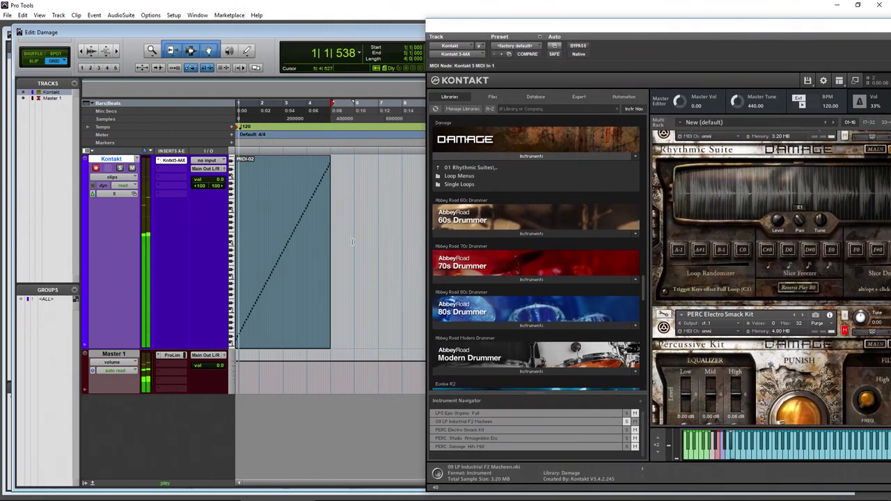
drag(717, 33, 583, 28)
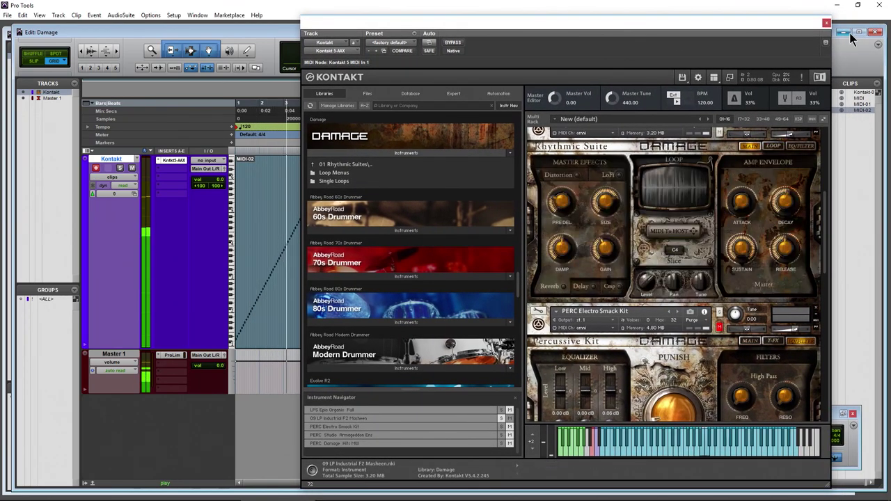
key(space)
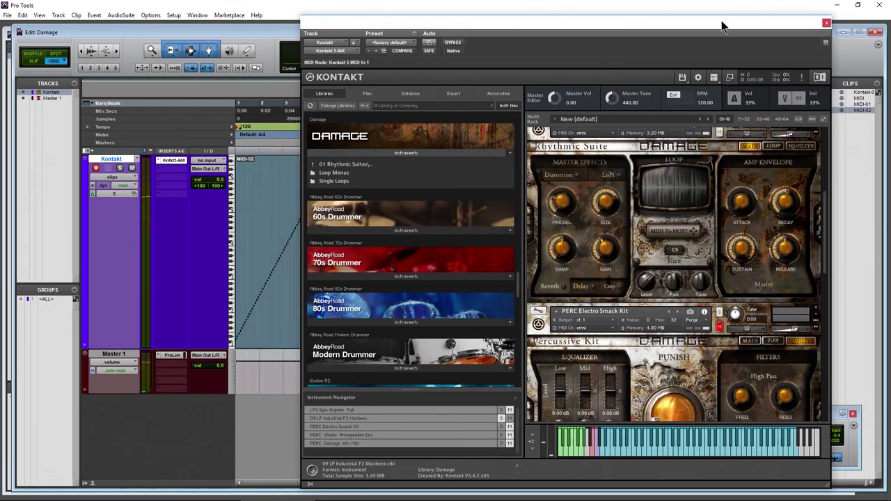
- Show the clip's notes with the Pencil tool and lower the three notes starting at 1|3|720 to Eb1
drag(722, 23, 835, 49)
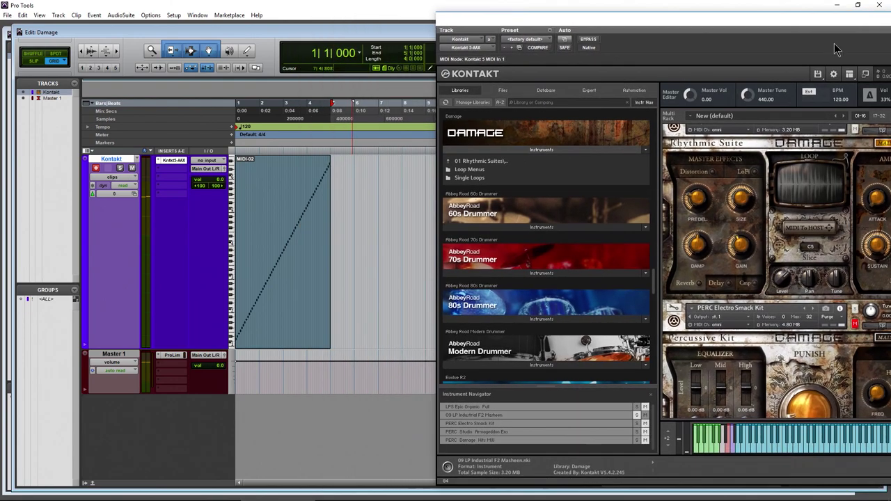
click(248, 52)
key(ctrl+minus)
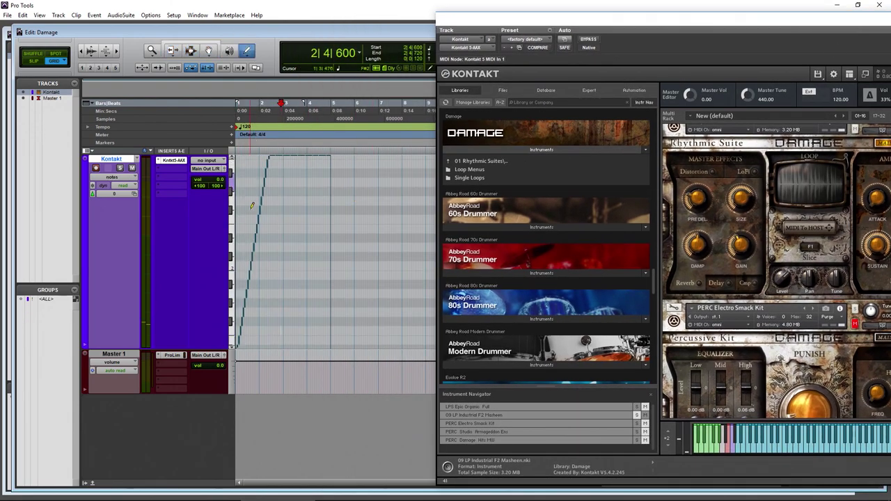
click(116, 52)
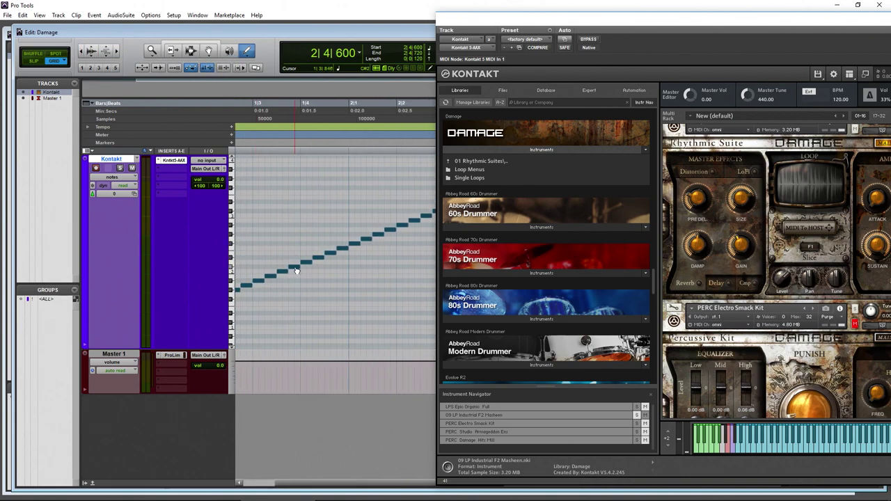
drag(296, 271, 295, 315)
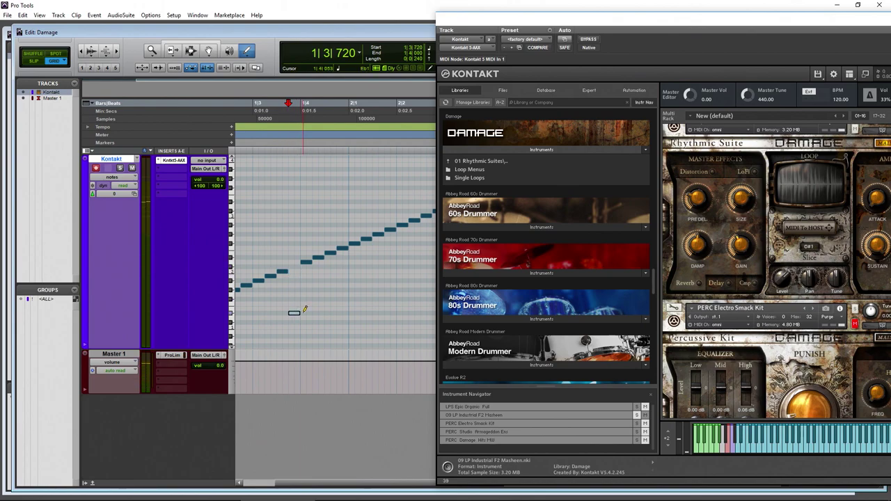
click(302, 312)
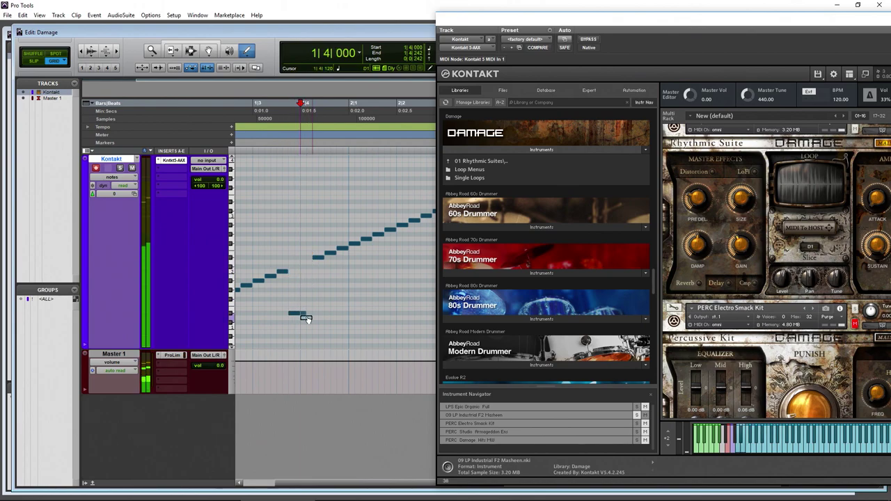
click(314, 260)
click(315, 312)
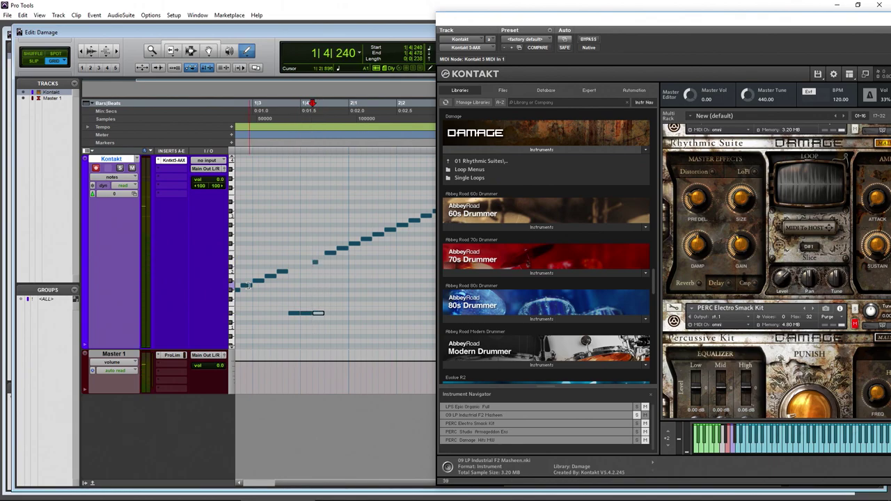
- Raise the three consecutive slice notes ending with the one at 1|3|240 to C#3
drag(248, 288, 246, 209)
click(263, 269)
drag(262, 269, 271, 206)
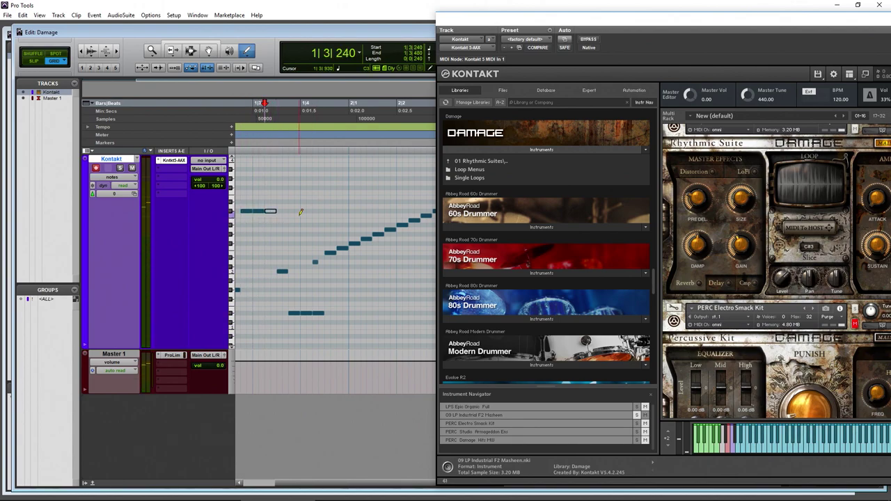
- Lower the clip's first five notes to D1 and play the rearranged pattern from the start
key(Return)
click(253, 313)
drag(265, 308, 265, 318)
drag(277, 304, 277, 318)
drag(289, 300, 301, 261)
key(Return)
key(space)
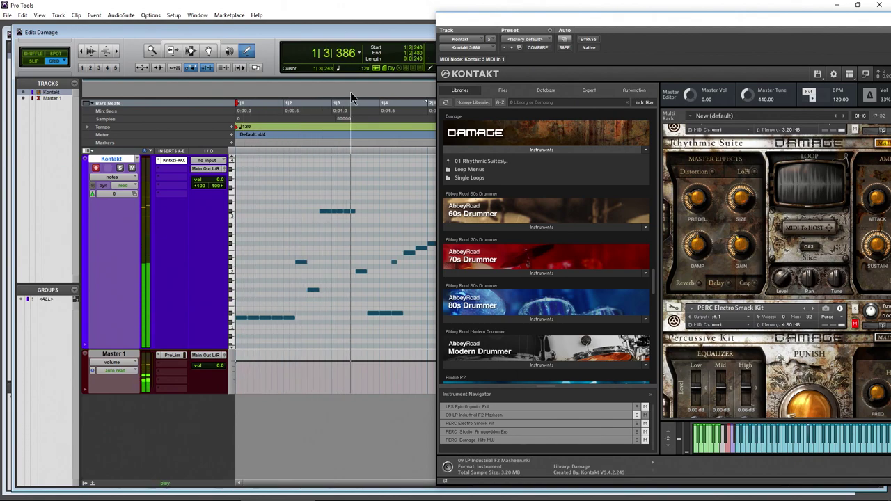
key(space)
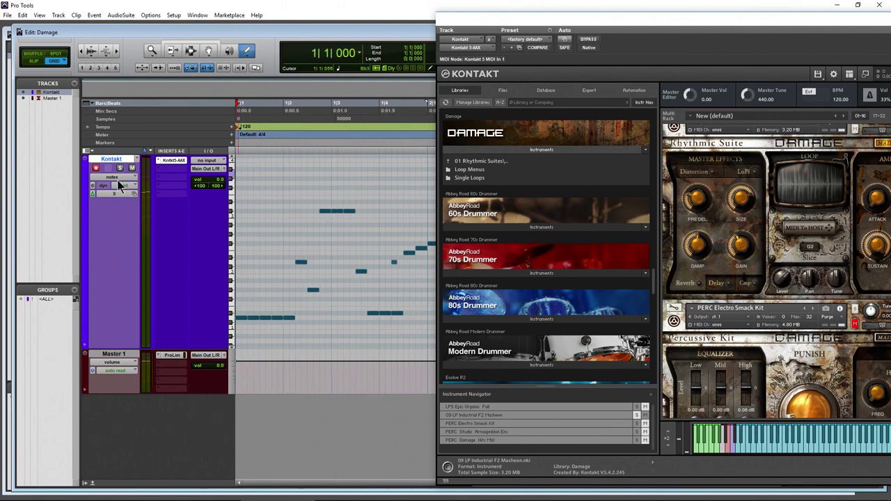
- Return the Kontakt track to clips view and select the MIDI-02 clip with the Smart tool
click(115, 178)
click(133, 188)
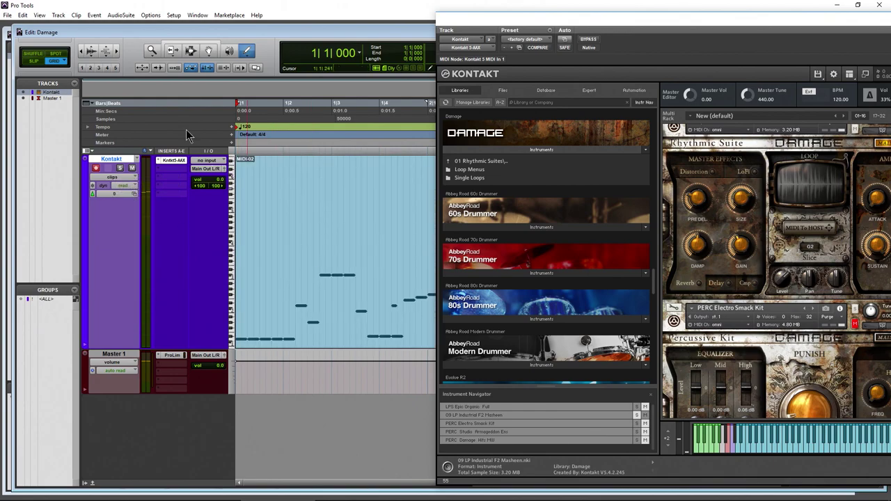
click(324, 344)
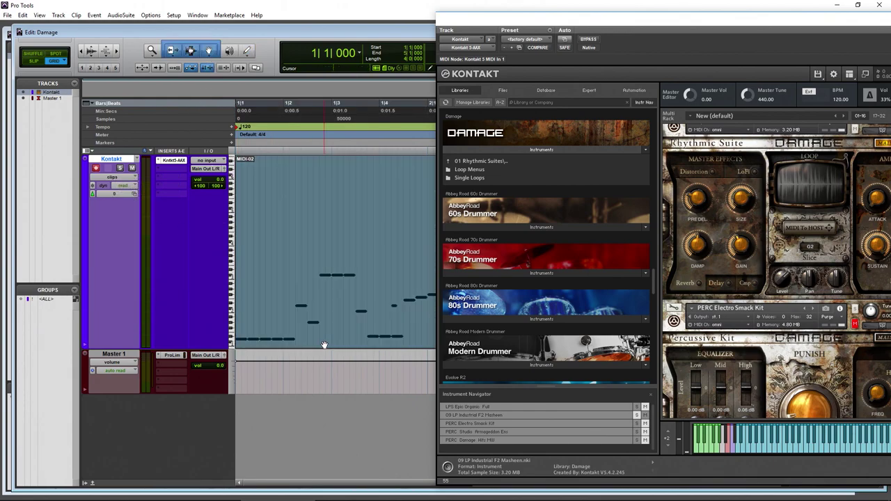
- Delete the selected MIDI-02 clip and move the Kontakt window so that the whole instrument rack is visible
key(Delete)
drag(637, 25, 449, 19)
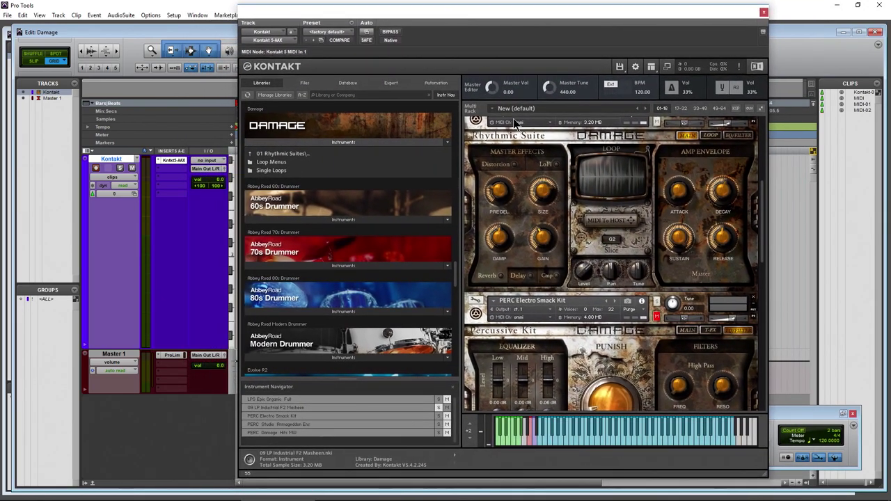
- Open the Rhythmic Suite's Loop page, audition individual slices including D1, and compare the slice controls with those on the Main page
click(710, 136)
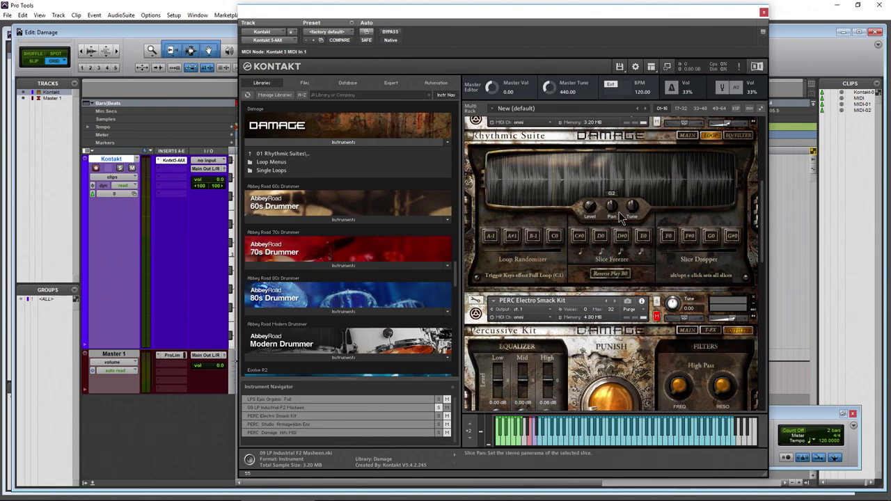
click(562, 426)
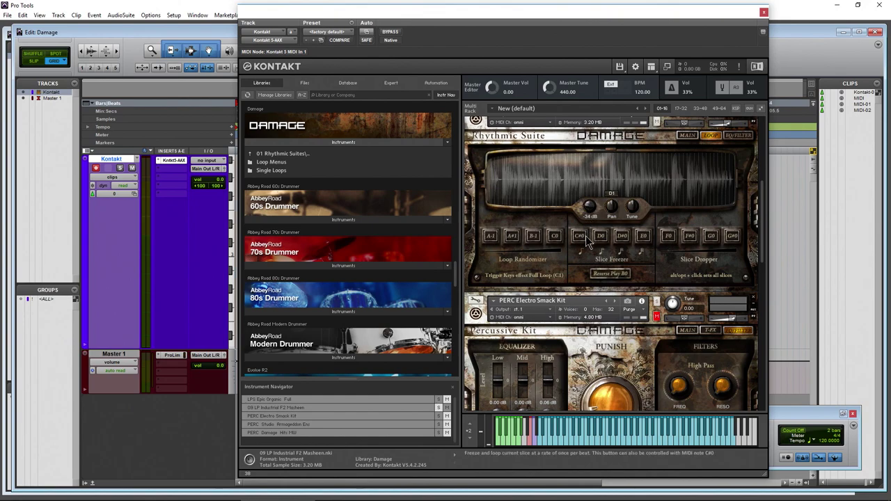
click(545, 442)
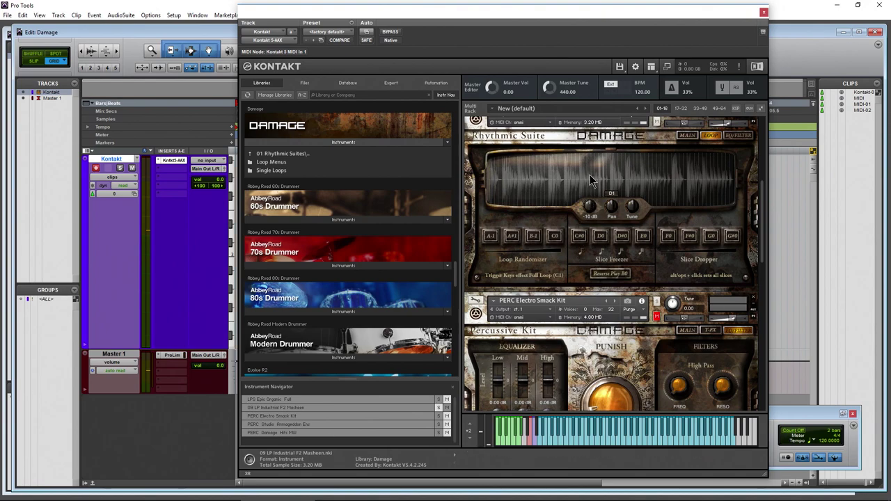
click(686, 135)
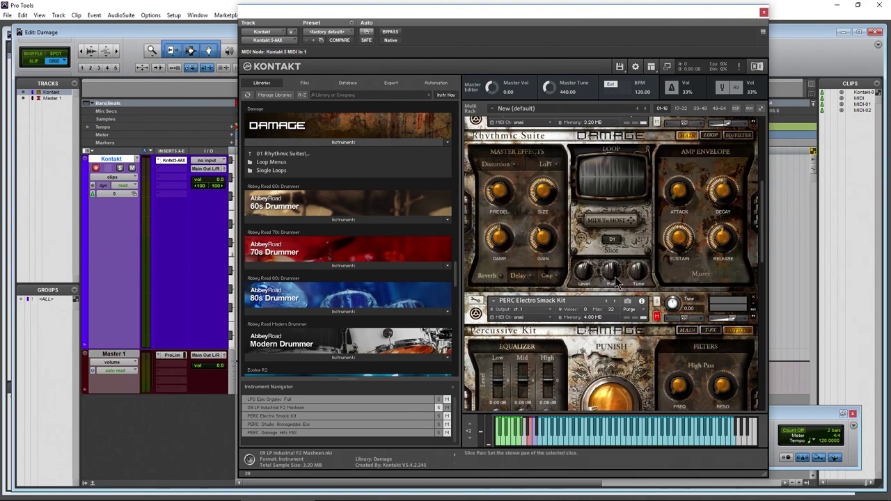
click(709, 135)
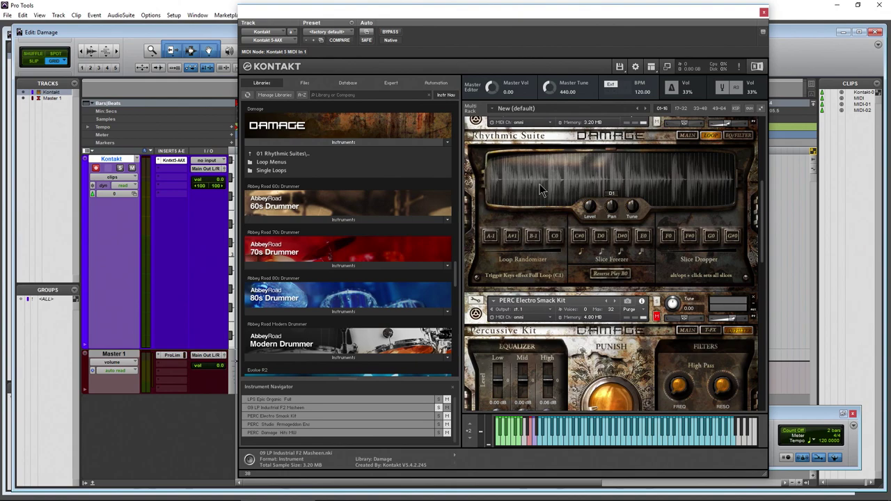
click(544, 440)
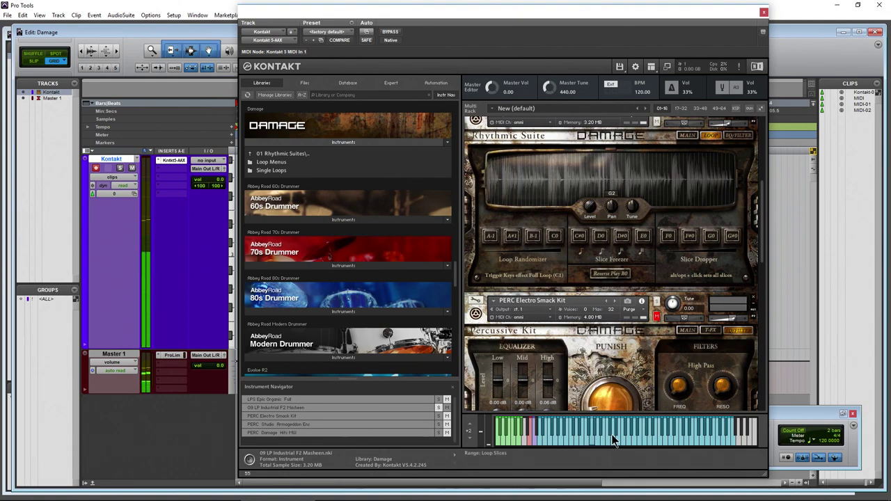
click(672, 436)
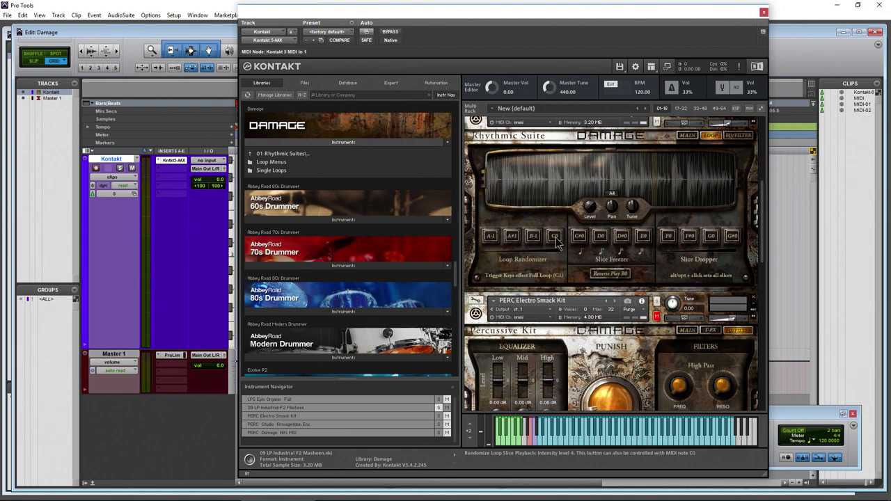
- Audition the full loop with the Loop Randomizer at its C0 intensity, and switch the randomizer off
click(535, 441)
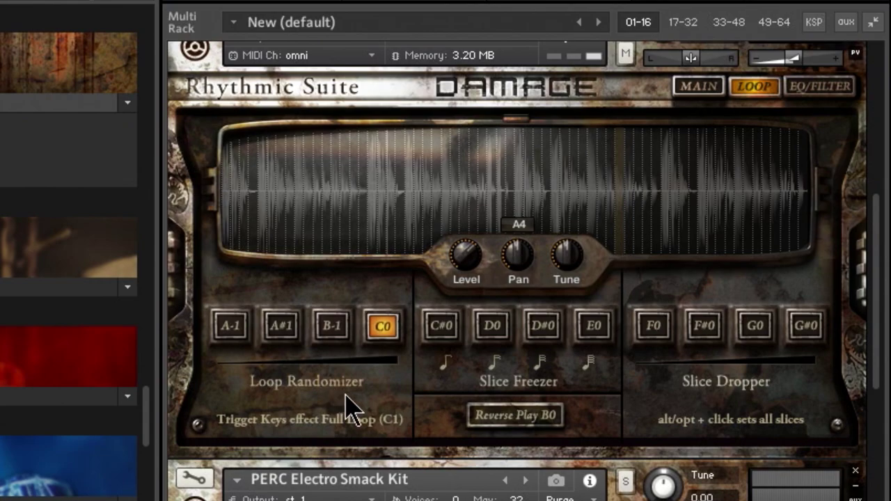
click(382, 327)
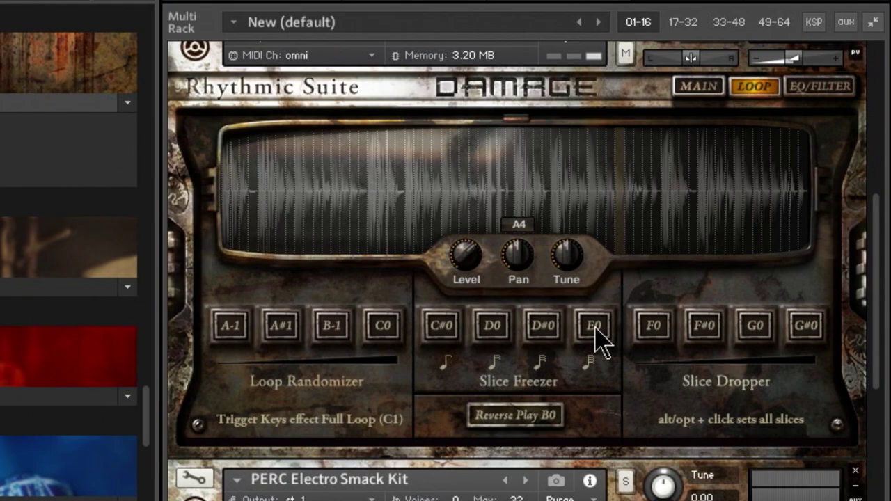
- Audition the full loop with the Slice Freezer at the C#0, D#0 and E0 rates, and try Reverse Play
click(451, 341)
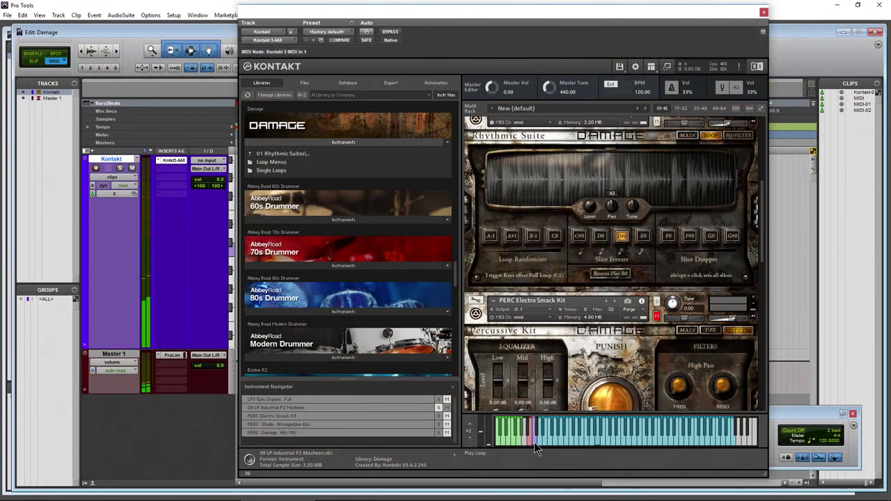
click(644, 237)
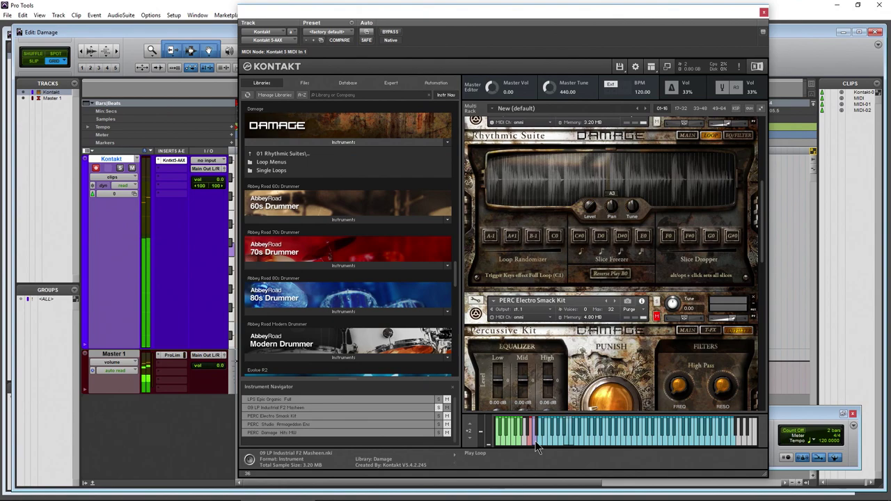
click(622, 237)
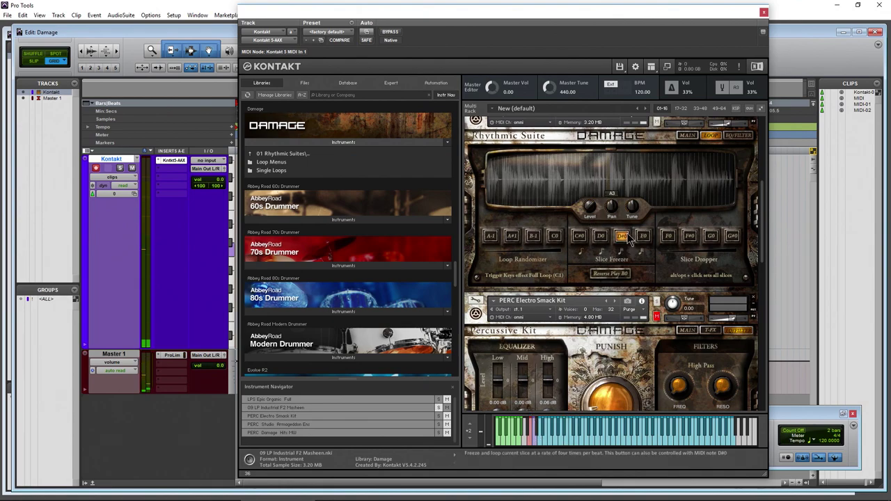
click(535, 441)
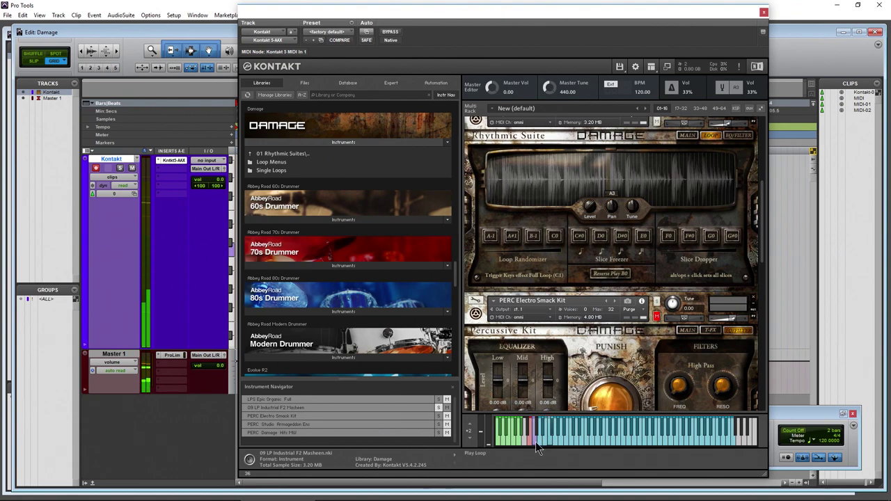
click(608, 275)
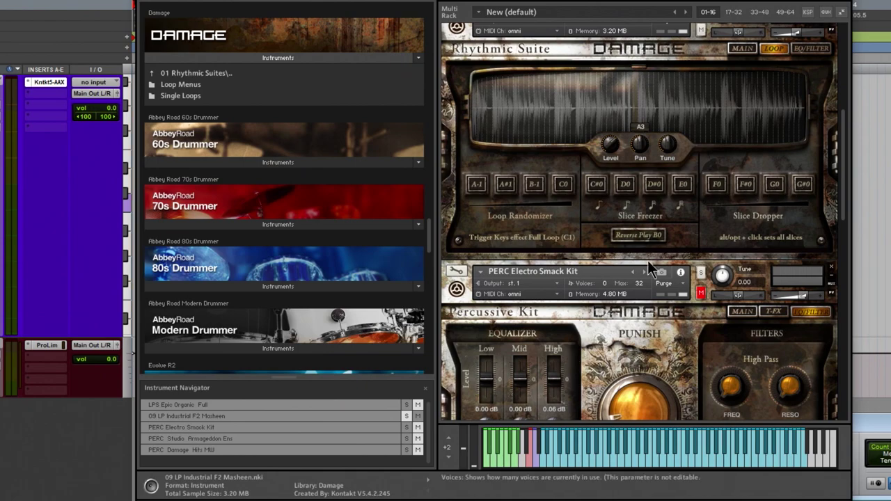
- Audition the full loop with the Slice Dropper at G#0 and F#0, and switch the dropper off
click(802, 188)
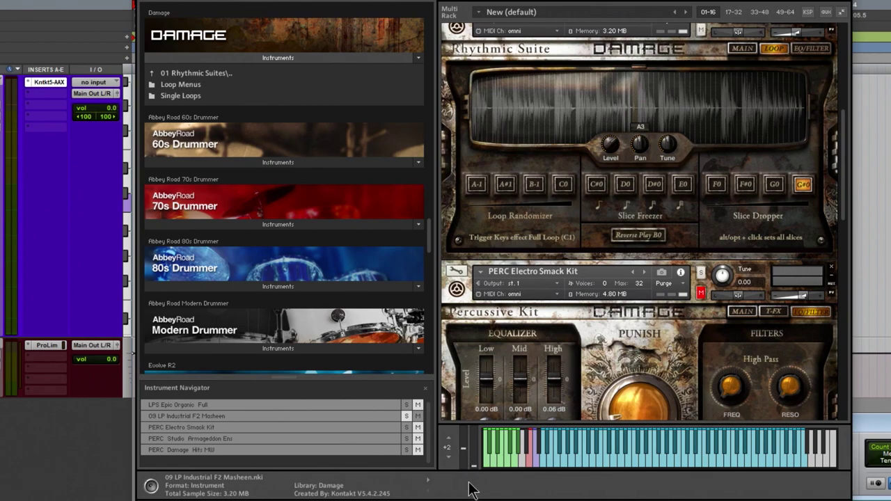
click(541, 463)
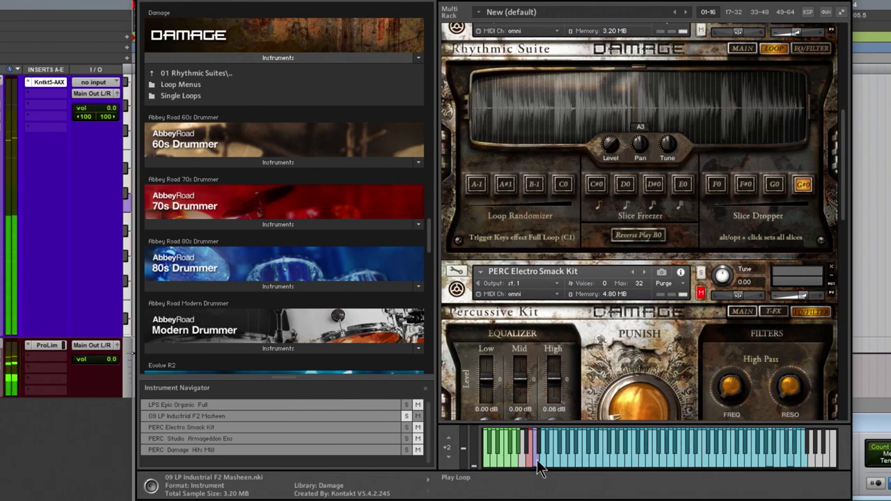
click(745, 185)
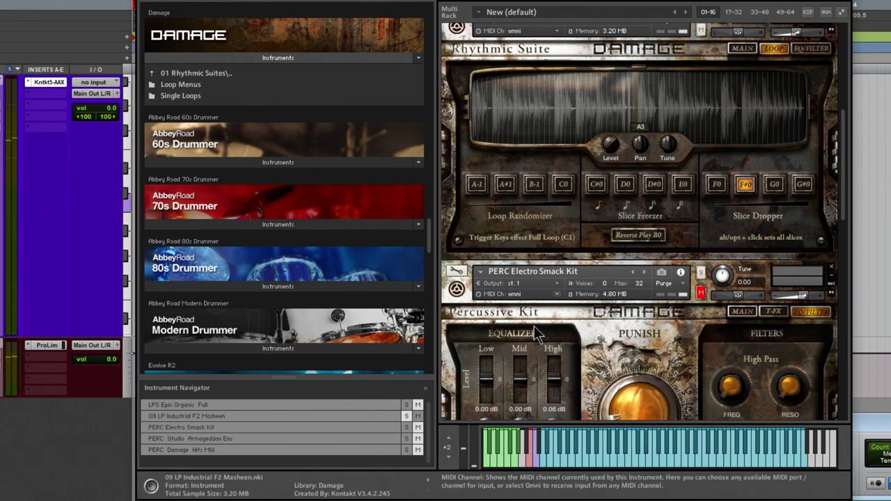
click(540, 465)
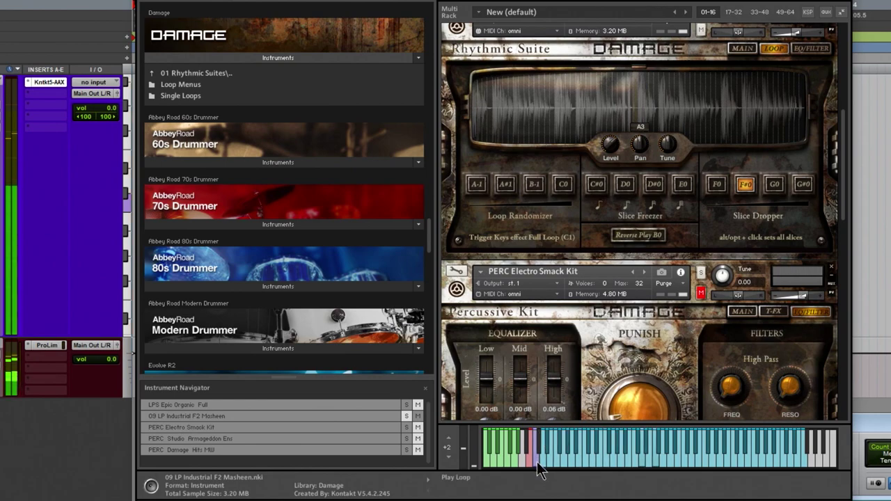
click(747, 186)
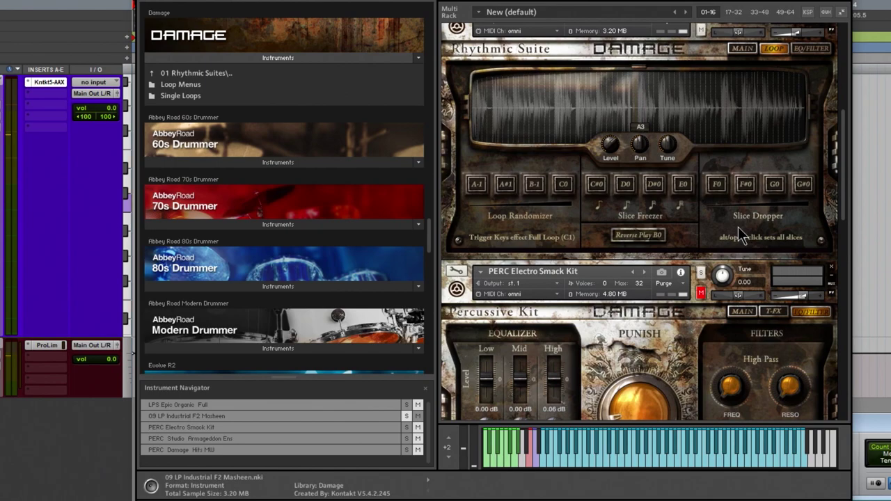
- Look through the Single Loops folder of the Damage library and return to the Rhythmic Suites folder level
scroll(738, 227, up, 2)
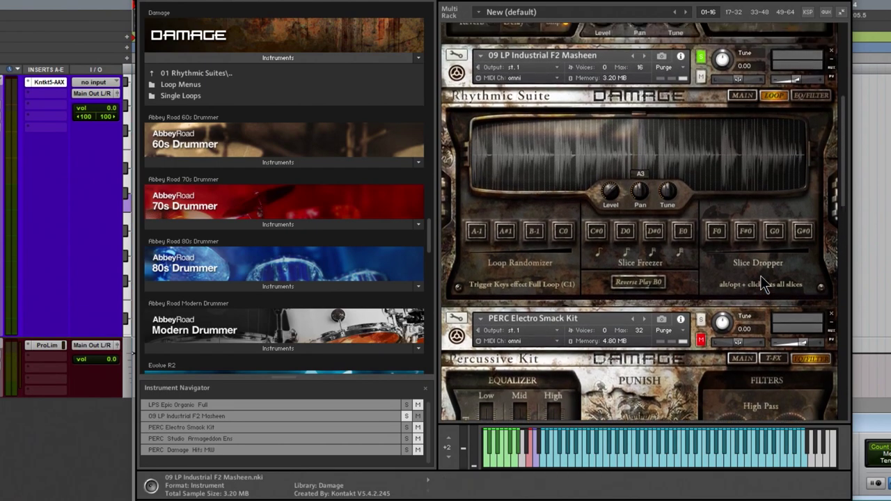
scroll(761, 275, up, 1)
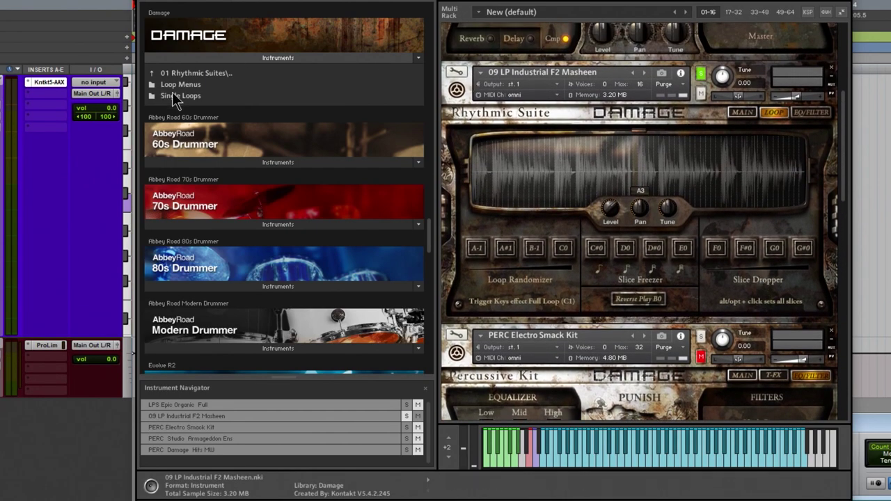
click(177, 94)
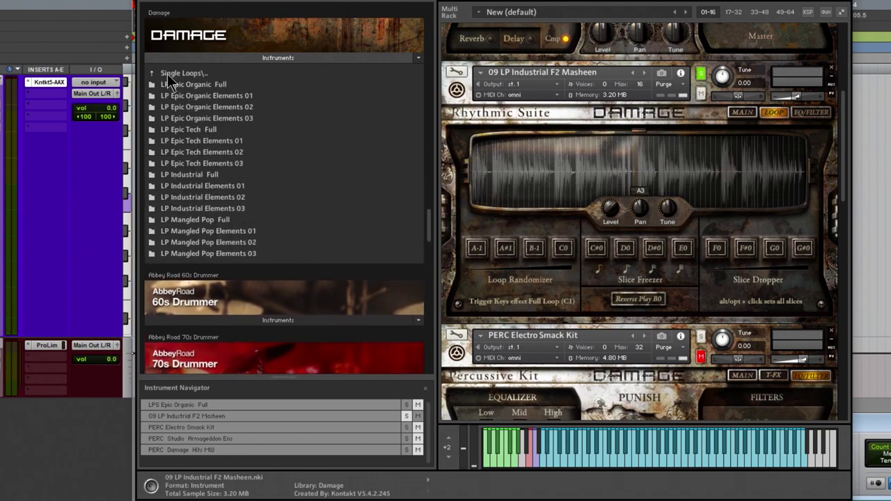
click(167, 74)
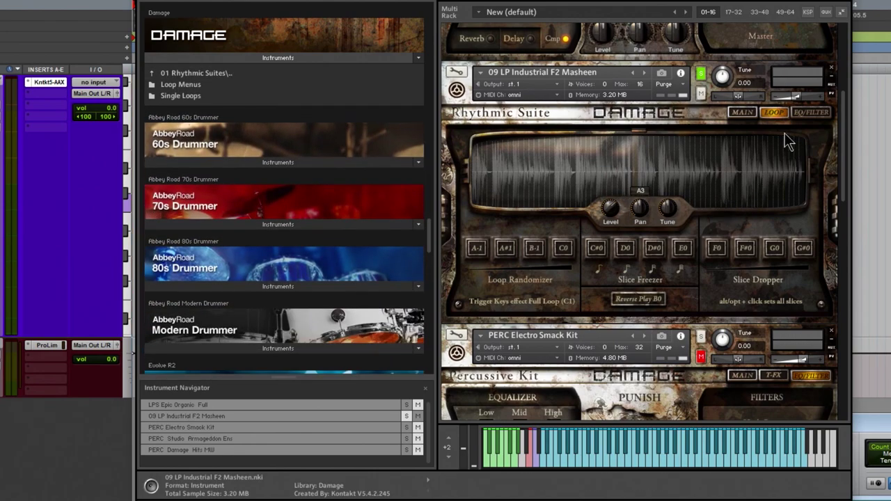
- On the loop's EQ/Filter page, set the low band to 0.57 dB, 143.9 Hz and 2.1 oc, and check the low-pass frequency
click(811, 111)
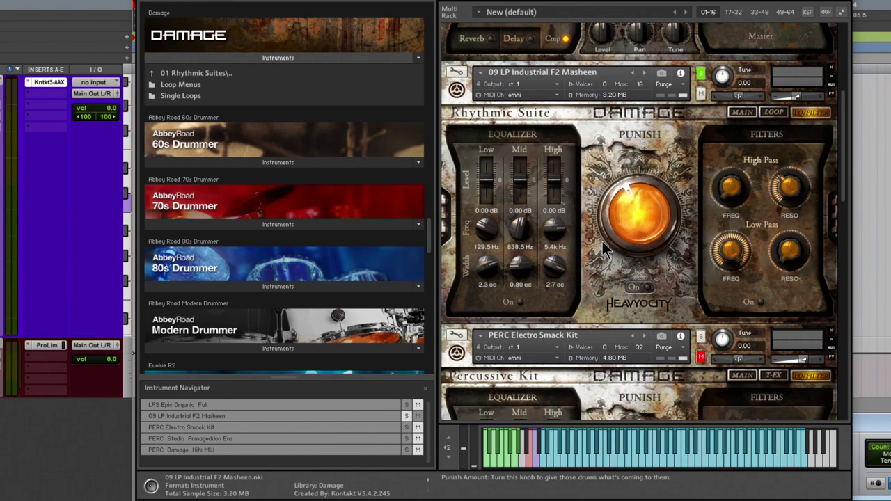
scroll(603, 243, down, 1)
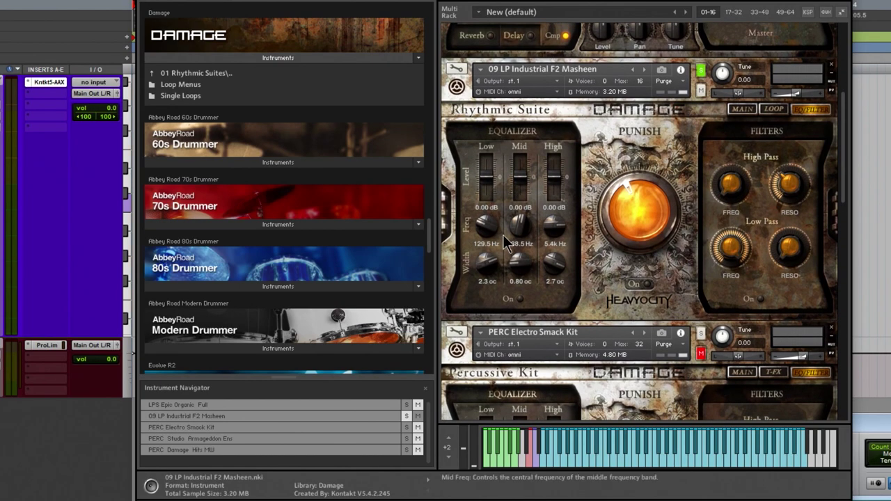
drag(486, 226, 485, 217)
drag(486, 262, 486, 269)
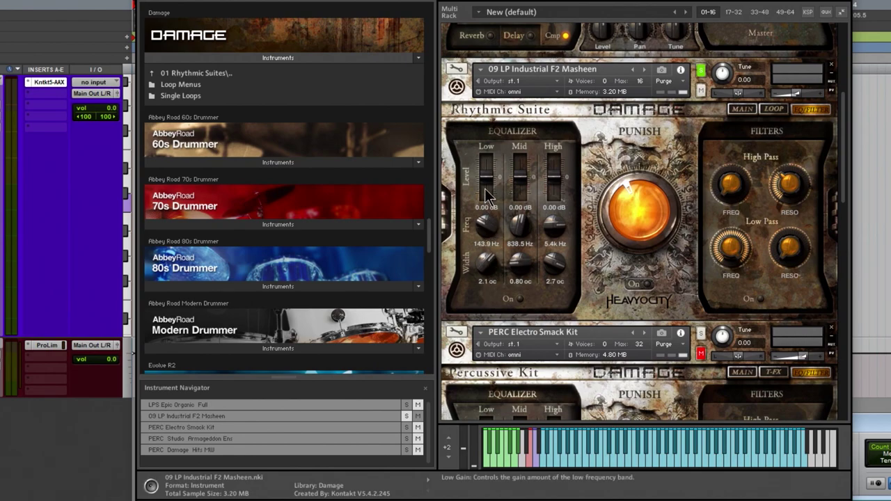
mouse_move(487, 194)
mouse_down()
mouse_move(487, 139)
mouse_move(487, 190)
mouse_up()
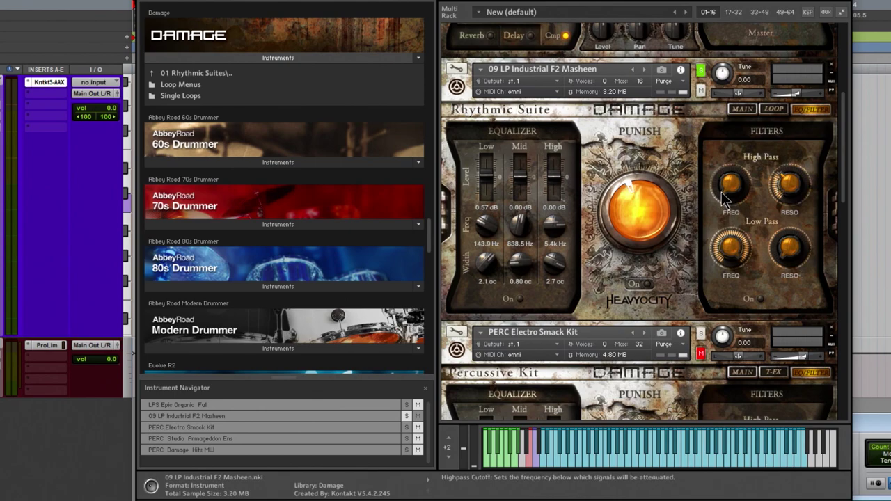
click(731, 247)
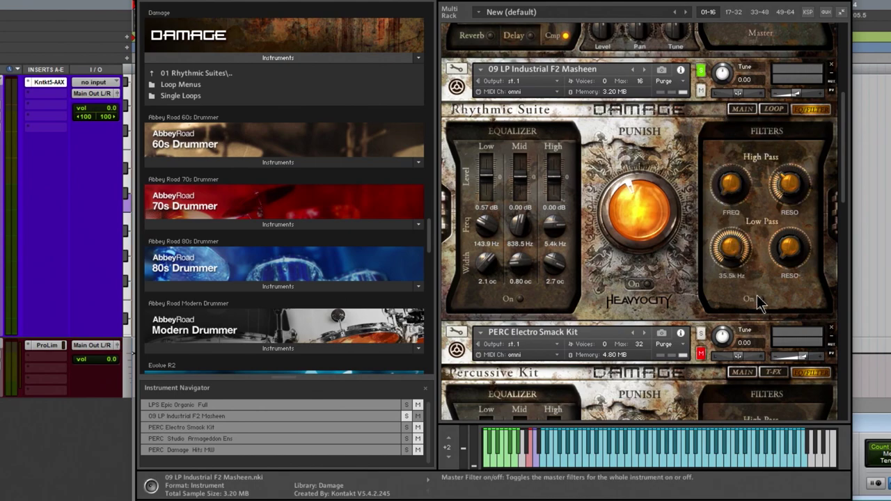
- Return the Rhythmic Suite to its Main page and solo the PERC Electro Smack Kit instrument
click(750, 109)
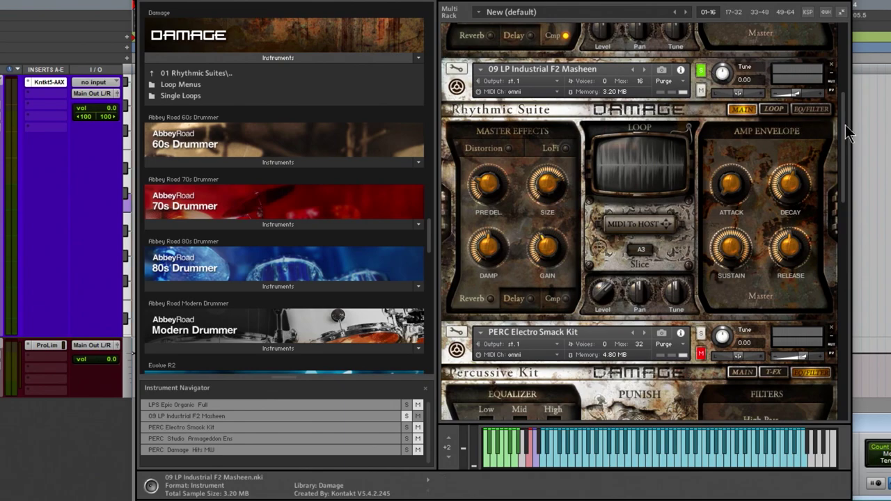
drag(845, 124, 842, 205)
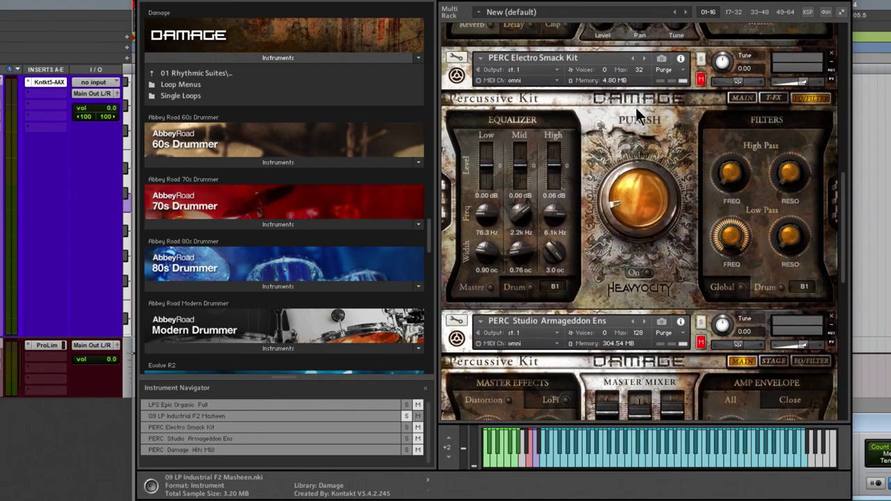
click(701, 59)
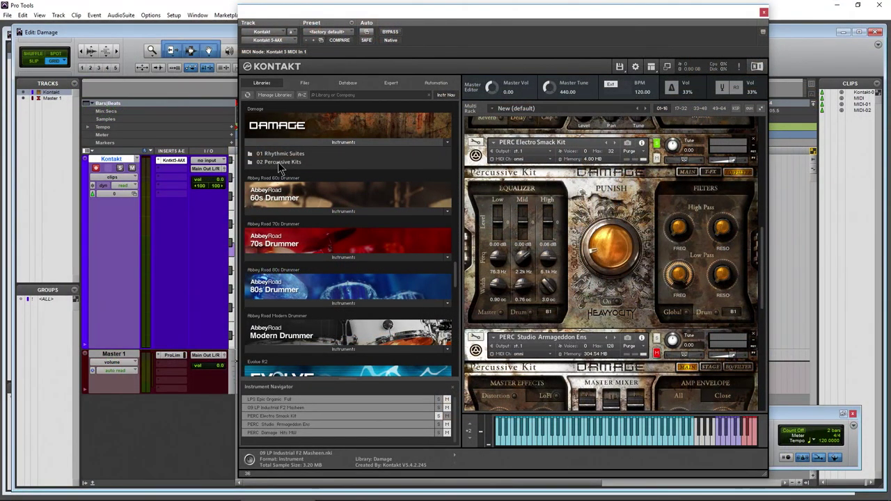
- Browse 02 Percussive Kits to the 05 Damage Kits folder and select PERC Electro Smack Kit.nki
click(279, 163)
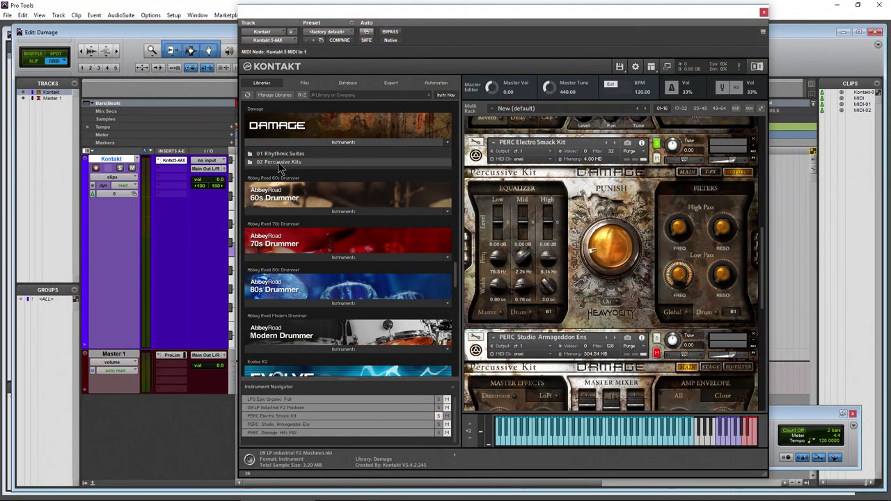
click(286, 196)
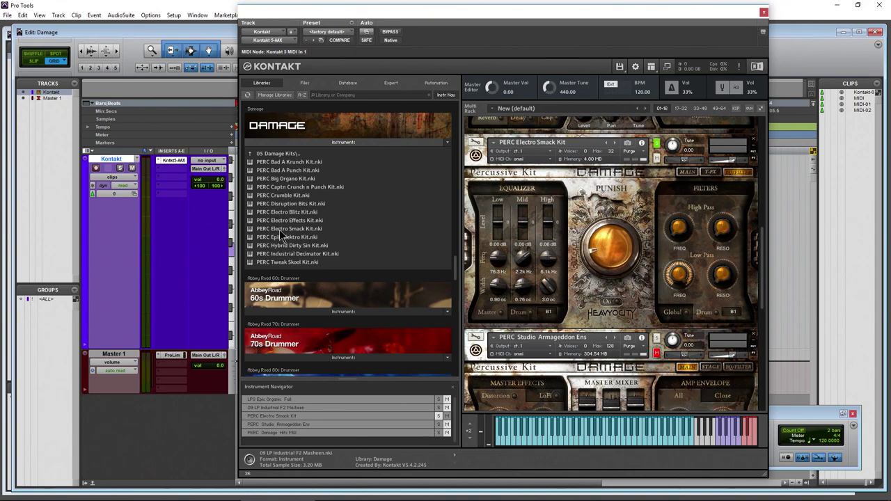
click(279, 229)
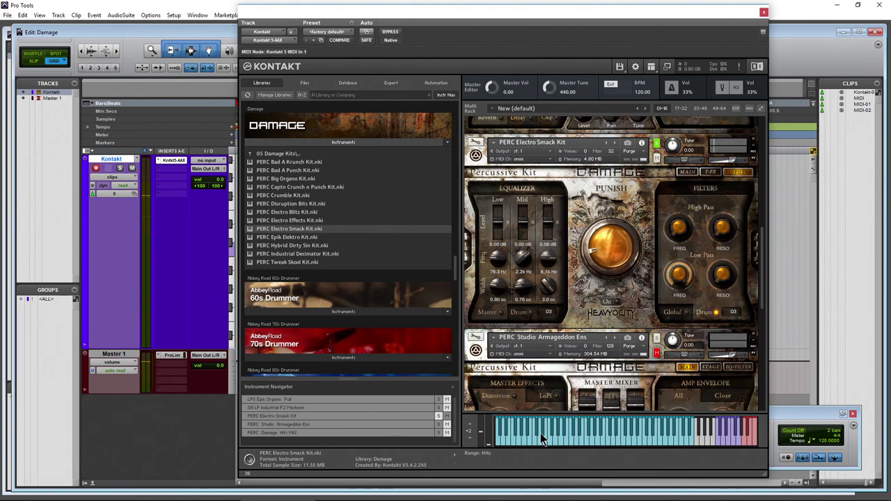
- Lower the displayed keyboard range to +1 and audition several PERC Electro Smack Kit hits across the low and middle keys
click(471, 441)
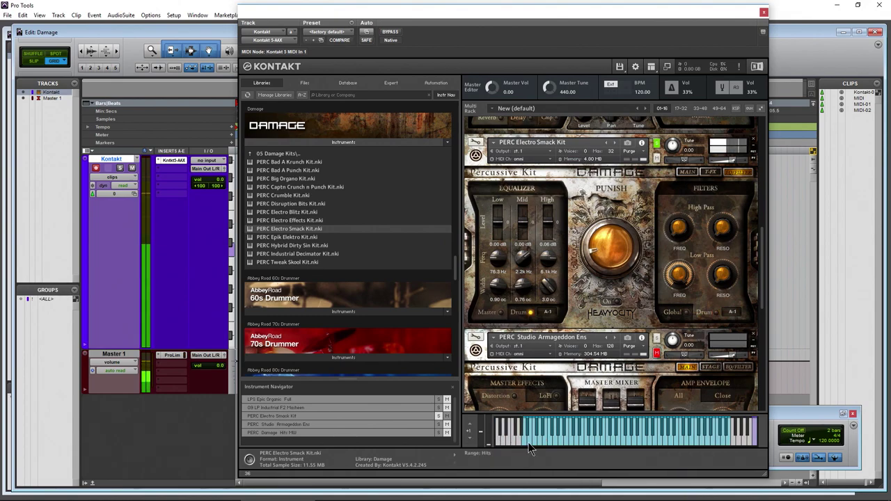
click(528, 442)
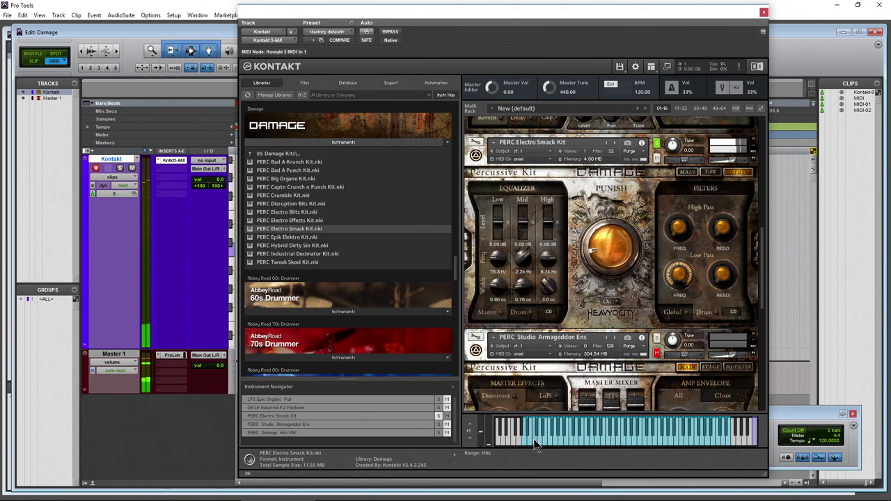
click(548, 444)
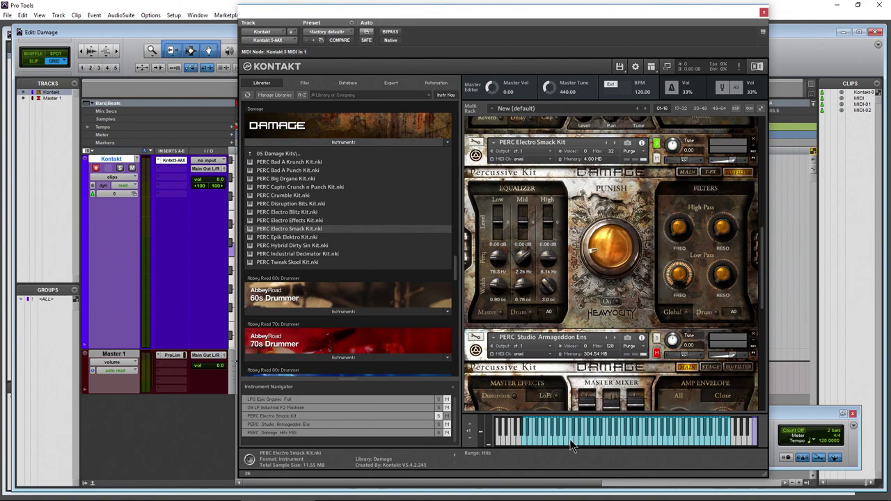
click(569, 440)
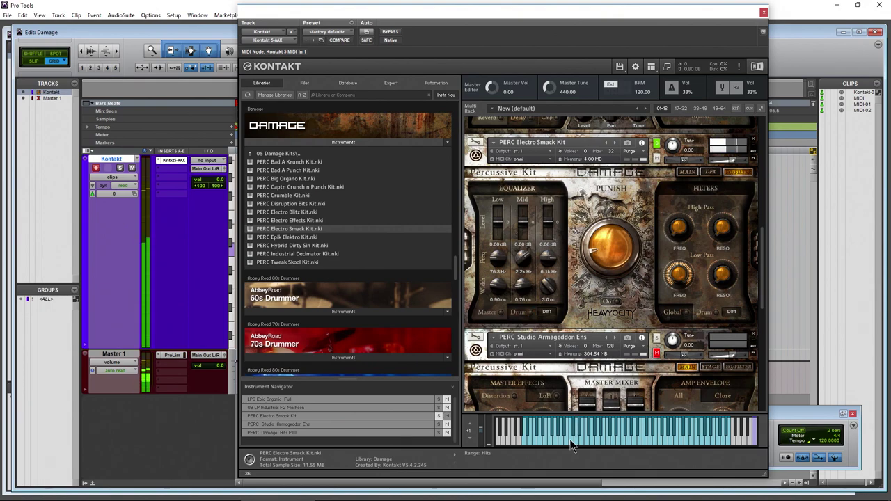
click(569, 440)
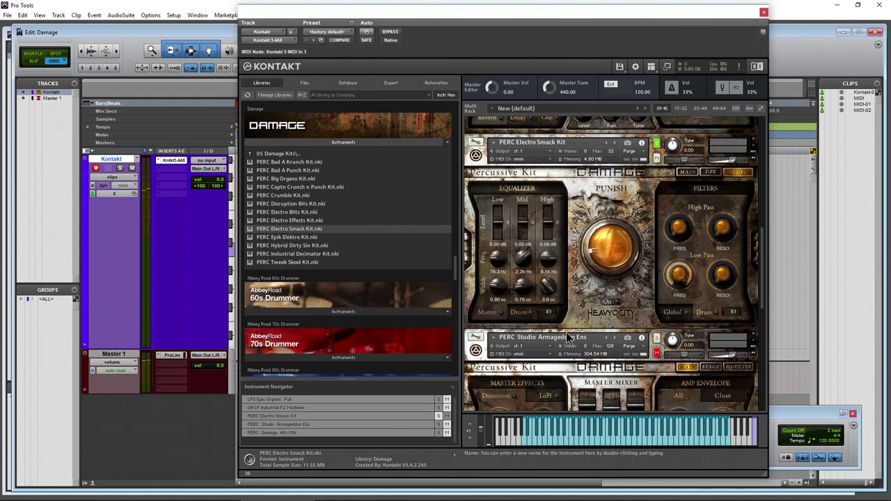
- Show the kit's Main page and look through its LoFi, Reverb and Compressor master effect controls
click(683, 174)
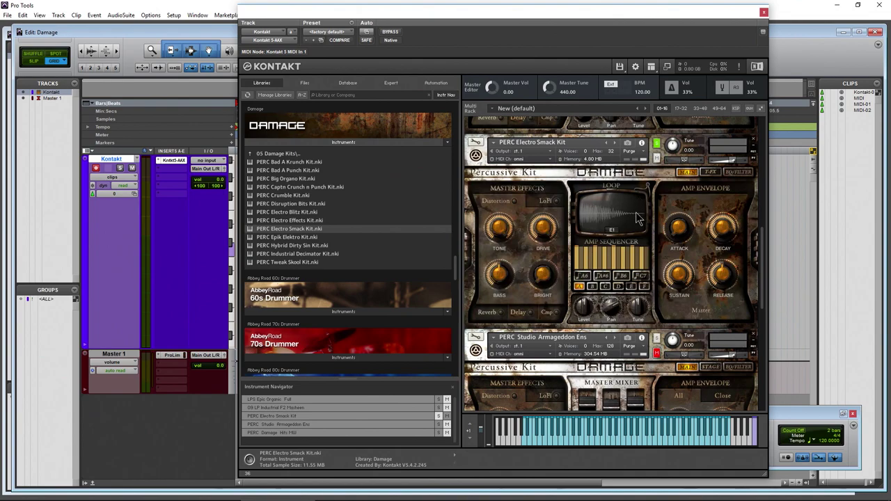
click(545, 202)
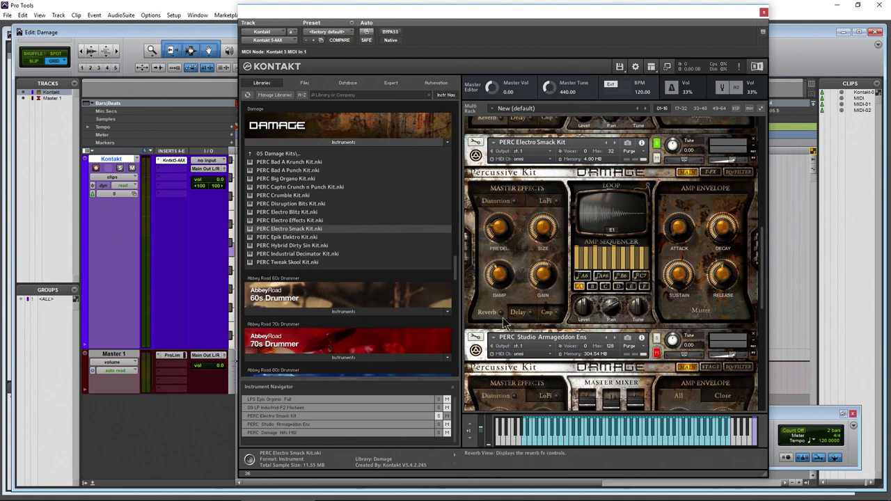
click(546, 313)
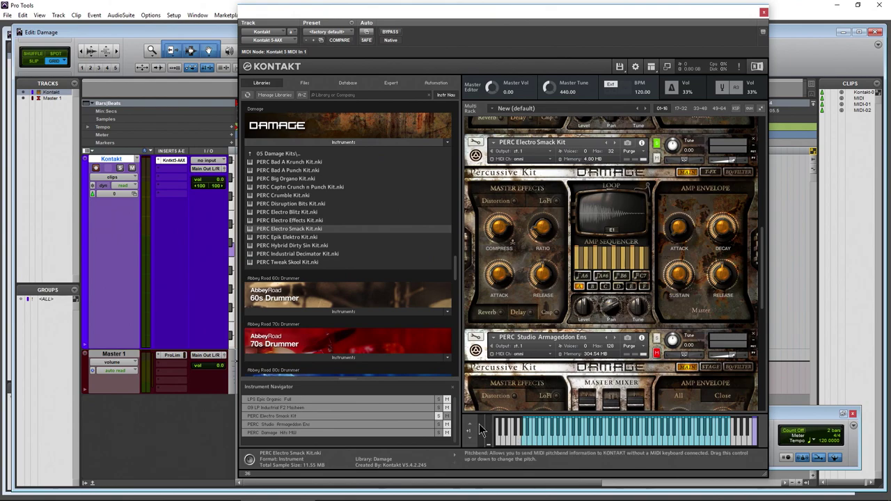
- Audition kit hits from the middle and upper keys while watching their waveforms on the Main page
click(573, 443)
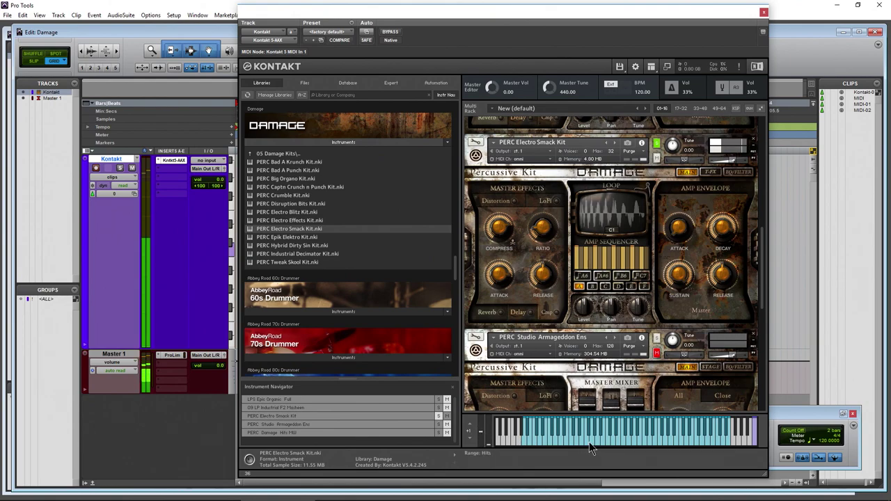
click(604, 439)
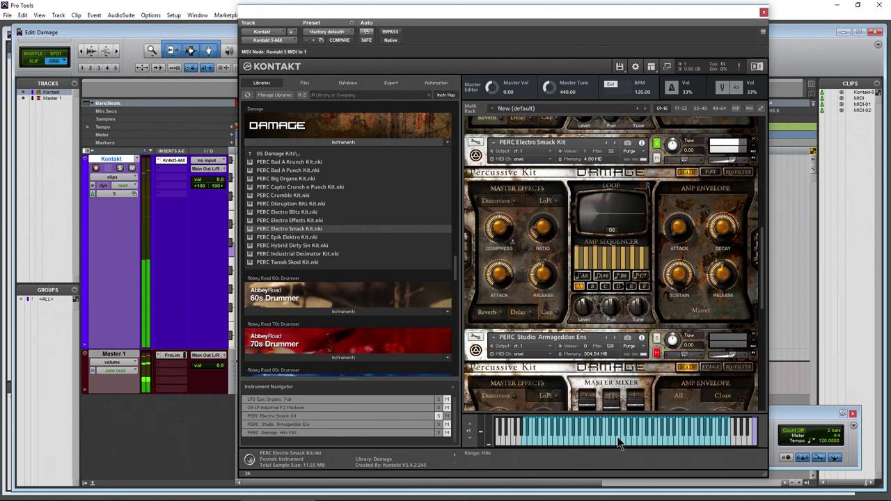
click(655, 427)
click(559, 438)
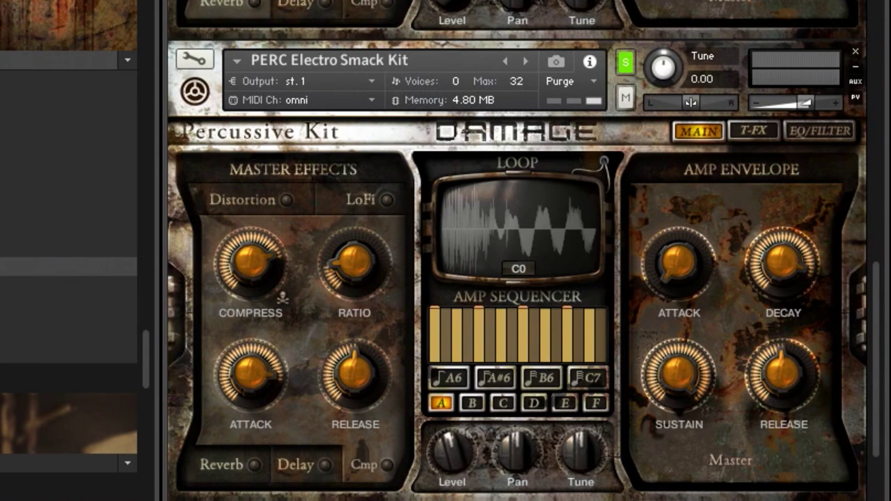
- Set the C0 drum's level to -41.1 dB and explore the pan and Amp Sequencer controls
drag(453, 469, 453, 495)
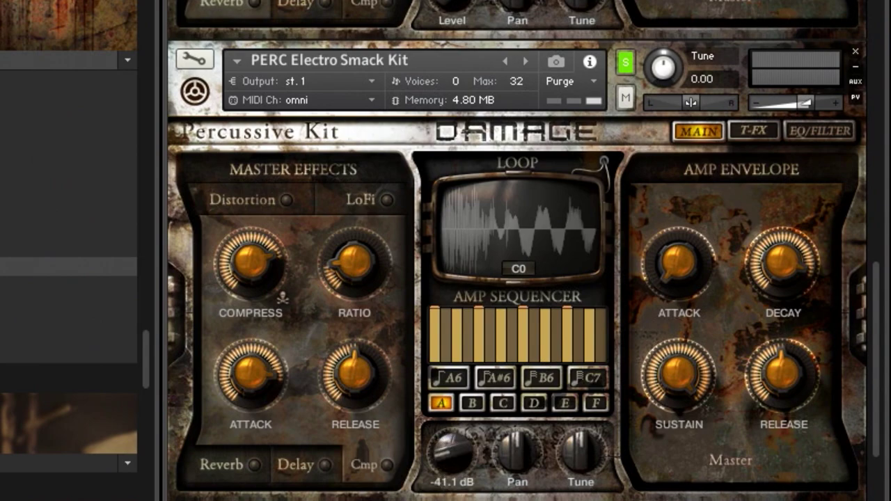
drag(513, 483, 497, 195)
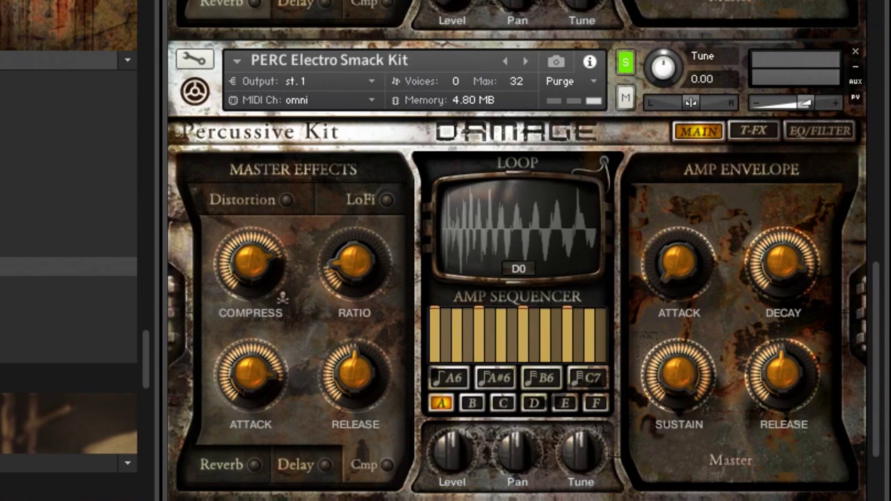
click(453, 379)
click(508, 376)
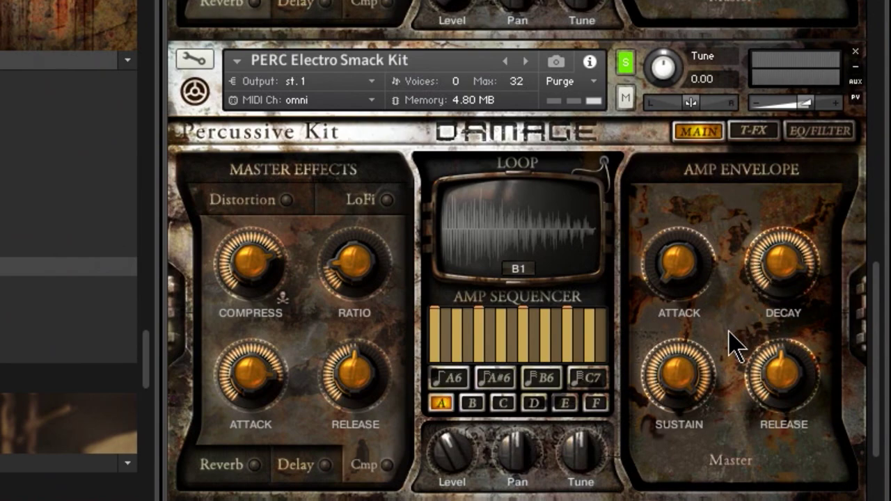
- Show the kit's T-FX page, bring the trigger FX keys into the keyboard range at +2, and try the Glitcher and neighbouring keys
click(751, 132)
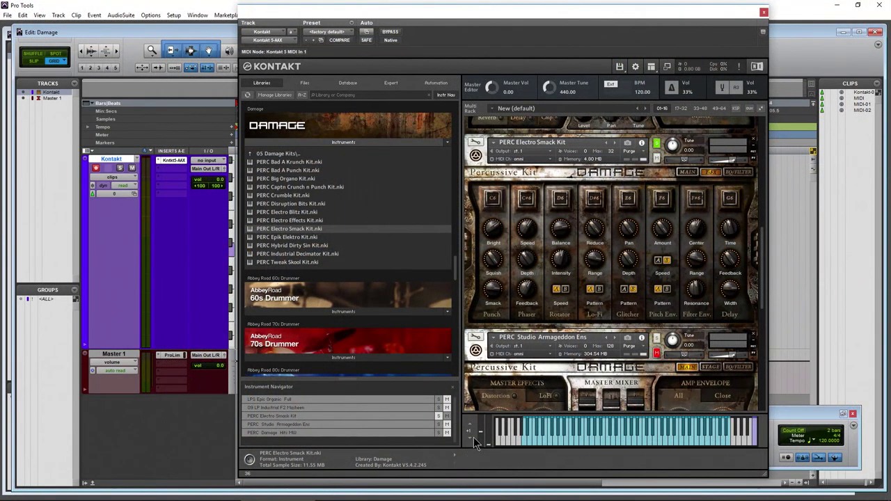
click(472, 438)
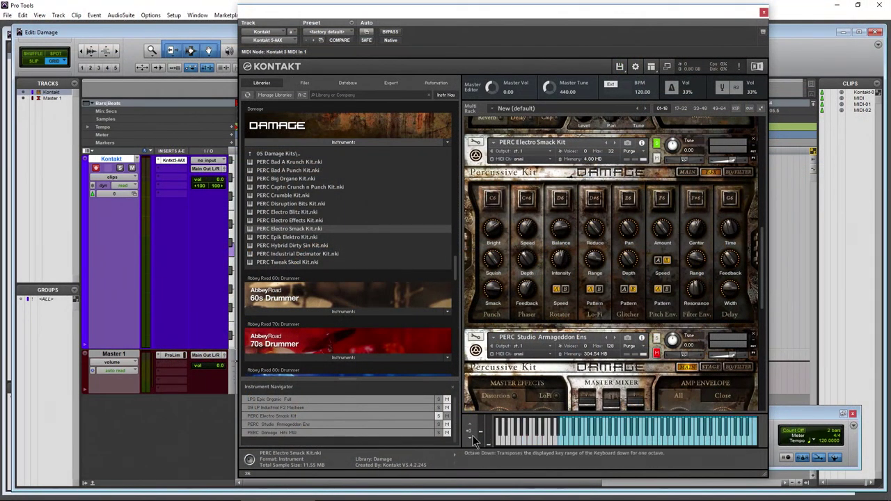
click(470, 427)
click(470, 427)
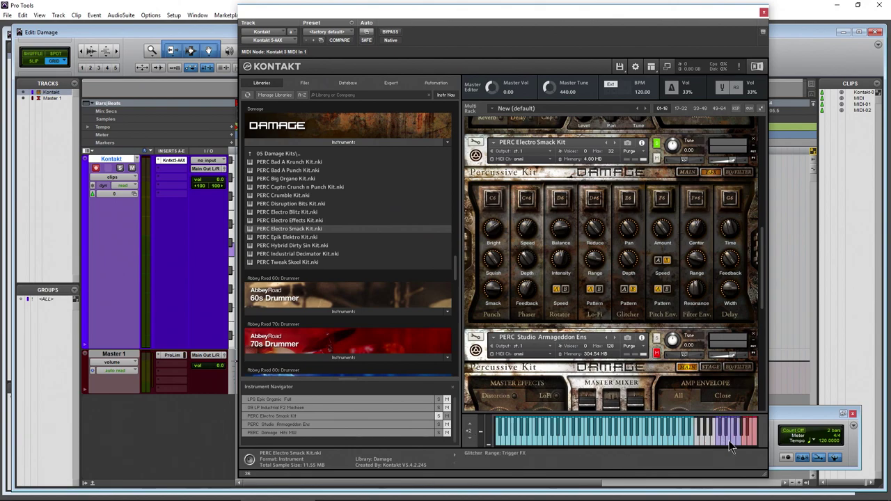
click(728, 439)
click(734, 439)
- Audition kit hits with the Rotator and Phaser trigger effects turned on, and switch both effects off
click(560, 200)
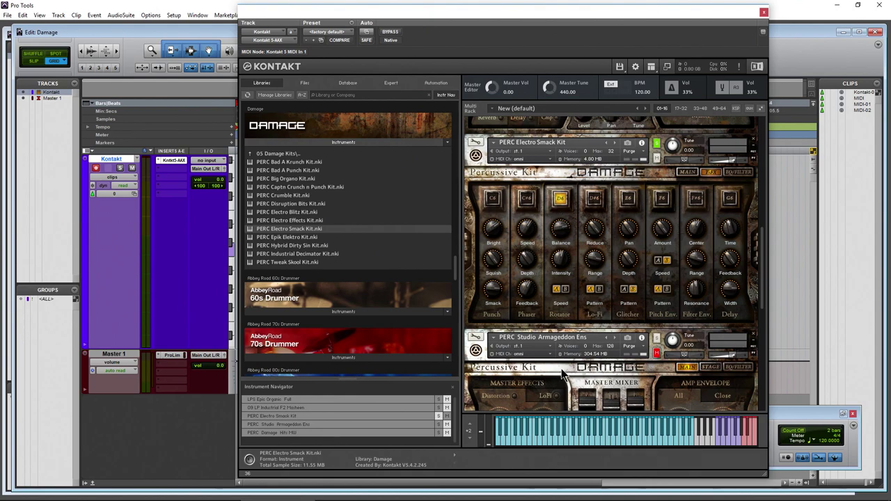
click(566, 440)
click(574, 439)
click(584, 437)
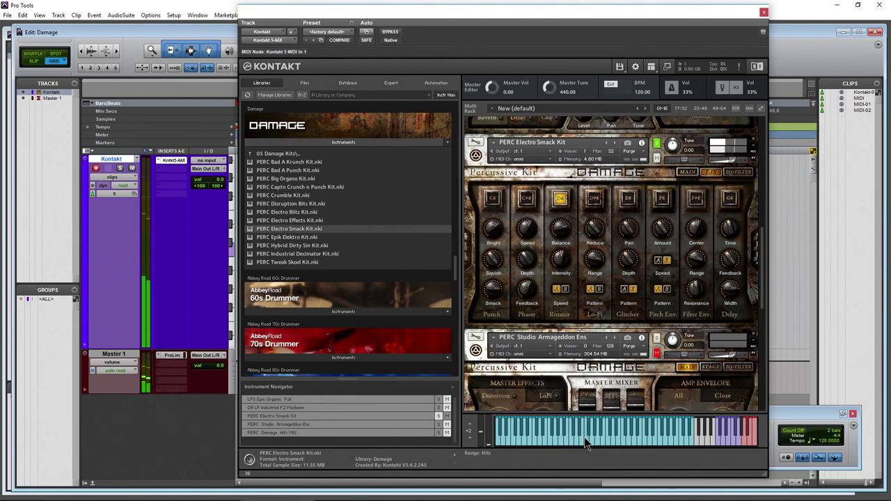
click(526, 199)
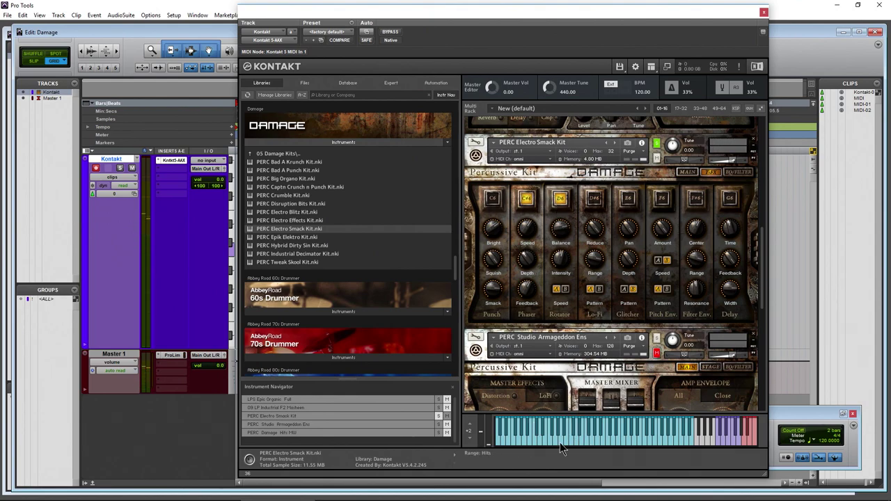
click(561, 442)
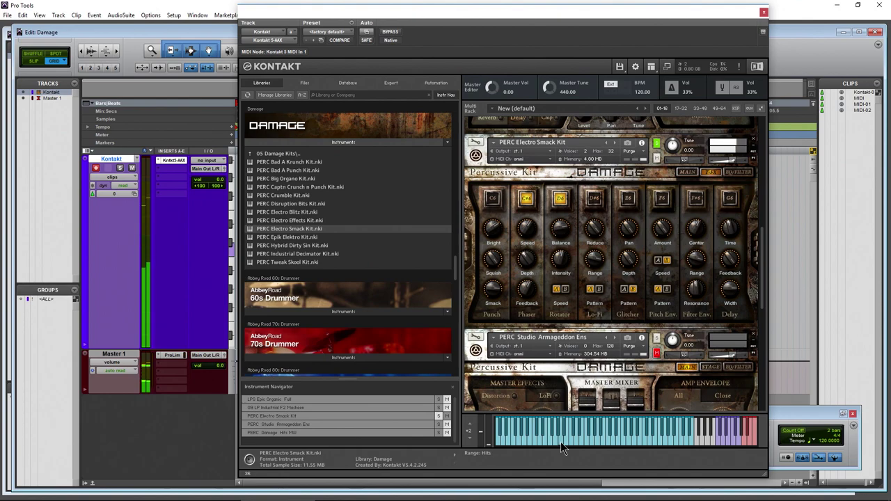
click(584, 438)
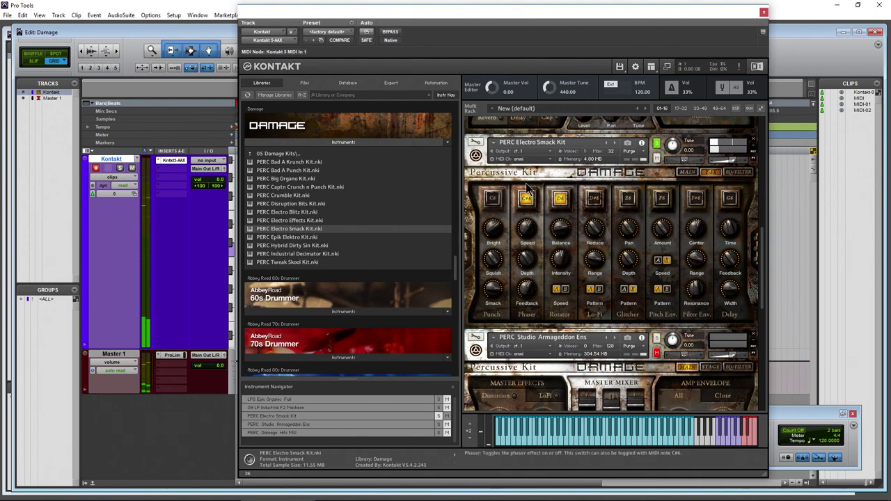
click(561, 200)
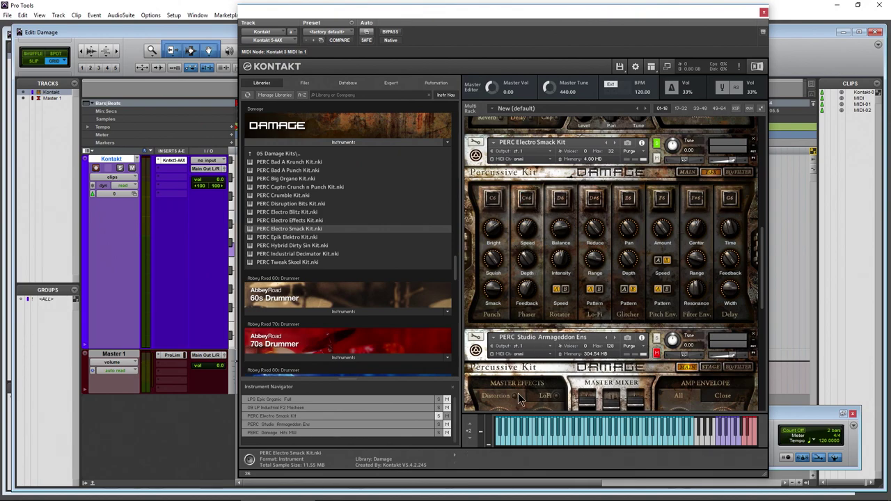
- Play the trigger FX keys again and compare the keyboard ranges, ending at +2
click(726, 441)
click(732, 438)
click(471, 437)
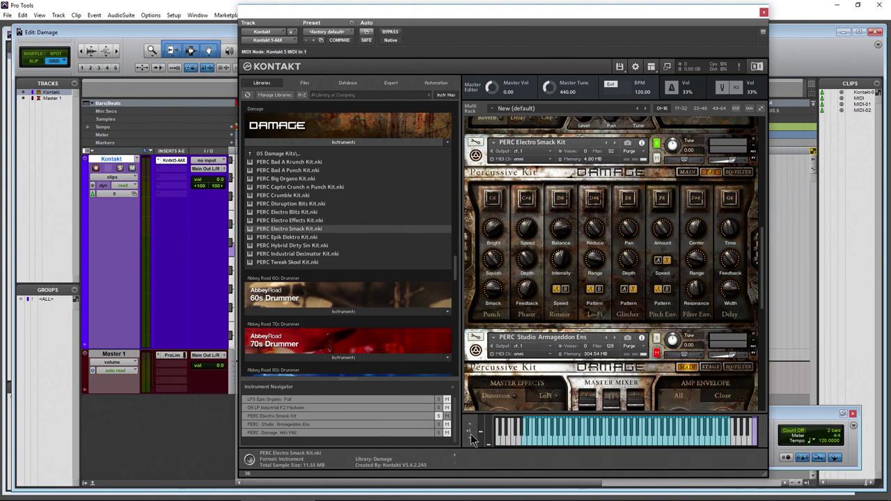
click(470, 425)
click(471, 428)
click(470, 428)
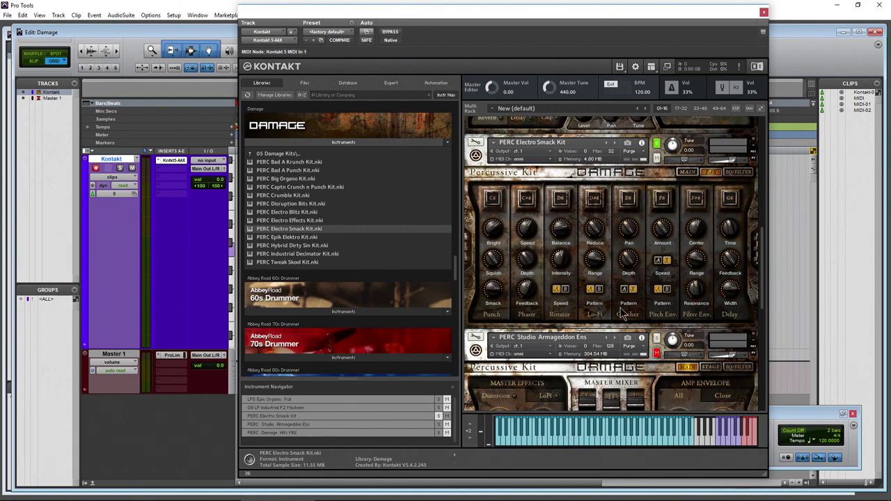
- On the kit's EQ/Filter page, set the Master EQ low band to -0.76 dB, 116.5 Hz and 1.2 oc
click(741, 174)
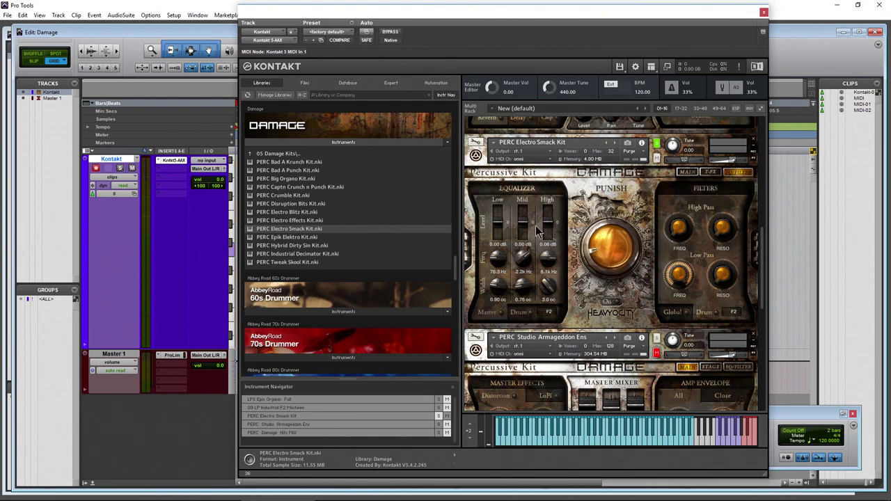
drag(498, 259, 498, 226)
drag(490, 284, 493, 280)
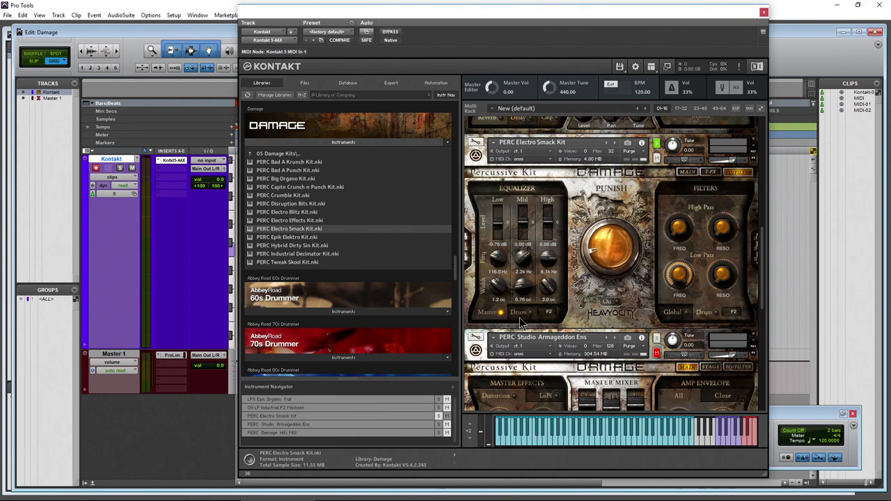
- Display the Drum EQ, lower the keyboard range to +1, and compare the A-1, B-1 and E2 hits
click(520, 315)
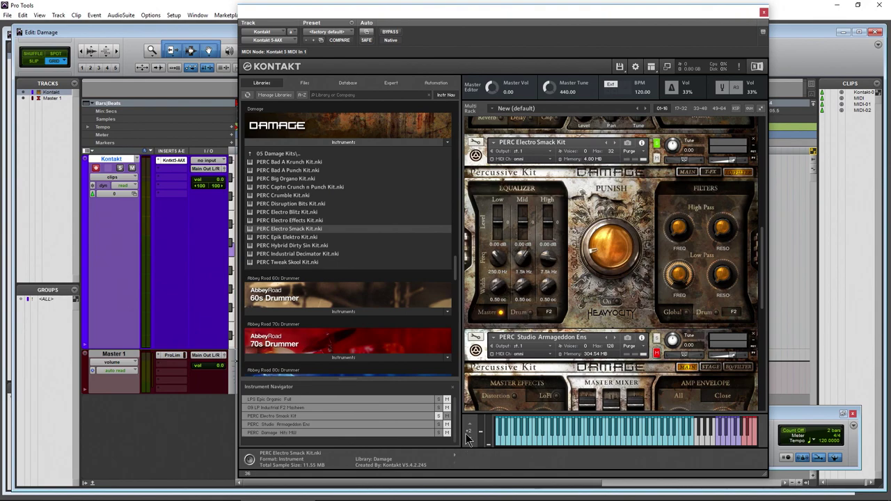
click(468, 432)
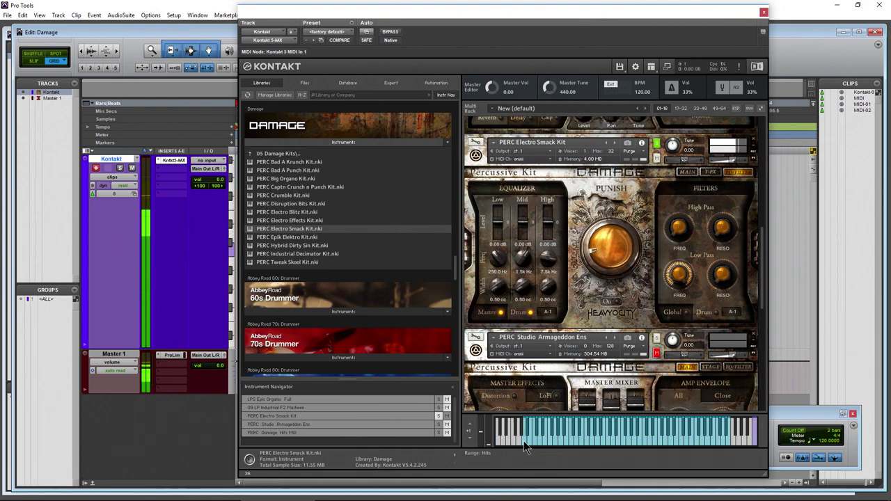
click(525, 315)
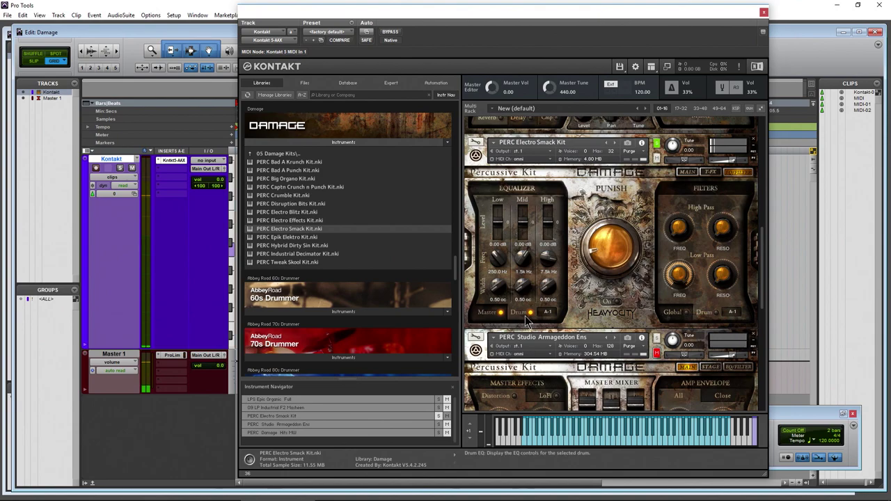
click(525, 441)
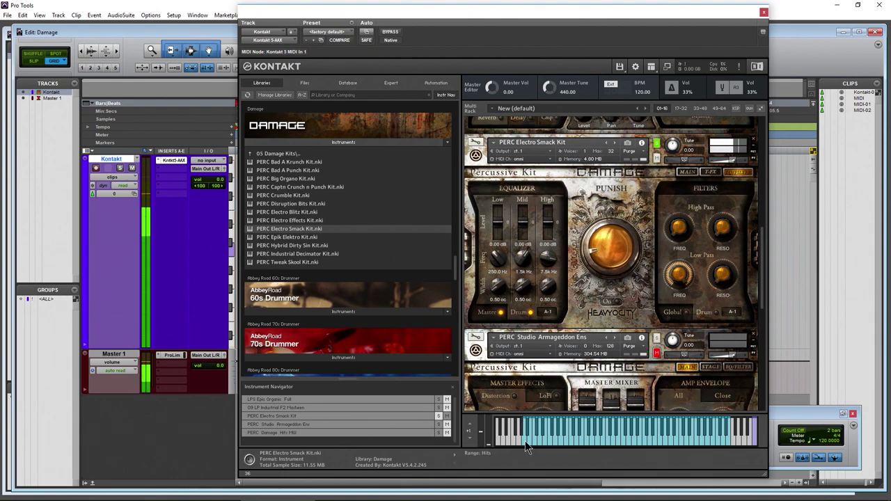
click(527, 440)
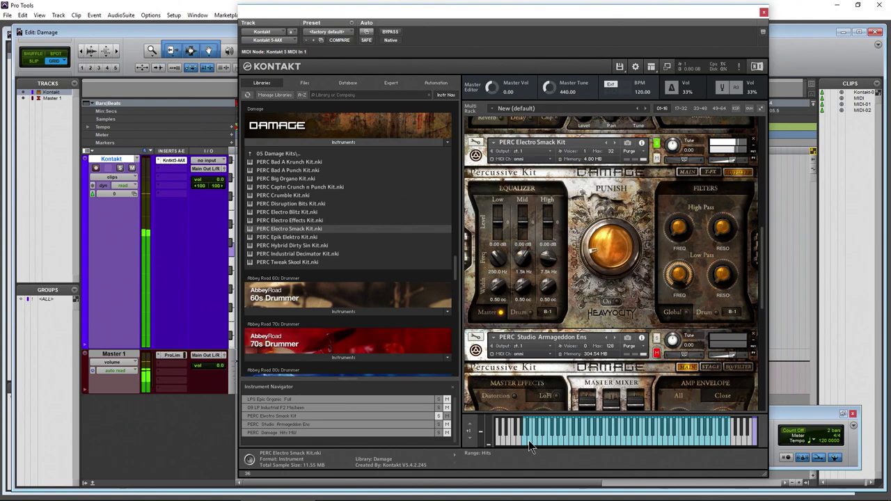
click(583, 444)
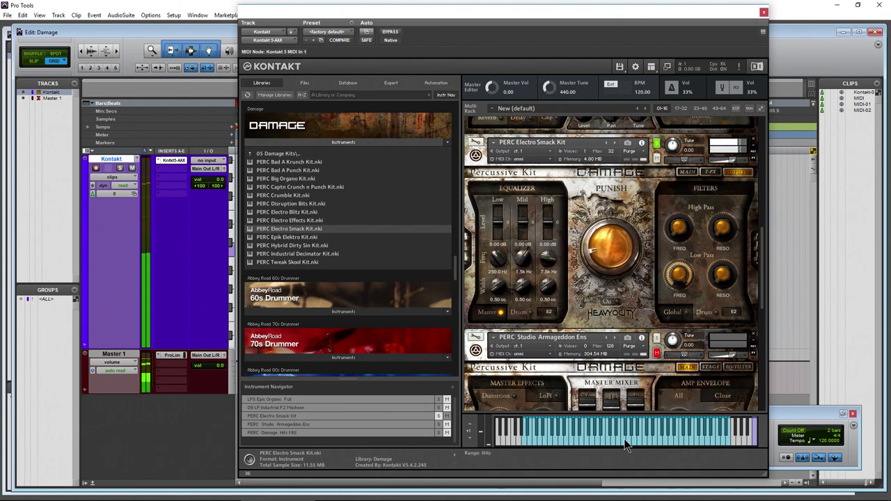
- Set the A-1 drum's EQ low band to 4.0 dB with a width of 0.72 oc and audition that hit
click(526, 443)
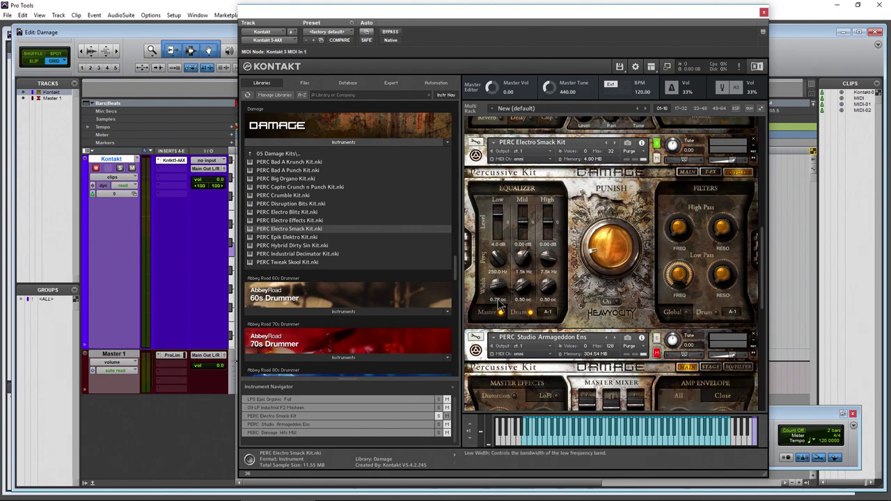
click(523, 442)
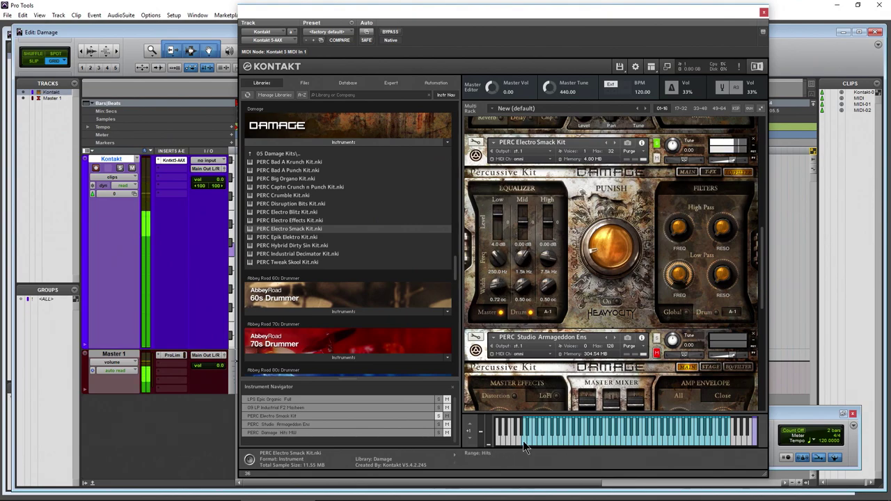
- Set the B-1 drum's EQ low band to -6.0 dB, 96.5 Hz and 0.39 oc, and switch the Drum EQ through other notes
click(530, 440)
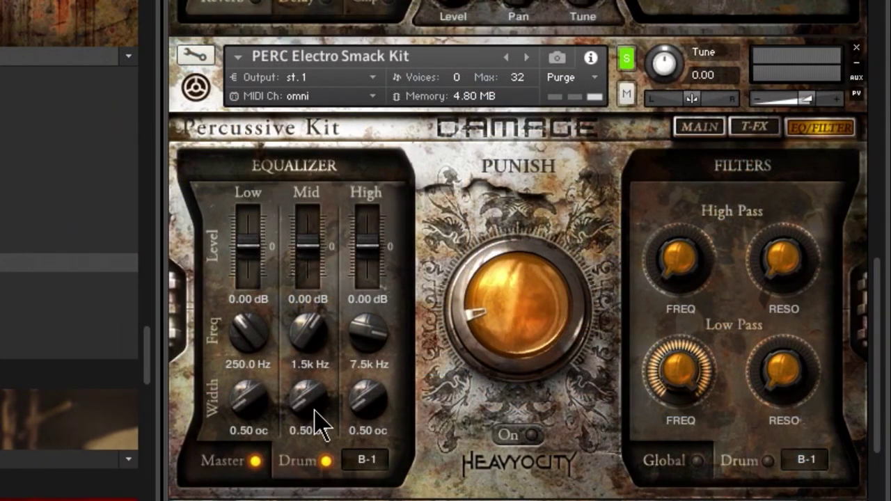
drag(248, 253, 245, 386)
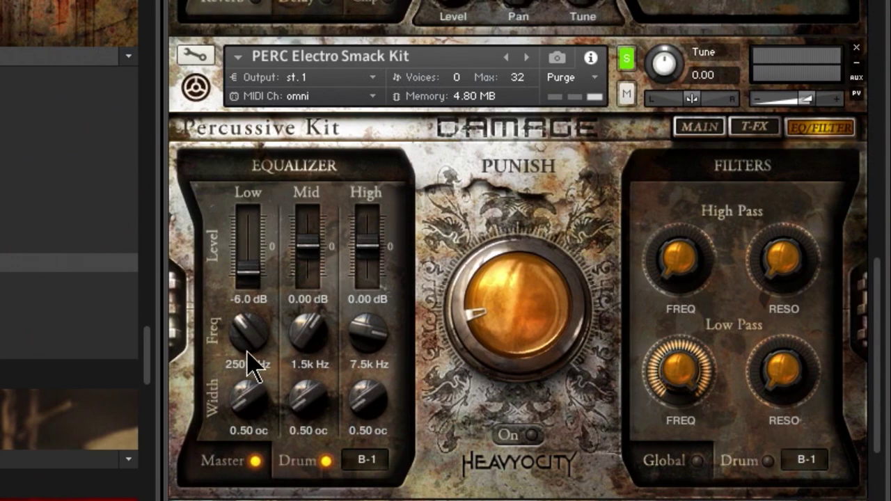
drag(251, 345, 240, 435)
drag(249, 361, 250, 372)
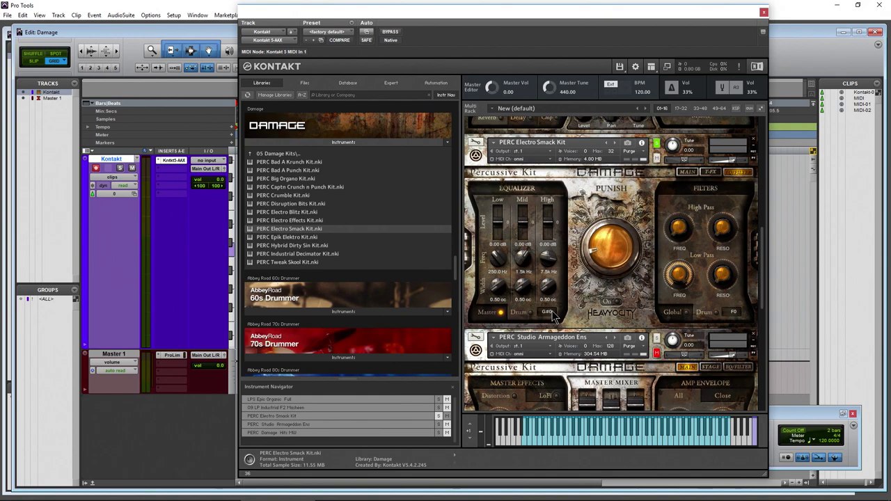
mouse_move(553, 316)
mouse_down()
mouse_move(557, 300)
mouse_move(554, 317)
mouse_up()
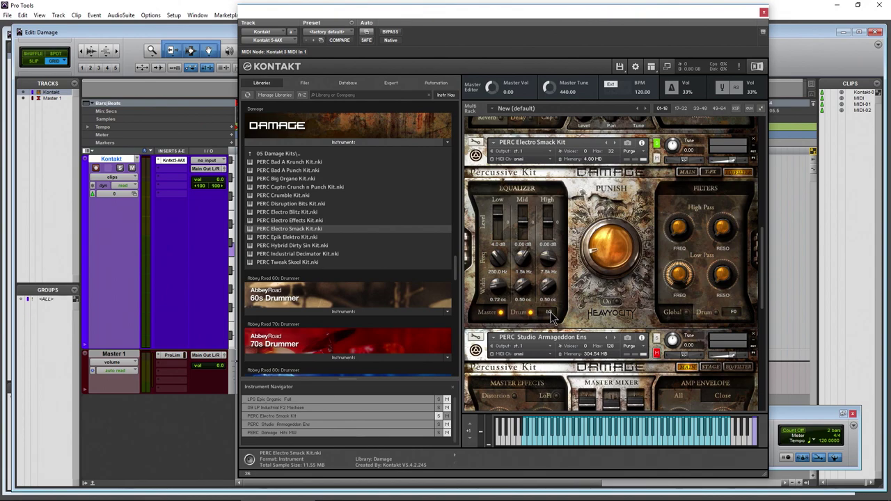
drag(551, 317, 551, 317)
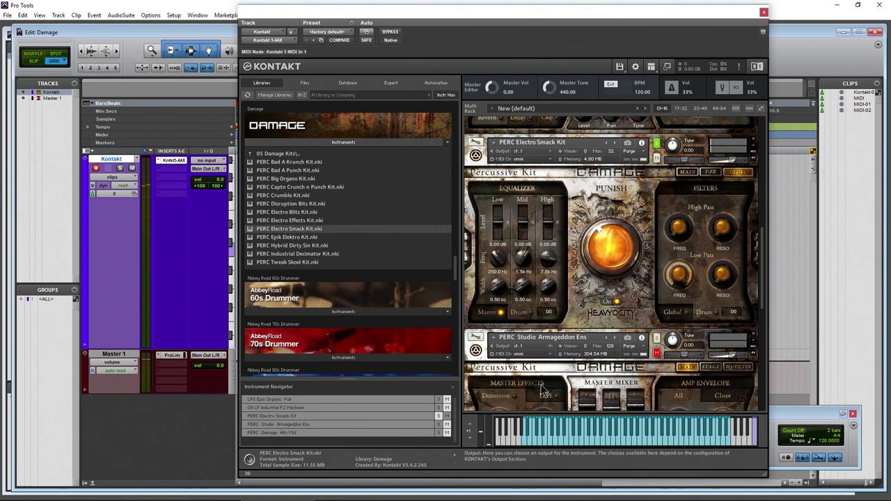
- Audition hits across the Electro Smack Kit's range, including E1 and B2, with Punish engaged
click(548, 439)
click(579, 441)
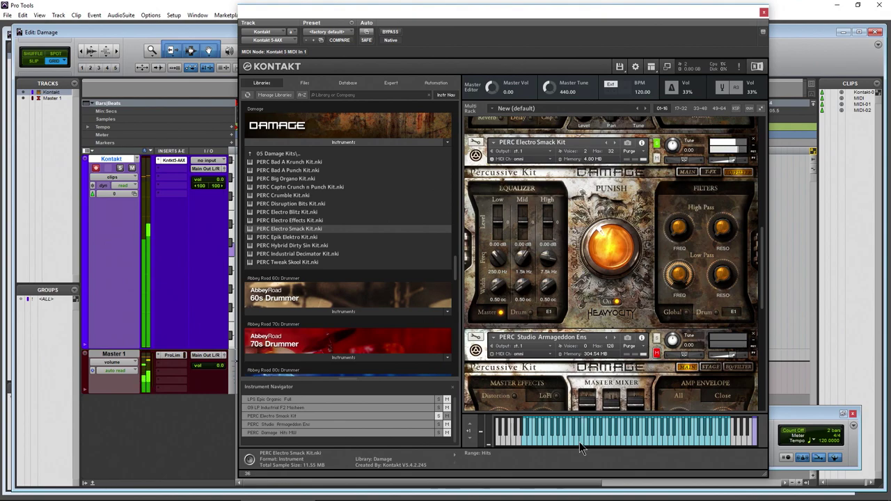
click(644, 438)
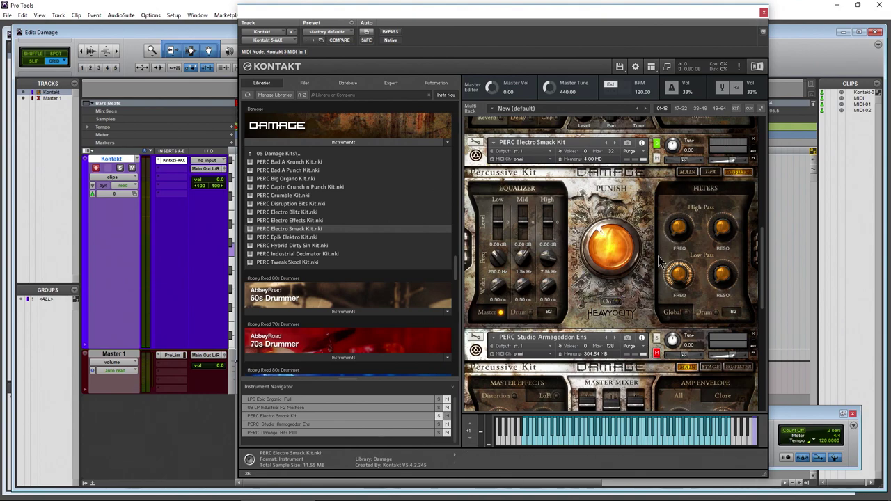
- Turn on the kit's Global filter and try out its high-pass and low-pass controls
click(671, 316)
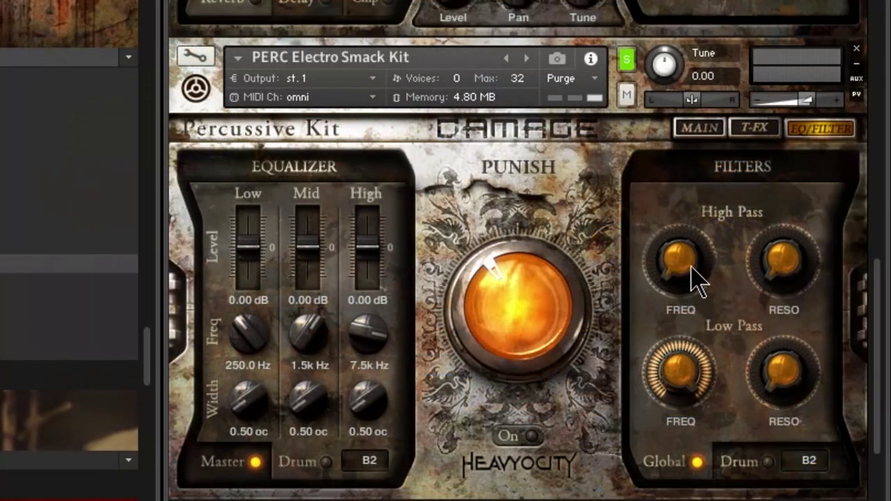
drag(686, 236, 777, 328)
drag(790, 361, 743, 460)
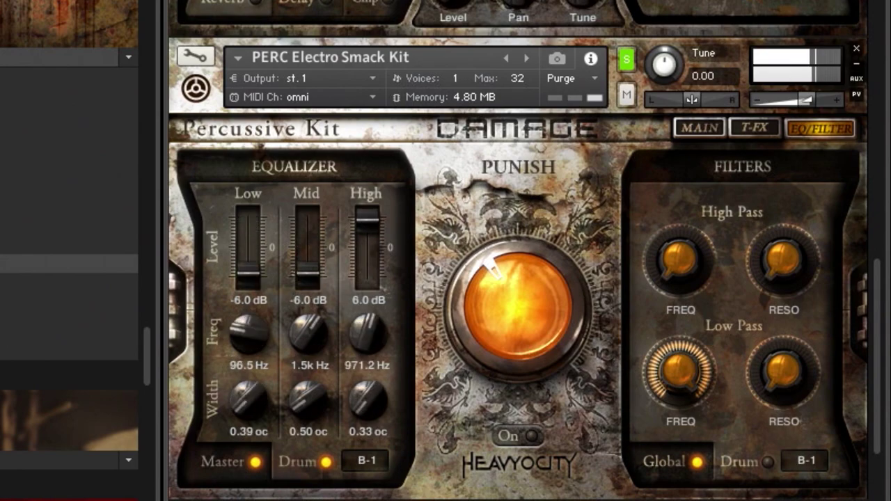
- Enable the B-1 drum filter, lower its low-pass frequency, set low-pass resonance to 71.9% and high-pass frequency to 873.2 Hz, and raise high-pass resonance
click(768, 462)
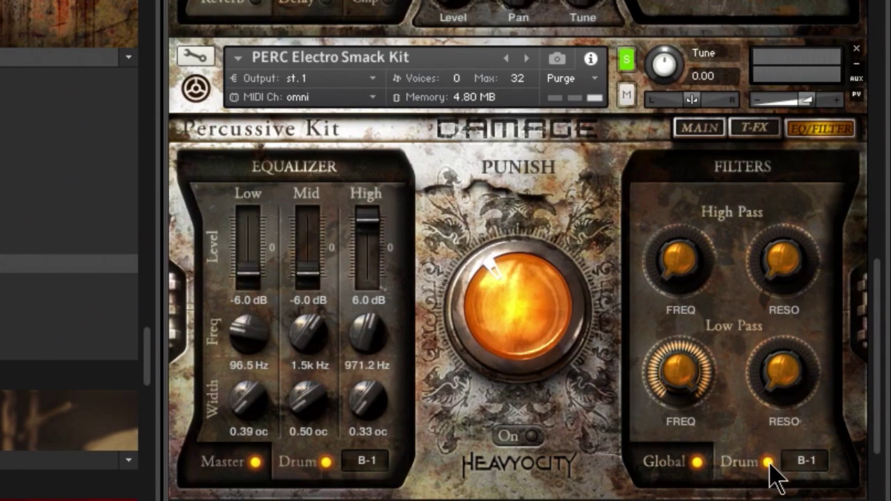
drag(673, 359, 692, 412)
drag(780, 408, 793, 189)
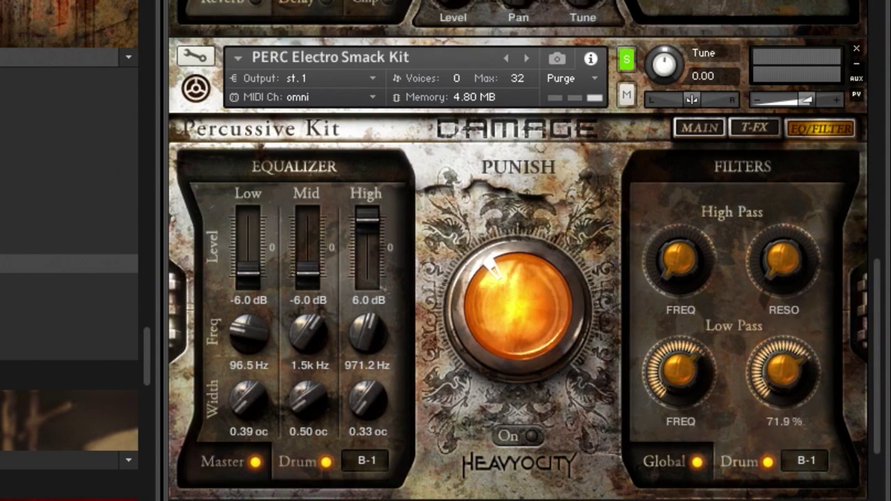
drag(682, 240, 712, 135)
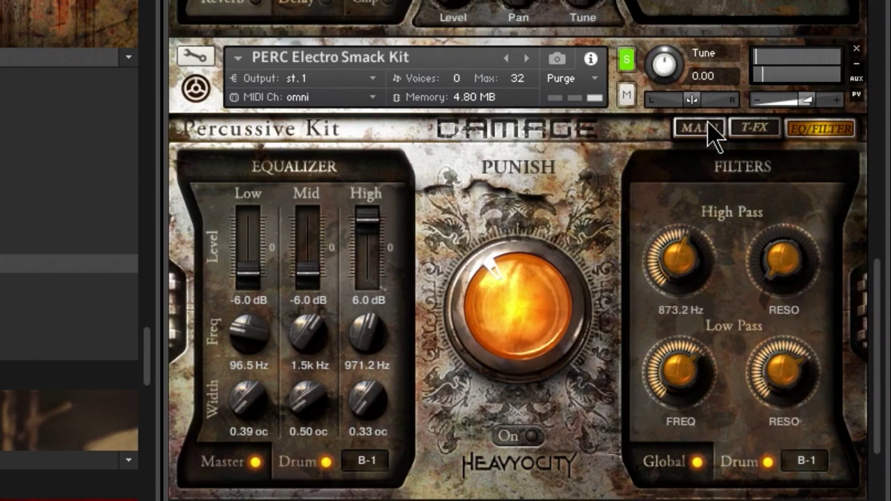
drag(782, 258, 785, 14)
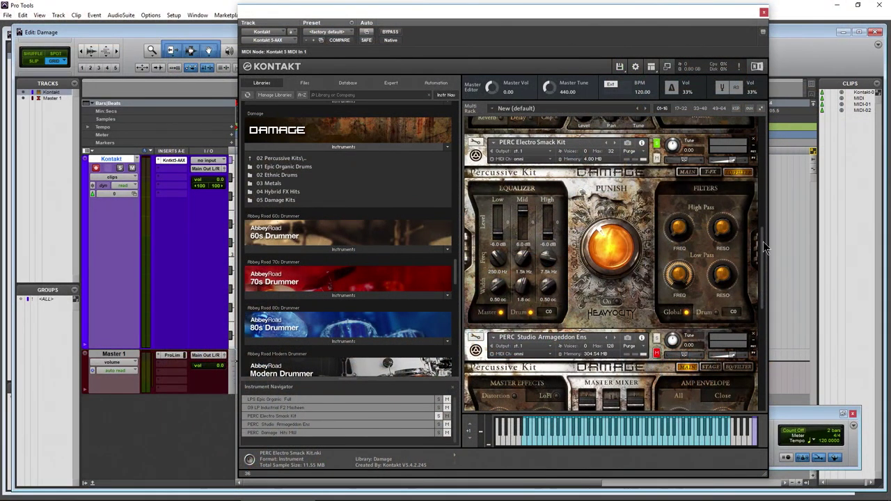
- Look inside the 01 Epic Organic Drums folder at PERC Studio Armageddon Ens.nki, and return to the Percussive Kits folders
drag(763, 241, 763, 295)
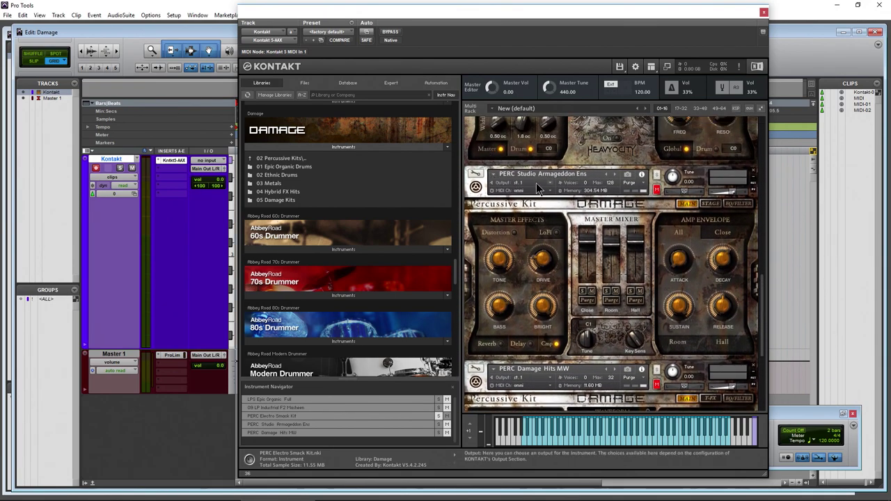
double_click(282, 167)
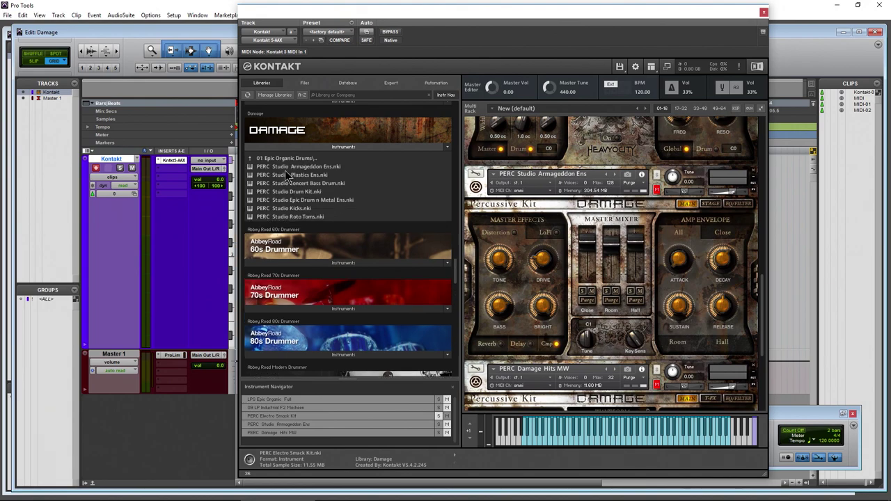
click(302, 169)
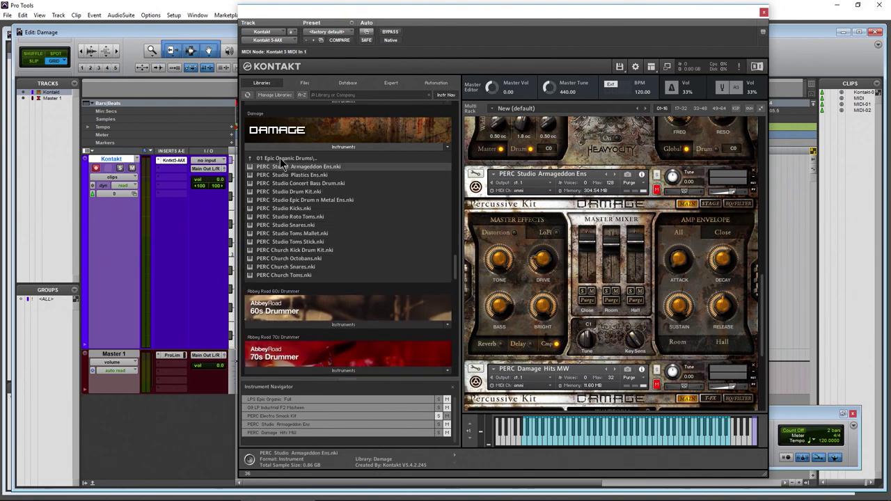
double_click(280, 158)
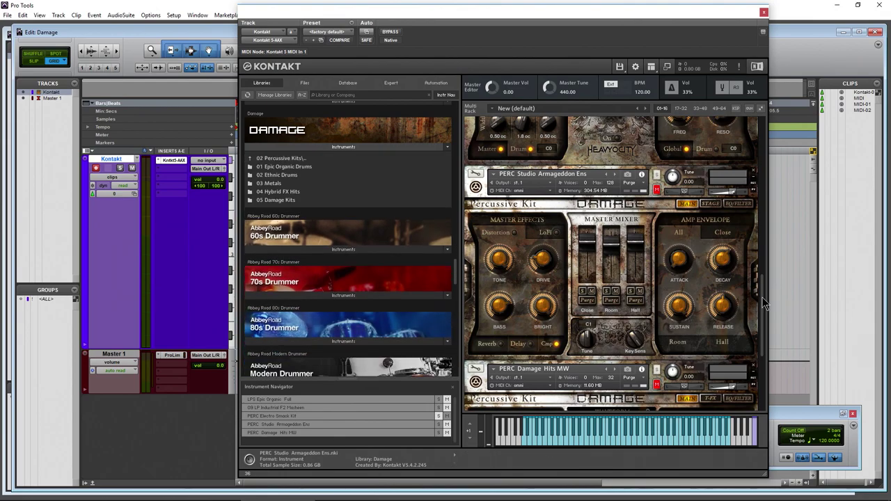
- Show the Distortion and Delay controls in the PERC Studio Armageddon Ens kit's master effects
mouse_move(762, 296)
mouse_down()
mouse_move(744, 150)
mouse_move(759, 313)
mouse_up()
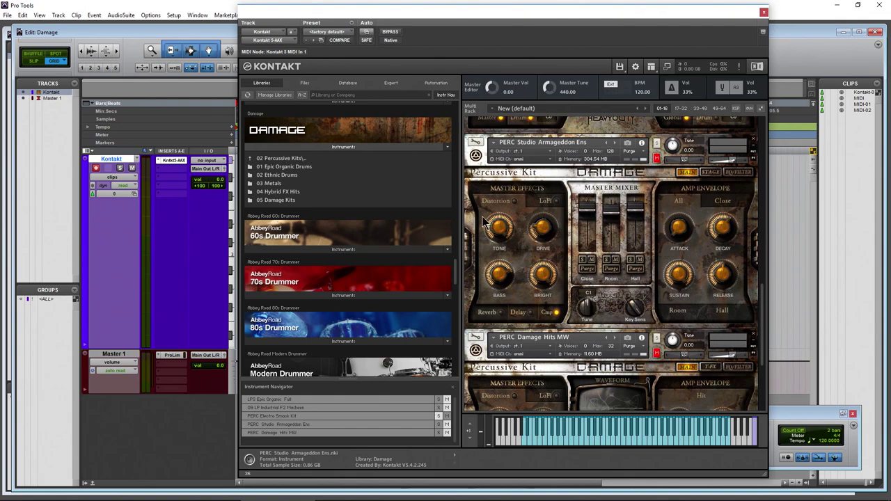
click(515, 202)
click(519, 312)
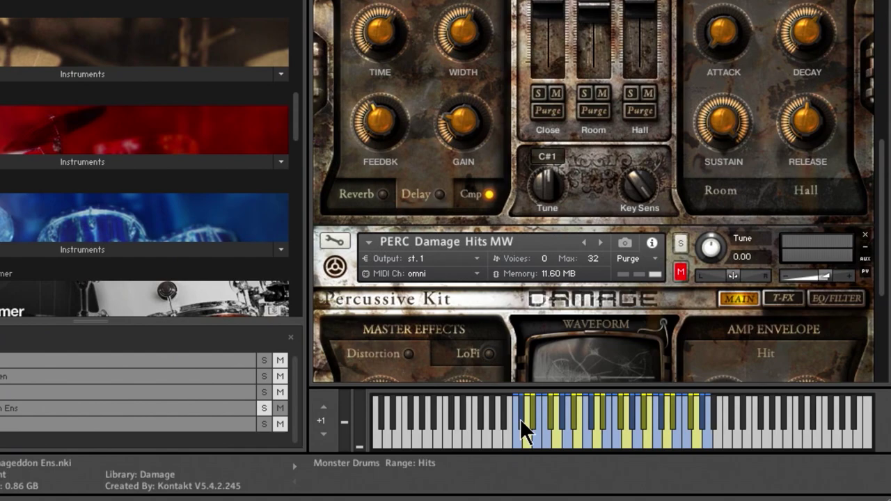
- Audition the Armageddon Ens kit's kicks and toms, including the D1 and F1 hits
click(524, 440)
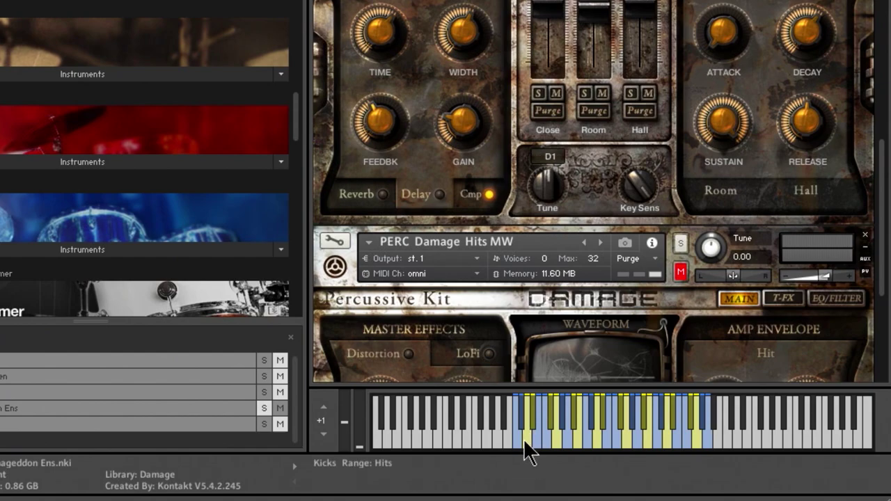
click(536, 438)
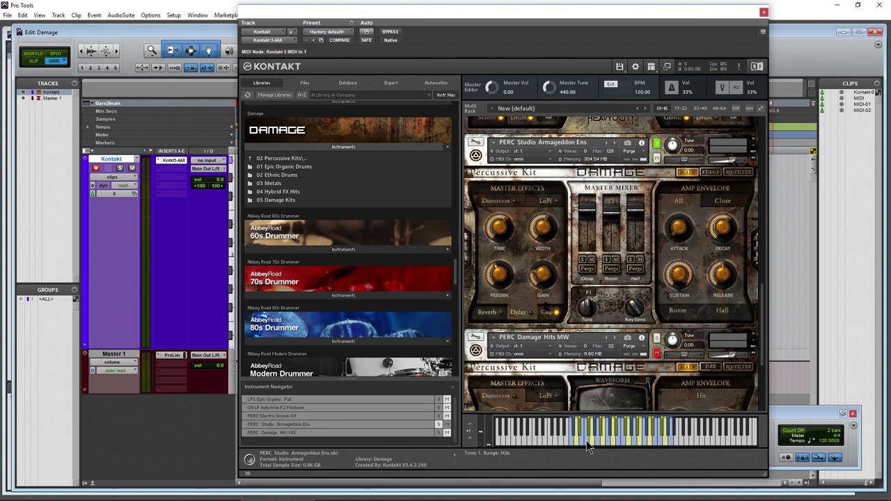
click(586, 440)
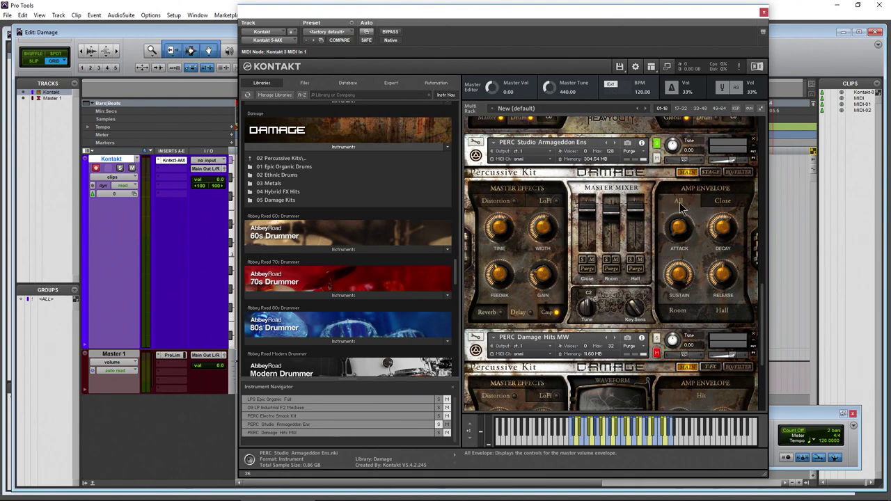
- Try the All amp envelope with an attack of 242.1 ms and audition the C1 monster drum
mouse_move(681, 237)
mouse_down()
mouse_move(679, 202)
mouse_move(674, 221)
mouse_up()
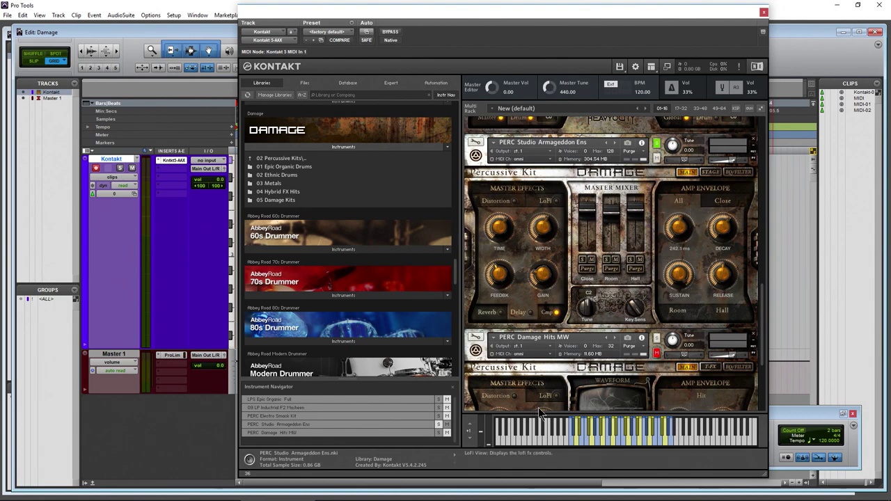
click(570, 442)
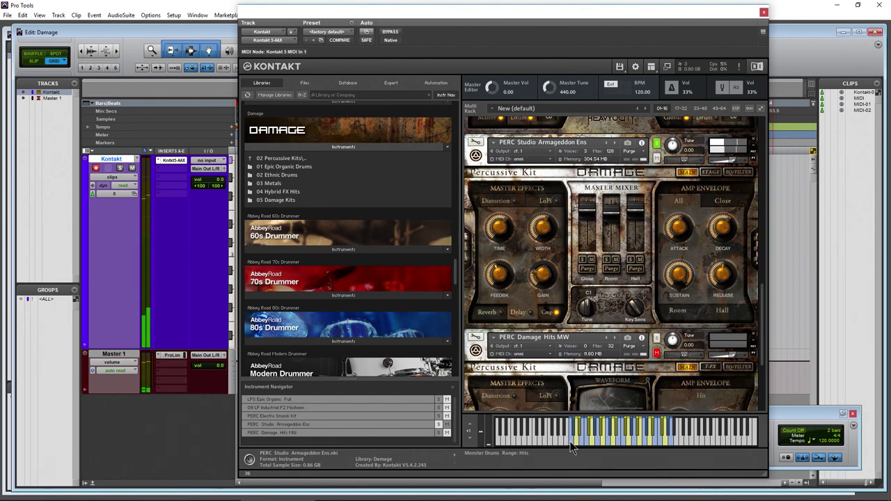
click(571, 442)
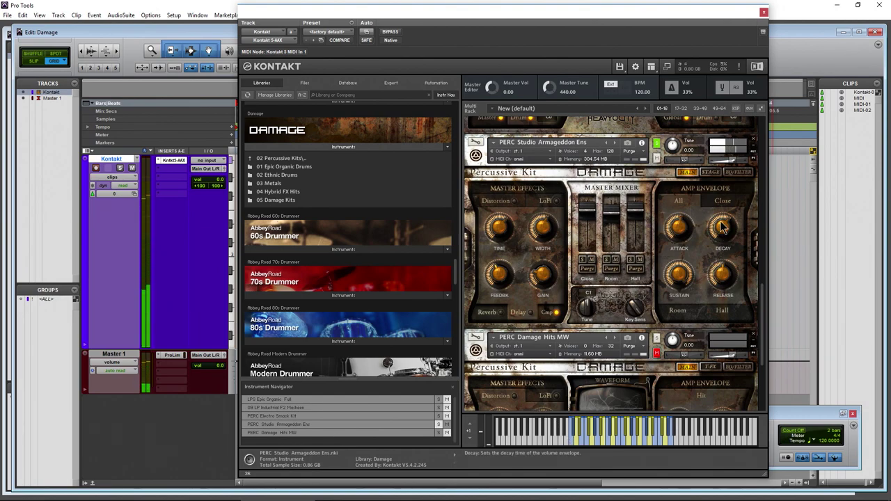
- Try shorter decay and a sustain of -15.2 dB in the All amp envelope, auditioning C1 after each change
drag(722, 226, 712, 331)
click(571, 442)
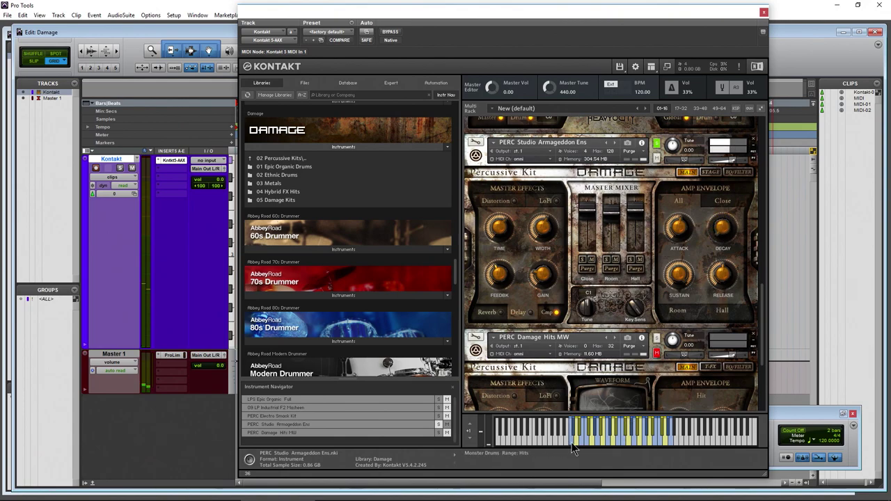
drag(679, 273, 665, 384)
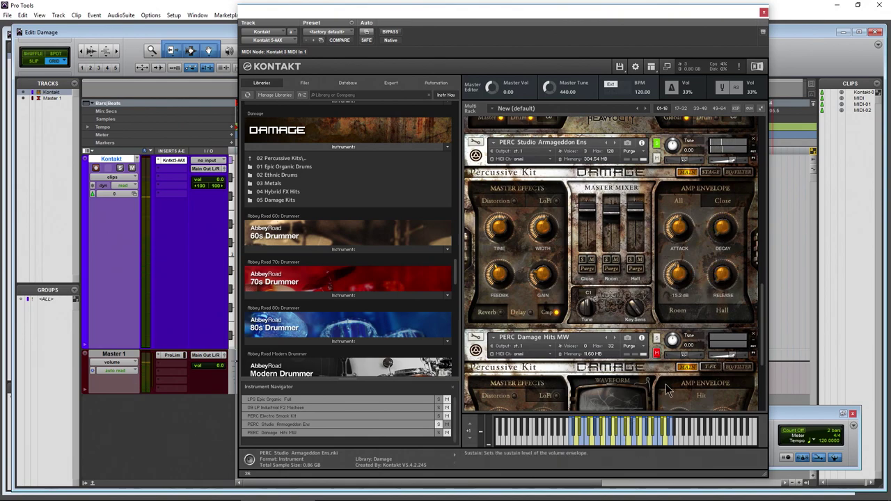
click(570, 444)
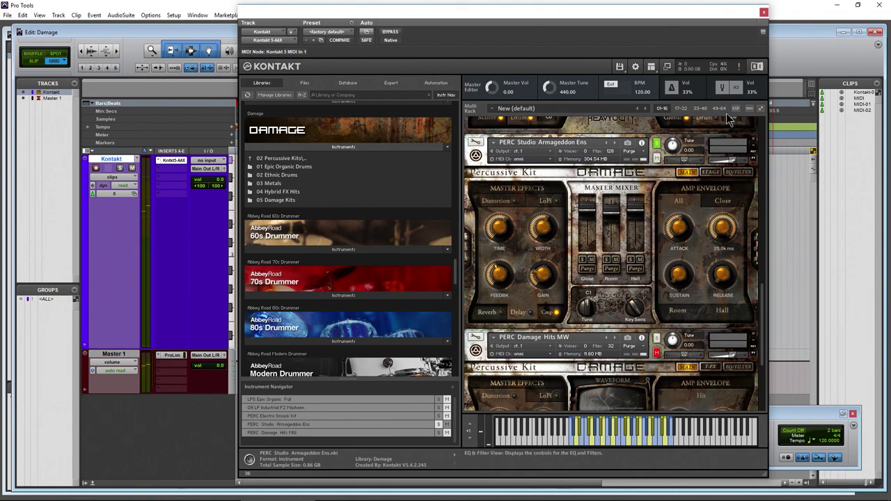
drag(724, 229, 724, 272)
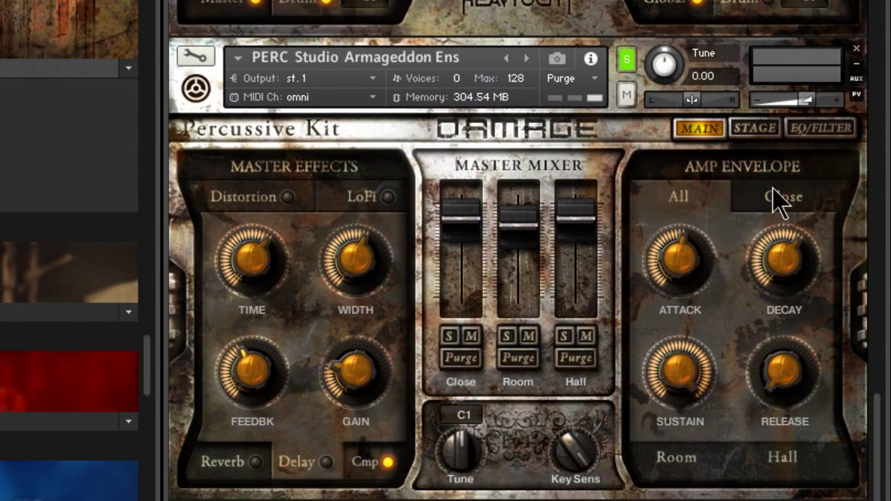
- Display the separate Close, Room and Hall amp envelopes of the Armageddon Ens kit
click(775, 195)
click(676, 458)
click(721, 487)
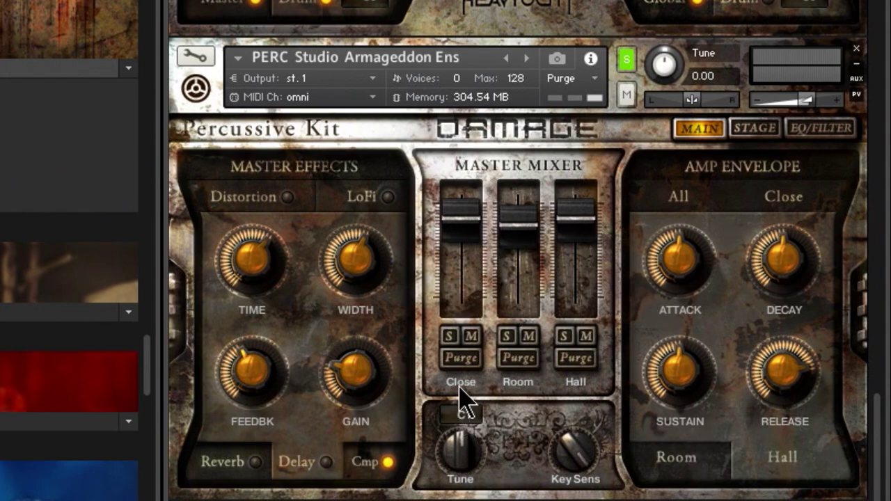
- Solo the Close, Room and Hall microphones in the Master Mixer to compare their sound, and clear every solo
click(449, 336)
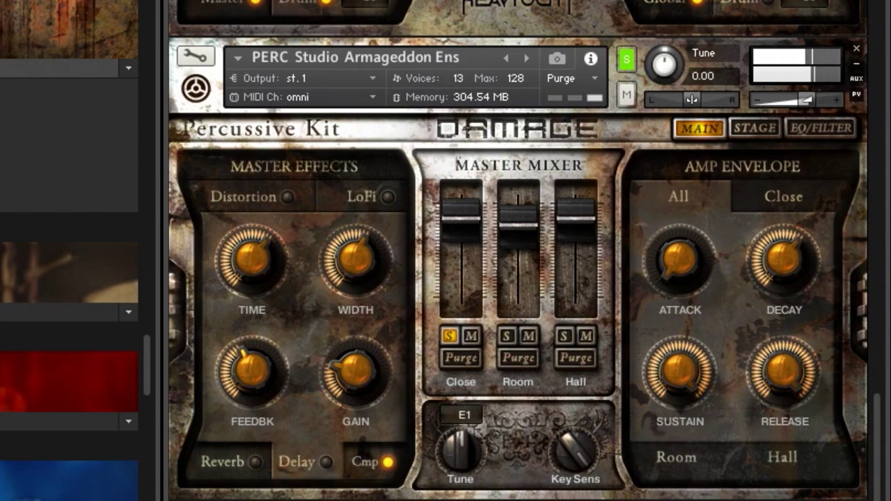
click(507, 337)
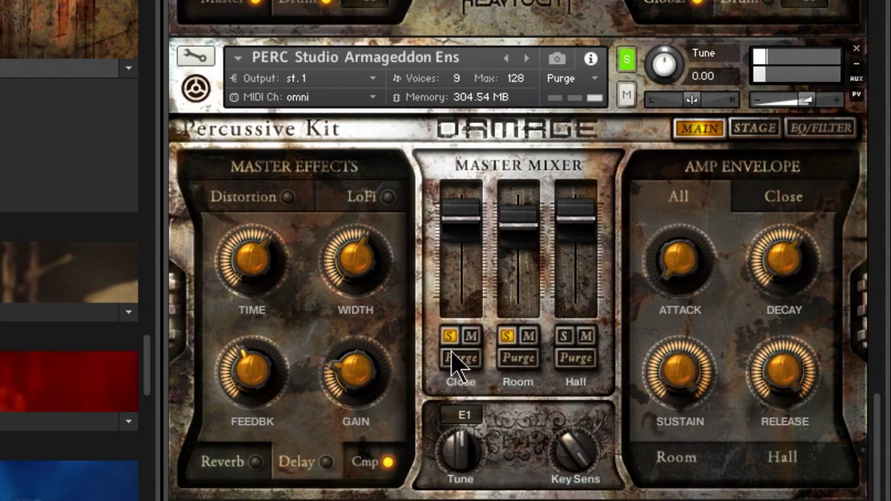
click(449, 336)
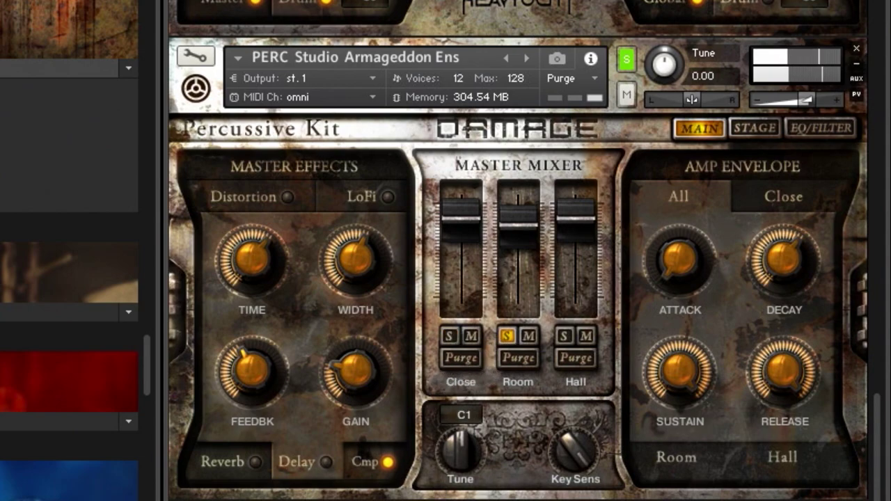
click(506, 337)
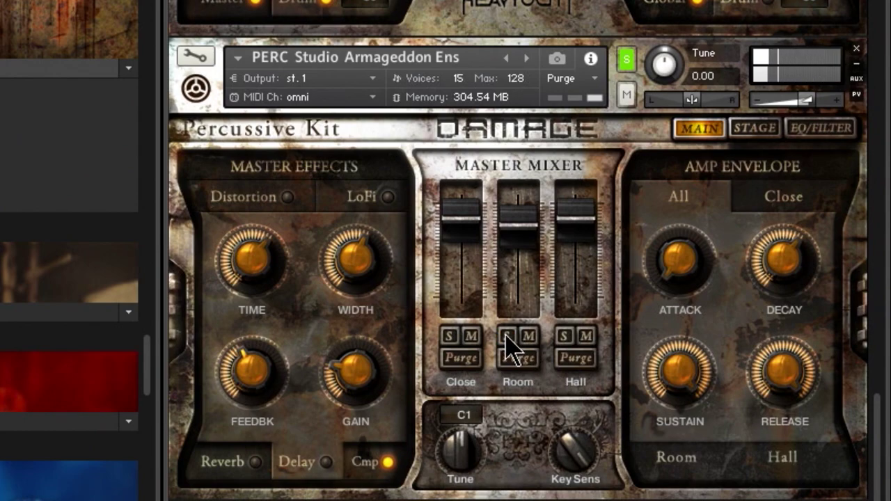
click(564, 337)
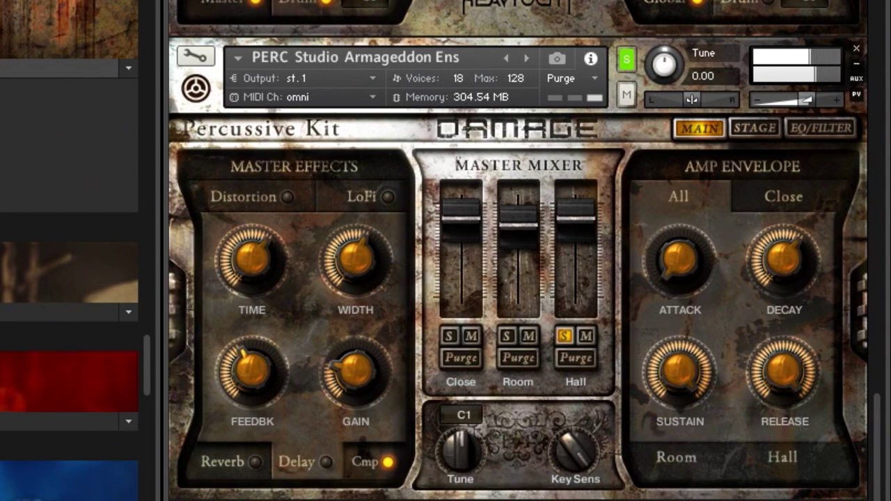
click(564, 337)
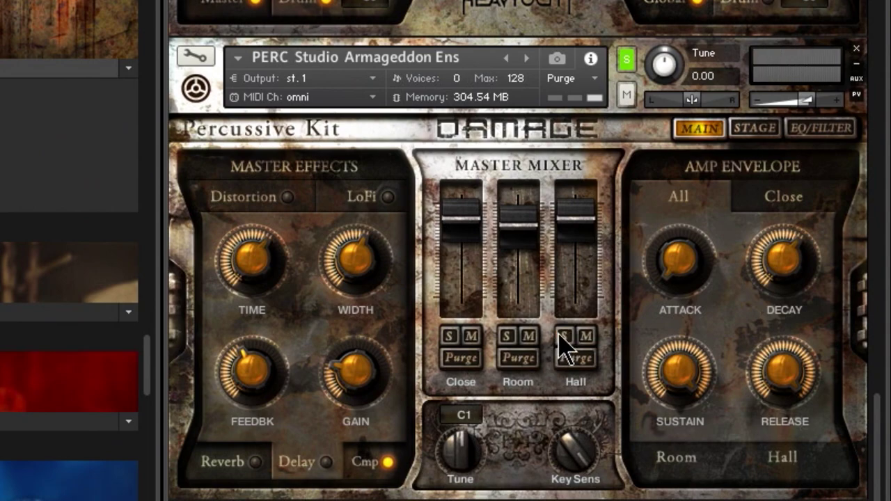
- Lower the Hall and Room microphone levels slightly in the Master Mixer, and display the Close amp envelope
drag(567, 229, 587, 266)
drag(521, 282, 527, 249)
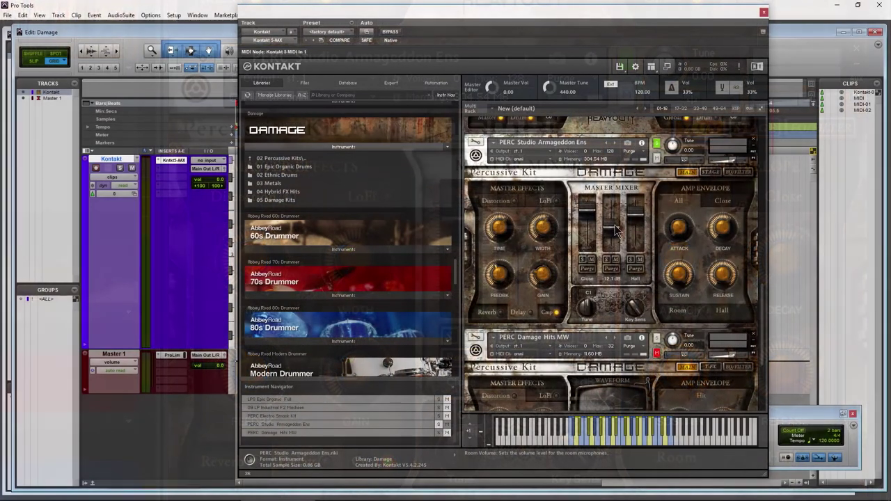
drag(522, 188, 522, 195)
drag(613, 200, 616, 218)
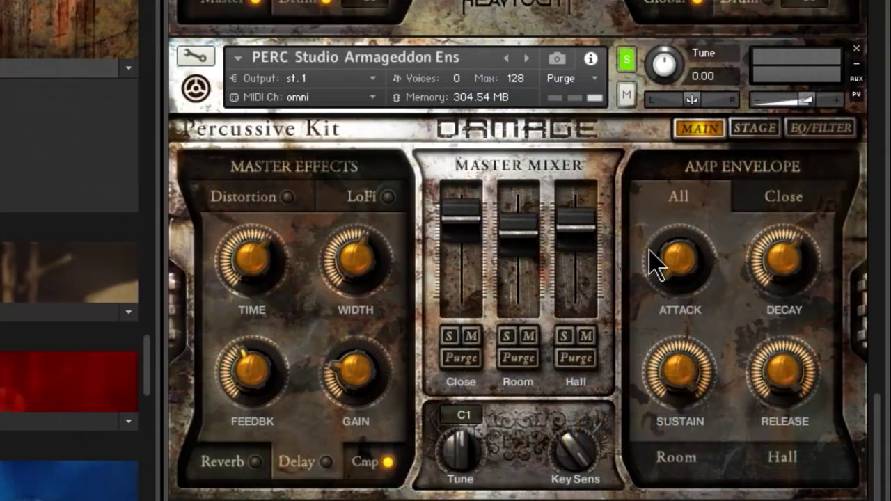
click(785, 202)
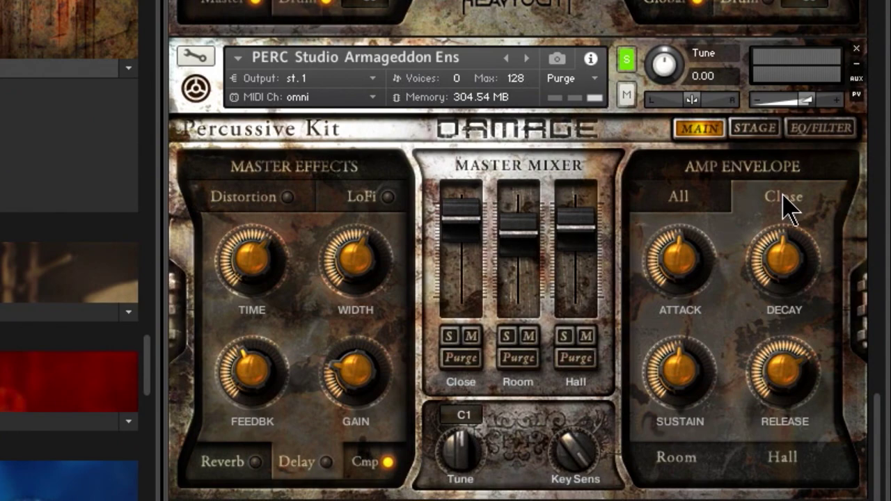
- Examine the All, Close, Hall and Room pages of the amp envelope in the PERC Studio Armageddon Ens instrument
click(689, 199)
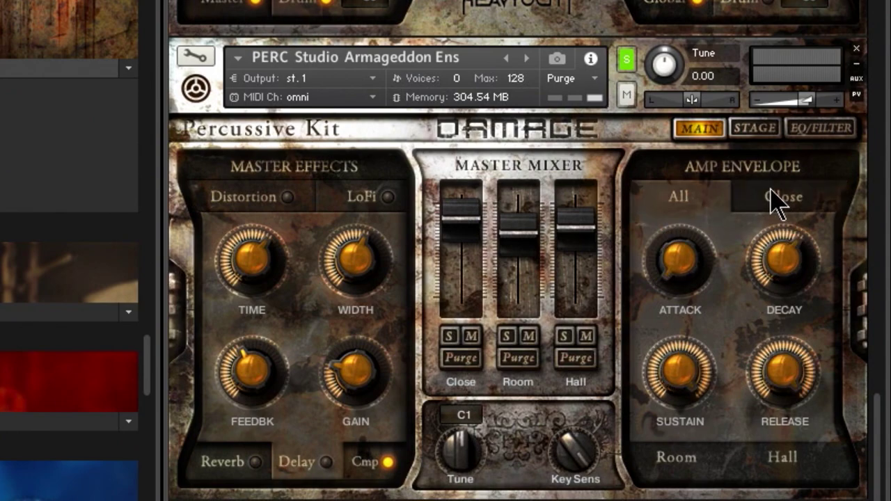
click(773, 198)
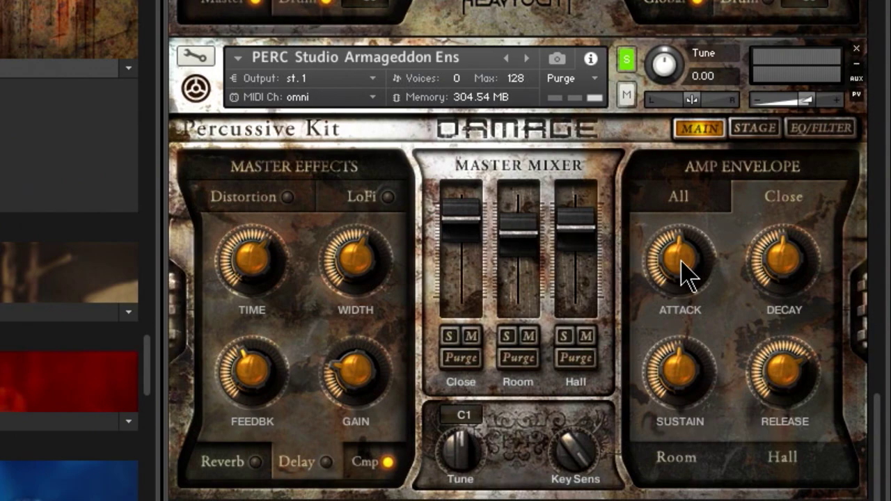
click(714, 482)
click(775, 475)
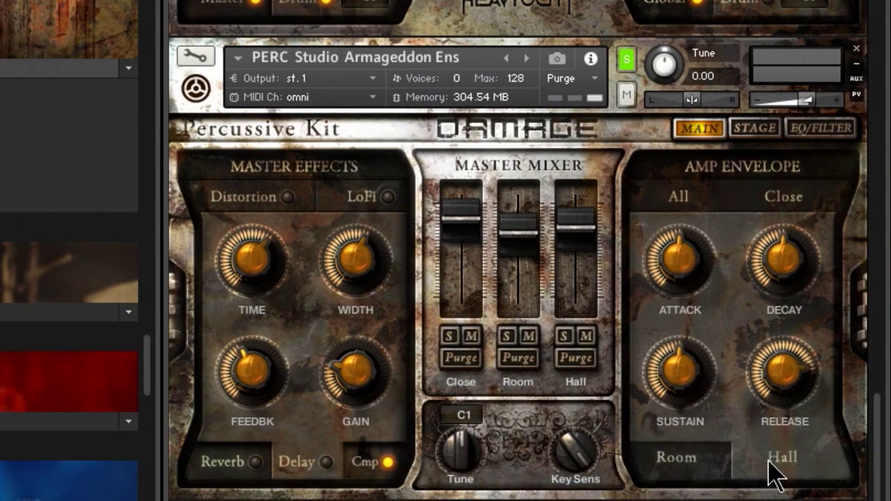
click(695, 468)
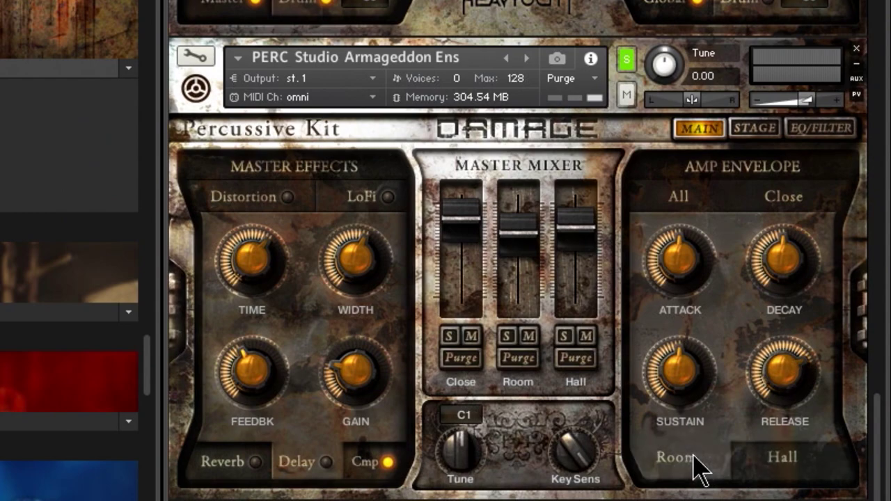
- Raise the Room channel's envelope attack to its maximum while the channel is temporarily soloed
click(507, 336)
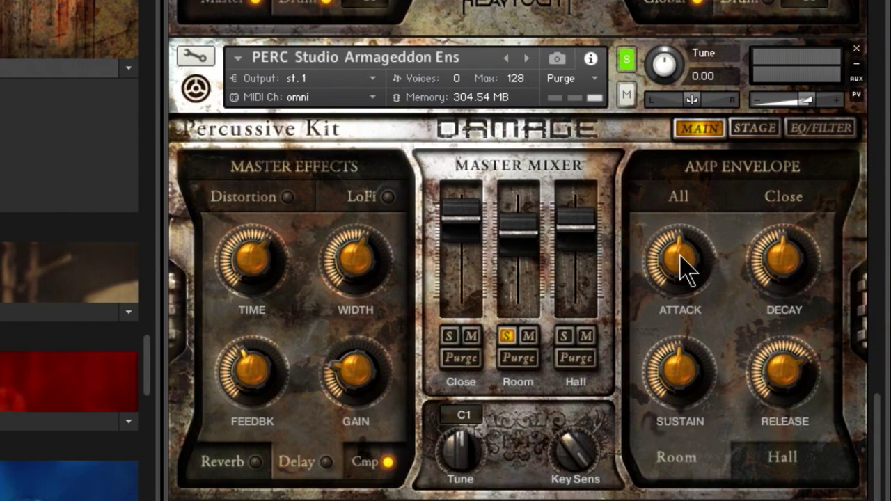
drag(686, 268, 673, 167)
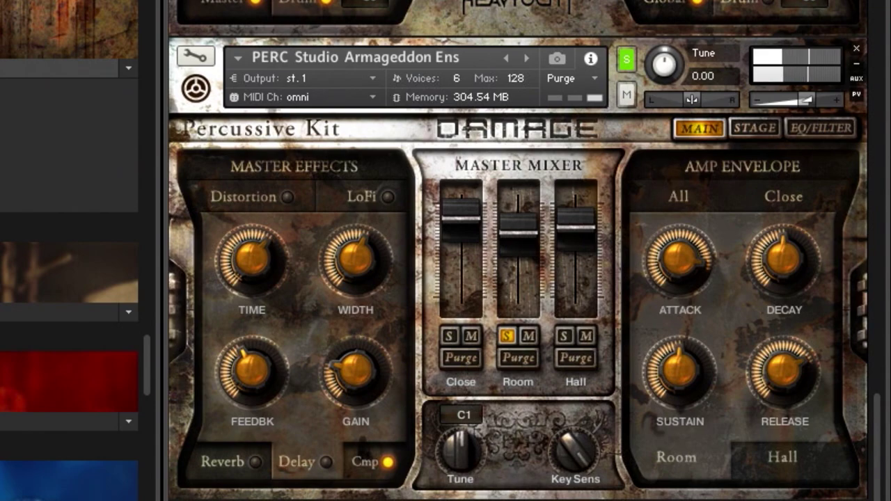
drag(681, 275, 716, 278)
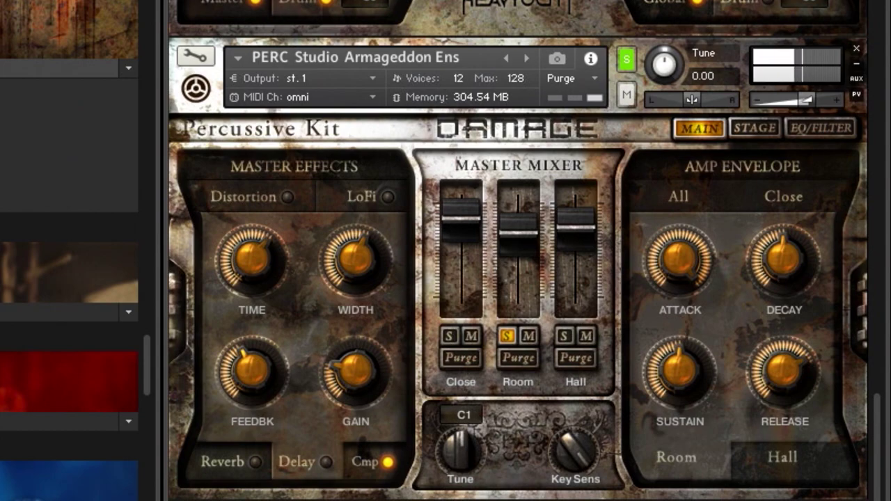
click(507, 336)
- Solo the Close channel and audition its low C1 drum hit with the Close amp envelope shown
click(449, 336)
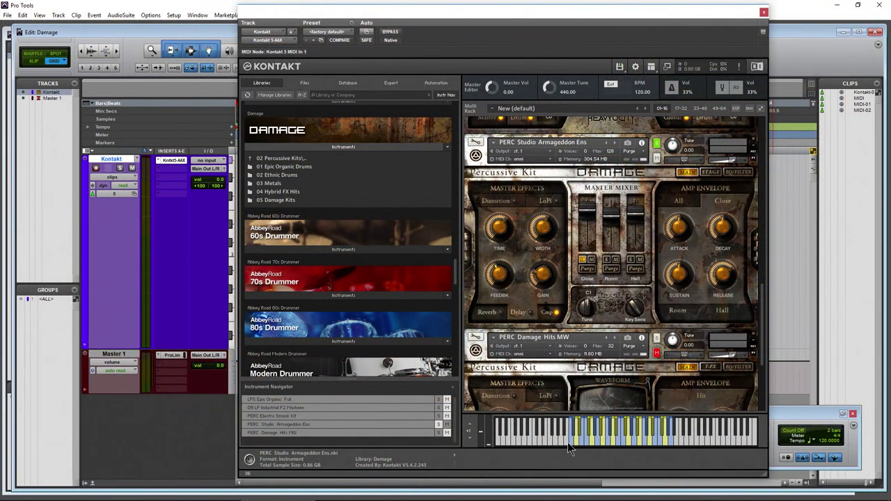
click(570, 442)
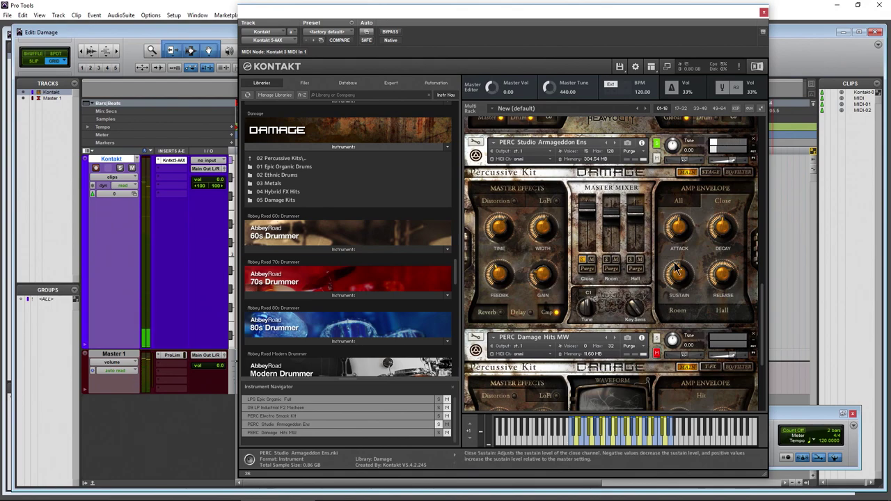
click(724, 203)
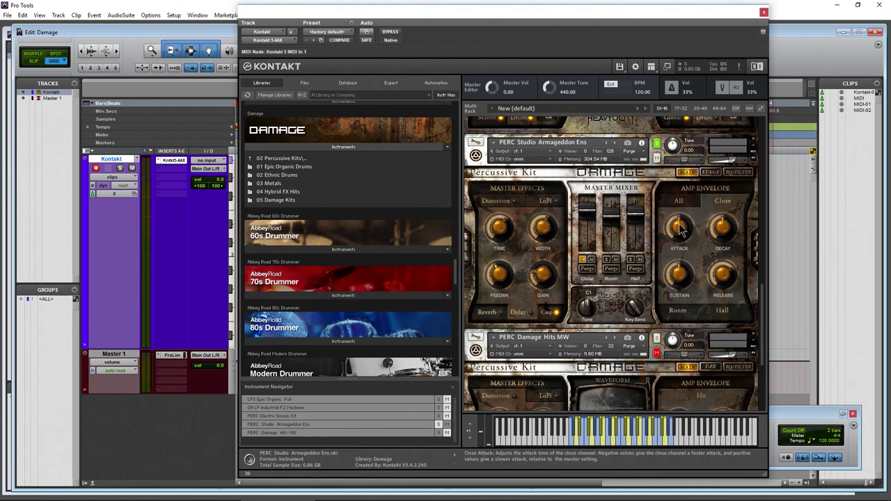
drag(681, 230, 673, 268)
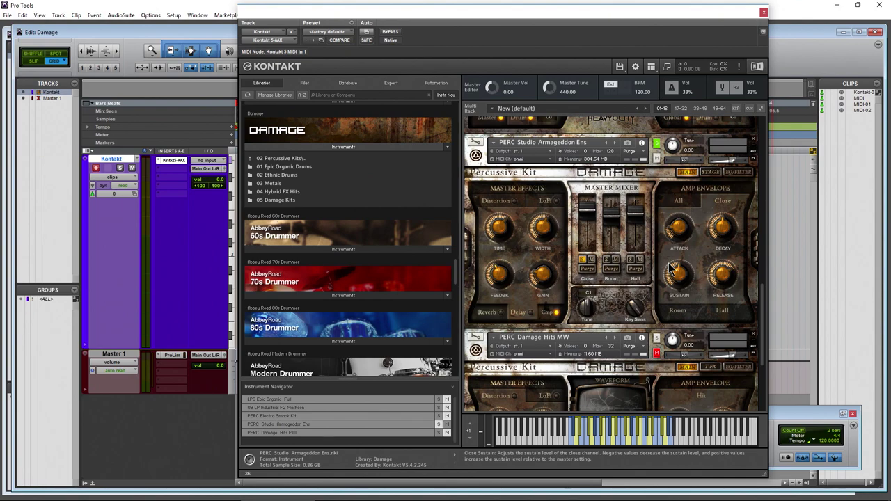
drag(677, 227, 685, 167)
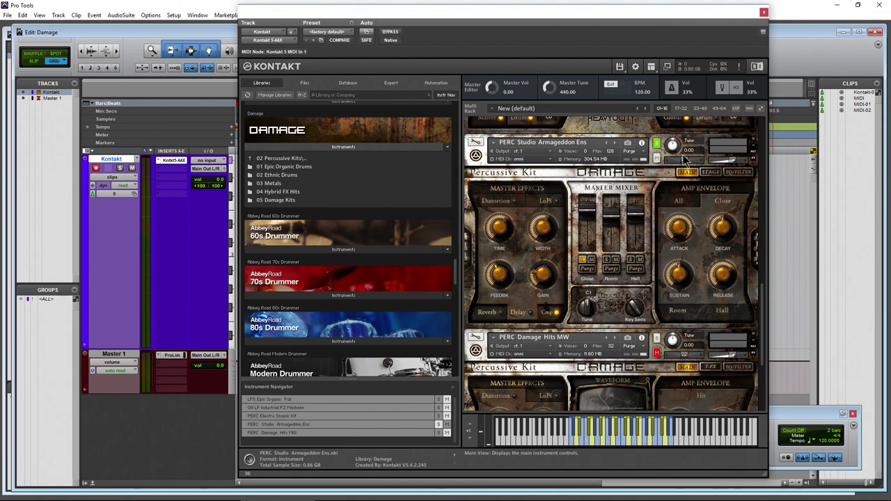
mouse_move(682, 235)
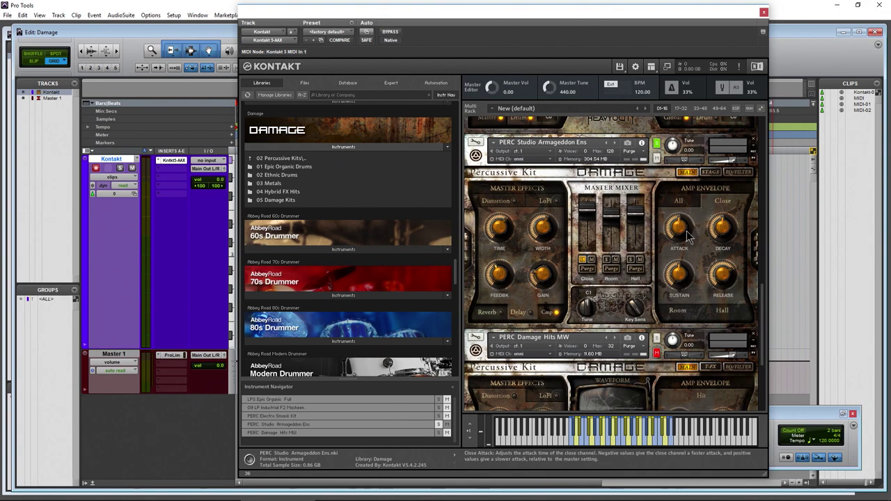
- Review the Room and Close amp envelope controls, ending on the All envelope page
click(678, 310)
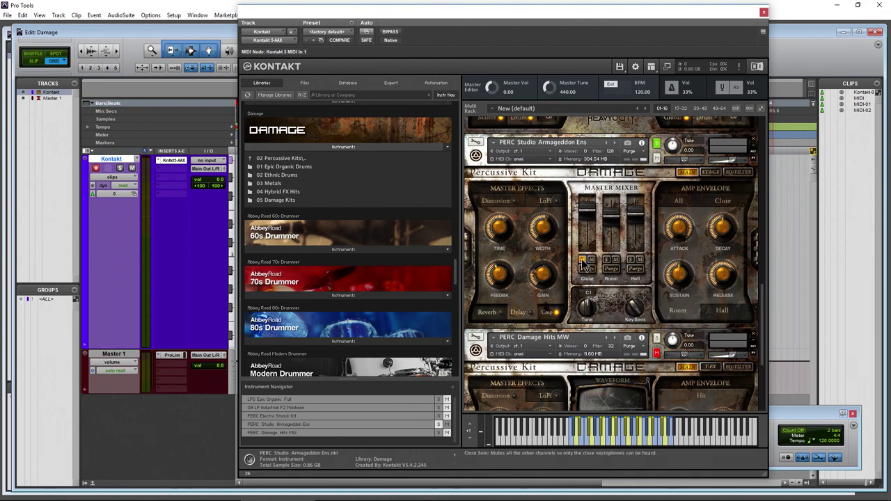
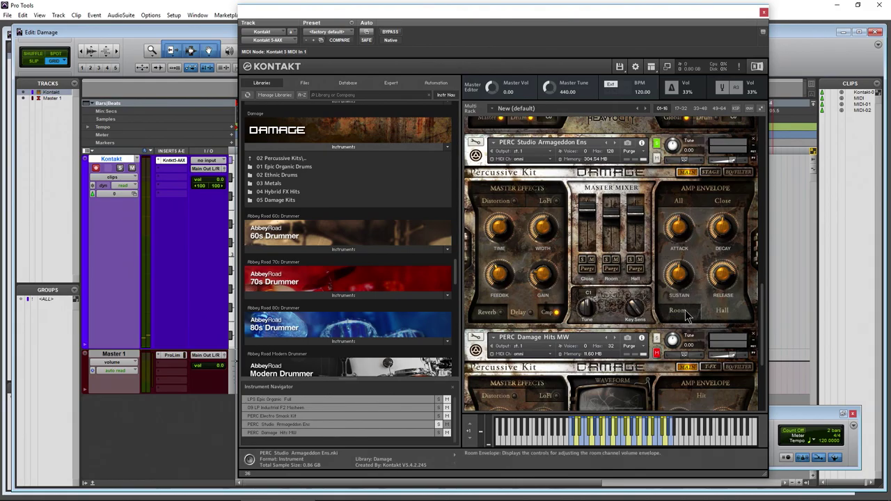
click(683, 310)
click(721, 202)
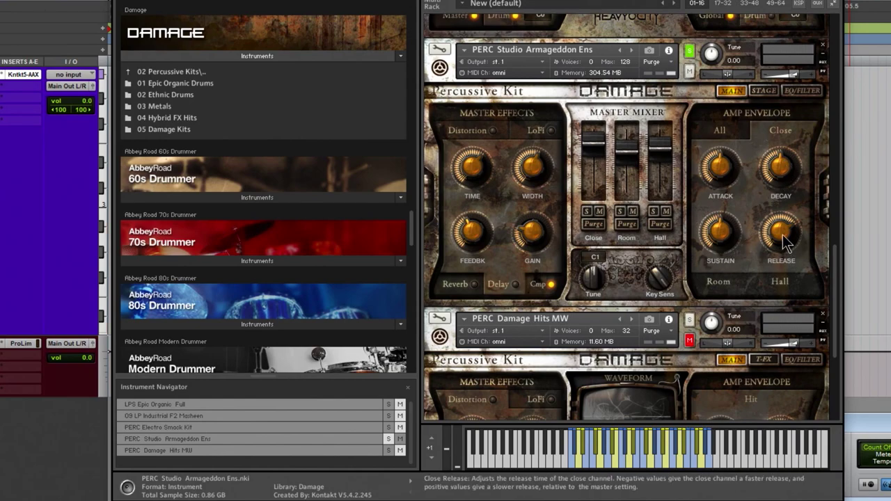
click(723, 130)
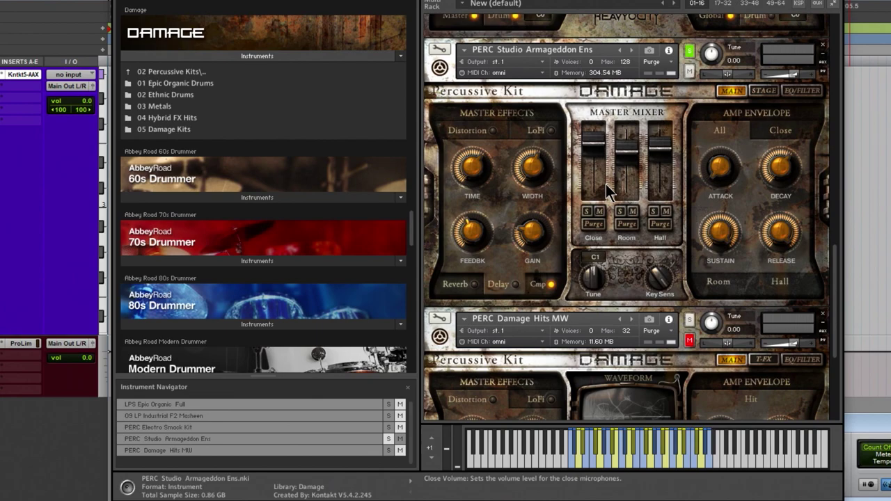
- Try the solo and mute switches on the Close channel of the master mixer, leaving both off
click(588, 213)
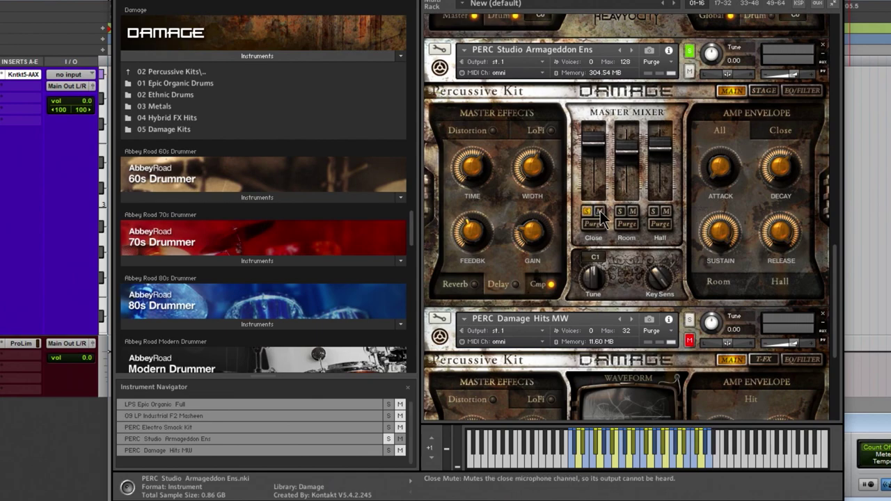
click(598, 212)
click(590, 211)
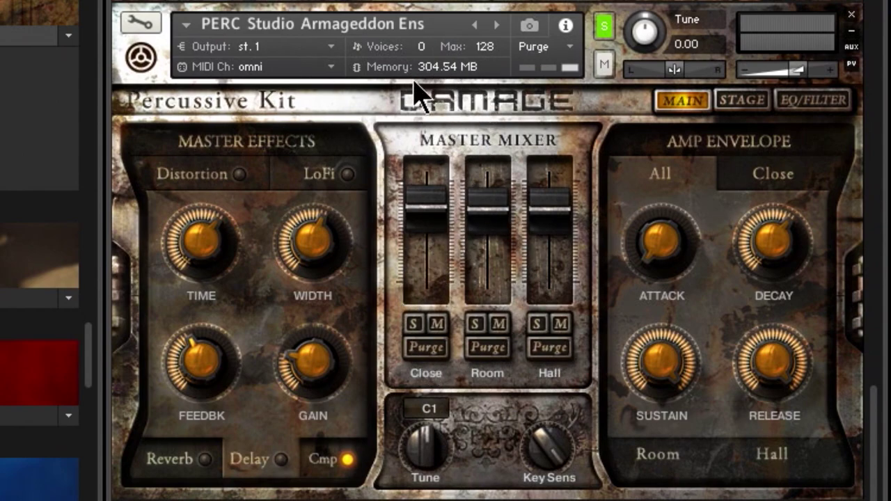
- Purge the Hall microphone samples and try the low drum keys without them
click(552, 348)
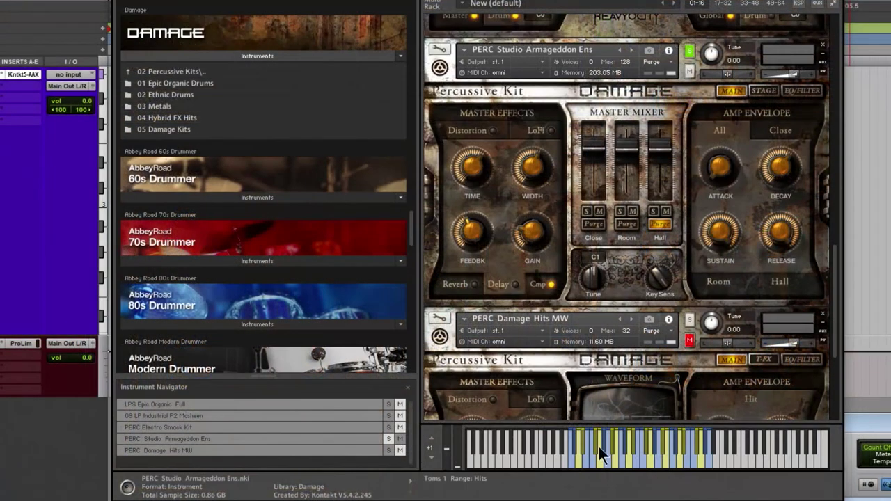
drag(581, 465, 606, 465)
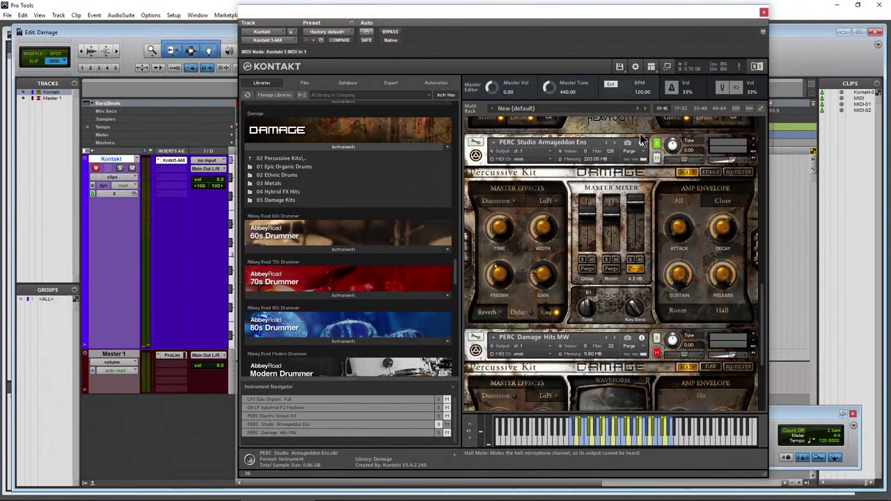
- Set the Hall channel volume to about -3.4 dB and reload its purged samples
drag(660, 192, 673, 268)
drag(635, 242, 640, 220)
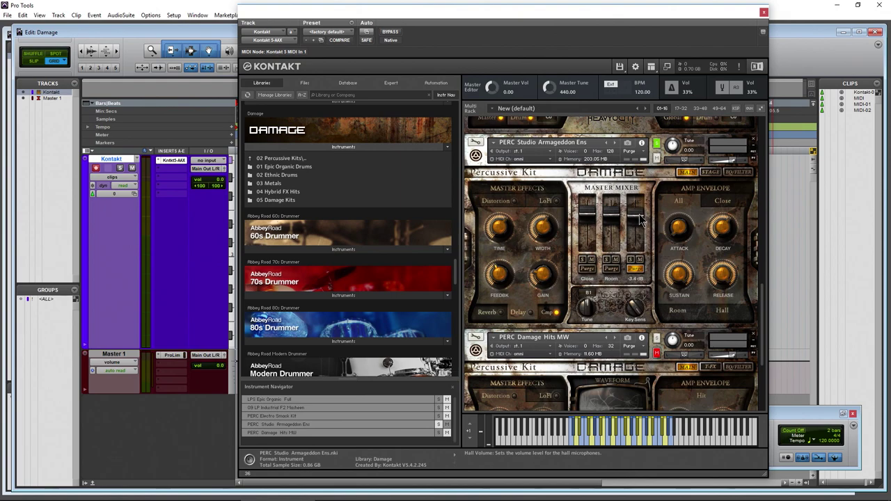
click(636, 270)
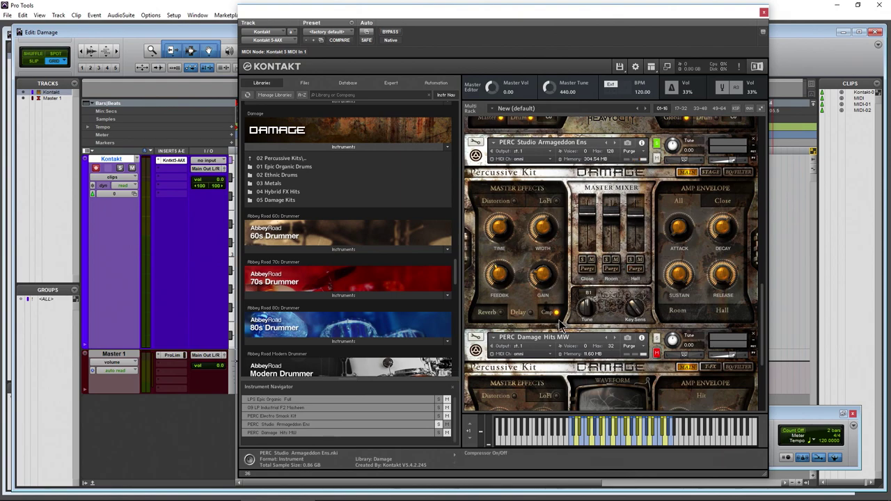
- Audition drum hits across the kit, including the F1, E2, C1 and C#1 keys, with all microphone channels active
click(570, 439)
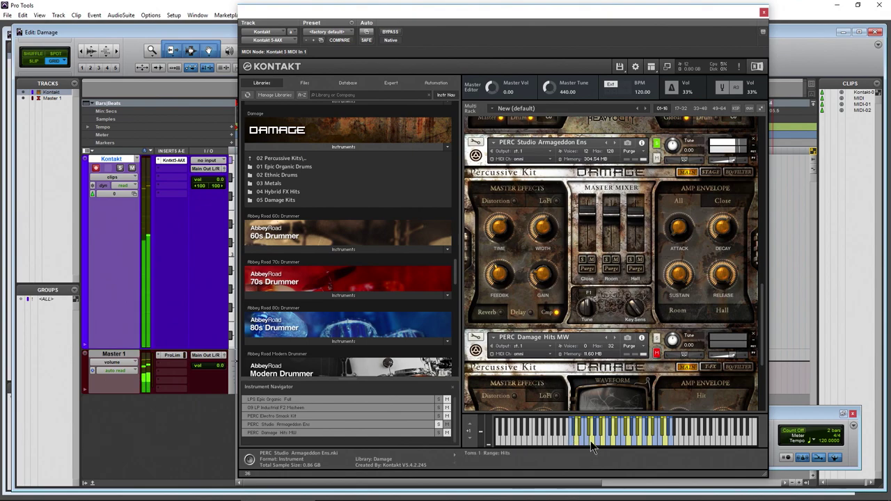
click(633, 433)
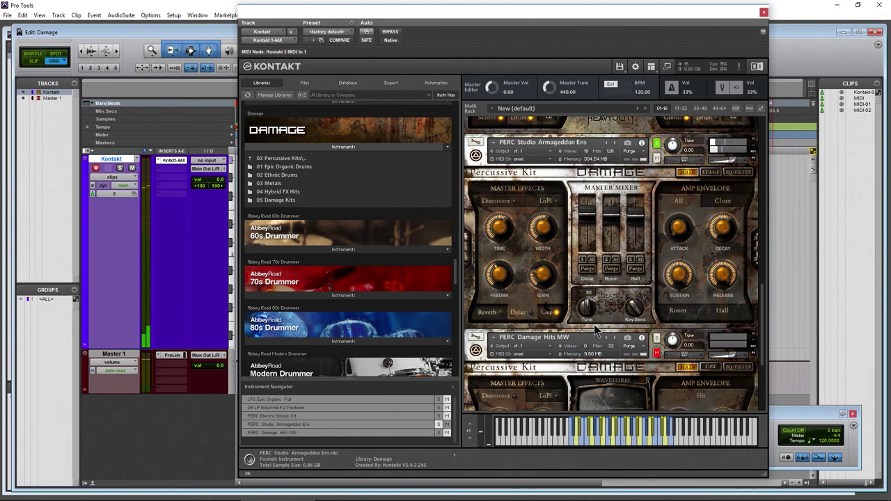
click(573, 444)
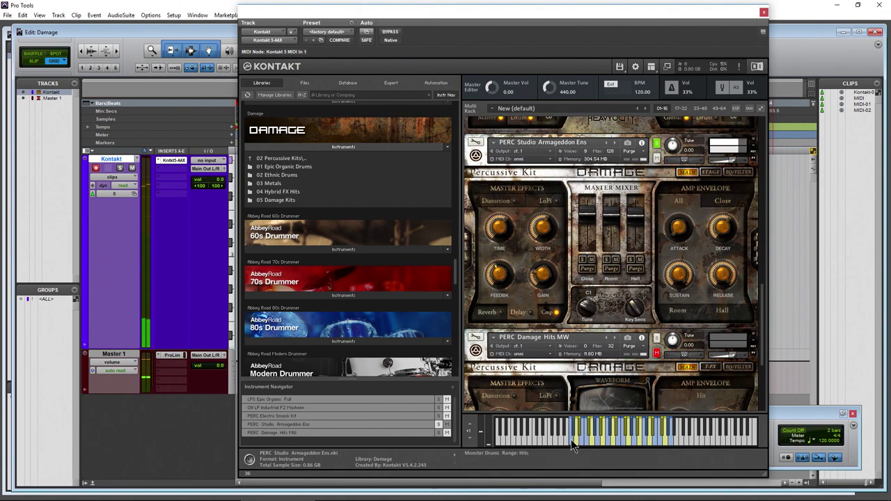
click(571, 439)
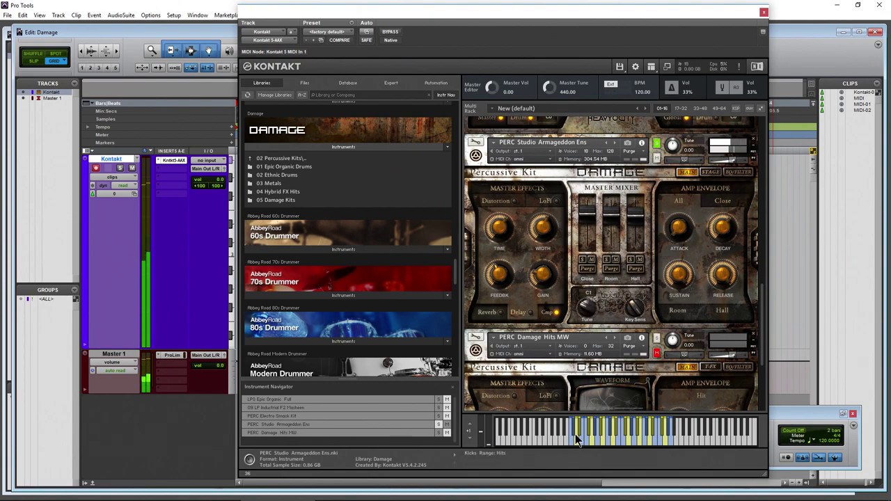
click(573, 430)
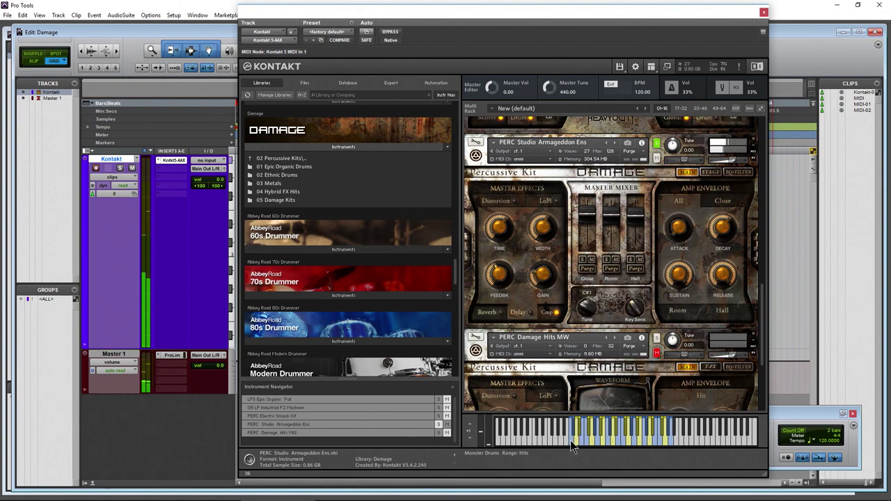
click(573, 430)
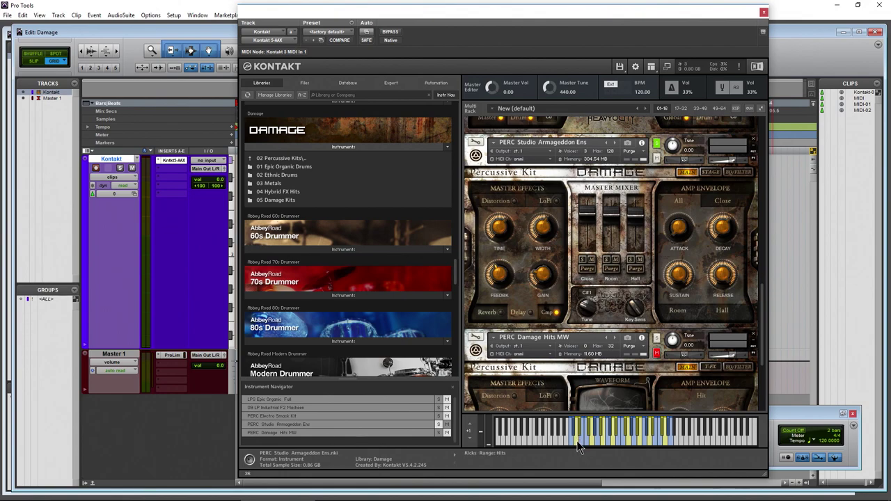
- Audition the low drum keys from C1 to E1, finishing with D1 selected for the Tune control
click(576, 442)
click(575, 442)
click(570, 441)
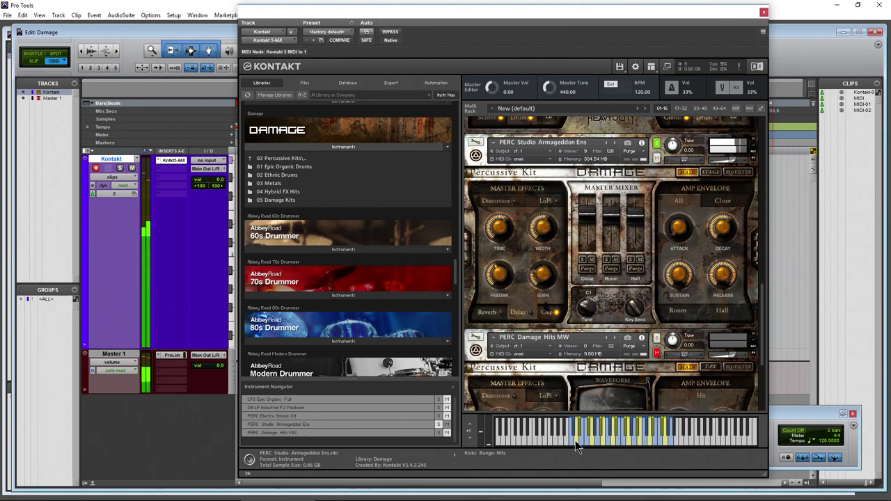
click(580, 440)
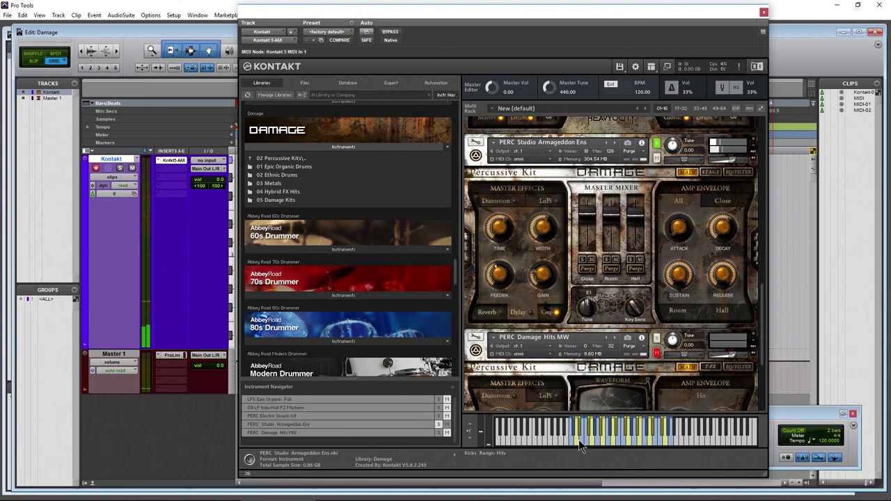
click(577, 441)
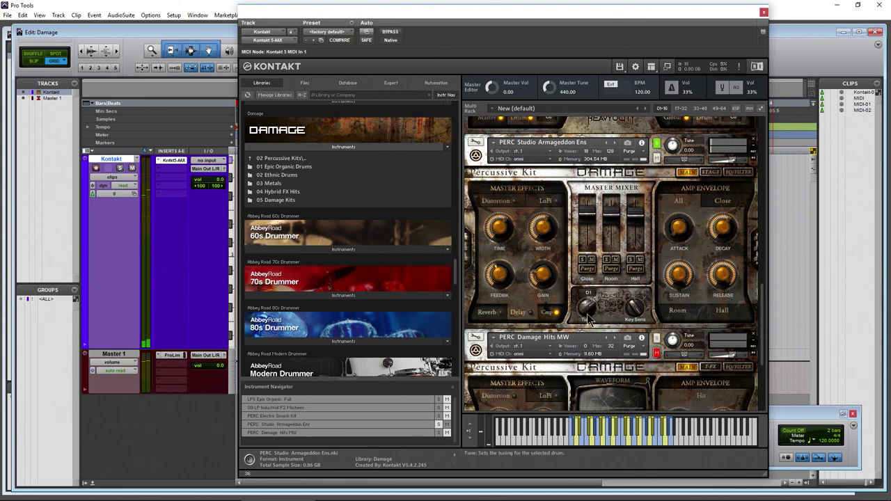
- Examine the Key Sens control and audition the C1 Monster Drums key
click(580, 442)
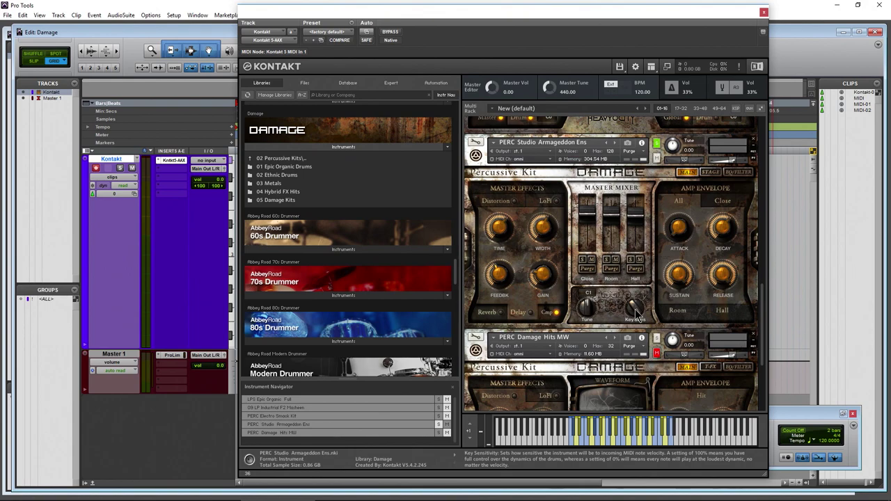
drag(636, 315, 635, 282)
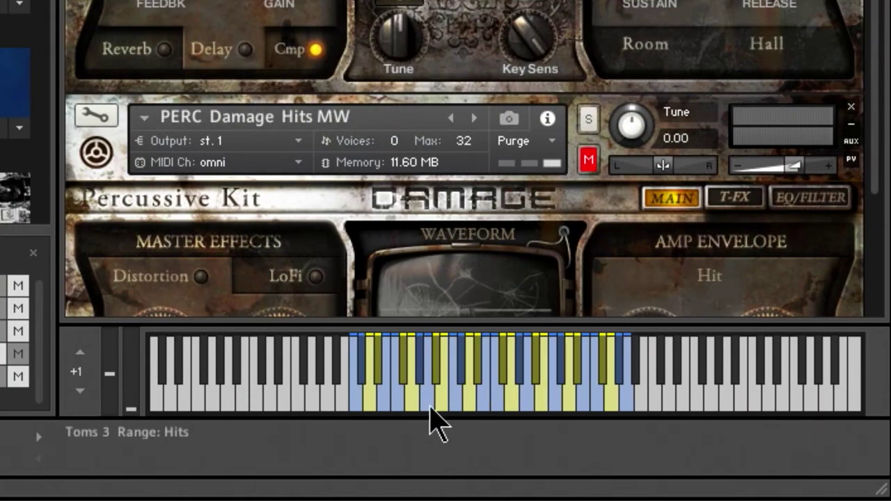
click(353, 409)
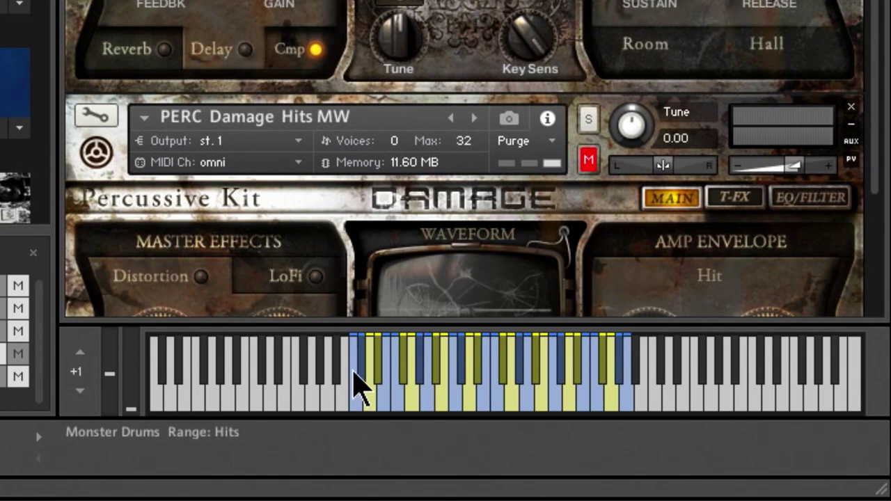
- Audition the C1 Monster Drums key at several velocities, from soft to loud, with the current Key Sens setting
click(354, 347)
click(355, 347)
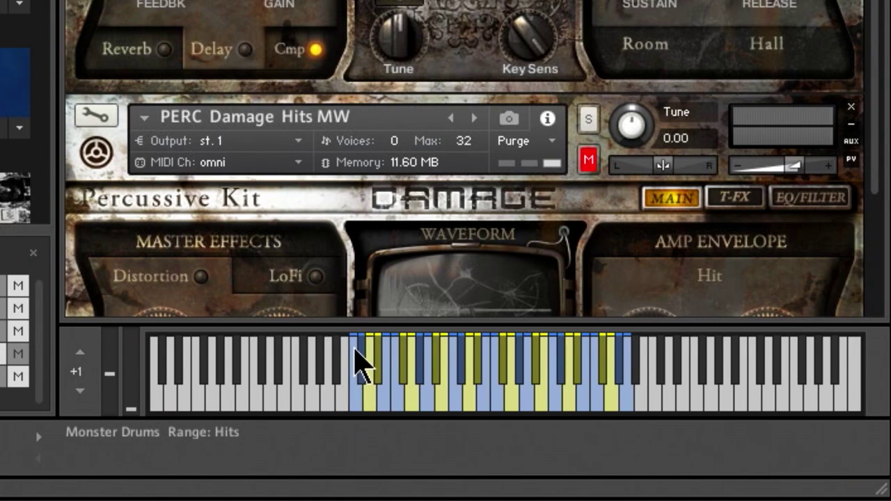
click(355, 348)
click(358, 369)
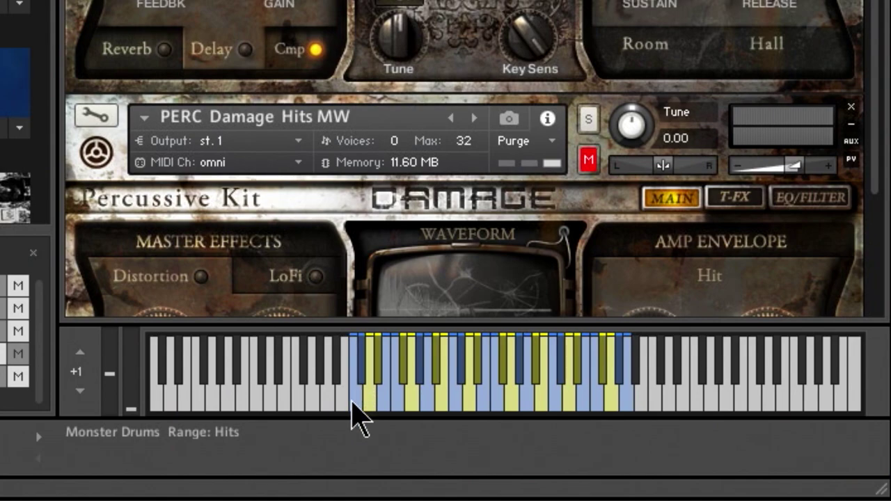
click(353, 401)
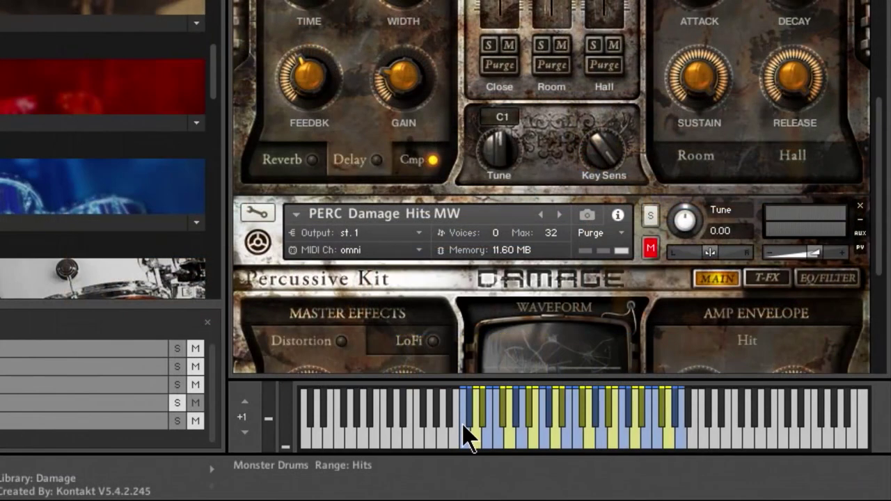
- Lower Key Sens to its minimum, audition C1 Monster Drums at soft and loud velocities, and readjust Key Sens
drag(591, 190, 593, 388)
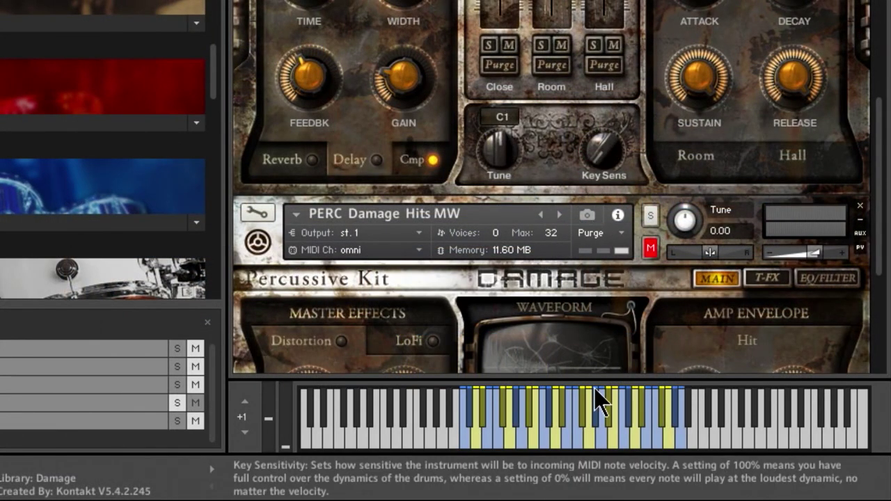
click(464, 403)
click(465, 404)
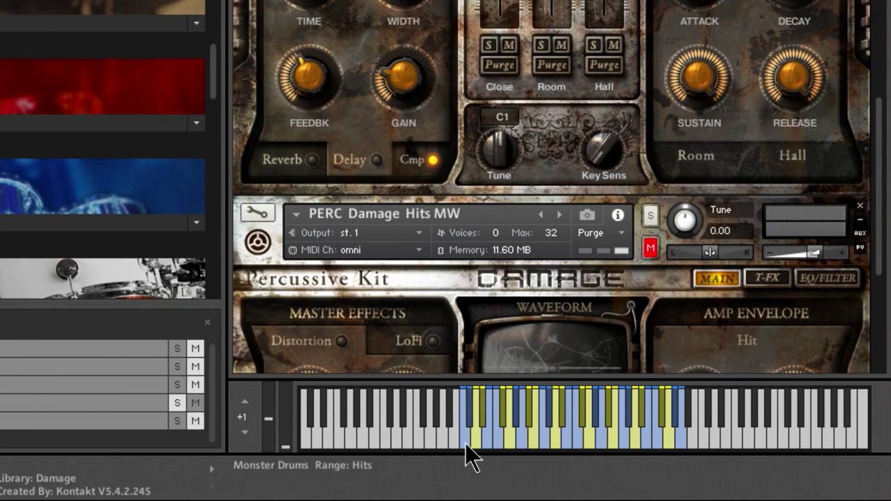
click(465, 399)
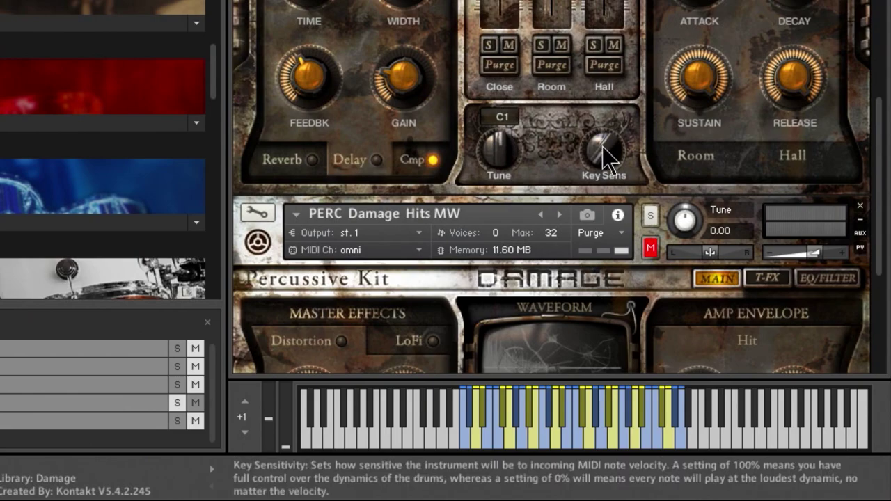
drag(602, 148, 603, 135)
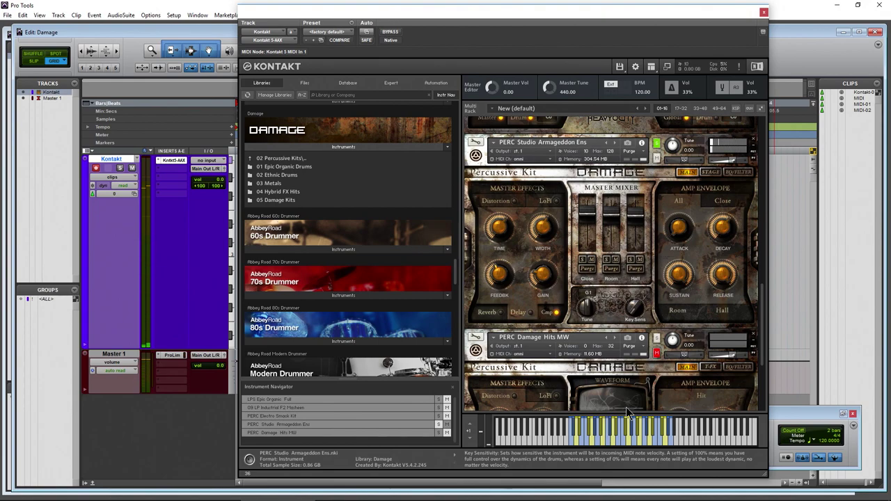
click(637, 313)
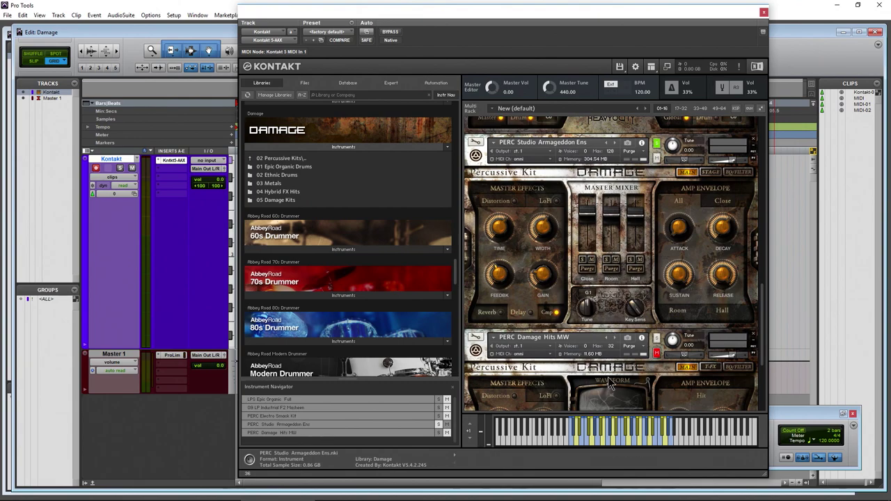
- Open the Stage page and audition keys such as C1, D1 and A1, finishing with C1 Monster Drums selected for positioning
click(710, 171)
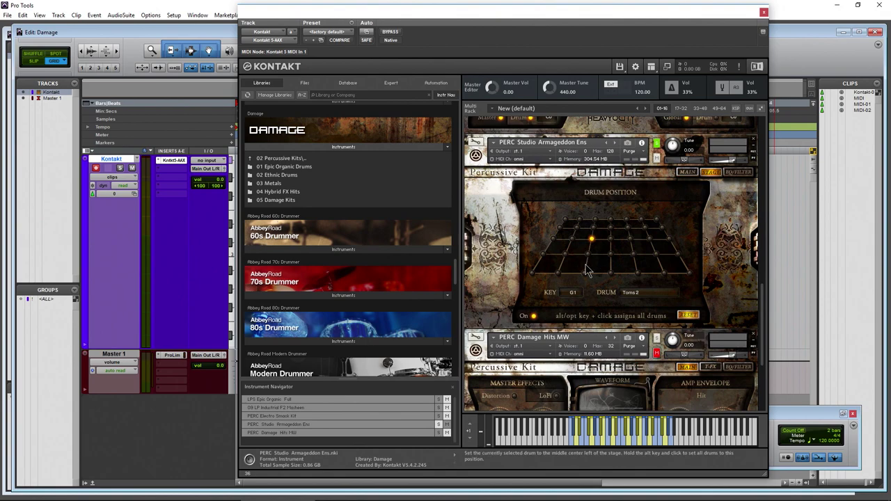
click(533, 316)
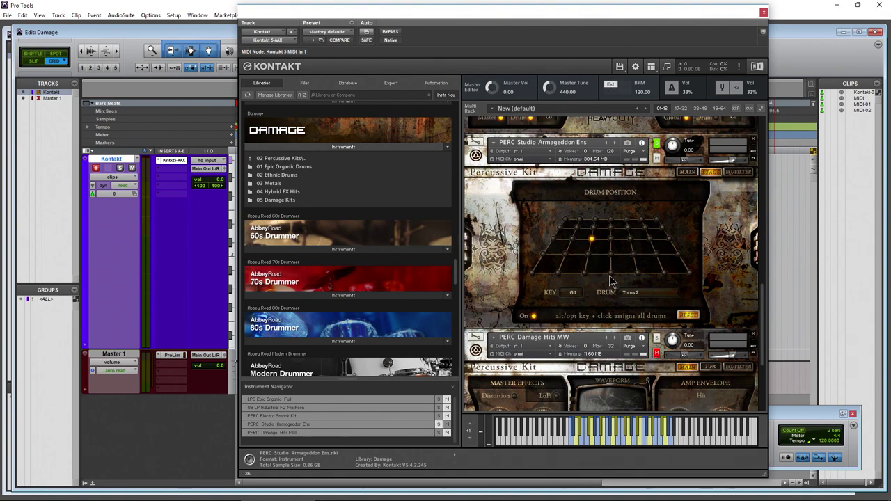
click(570, 440)
click(575, 440)
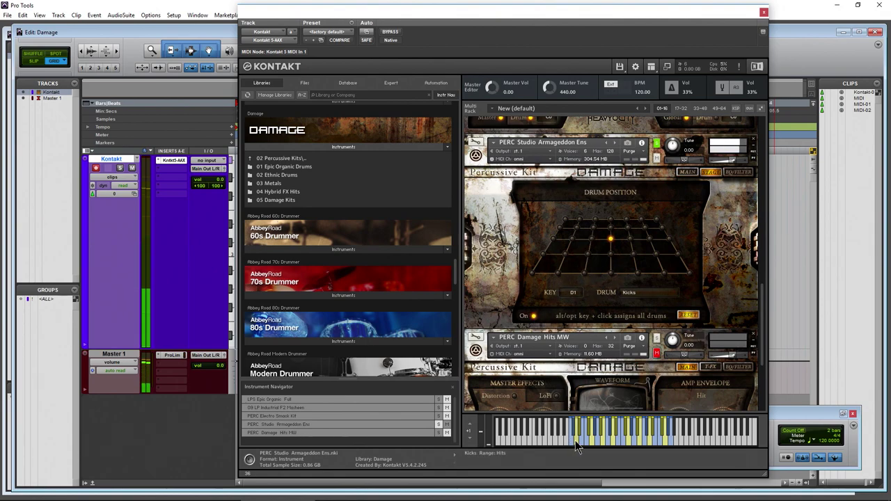
click(582, 441)
click(599, 442)
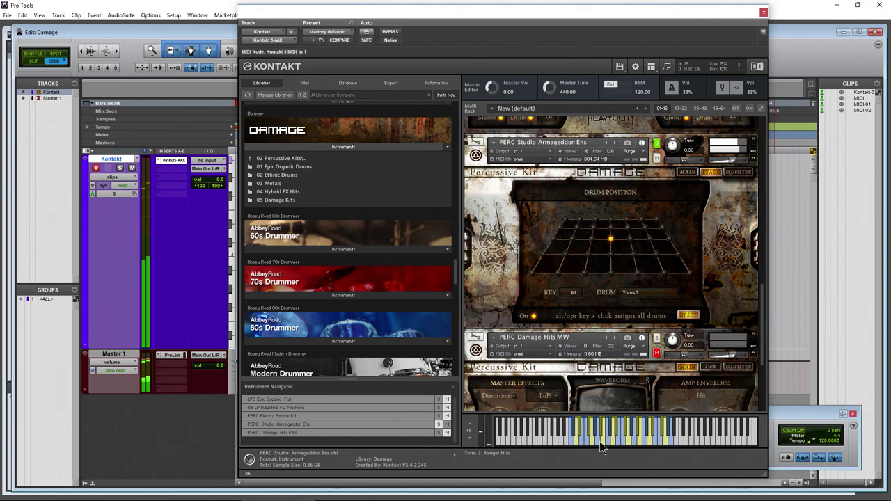
click(602, 447)
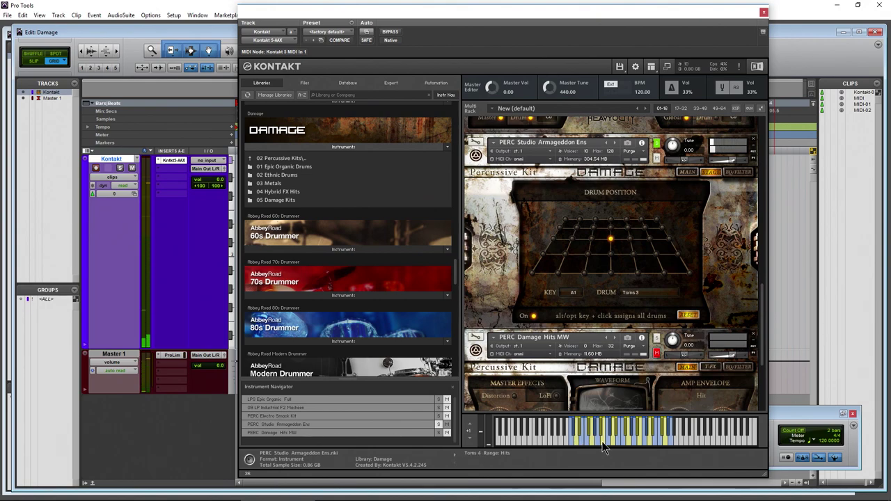
click(572, 444)
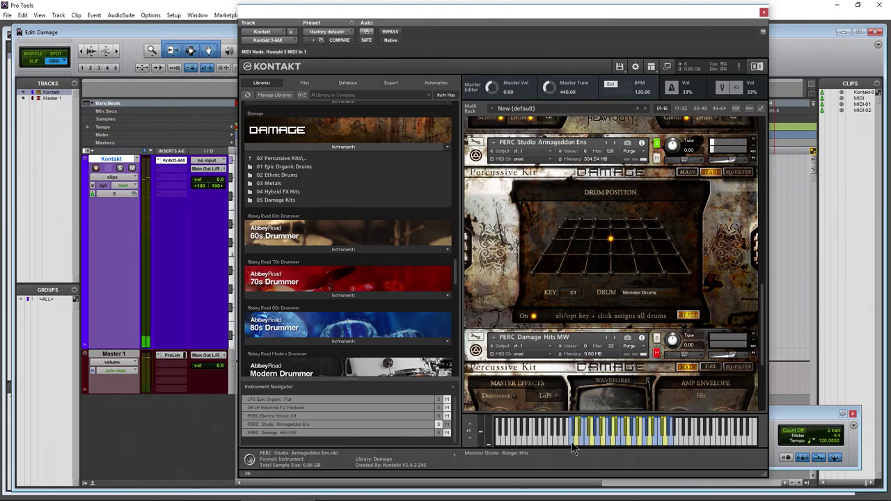
click(572, 444)
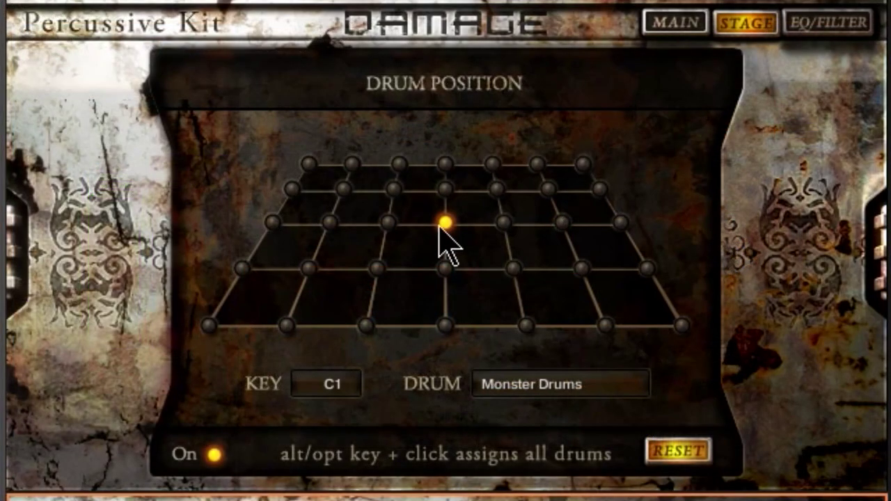
- Try Monster Drums at front centre, rear centre and the far left of the second row, and return it to the grid's centre
click(444, 325)
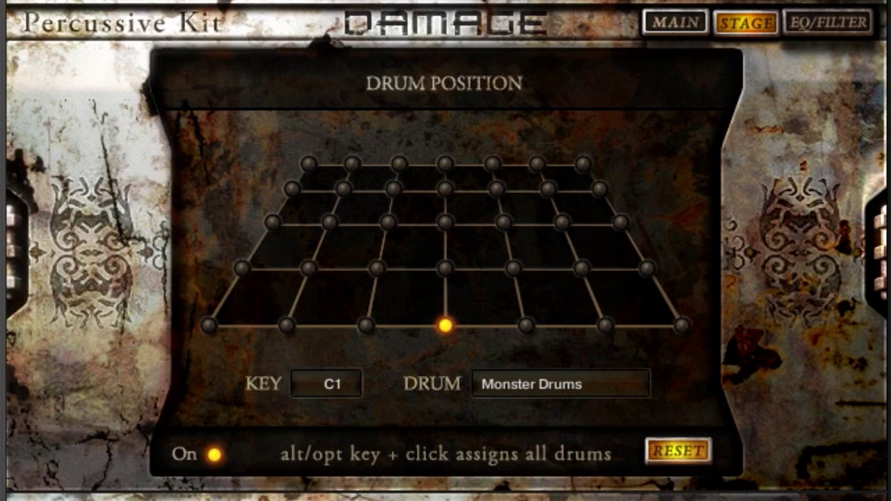
click(446, 165)
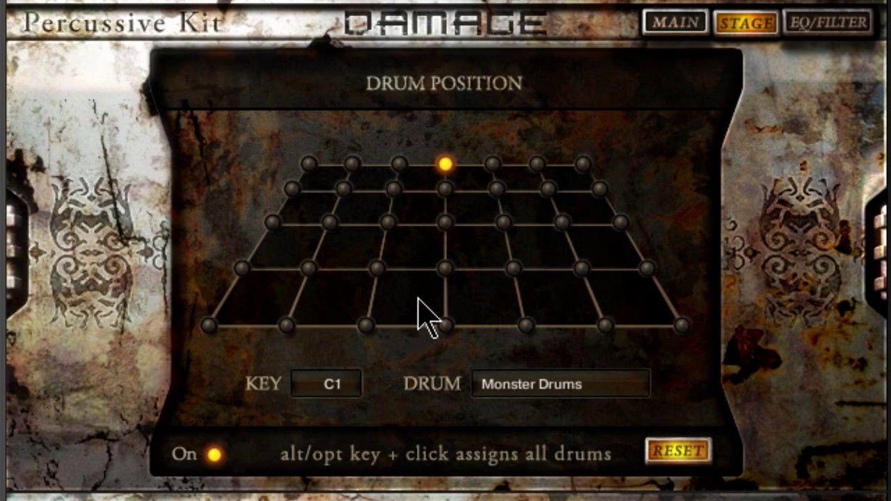
click(242, 269)
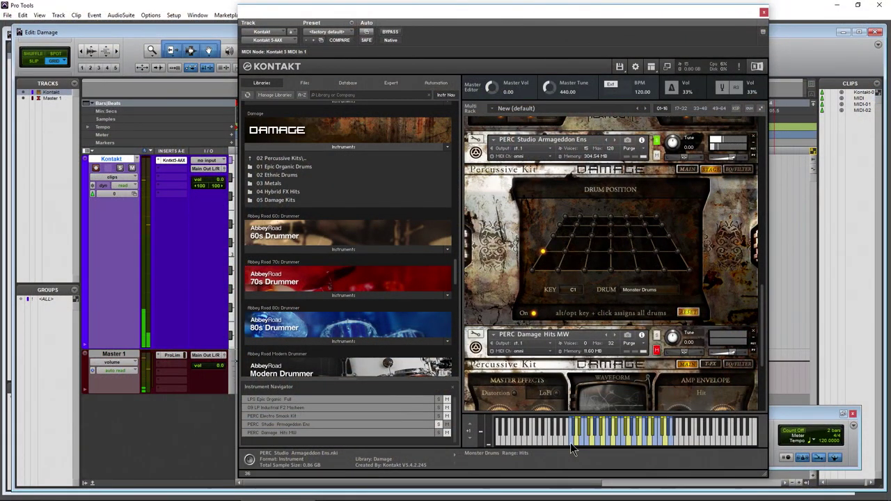
click(610, 236)
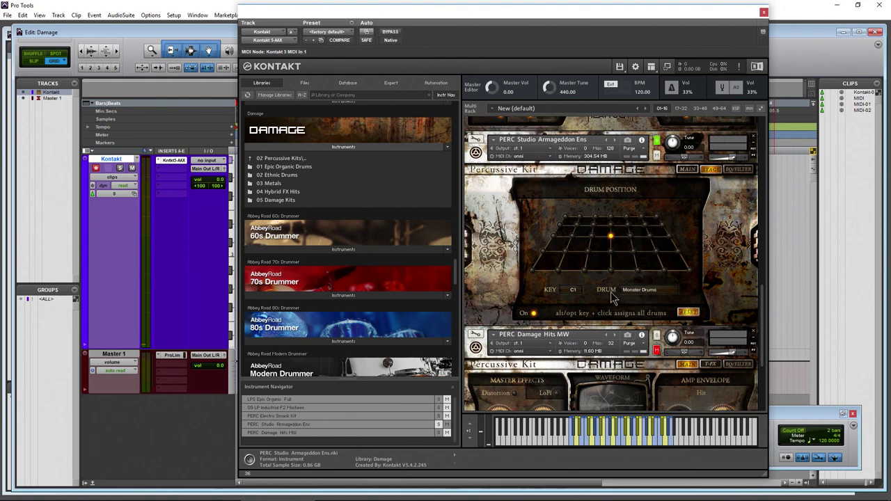
- Audition keys across the kit, including A1 Toms 3, G2 Tom Brushes 2 and E3 Rims 3, to check their stage positions
click(582, 440)
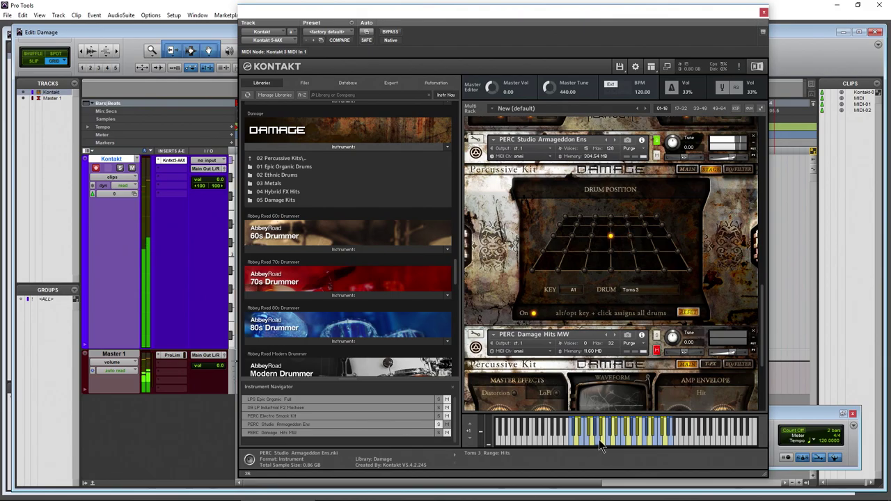
click(629, 435)
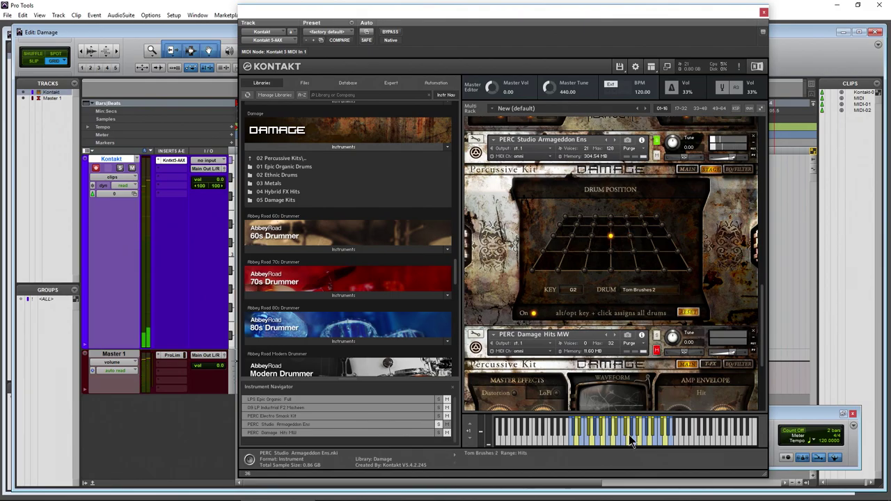
click(654, 432)
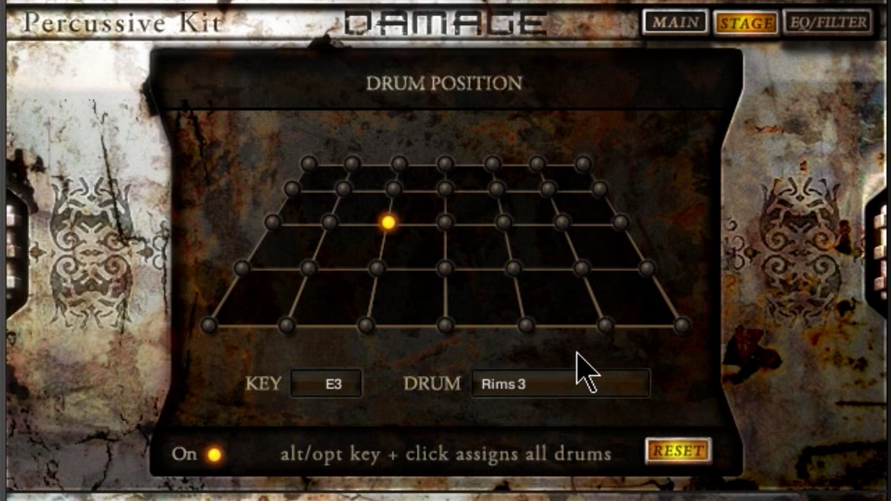
- Try Monster Drums at the front-right corner with drum positioning switched off, switch positioning back on, and return the drum to the centre
click(216, 456)
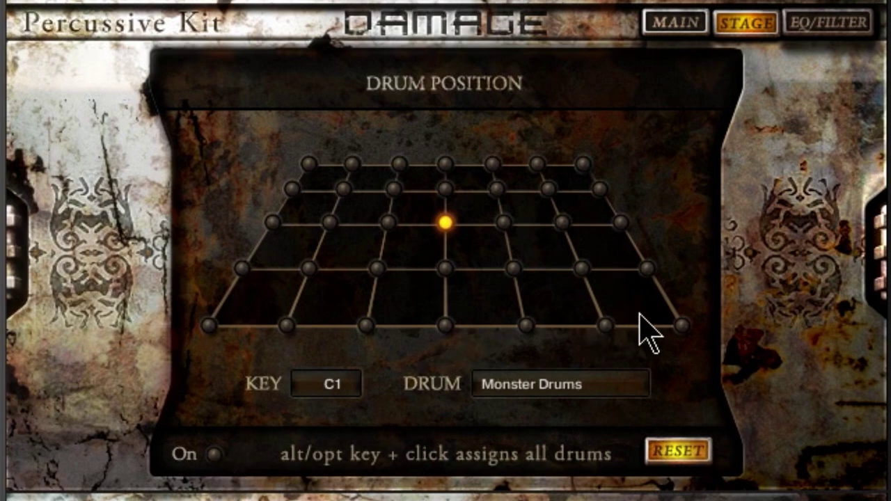
click(682, 325)
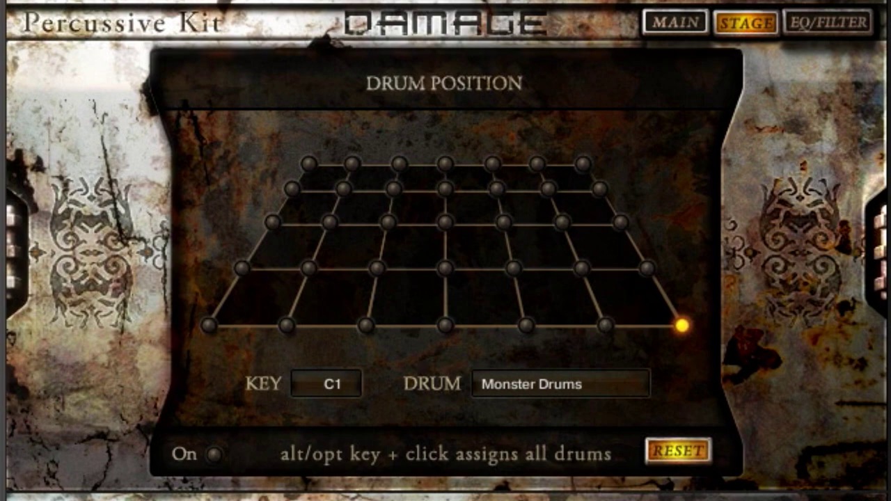
click(214, 454)
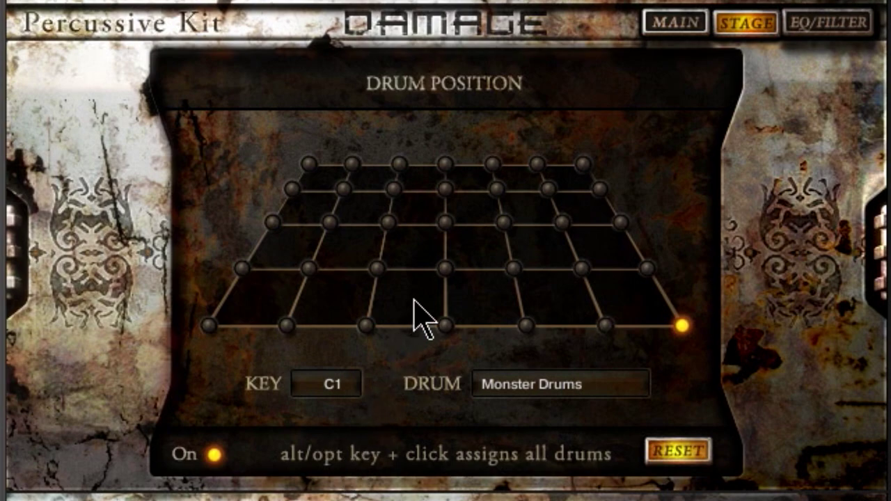
click(445, 224)
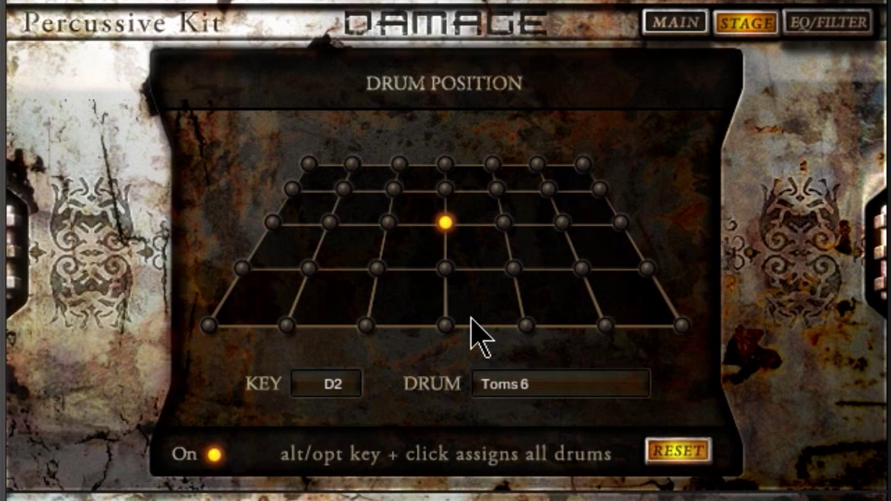
- Move D2 Toms 6 to the third point of the front row, and reset all drum positions
click(445, 269)
click(367, 325)
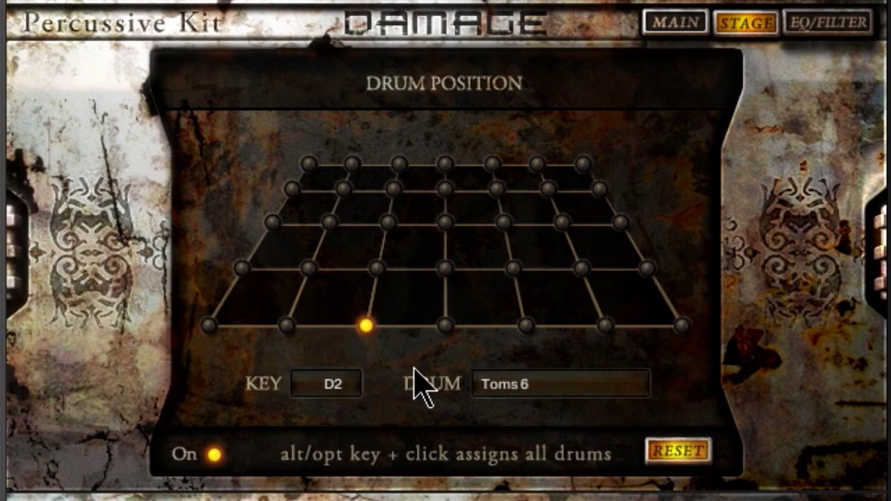
click(691, 457)
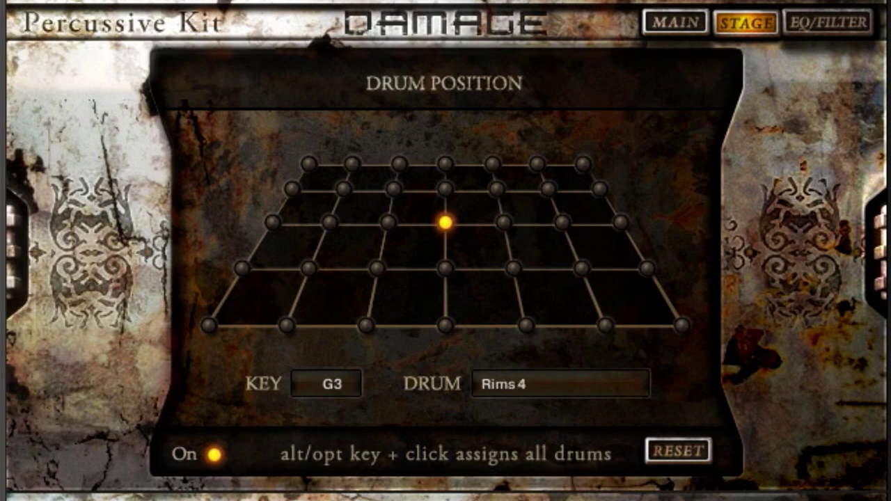
- Open the EQ/Filter page and compare the master equalizer with the selected drum's equalizer
click(827, 24)
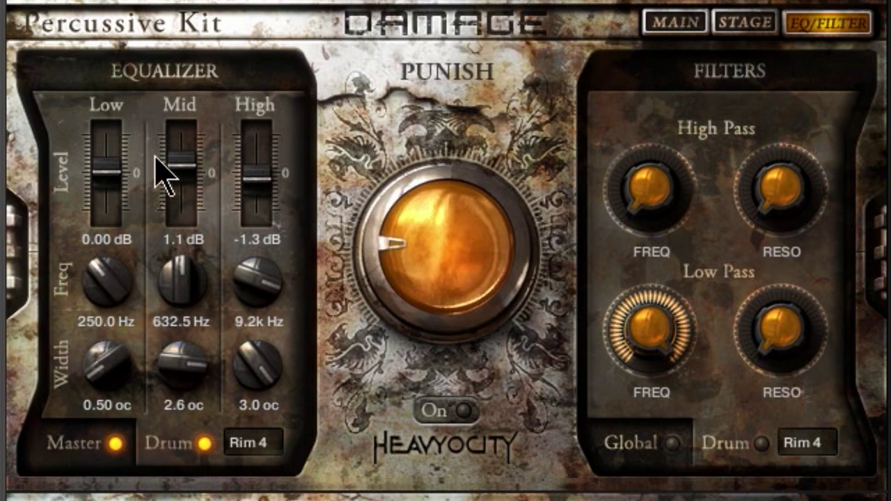
click(84, 442)
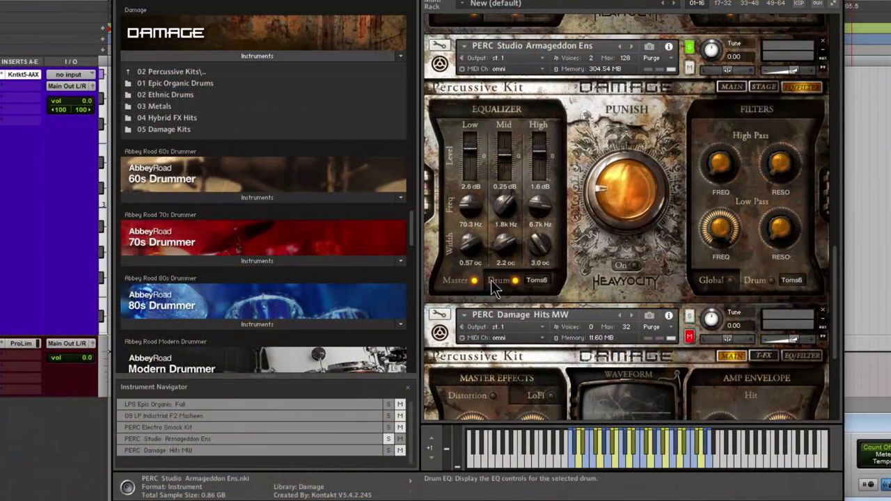
click(493, 279)
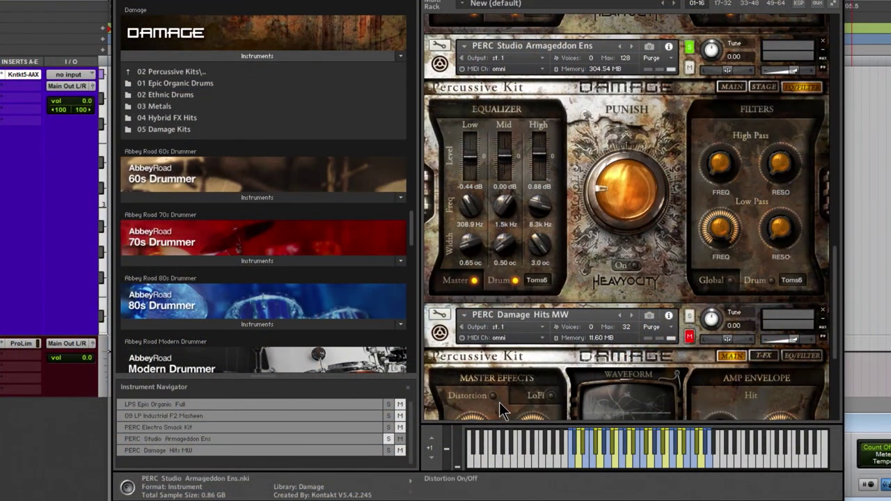
- Set the C1 Monster Drums low EQ band to 4.4 dB, 182.0 Hz and 0.80 oc width, and audition the drum
click(570, 465)
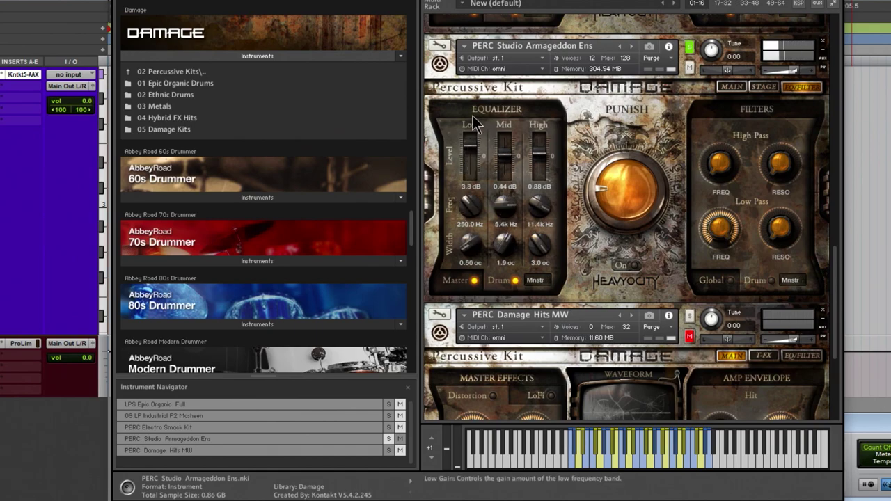
drag(472, 143, 476, 115)
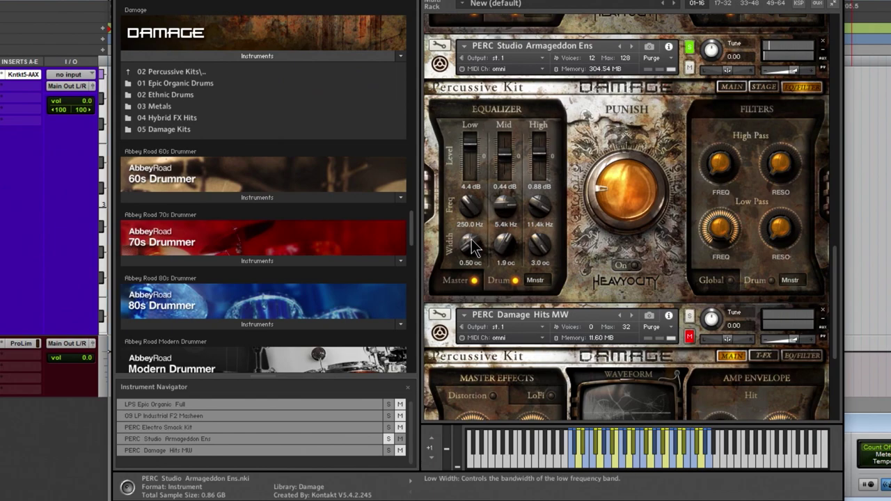
drag(473, 245, 475, 218)
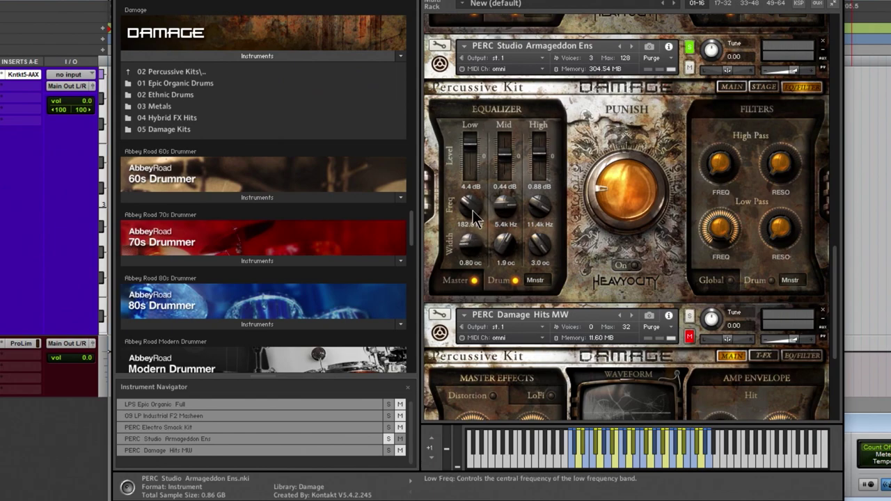
click(572, 465)
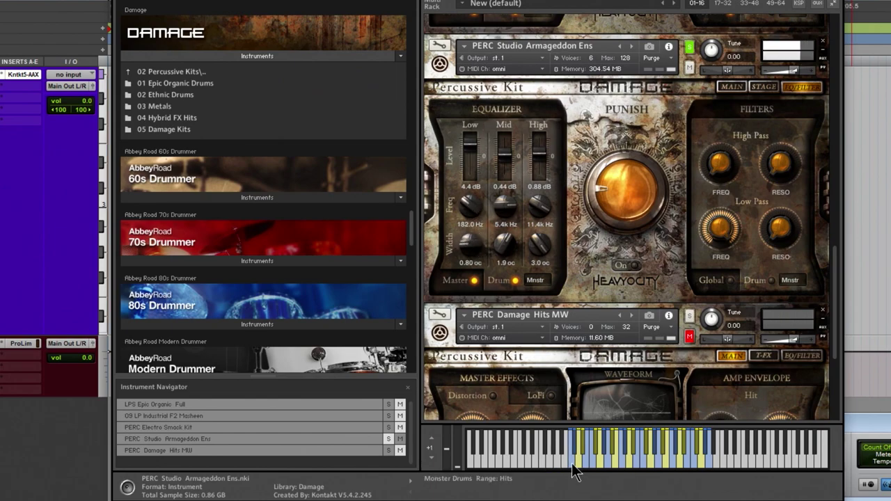
- Set the Kicks drum's EQ levels to -1.8 dB low and 6.0 dB high, and audition it against the Monster Drums
click(580, 463)
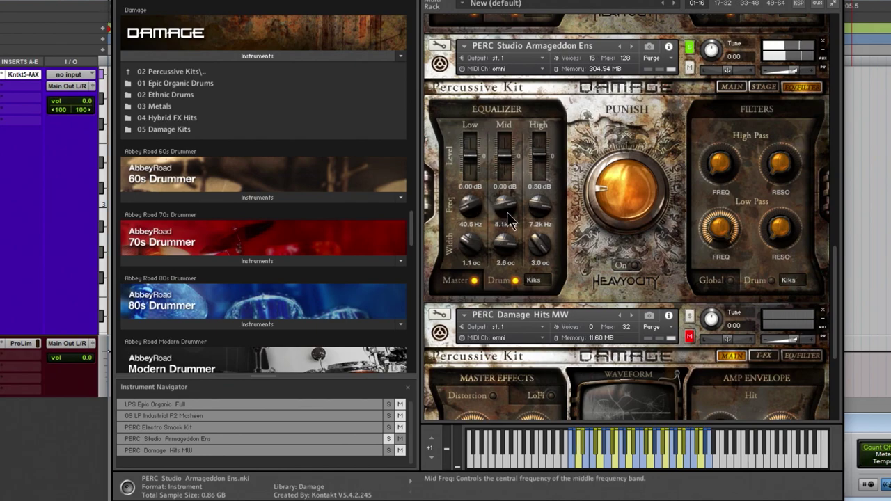
drag(470, 164, 471, 182)
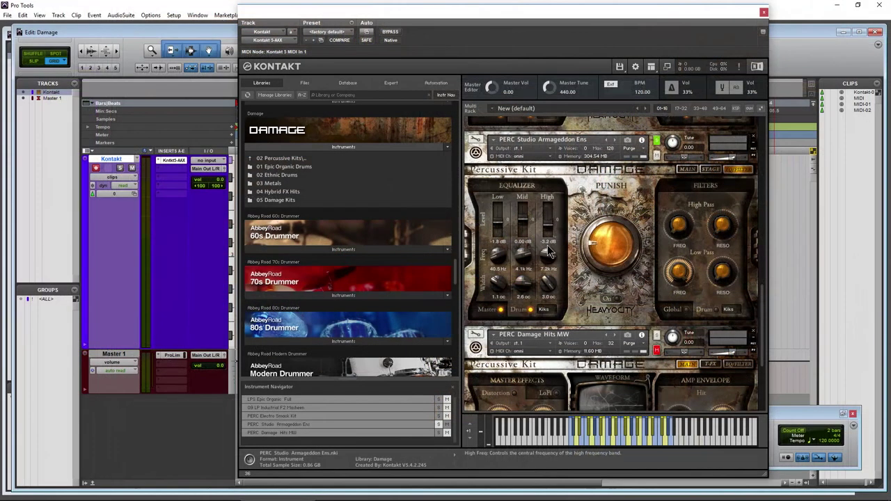
drag(540, 146, 545, 118)
drag(550, 192, 550, 185)
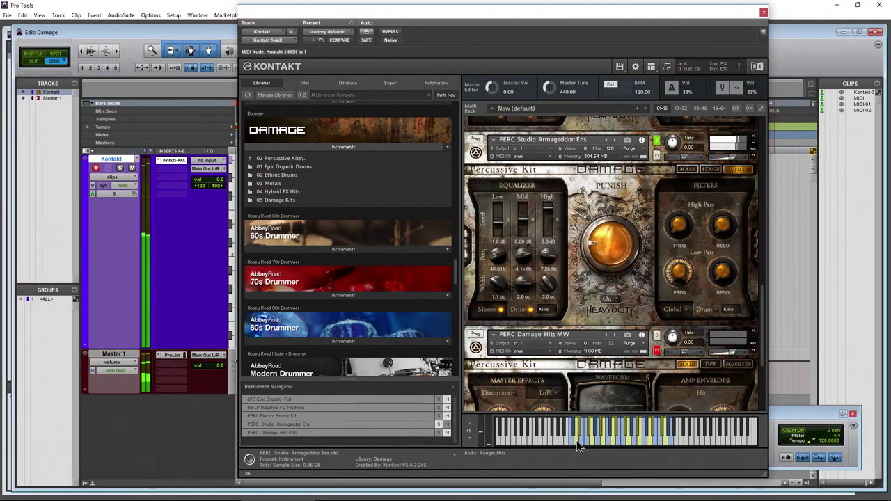
click(571, 440)
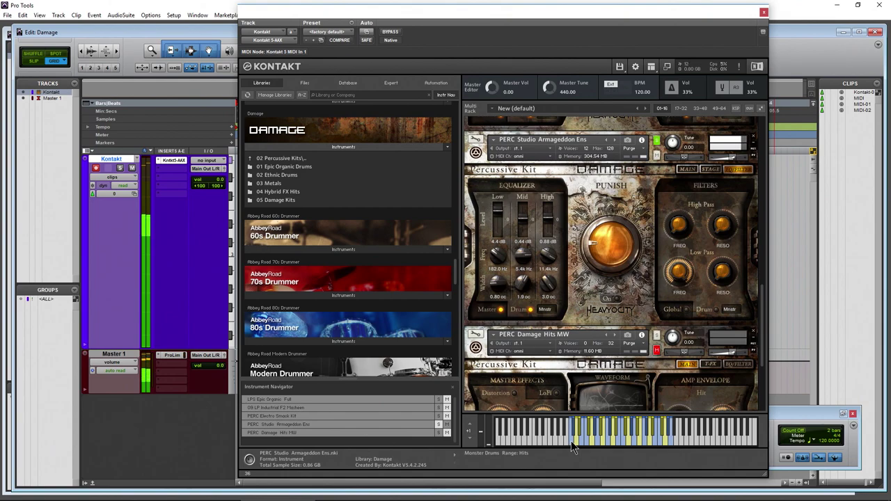
- Switch off the Monster Drums' own equalizer and display the master equalizer settings beside the Punish control
click(530, 310)
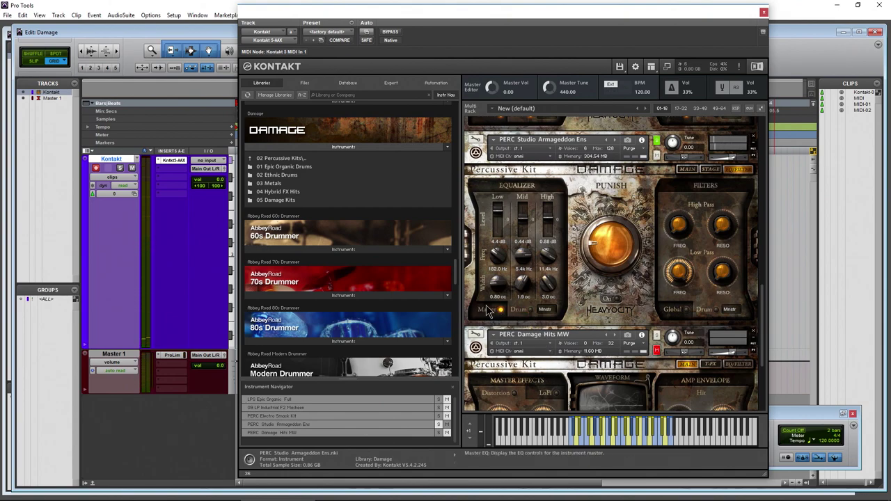
click(501, 311)
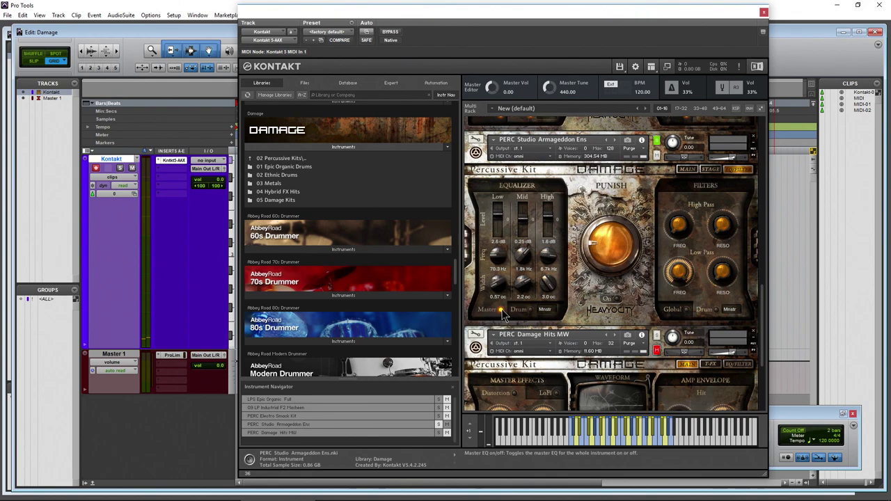
click(616, 298)
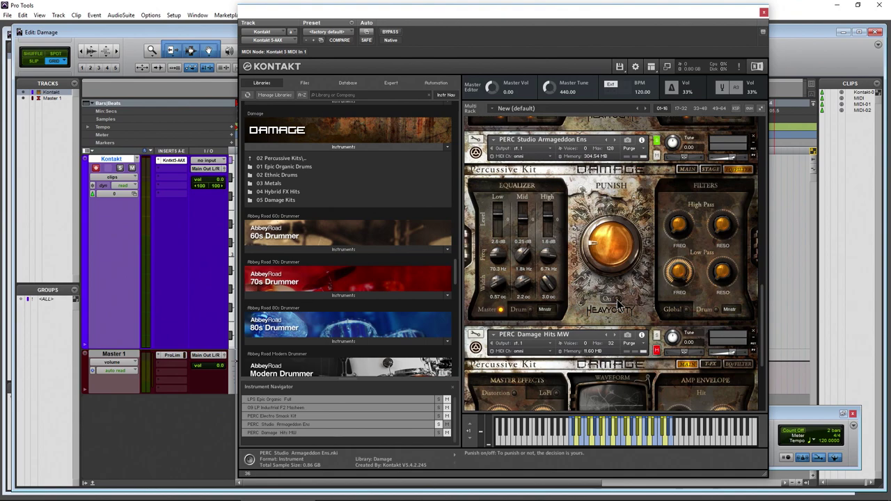
- Enable the Toms 3 drum filter with a high-pass frequency of 993.3 Hz, and compare it with the Brsh2 drum
click(599, 440)
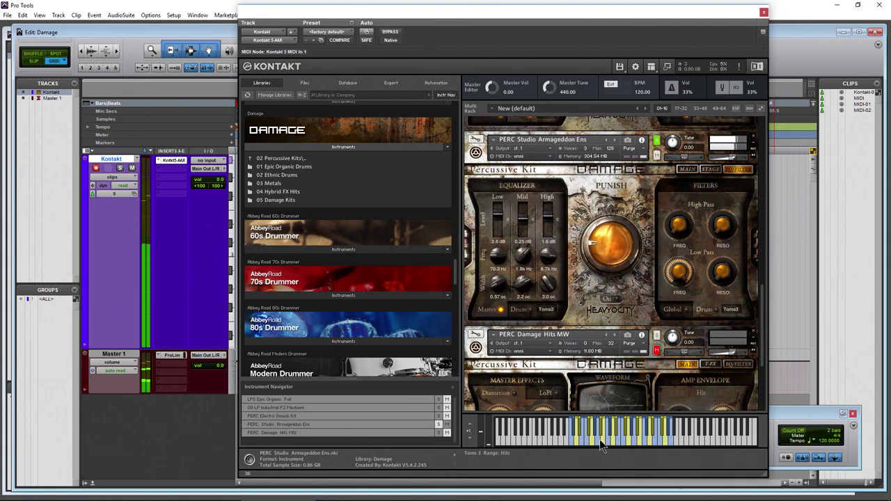
click(715, 310)
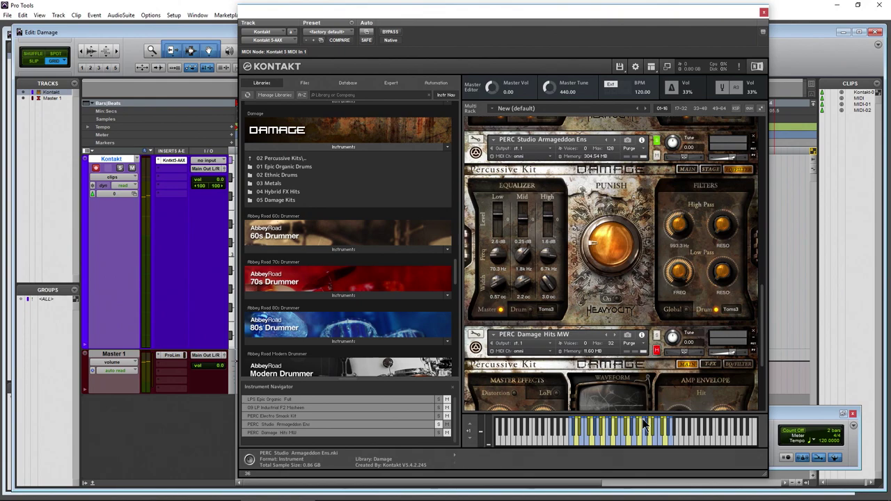
click(626, 442)
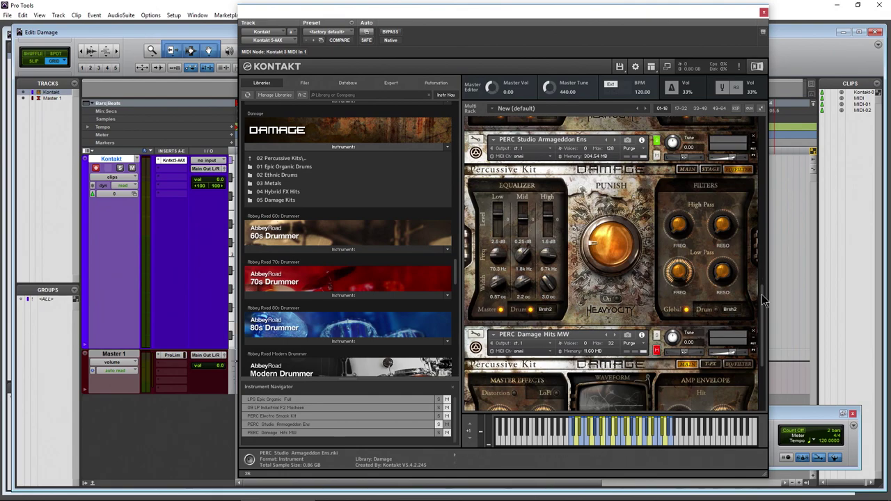
- Locate PERC Damage Hits MW.nki in the 04 Hybrid FX Hits folder and solo its loaded instrument in the rack
drag(762, 294, 764, 343)
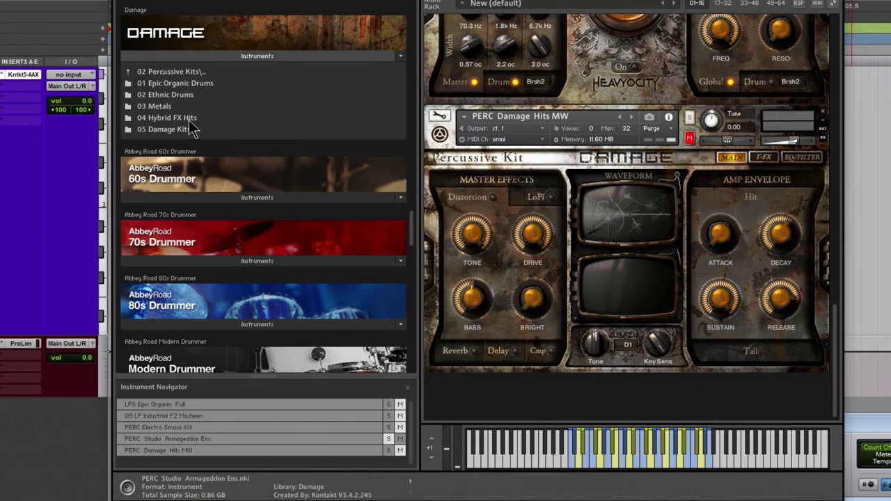
double_click(187, 118)
click(177, 85)
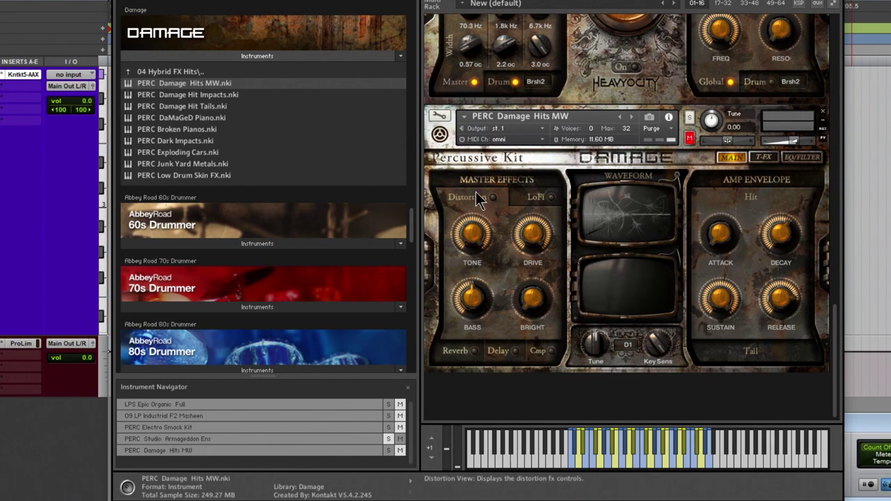
click(692, 123)
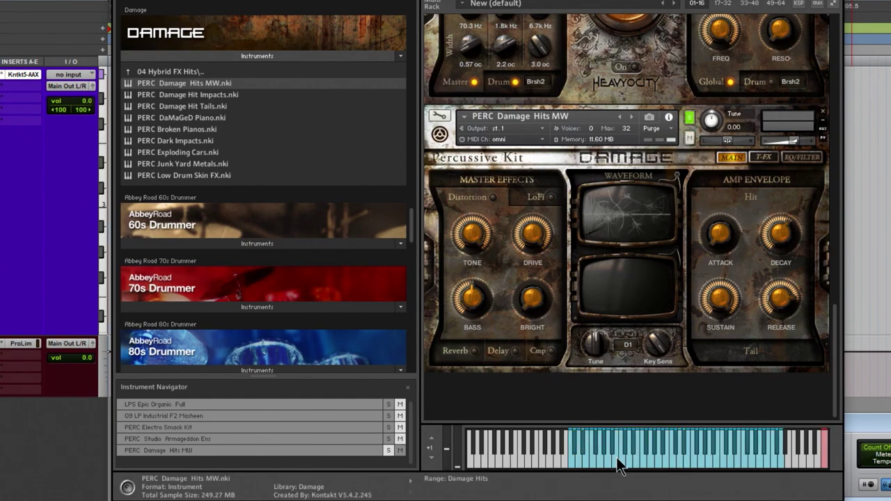
- Shift the on-screen keyboard's displayed octave range to +2
click(433, 459)
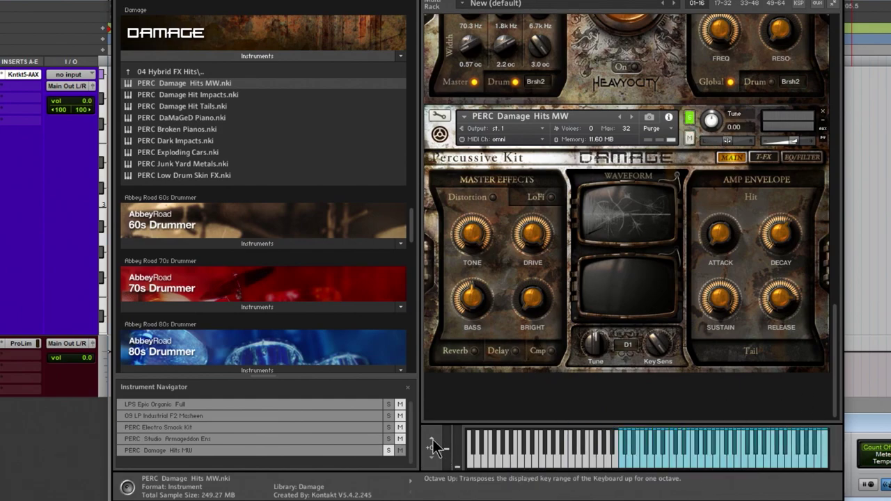
click(432, 440)
click(432, 440)
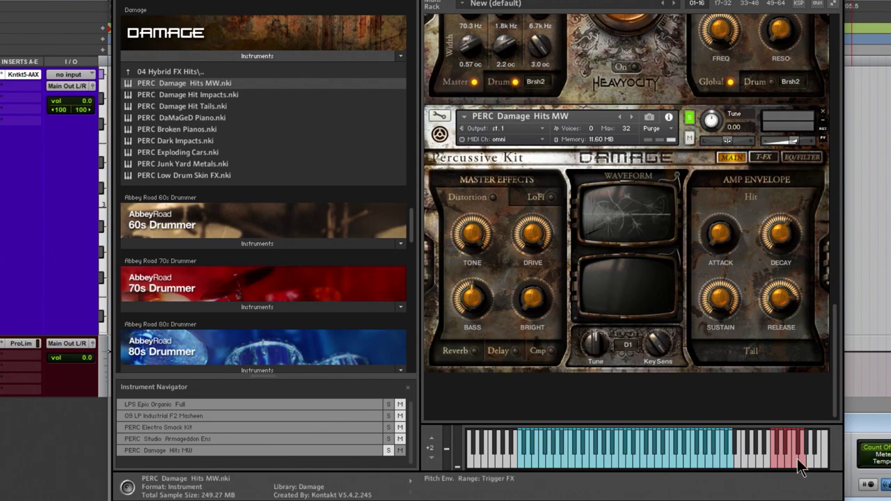
- Audition the lowest hits of PERC Damage Hits MW, including C1, D1, E1 and G1
click(527, 465)
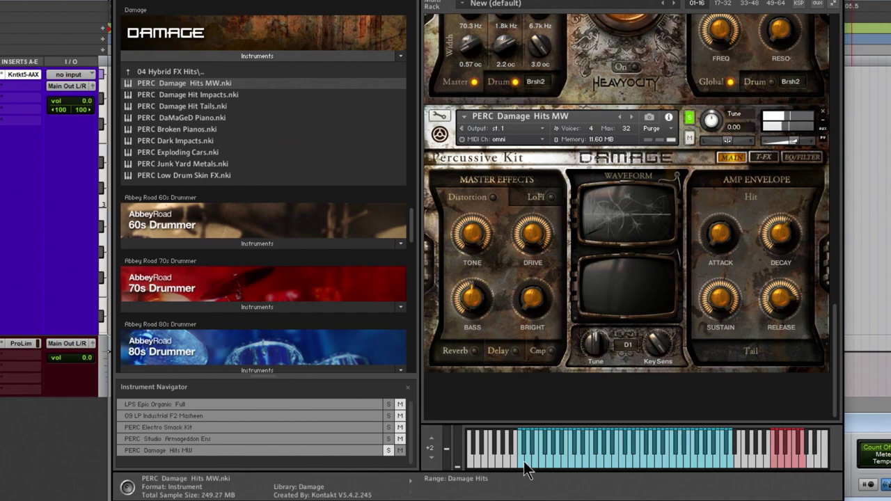
click(521, 461)
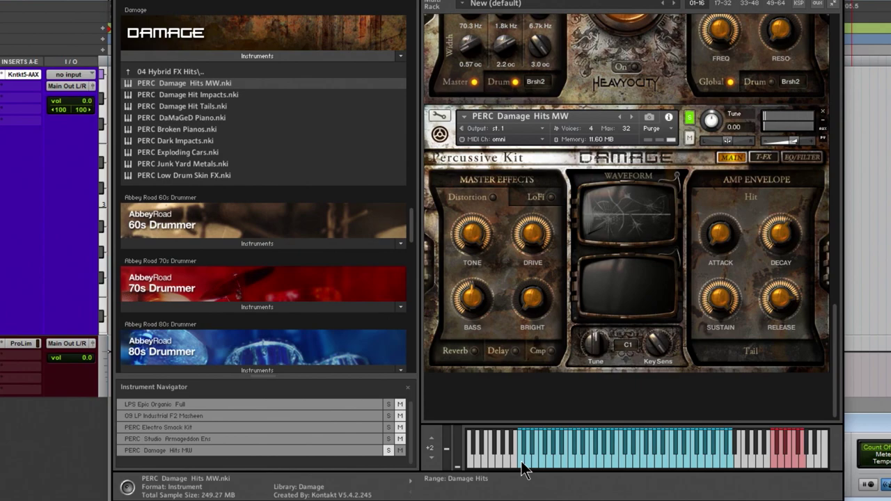
click(521, 461)
click(529, 465)
click(537, 465)
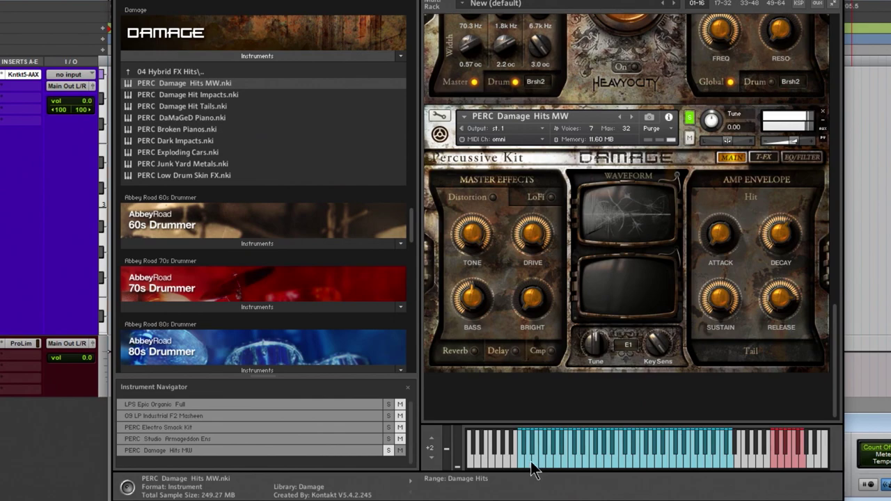
click(540, 467)
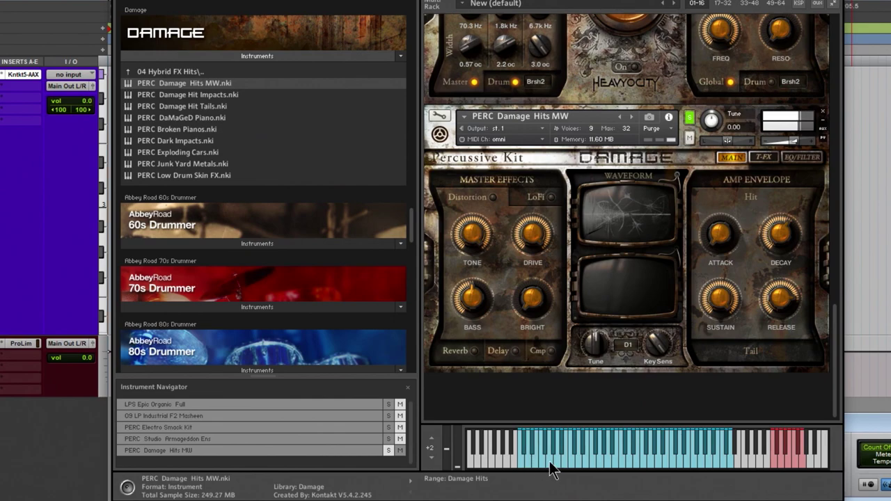
click(552, 465)
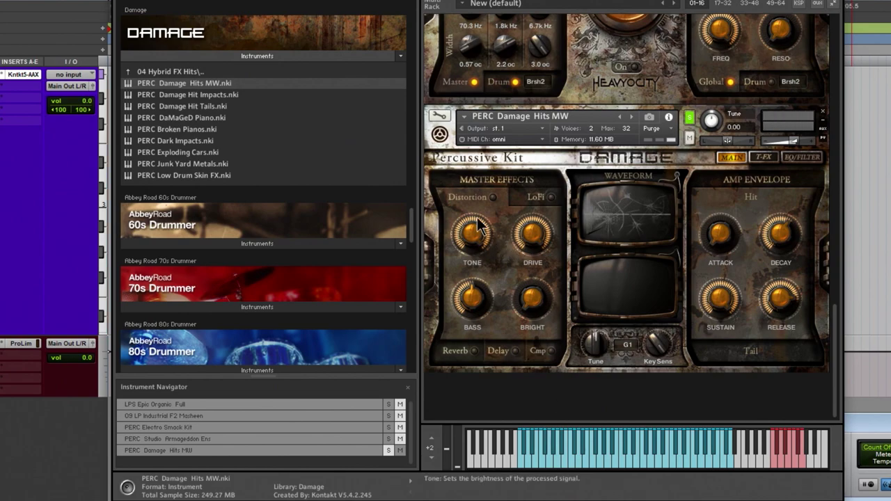
- Review the LoFi, reverb, delay and compressor controls of the master effects, ending on the reverb page
click(535, 199)
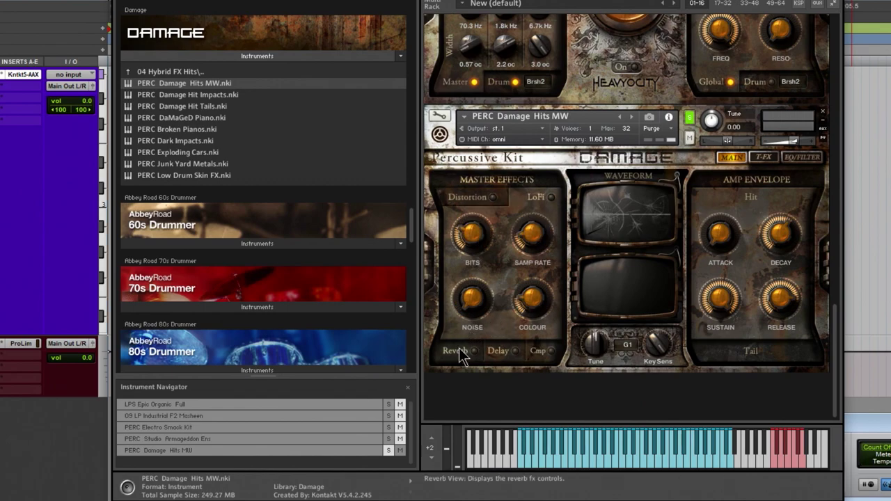
click(456, 351)
click(496, 350)
click(540, 351)
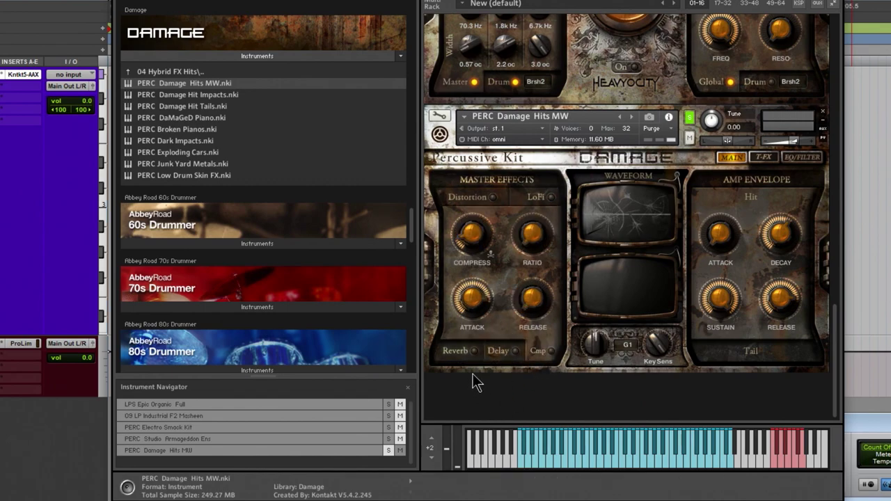
click(465, 350)
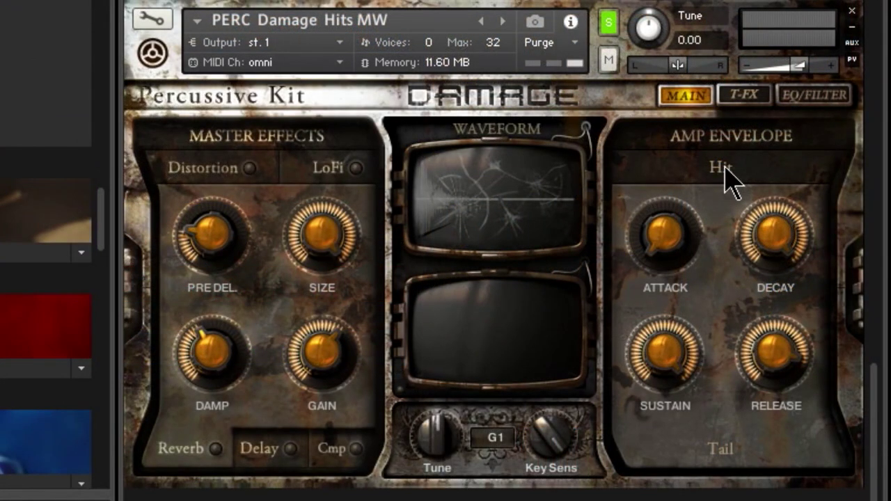
- Compare the Hit and Tail amp envelopes, and lower the PERC Damage Hits MW instrument volume slightly
click(724, 174)
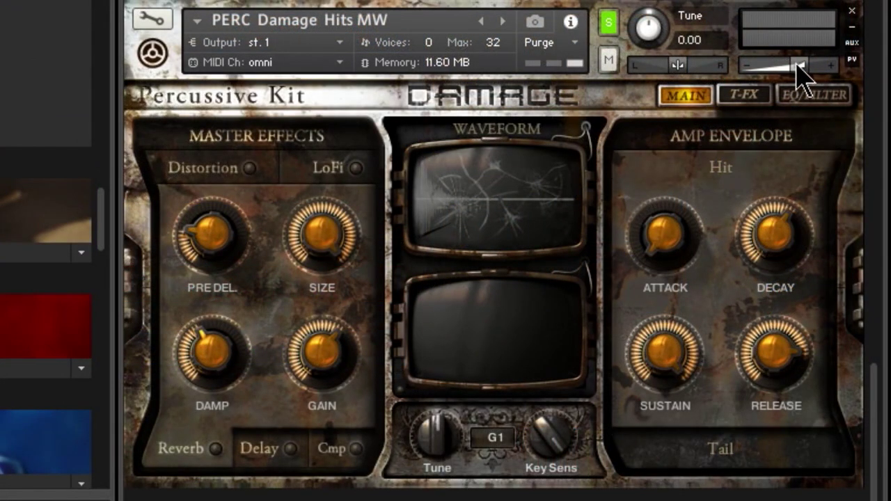
drag(797, 63, 791, 61)
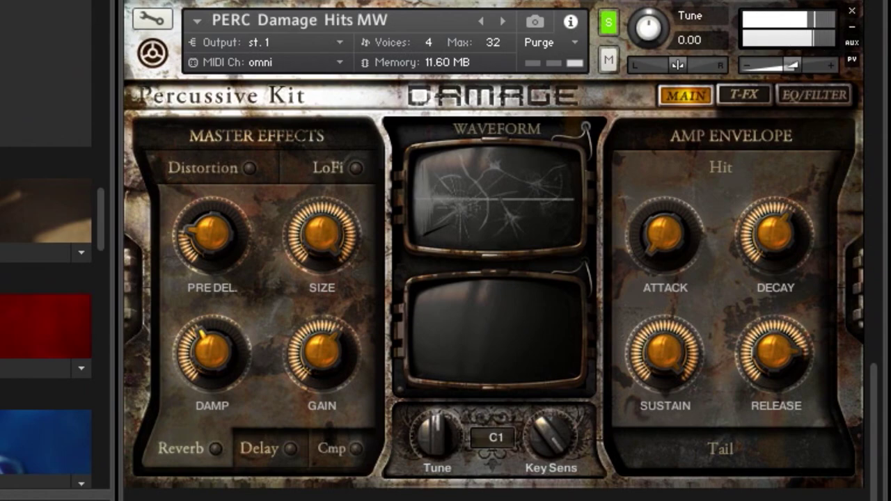
click(734, 463)
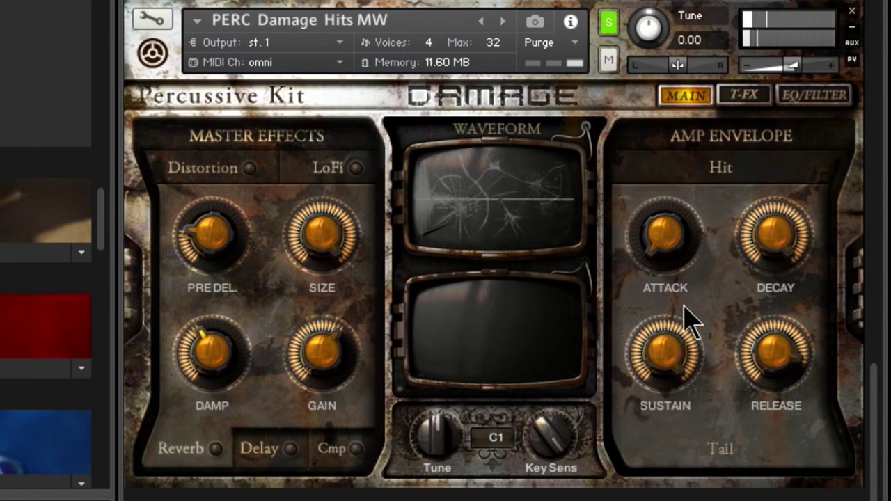
- Turn the Tail envelope's sustain down to minimum and reduce its decay and release
drag(677, 240, 665, 497)
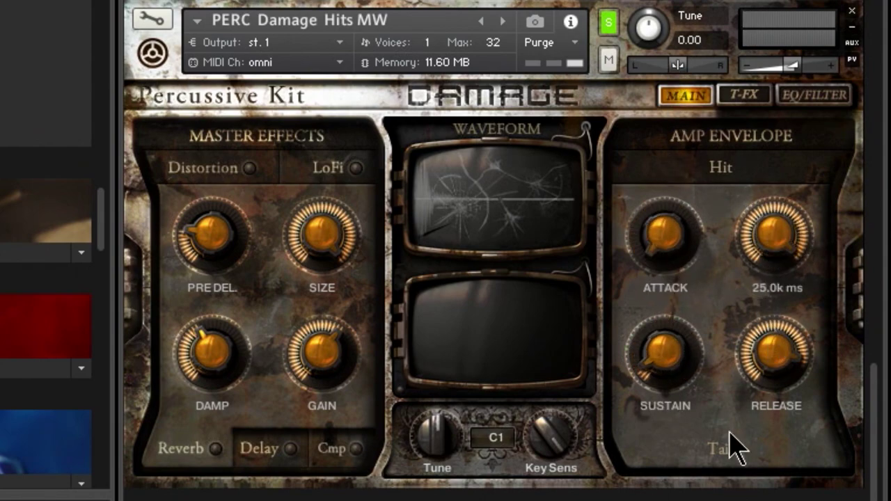
drag(775, 236, 780, 433)
drag(778, 362, 779, 473)
click(672, 239)
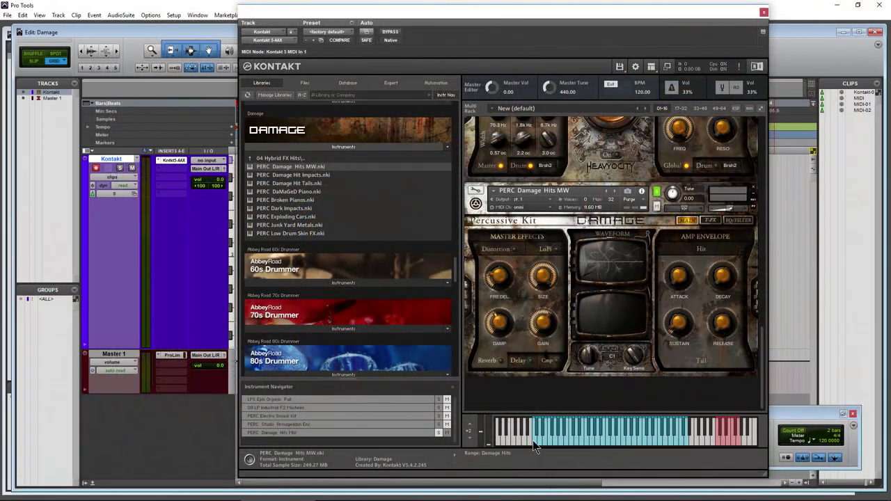
- Audition the C1 hit repeatedly with the modulation wheel raised and watch the two waveform displays
click(532, 435)
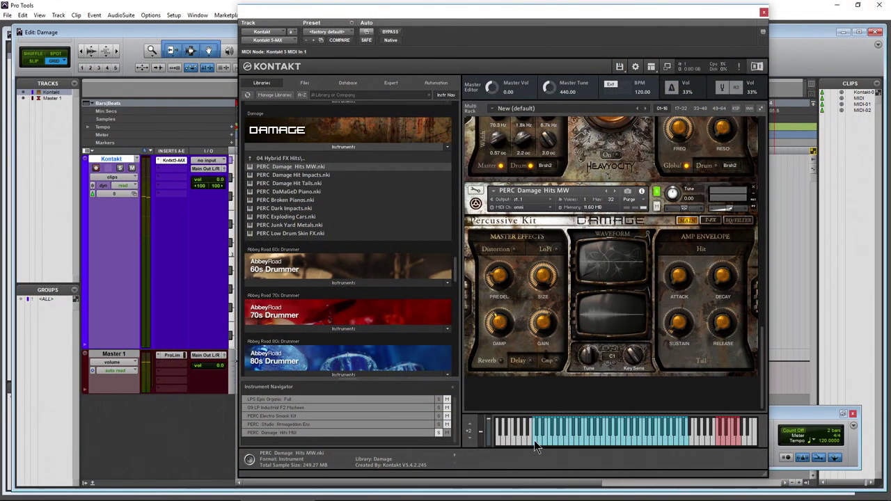
click(535, 440)
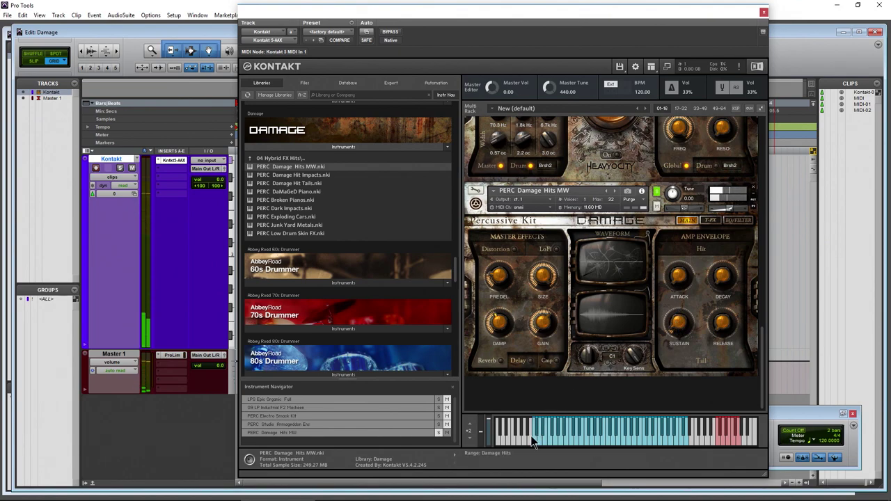
click(534, 442)
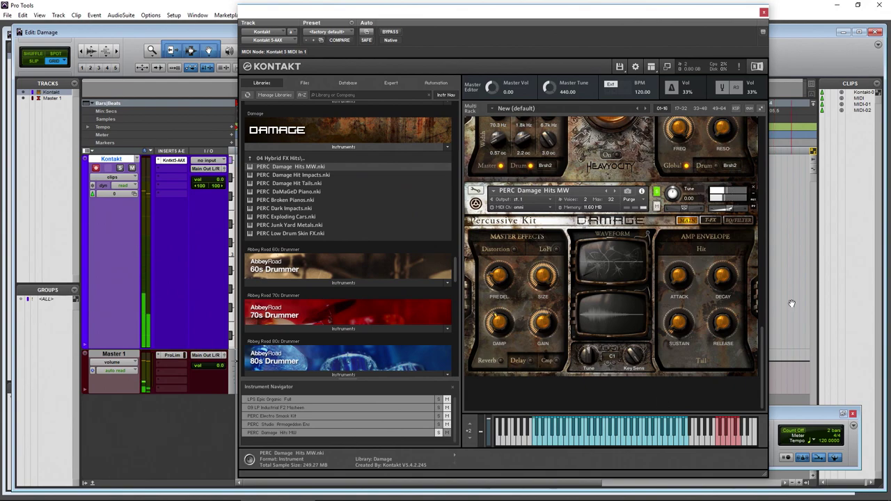
click(535, 441)
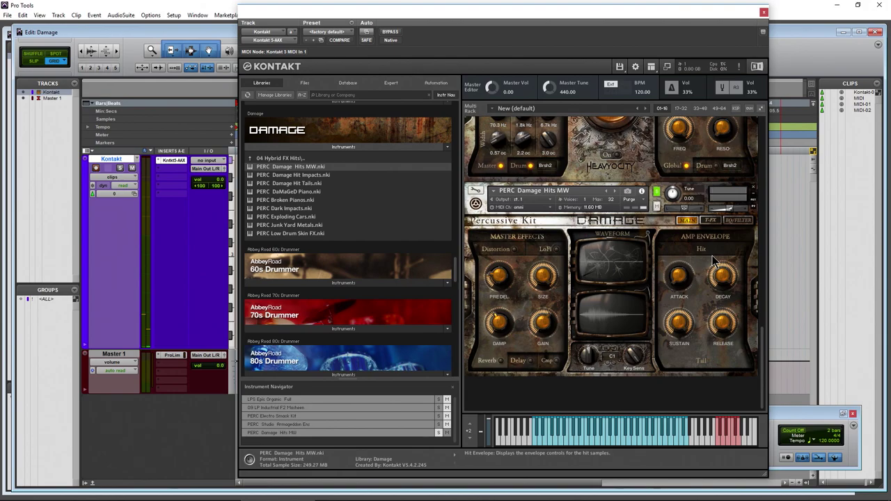
- Browse the Damage library from its top level through 02 Percussive Kits back into the 04 Hybrid FX Hits folder
click(303, 159)
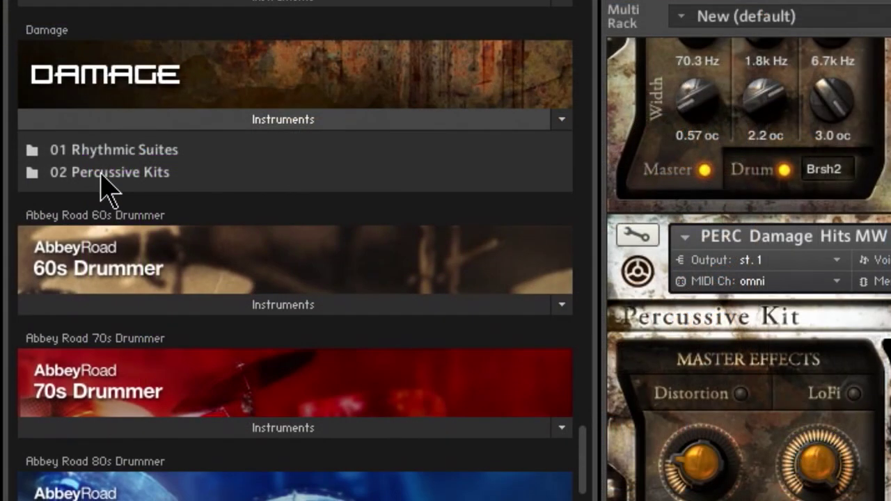
click(276, 168)
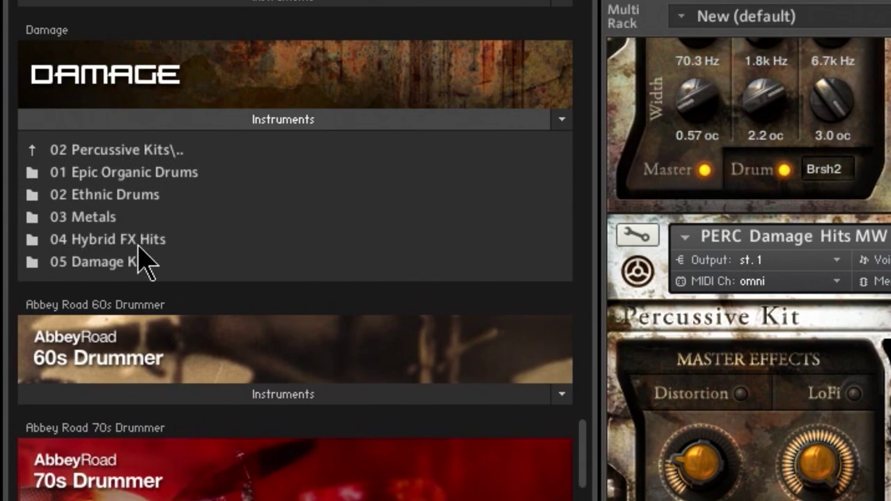
click(141, 243)
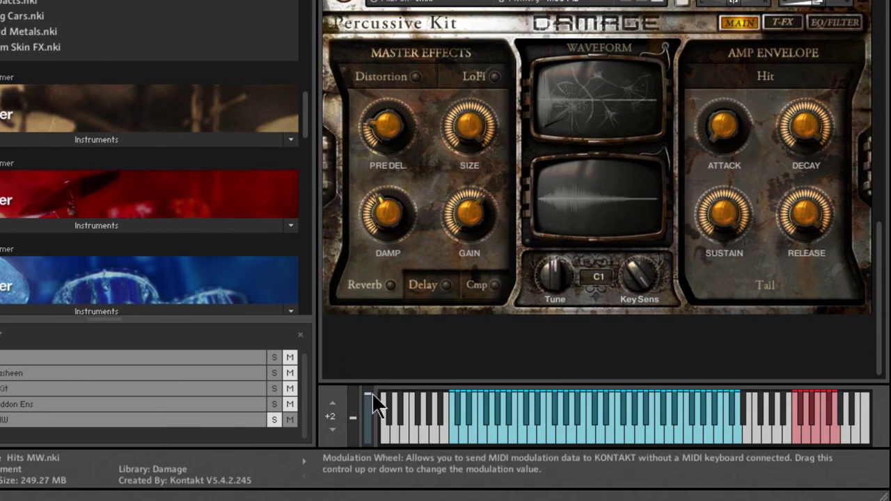
- Sweep the modulation wheel down, up and back to minimum to fade the tail layer out, in and out again
drag(366, 404, 383, 456)
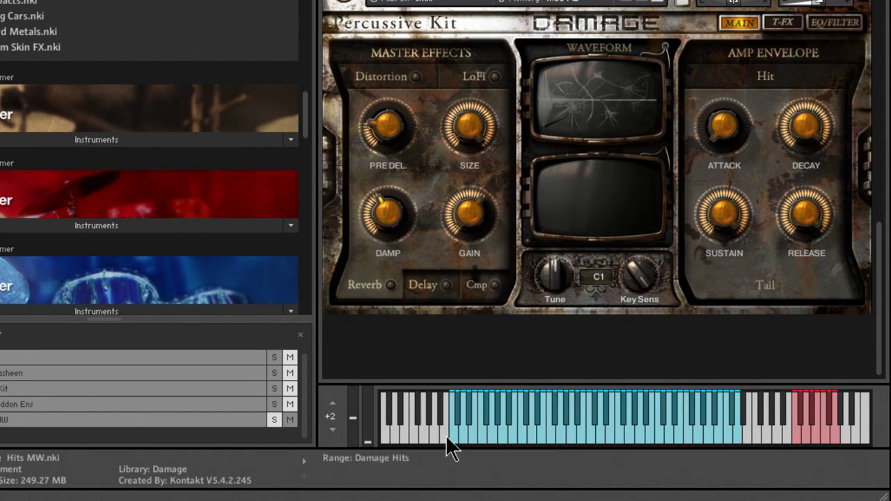
drag(369, 445, 379, 258)
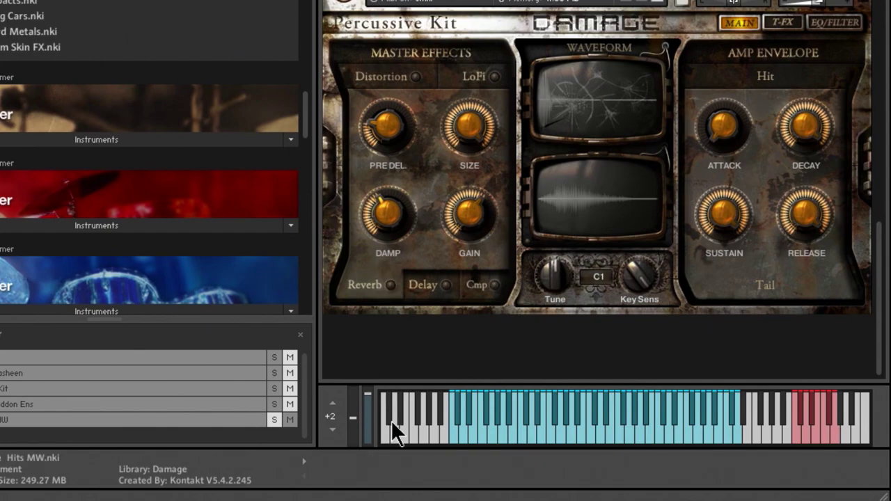
drag(368, 414, 369, 445)
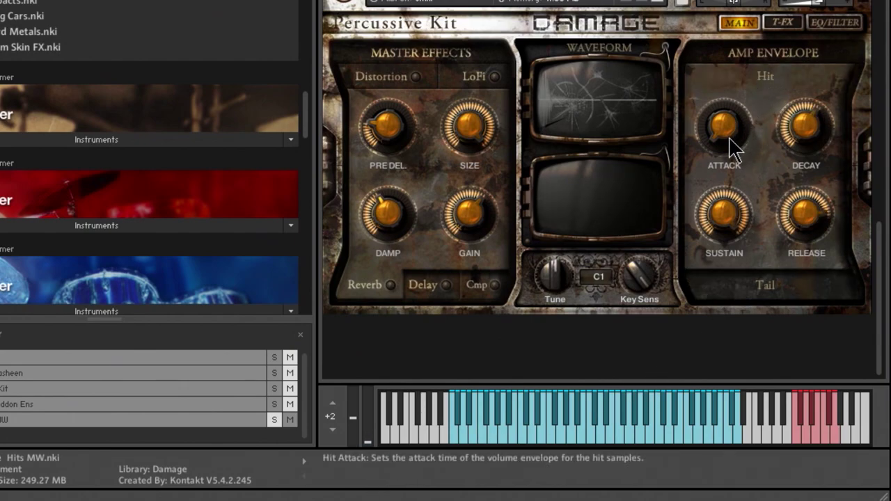
- Raise the Hit envelope's attack well beyond 125 ms and audition the G1, D2 and F2 hits
drag(730, 139, 731, 40)
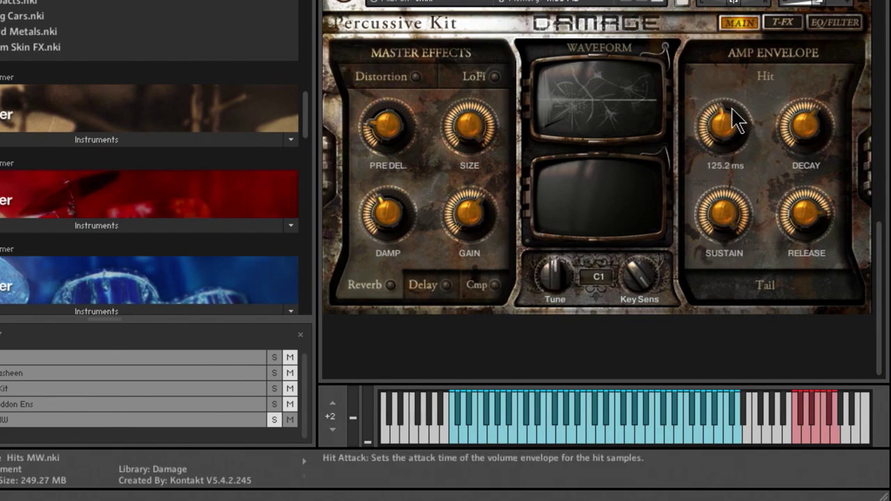
scroll(736, 124, up, 2)
scroll(737, 124, up, 6)
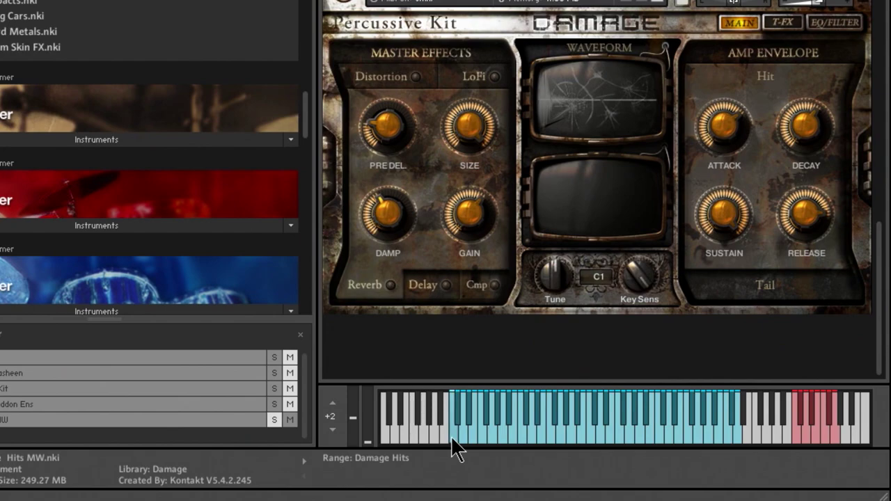
click(488, 438)
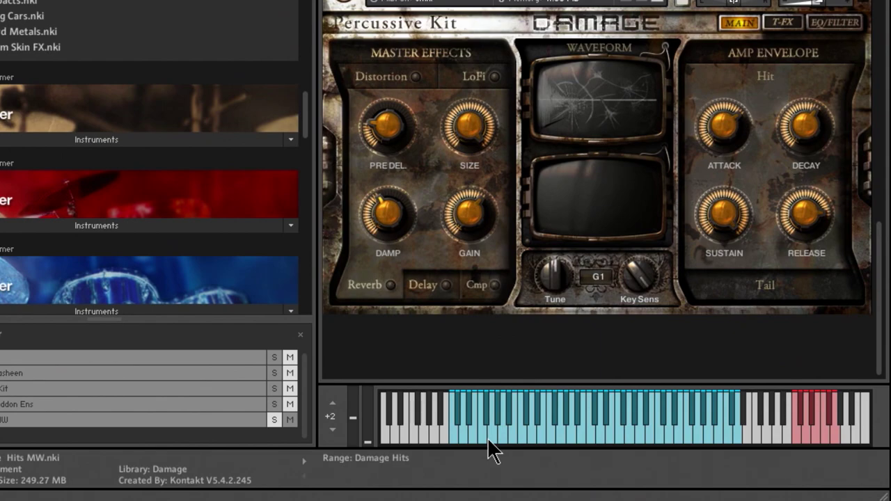
click(527, 439)
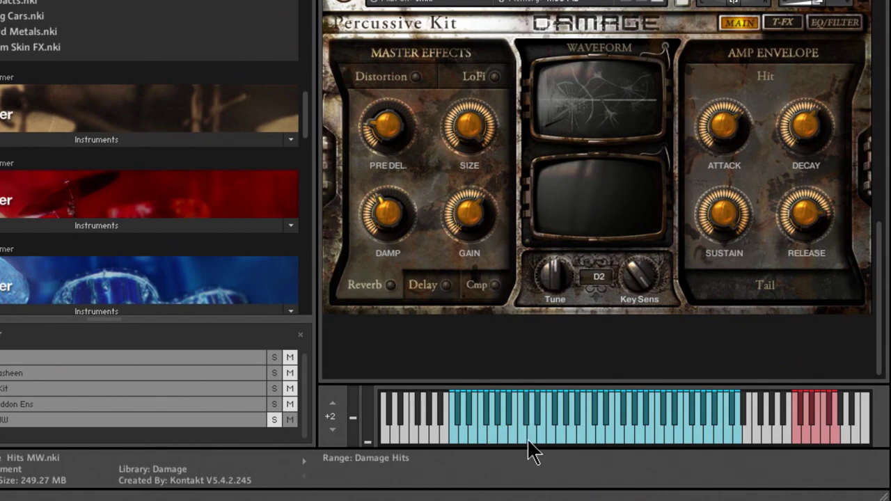
click(554, 436)
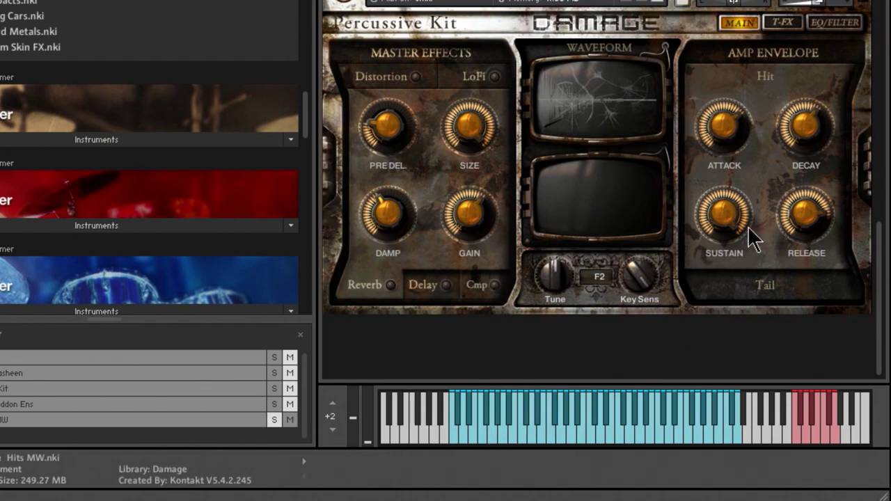
- Set the Hit envelope's attack to 0.00 ms and audition neighbouring hits around F2
drag(731, 123, 735, 187)
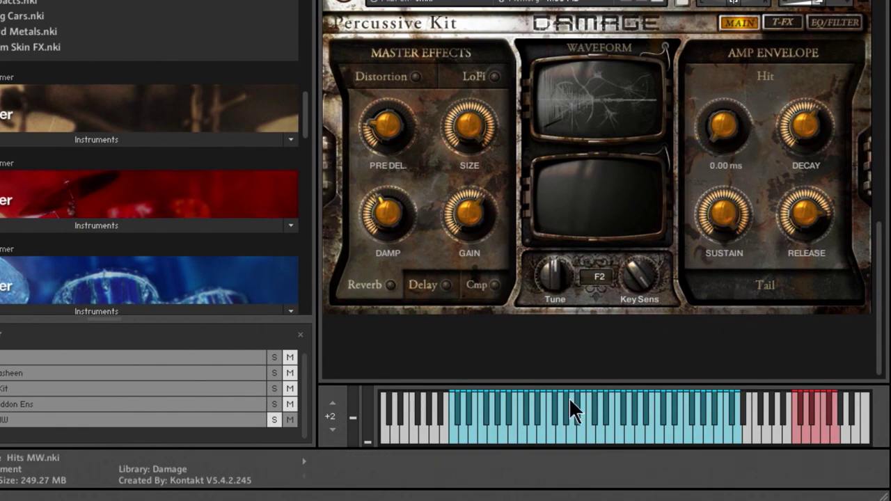
click(568, 435)
click(558, 439)
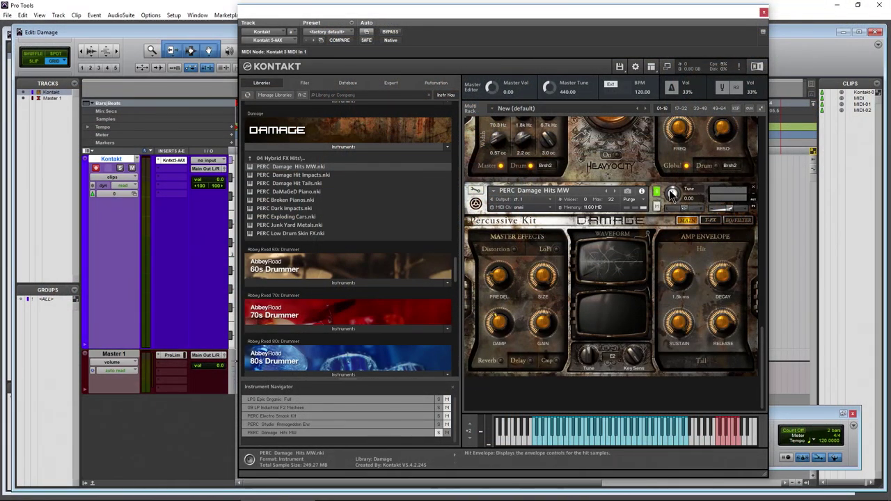
- Audition the A2, G2 and F2 hits with a short Hit attack and check the key sensitivity control
click(597, 440)
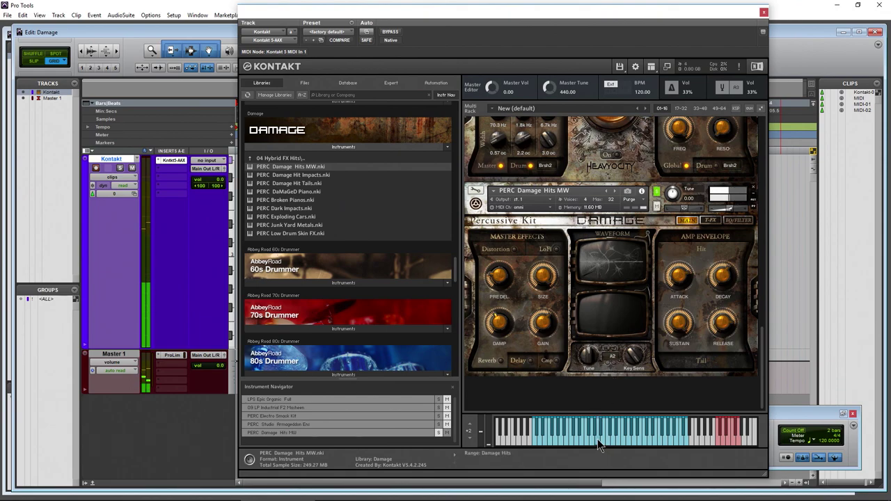
click(597, 439)
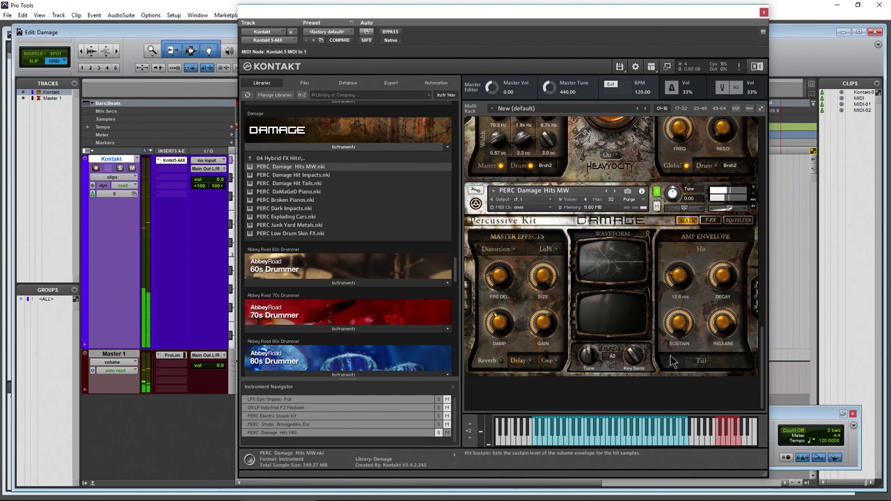
click(591, 443)
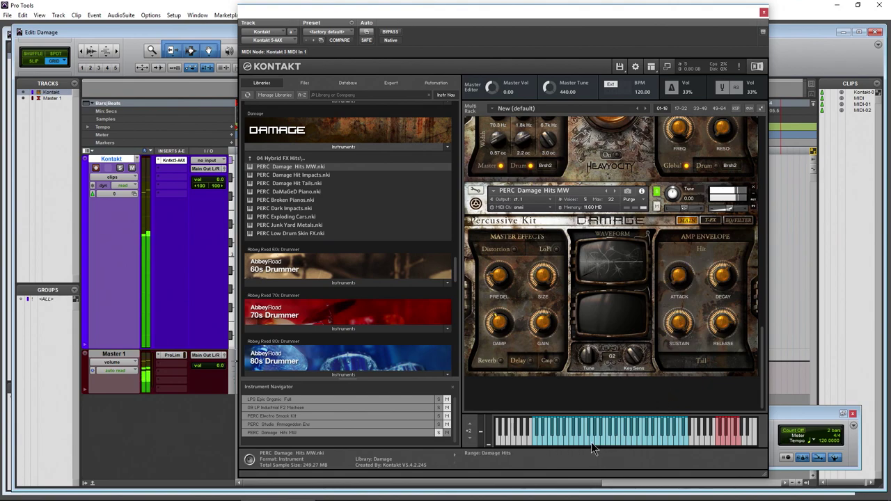
click(586, 440)
mouse_move(635, 371)
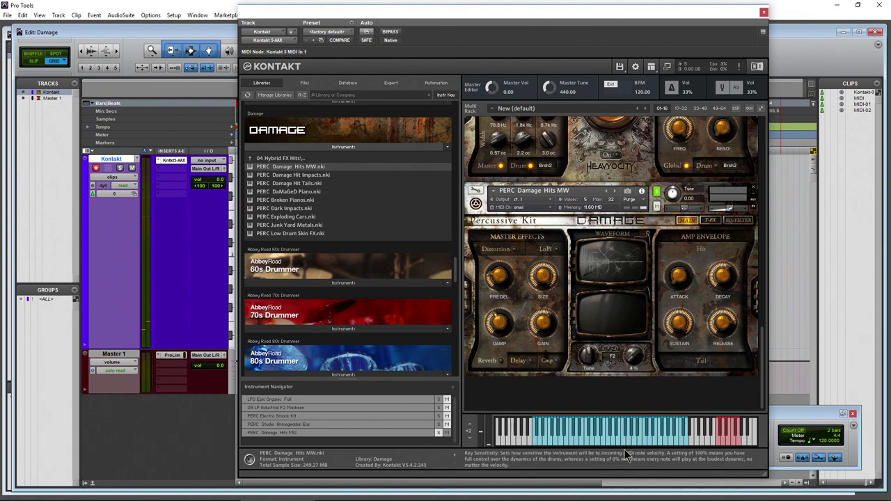
- Audition the C2, D2 and B1 hits with the tail layer off
click(570, 443)
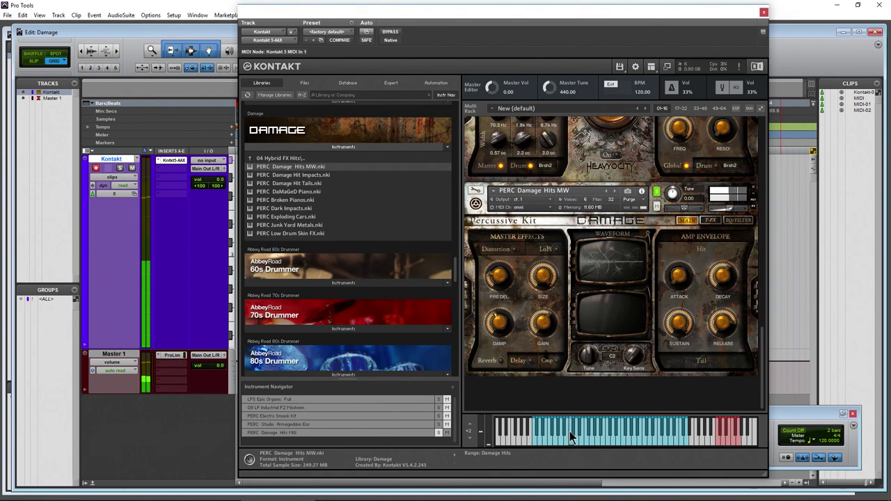
click(570, 431)
click(570, 427)
click(581, 434)
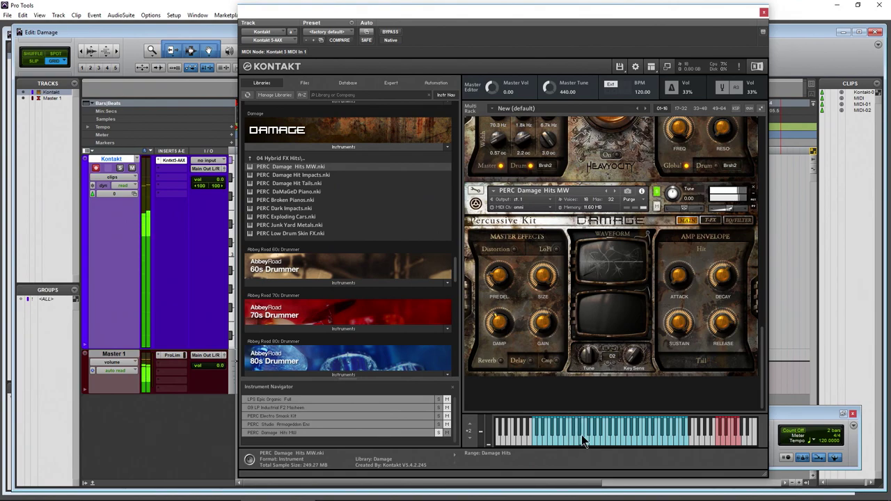
click(563, 442)
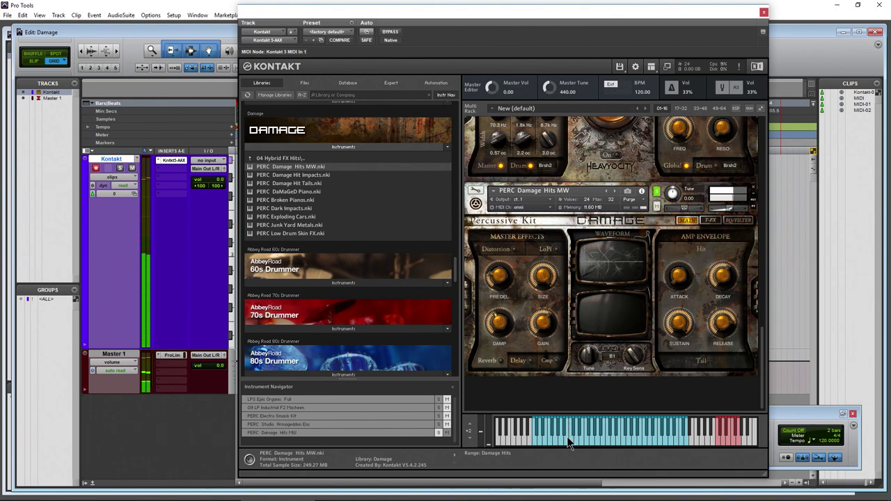
click(569, 440)
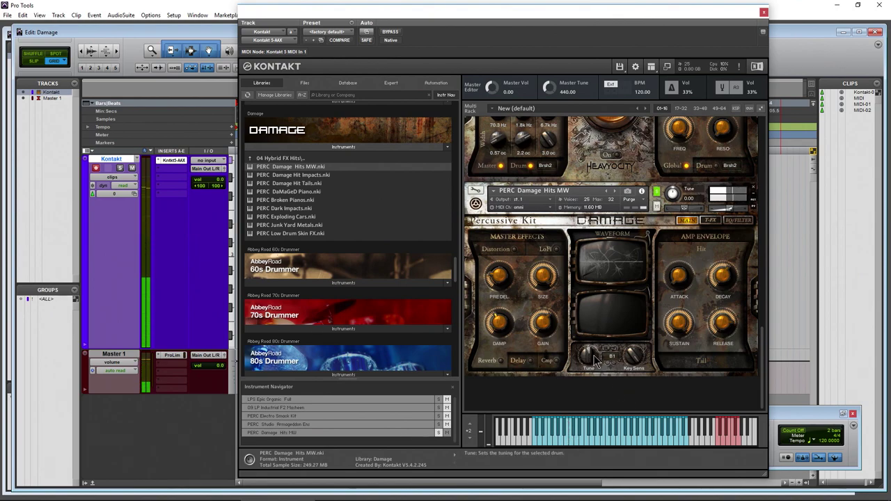
- Change the tuning of the C1 drum and play it to hear the pitch change
click(535, 440)
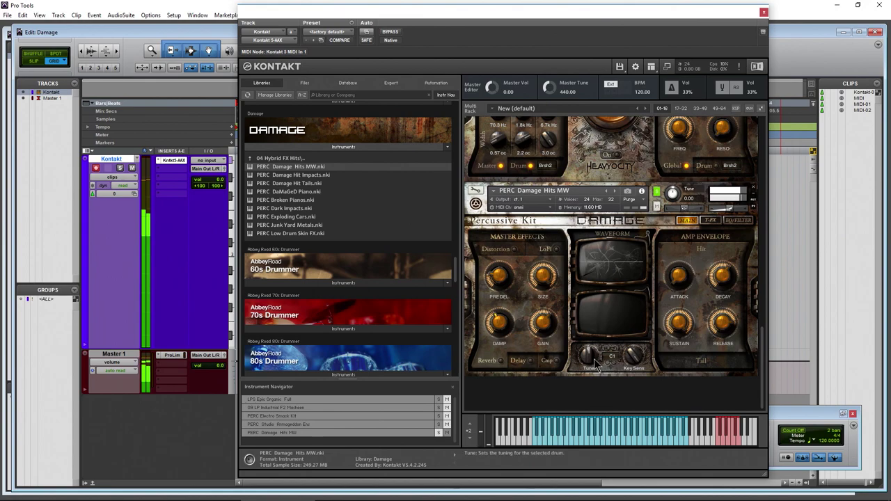
drag(592, 355, 594, 339)
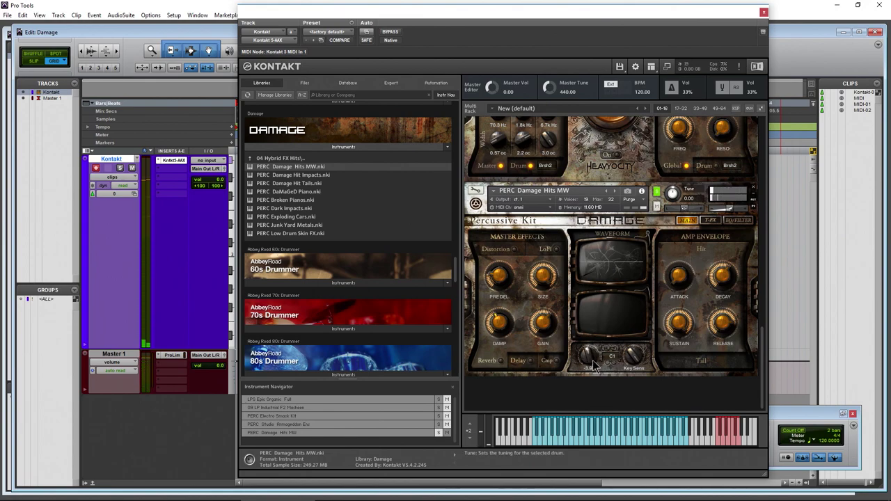
click(534, 442)
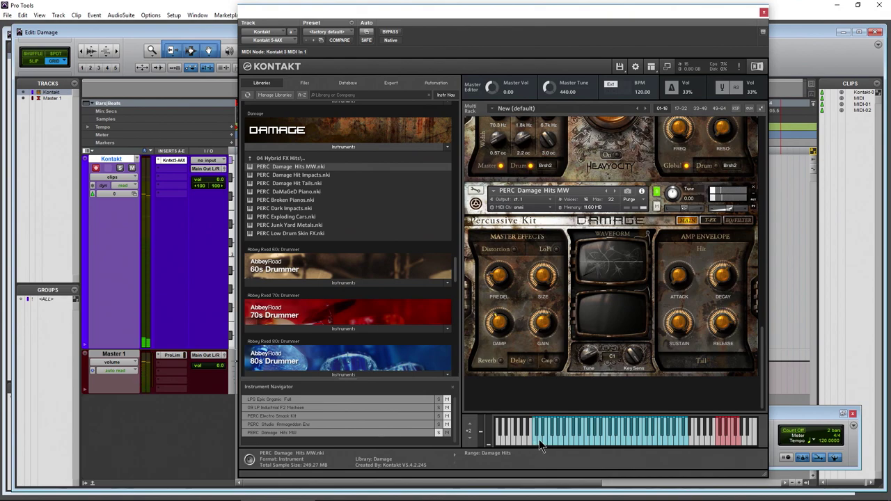
- Audition the D1, G1 and E1 hits and tune the B1 drum down to -13.22
click(540, 439)
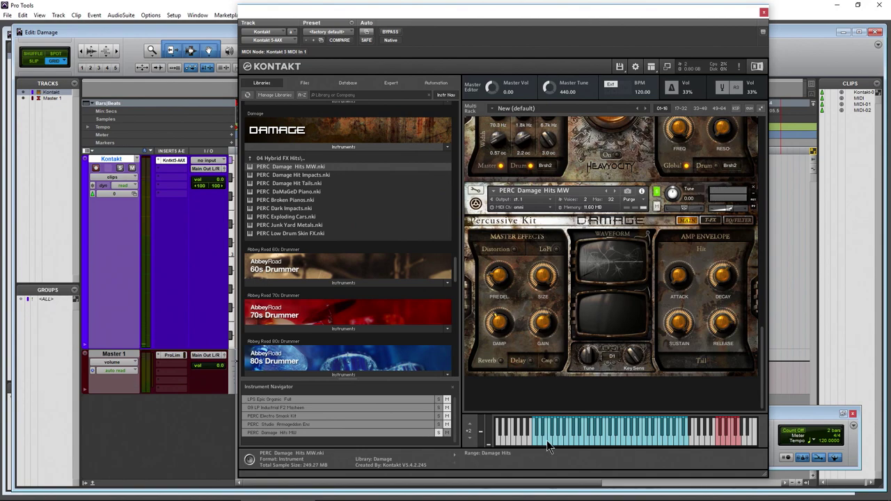
click(552, 440)
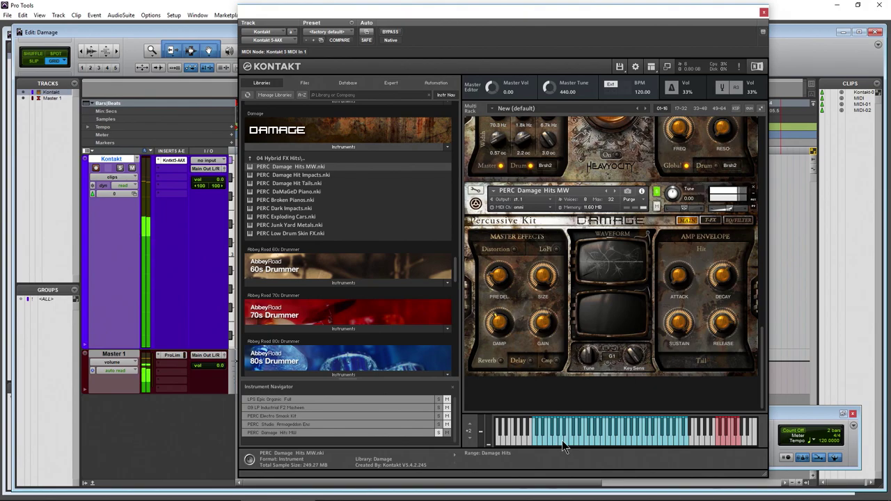
click(565, 440)
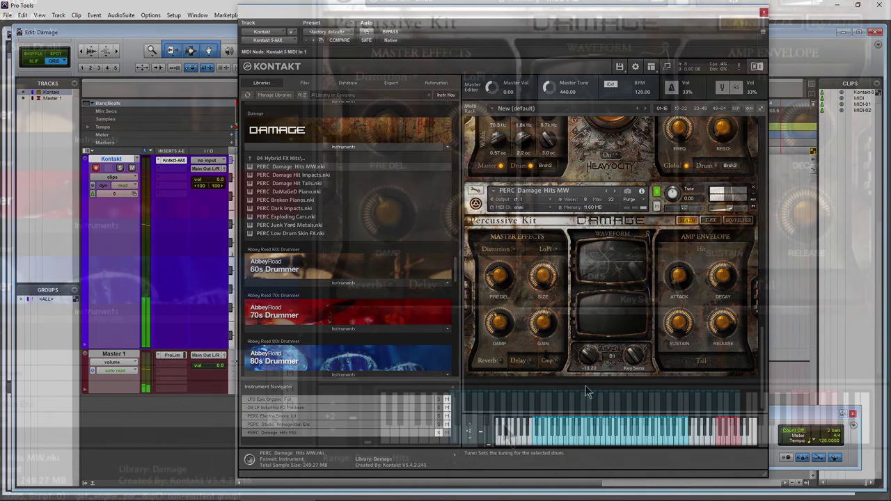
click(552, 442)
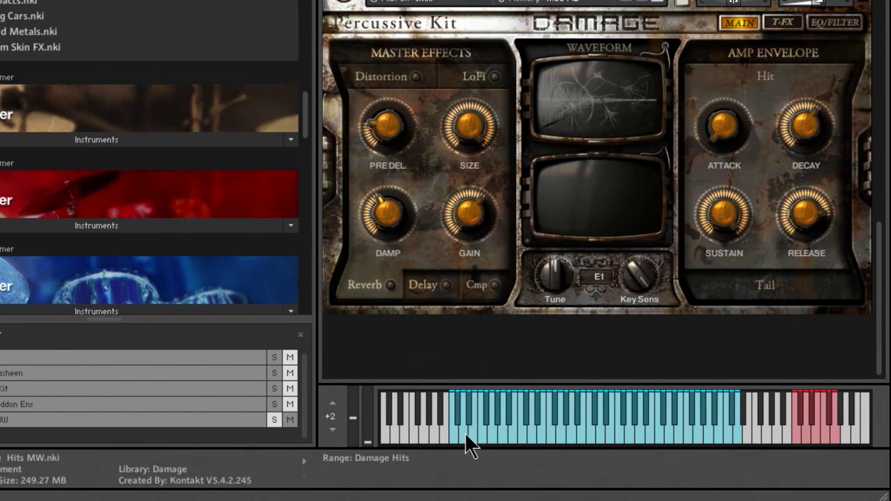
- Compare the C1 and G2 hits with the modulation wheel raised for the tail layer, and return the wheel to minimum
click(465, 434)
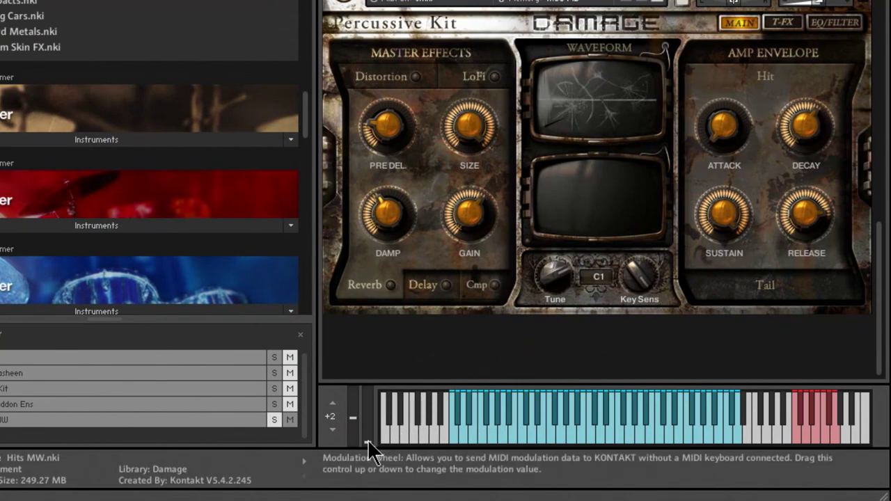
drag(368, 439, 380, 394)
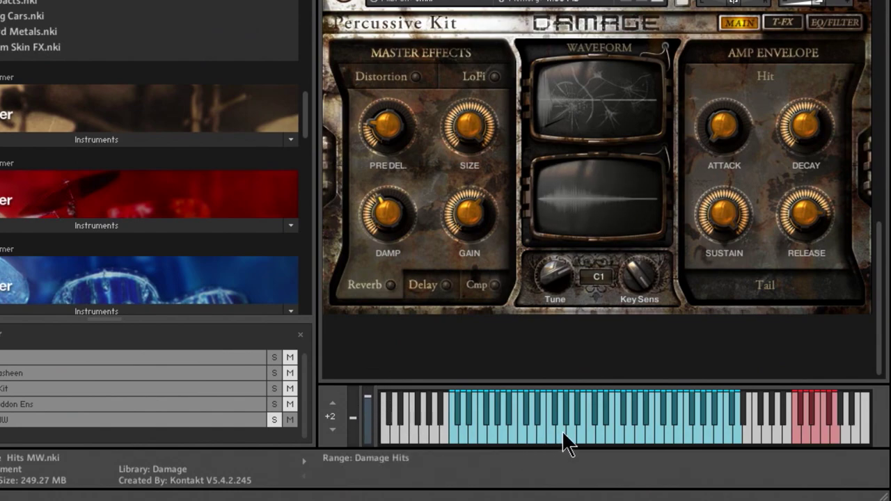
click(562, 430)
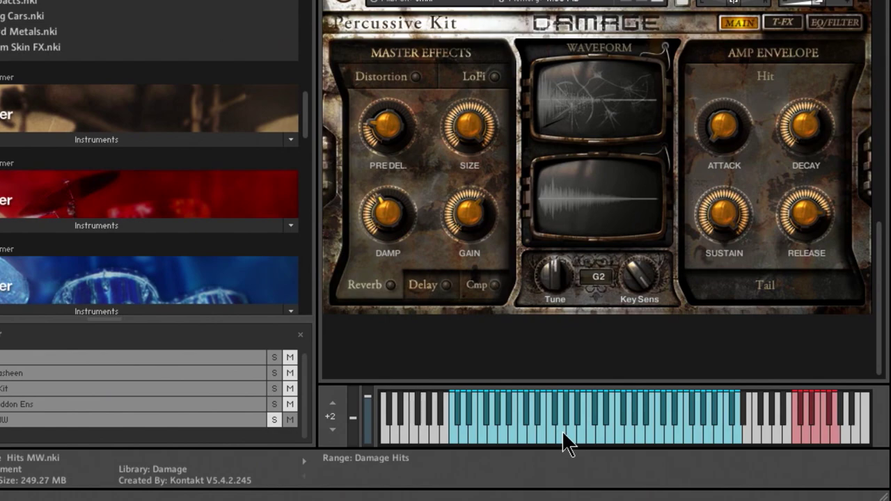
drag(372, 395, 368, 446)
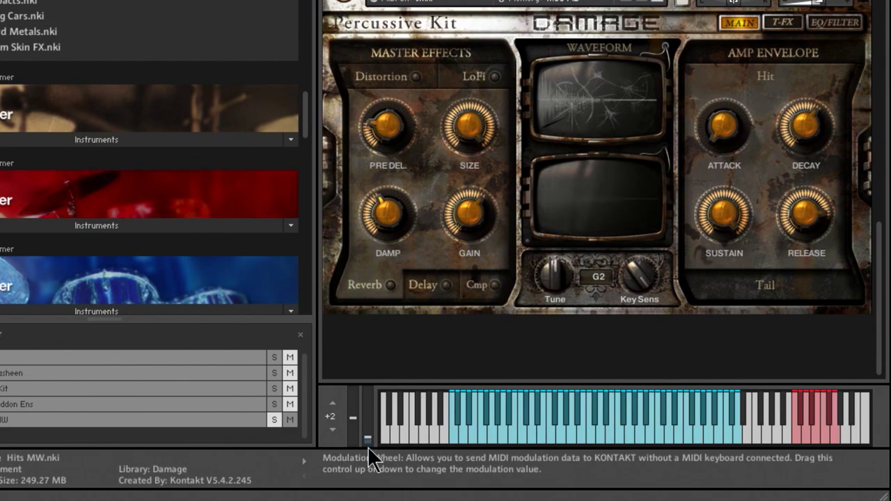
- Show the T-FX page of the Percussive Kit and try the red keyswitch notes that trigger its effects
click(786, 22)
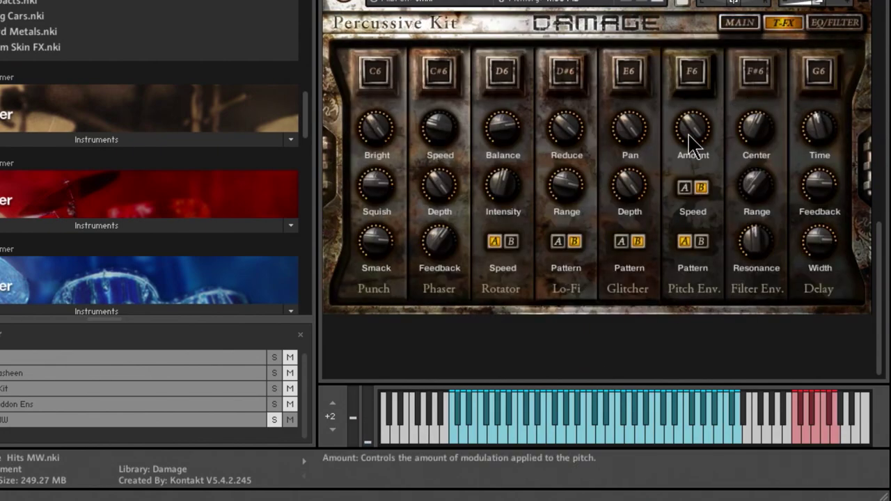
click(808, 436)
click(823, 433)
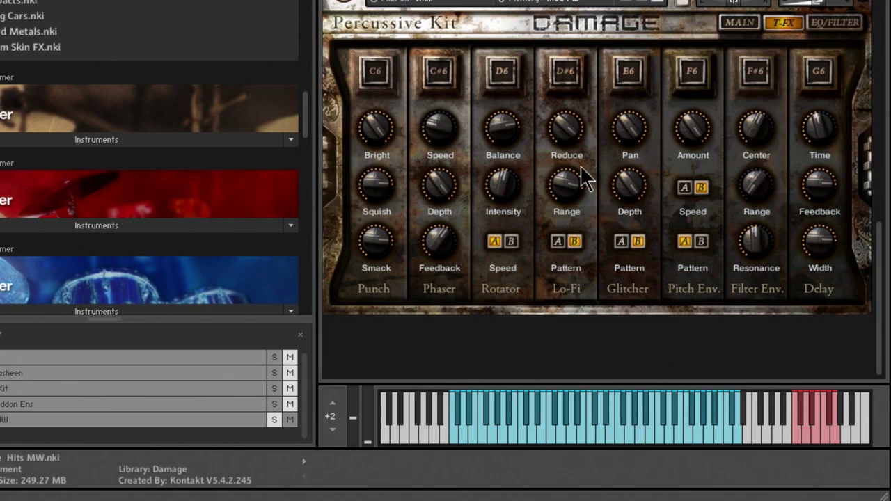
- Switch on the Rotator, Lo-Fi and Glitcher effects together, switch all three off again, and play a low hit dry
click(500, 74)
click(566, 75)
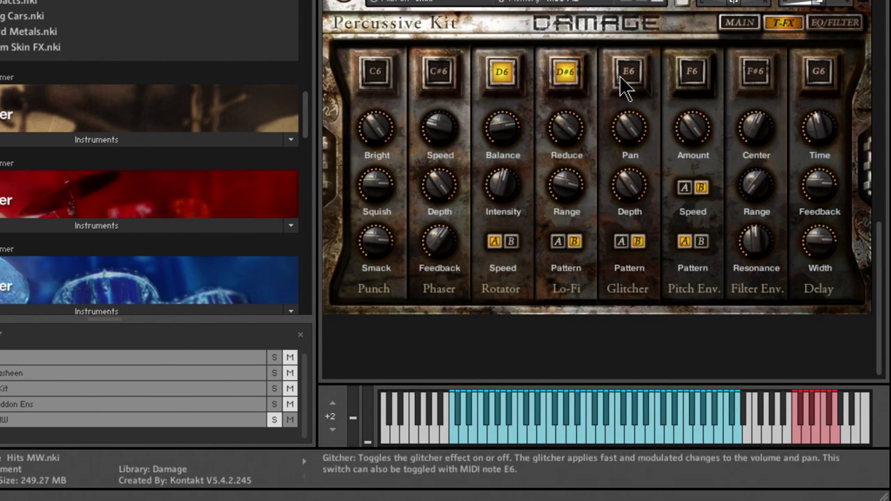
click(629, 75)
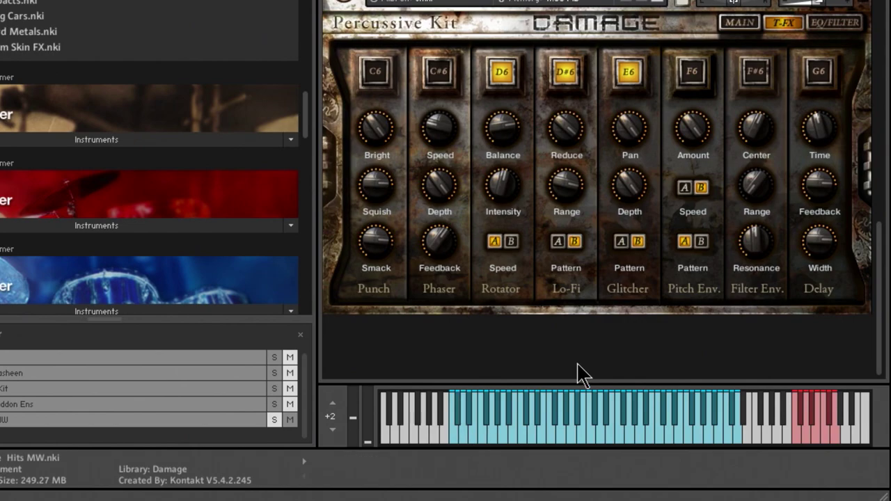
click(626, 73)
click(568, 75)
click(513, 84)
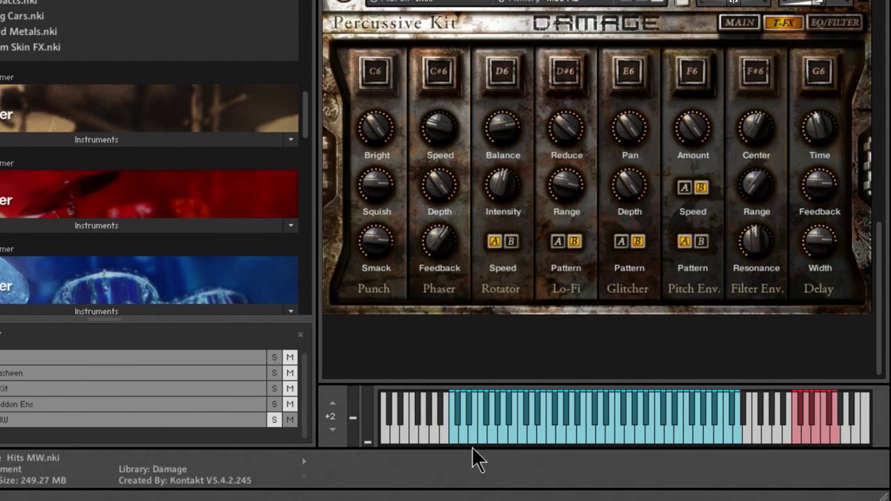
click(462, 435)
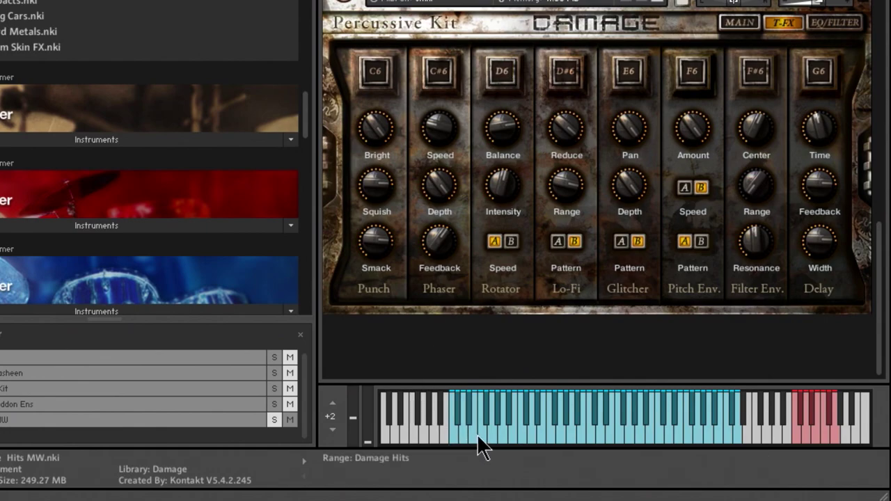
- Play low hits dry on the keyboard, switch the Glitcher effect on for comparison, and switch it off again
click(482, 433)
click(453, 436)
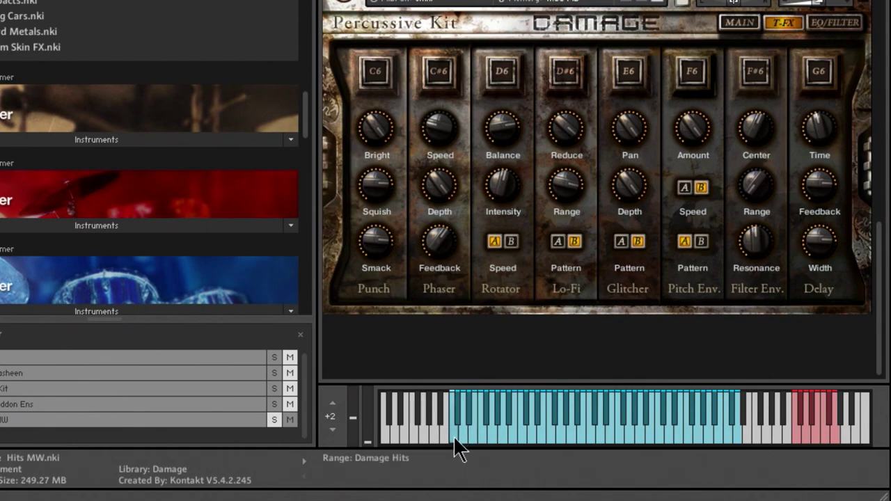
click(629, 73)
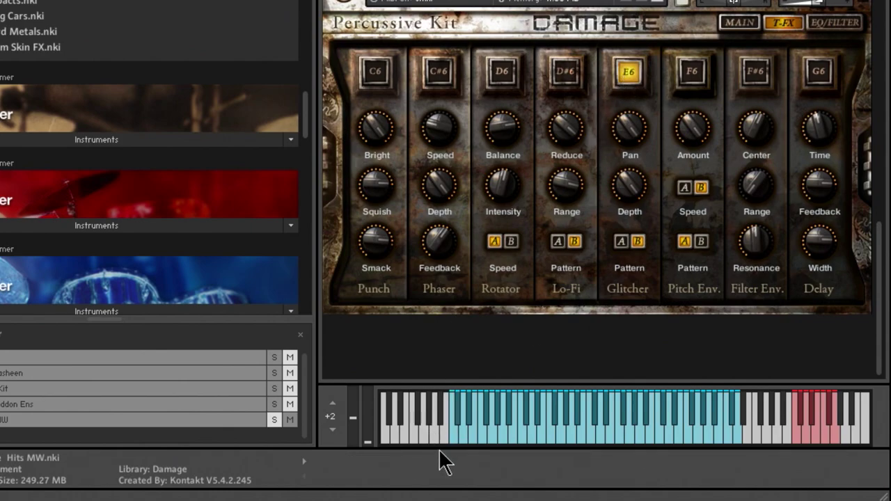
click(629, 73)
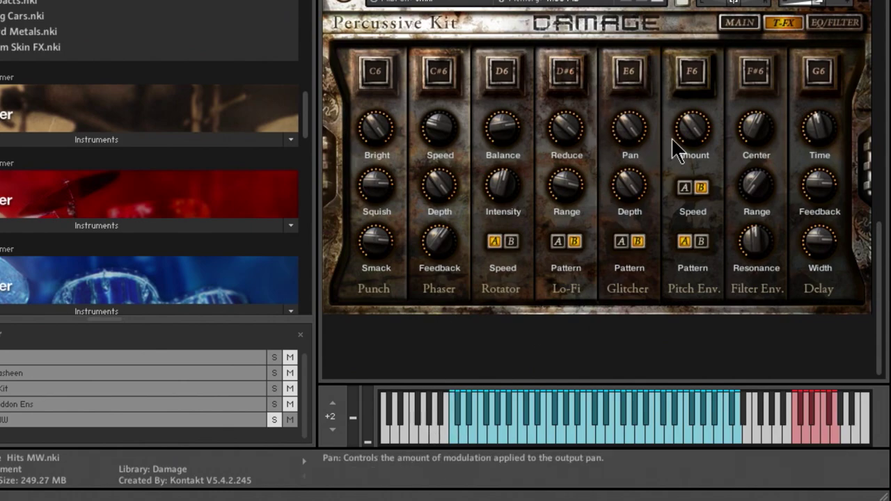
- On the EQ/Filter page, push the master equalizer's low gain up to 6.0 dB, and settle it at 1.1 dB
click(838, 24)
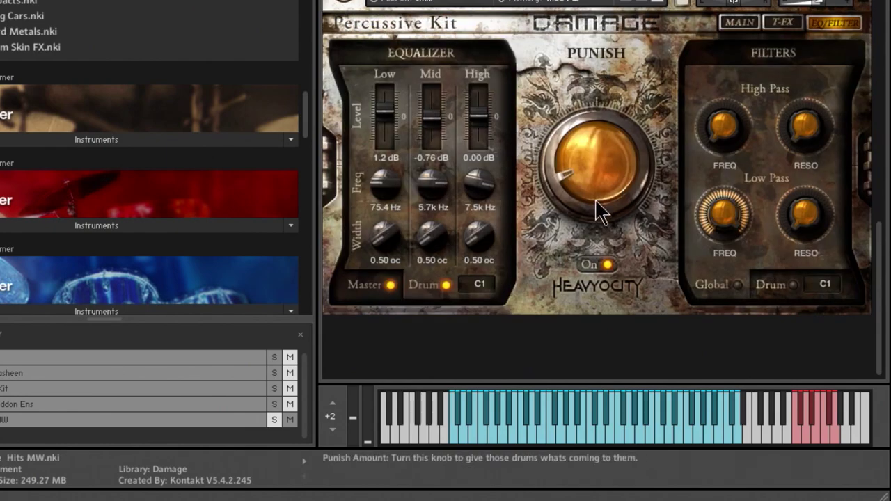
click(361, 287)
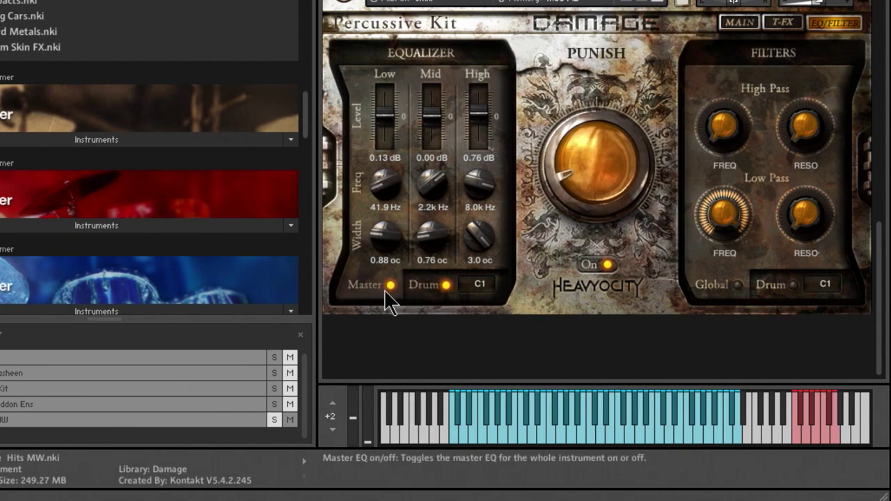
drag(390, 128, 396, 28)
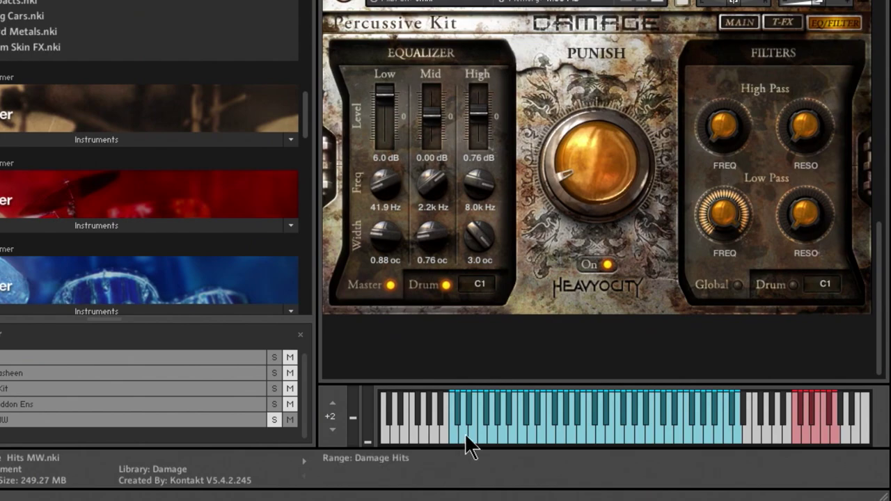
drag(389, 135, 389, 167)
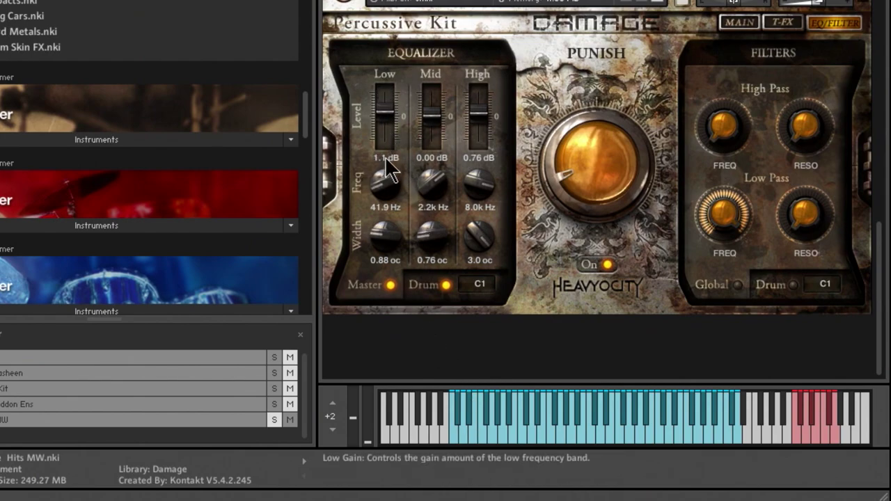
- Show the per-drum equalizer and play the F2 and D3 hits to compare their individual EQ settings
click(421, 288)
click(479, 438)
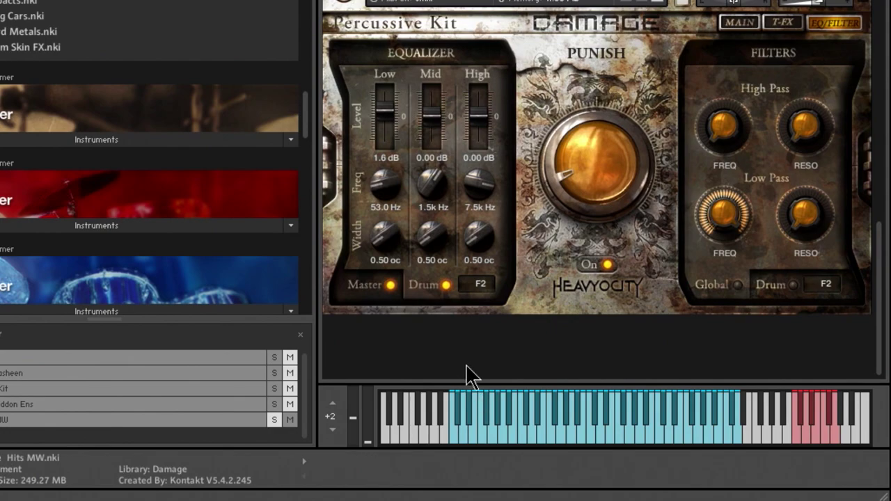
click(605, 439)
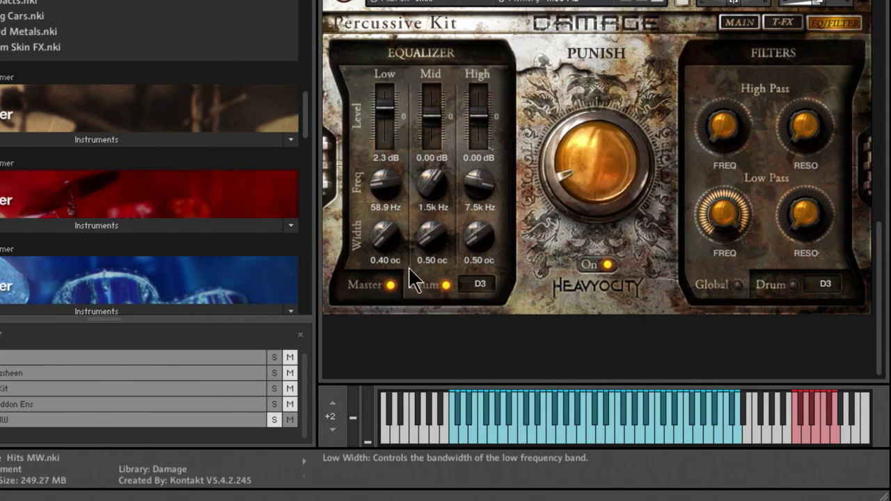
click(448, 287)
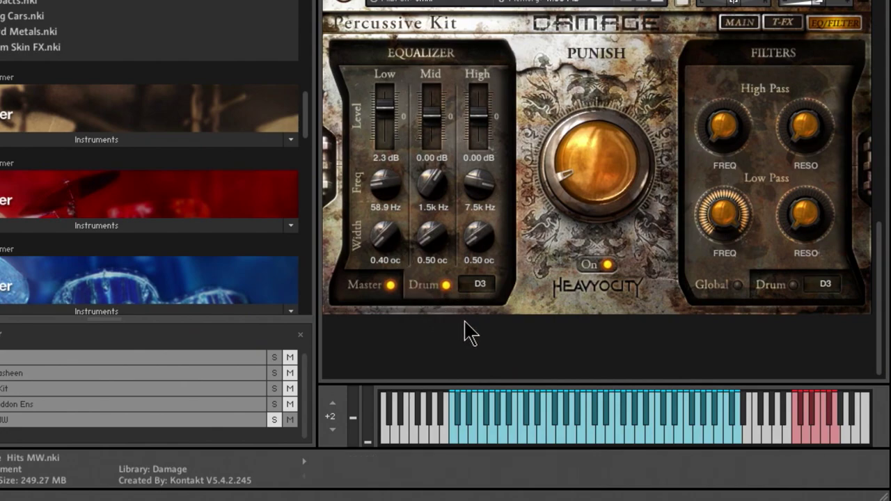
- Adjust the Punish amount and audition several hits, including B2 and E3
drag(627, 186, 583, 139)
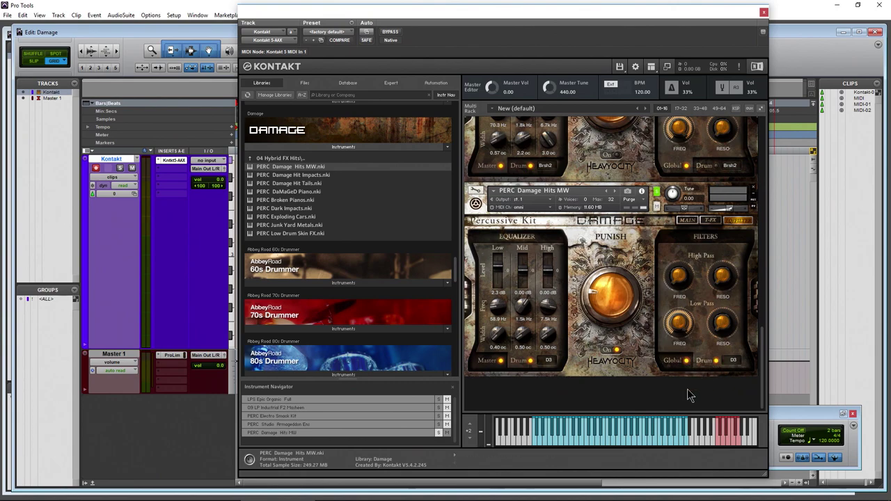
click(588, 440)
click(601, 441)
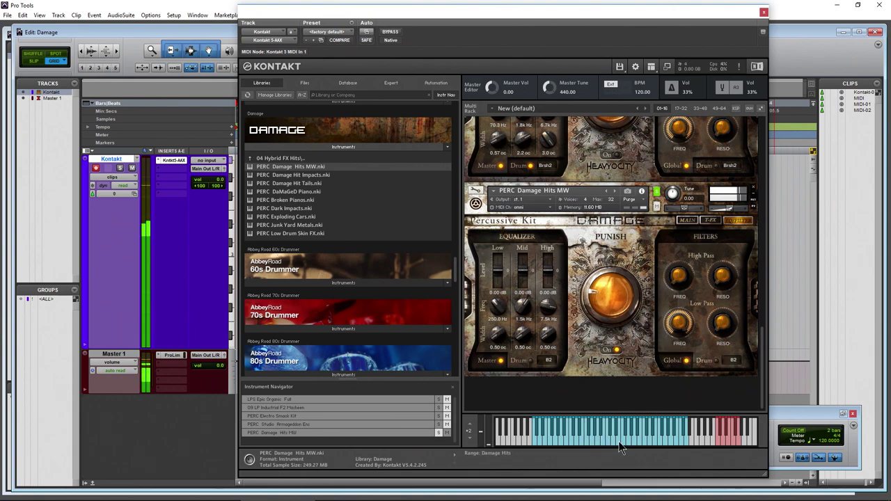
click(630, 442)
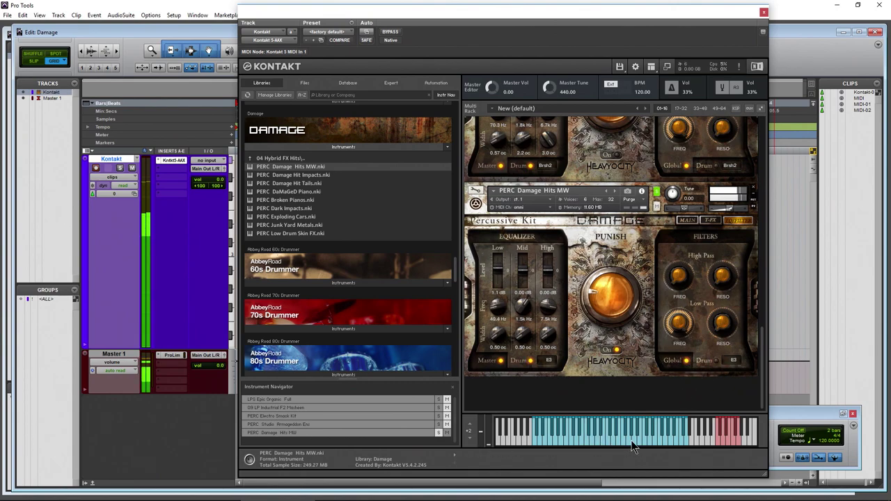
- Set the C1 drum's high-pass filter frequency to 332.2 Hz, compare the C1, D1 and C3 hits, and toggle the global filter
click(533, 442)
drag(674, 279, 672, 249)
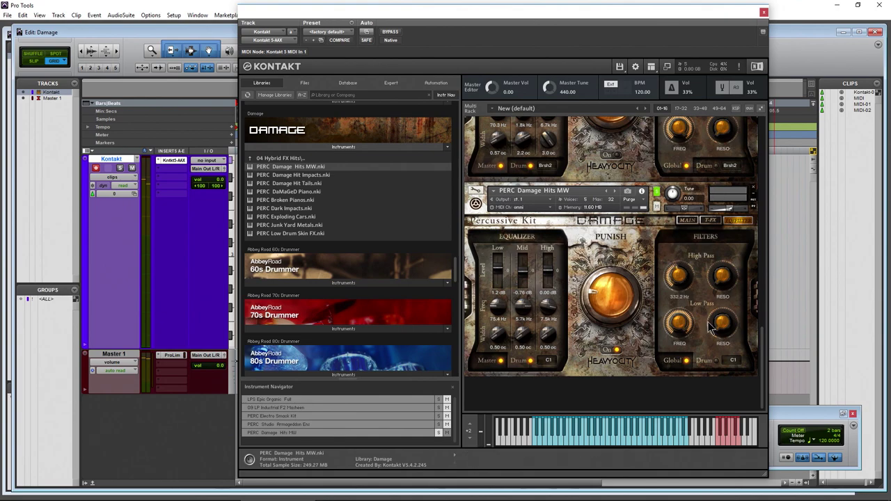
click(536, 443)
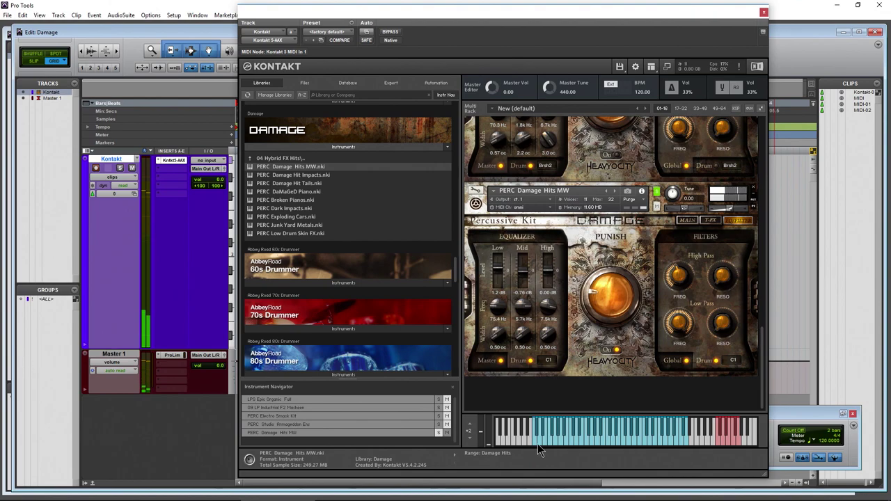
click(541, 443)
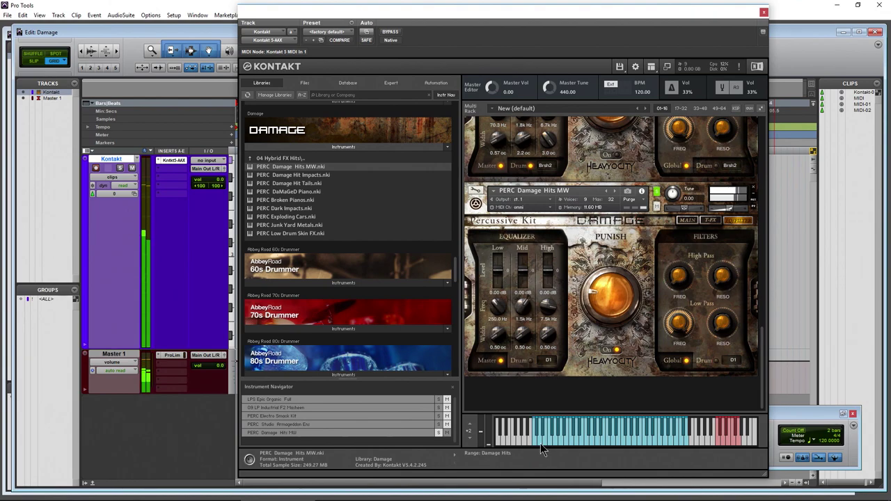
click(613, 443)
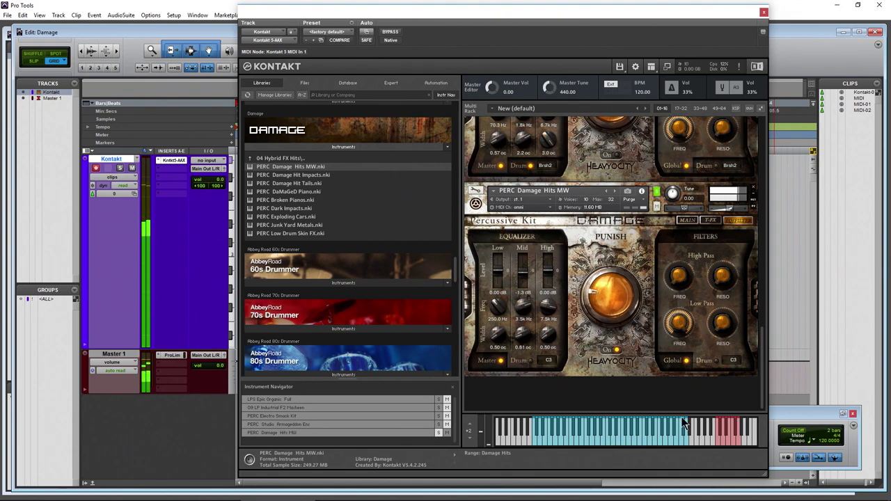
click(686, 360)
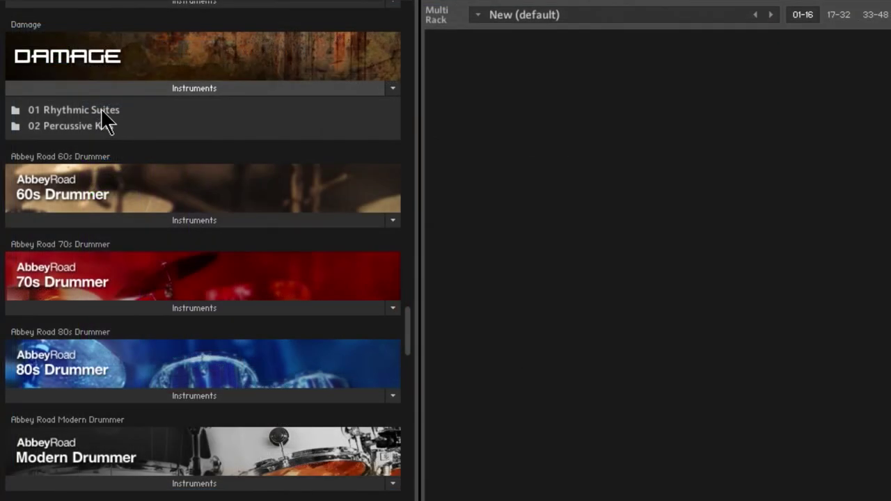
- Open the Loop Menus folder in Damage's 01 Rhythmic Suites and load LPS Industrial Elements 01 into the rack
click(293, 158)
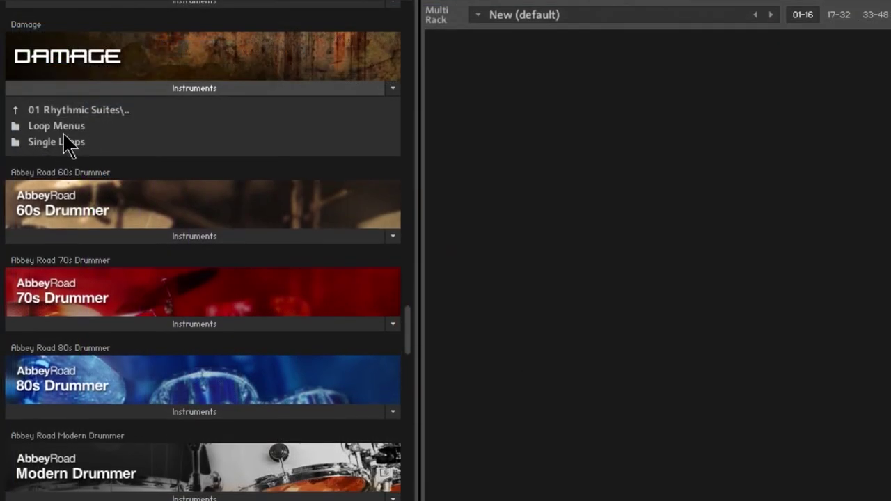
click(63, 138)
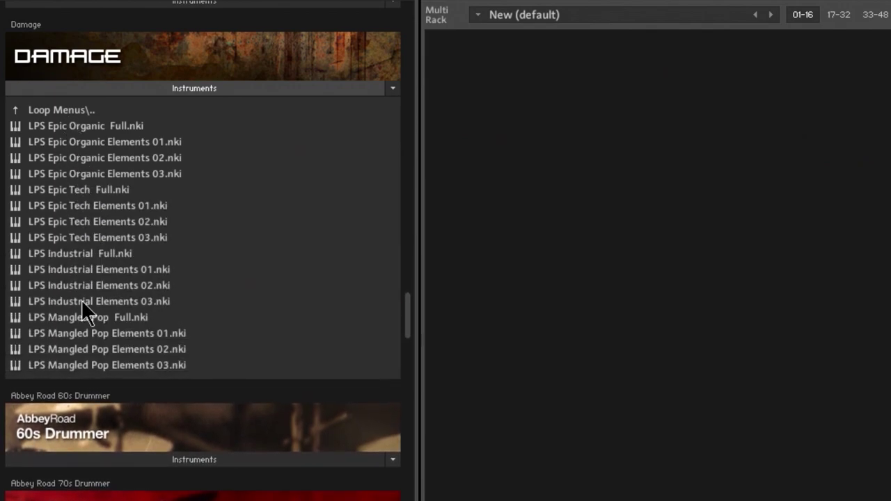
click(81, 301)
click(75, 264)
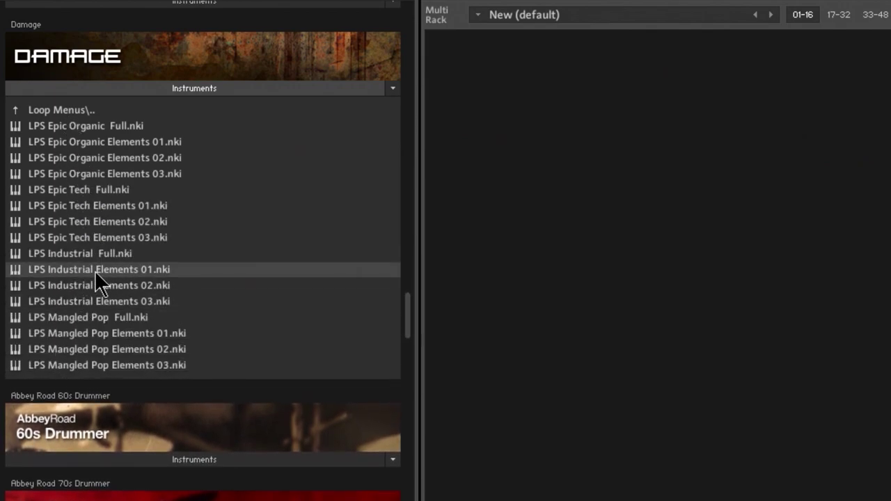
drag(98, 270, 678, 285)
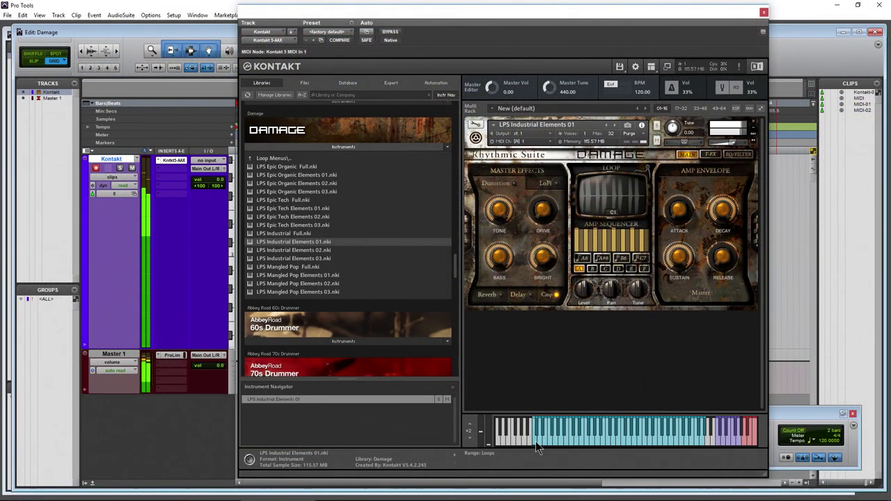
- Audition the D1, B3, E4 and A4 loops of LPS Industrial Elements 01
click(541, 441)
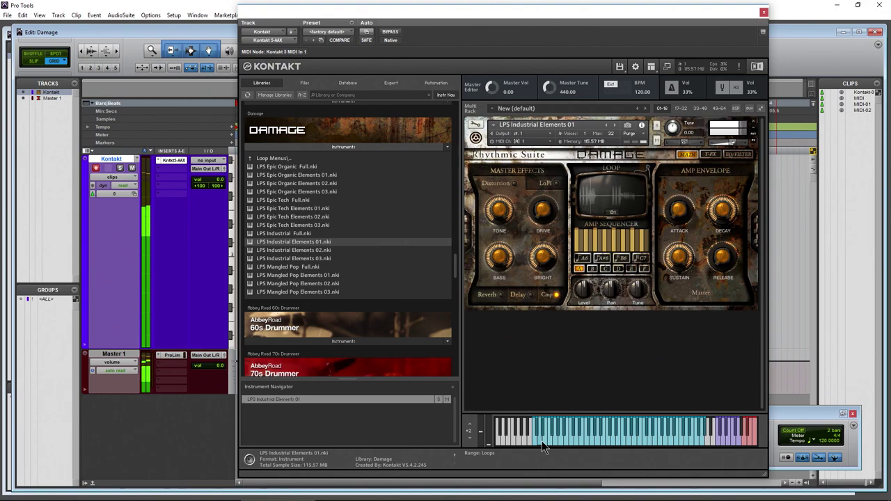
click(638, 441)
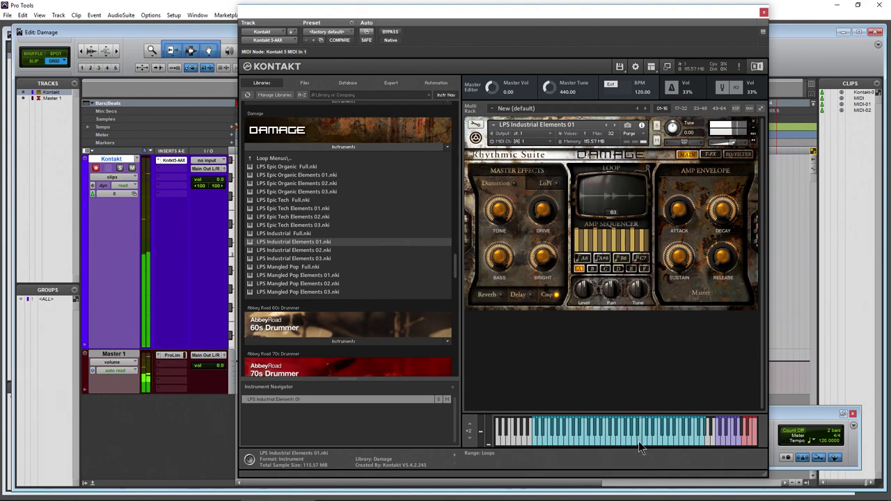
click(654, 441)
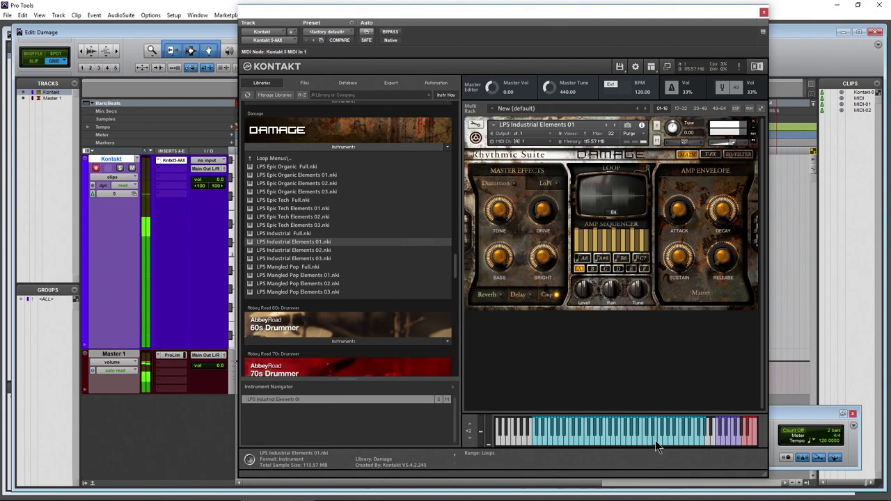
click(672, 439)
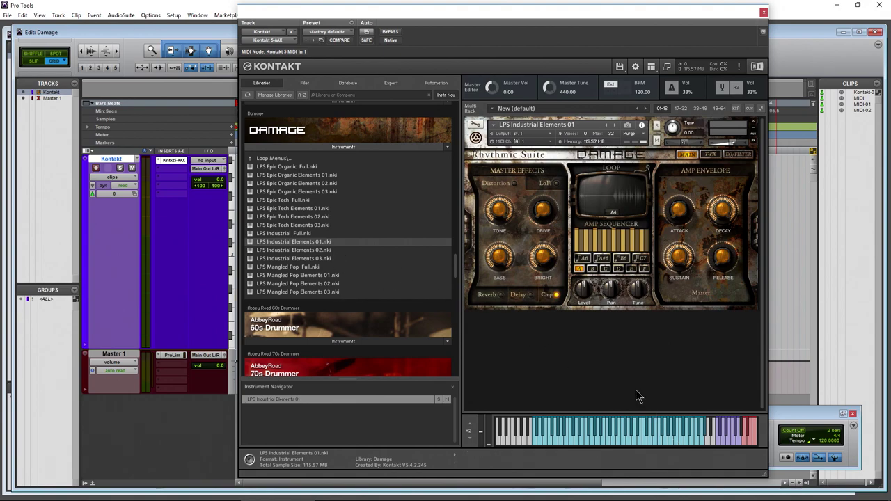
click(668, 435)
- Replace the loaded loop instrument with LPS Industrial Full and audition its lowest loop and the F2 loop
click(753, 123)
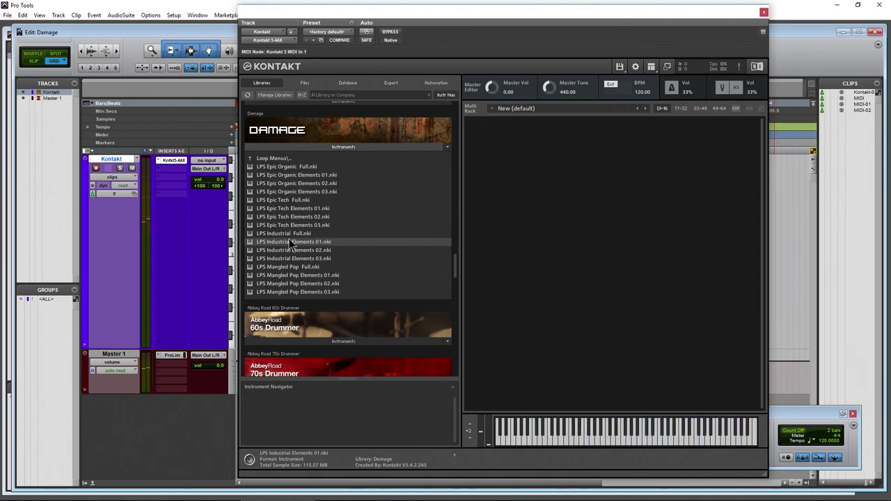
drag(286, 235, 512, 228)
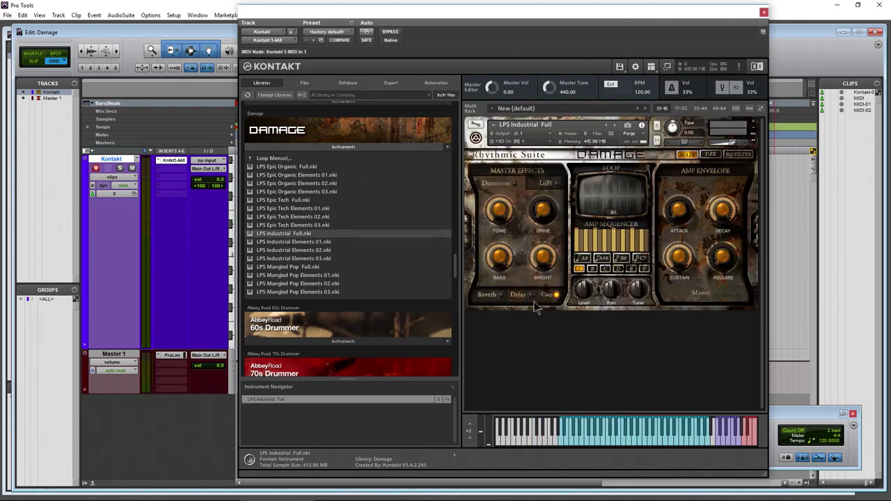
click(559, 441)
click(585, 443)
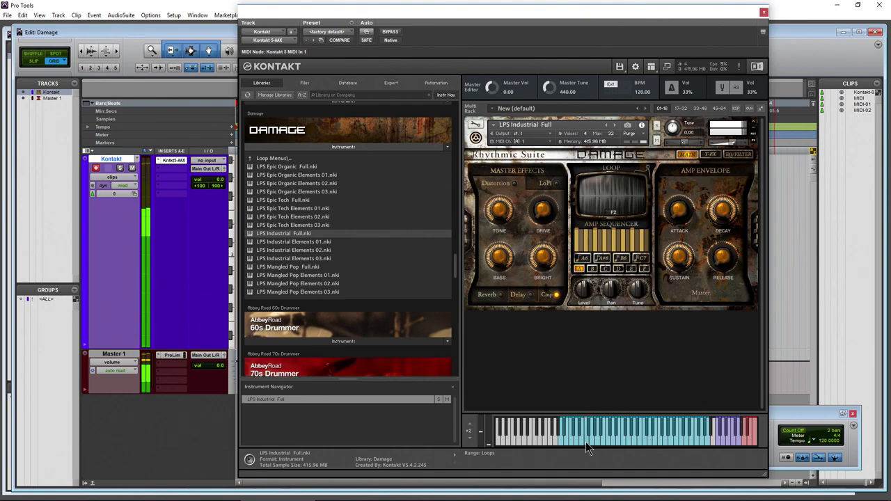
- Remove LPS Industrial Full and load 06 LP Epic Tech E2 Sharpshooter from the LP Epic Tech Full folder of Single Loops
click(752, 123)
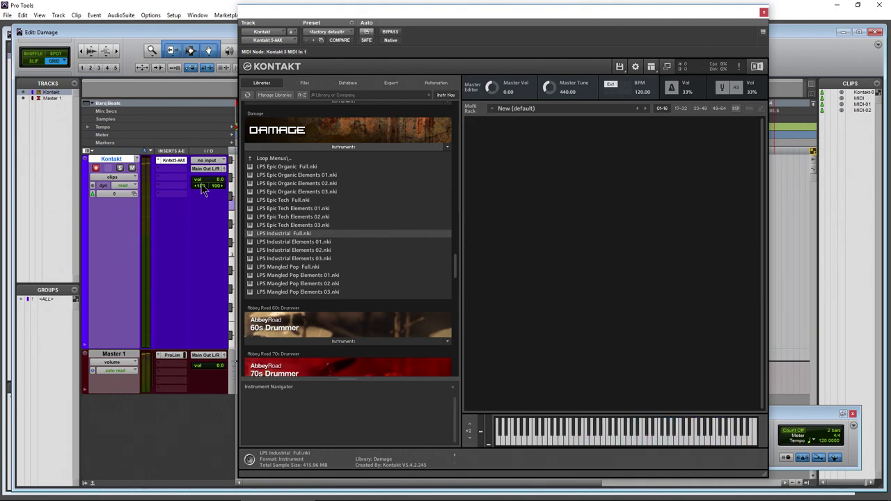
click(265, 160)
click(278, 176)
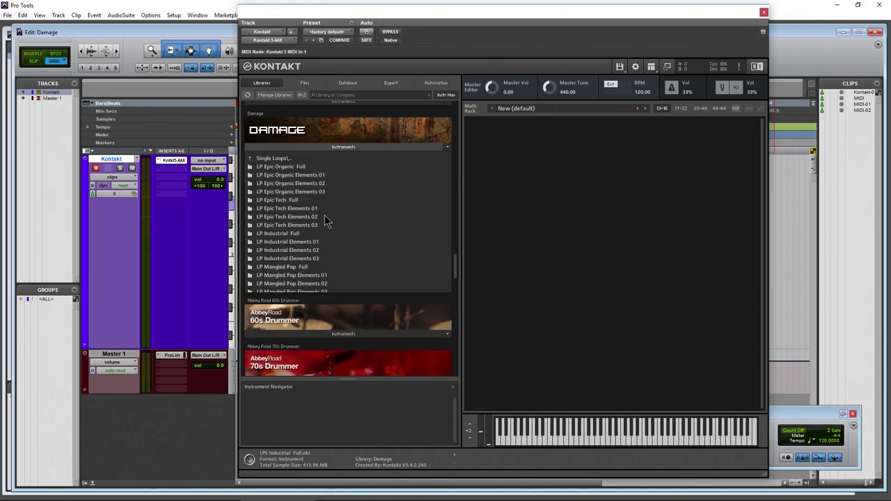
click(275, 201)
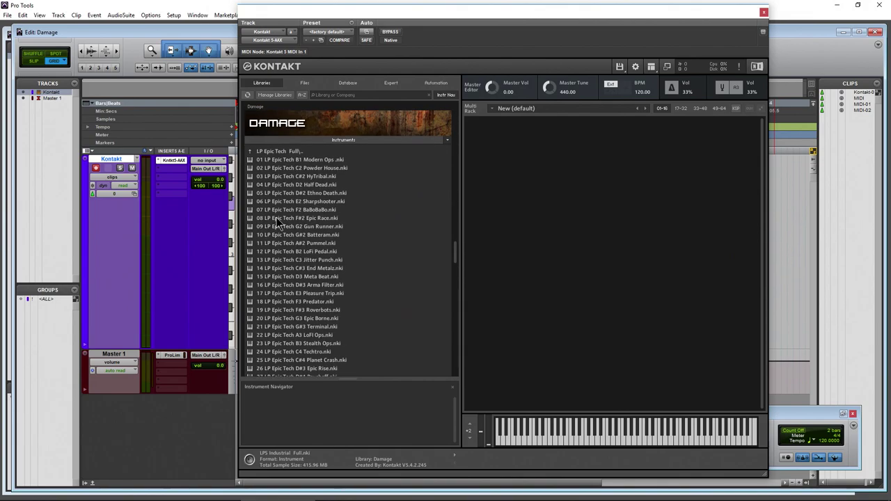
drag(277, 201, 625, 201)
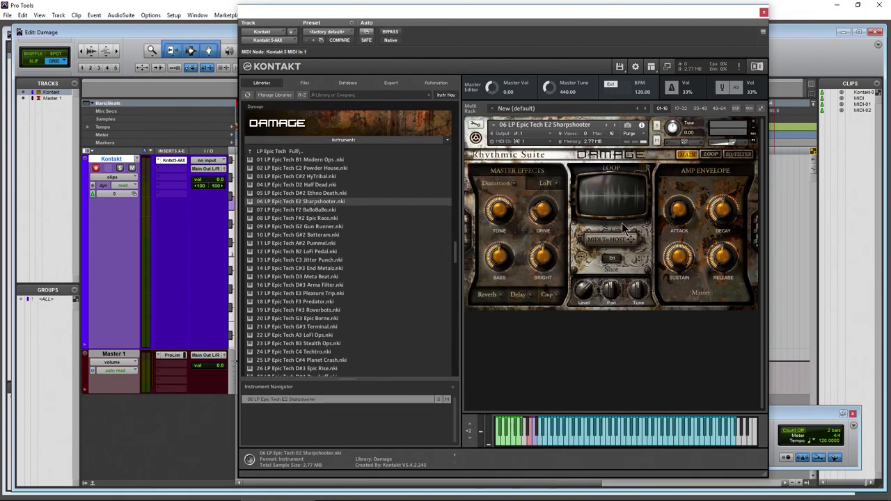
- Audition individual loop slices of the Sharpshooter instrument, including F1 and D2
click(544, 441)
click(548, 441)
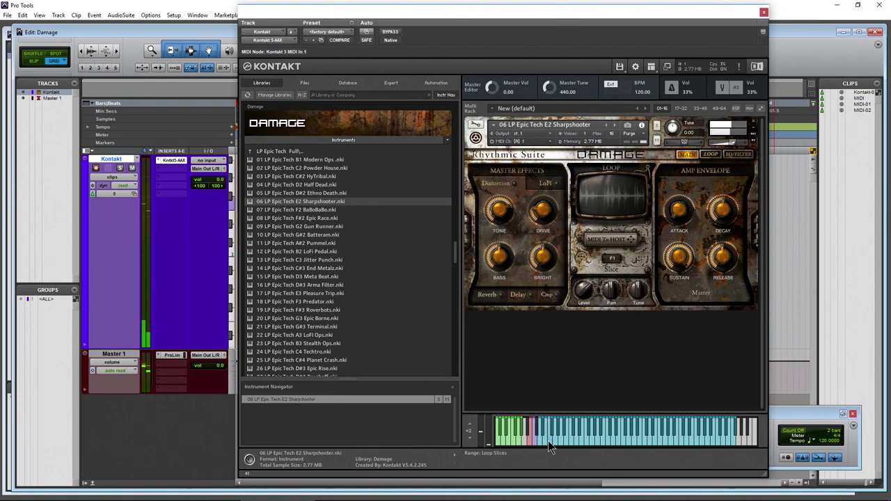
click(567, 440)
click(578, 439)
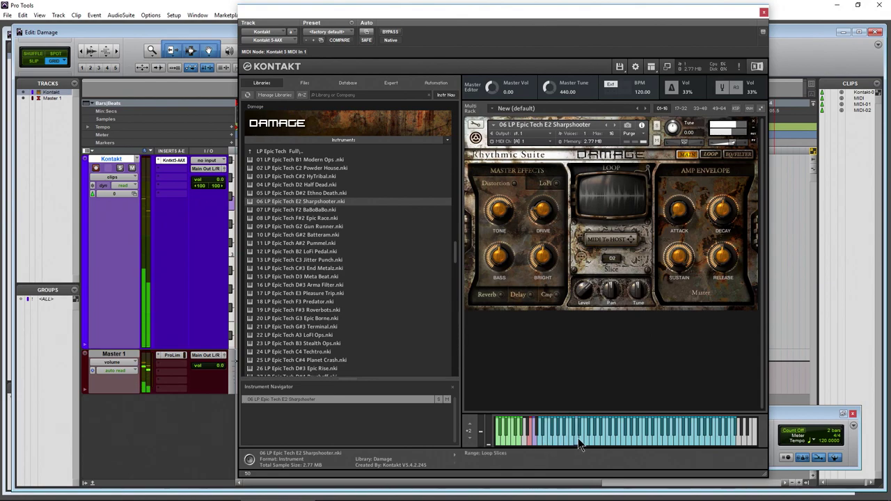
- Show the Sharpshooter's sliced loop waveform and audition several slices, including E2 and C4, plus the full loop
click(711, 154)
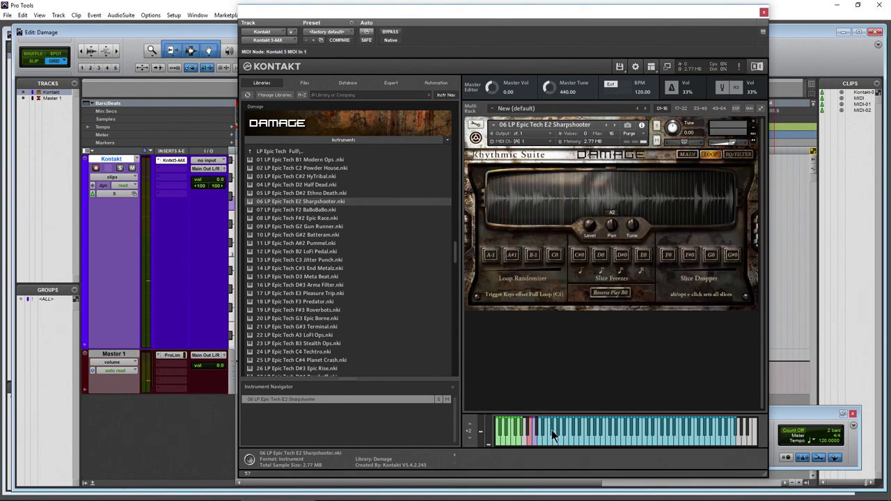
click(596, 440)
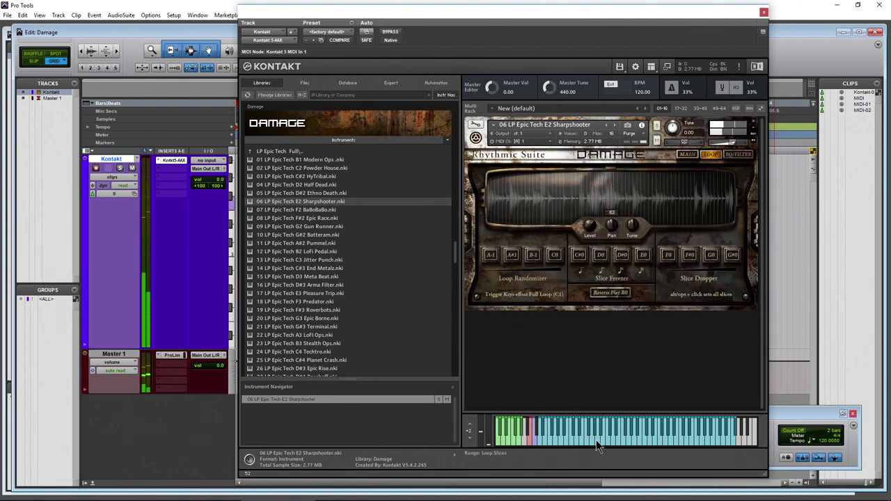
click(658, 445)
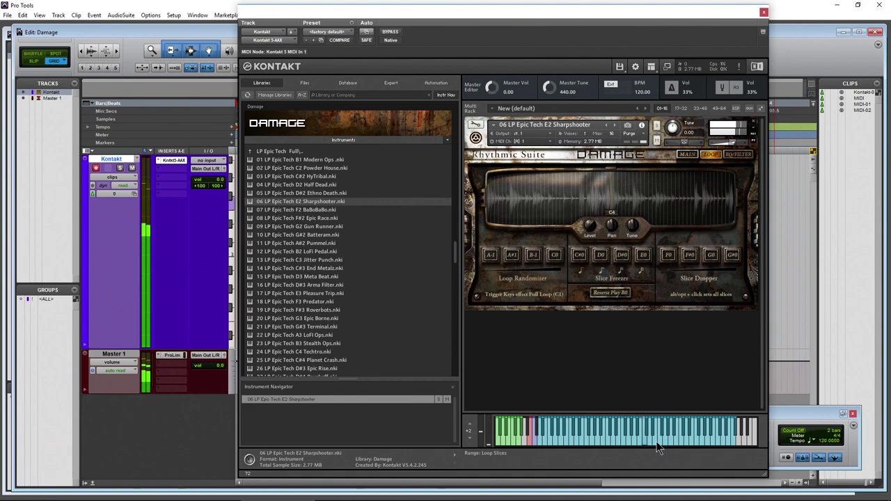
click(724, 446)
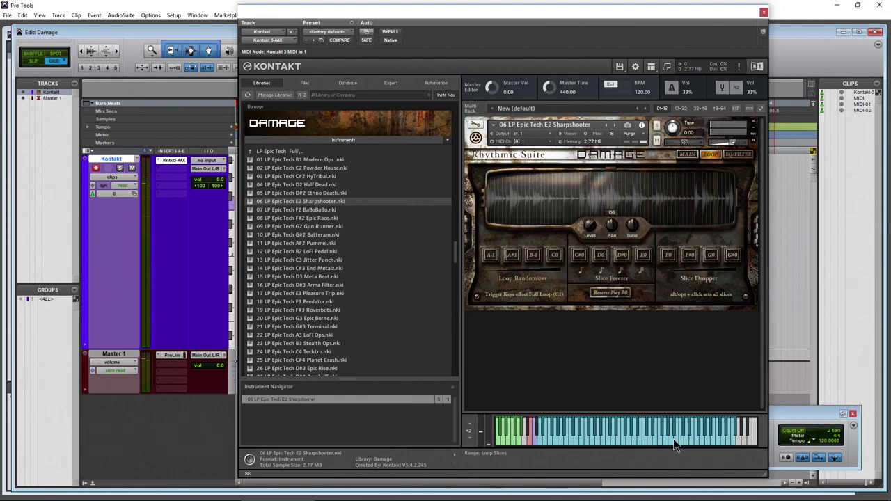
click(575, 440)
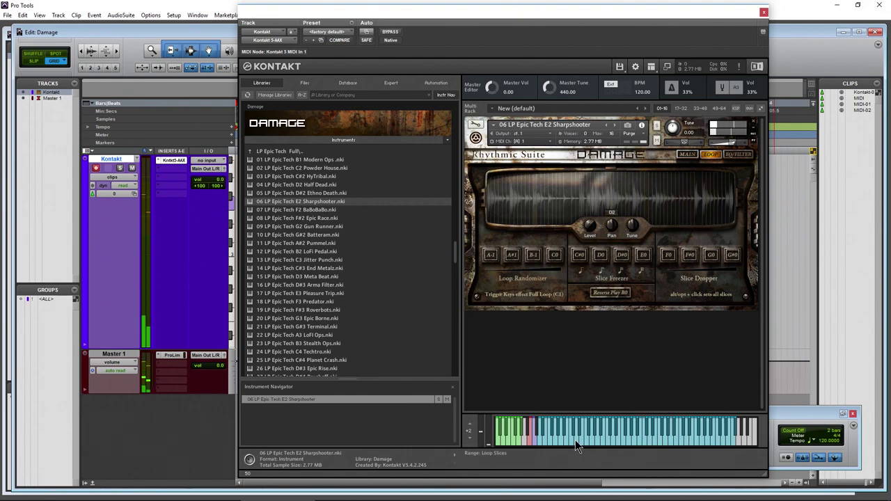
click(538, 442)
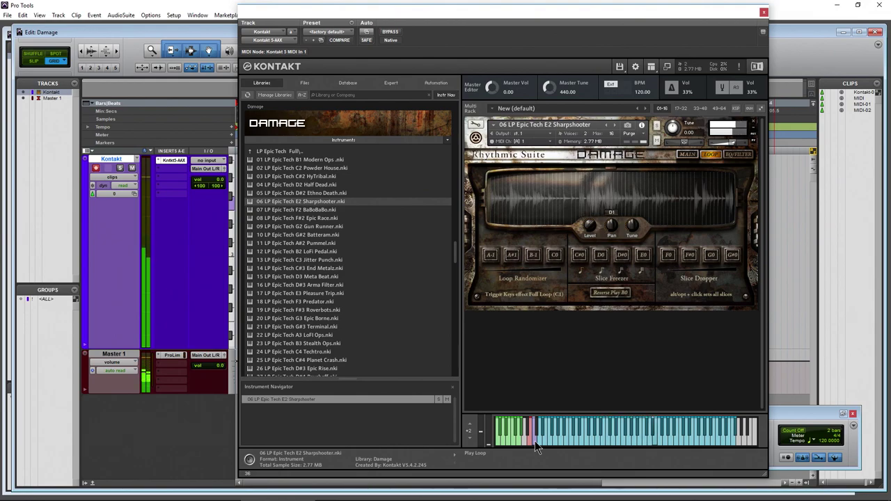
- Remove the Sharpshooter instrument from the rack and open the LP Mangled Pop Elements 02 folder of Single Loops
click(753, 122)
click(451, 288)
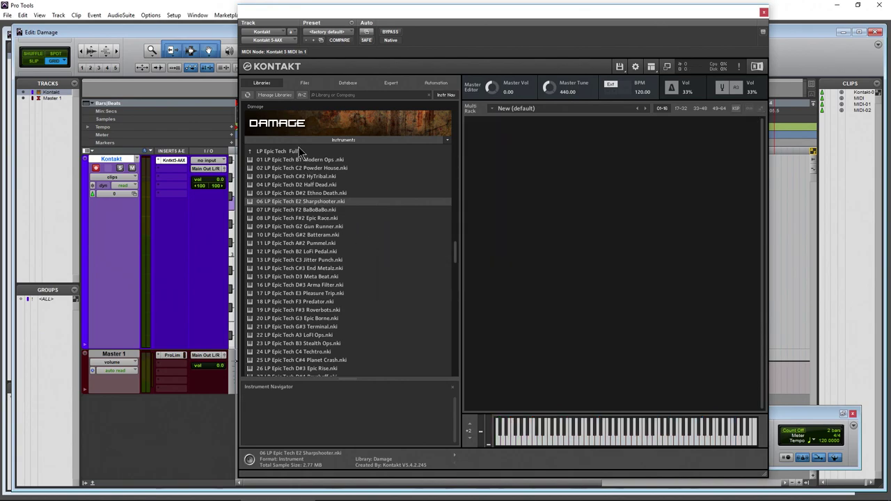
click(289, 152)
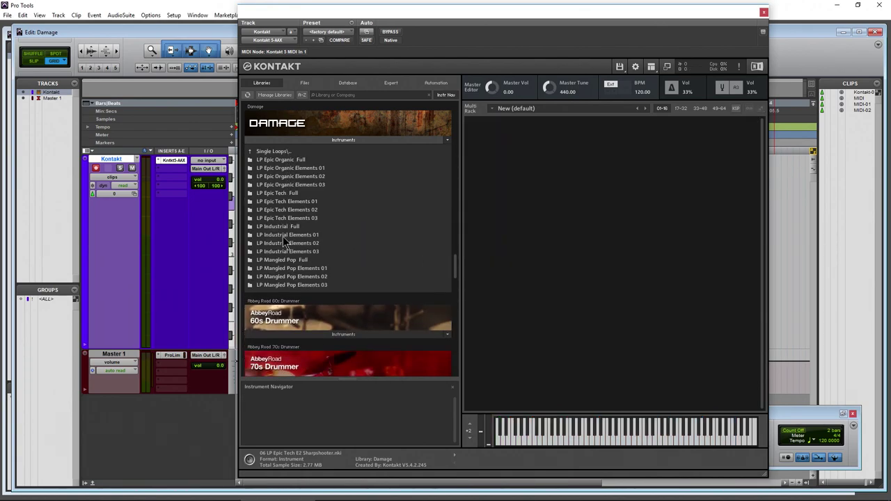
click(298, 277)
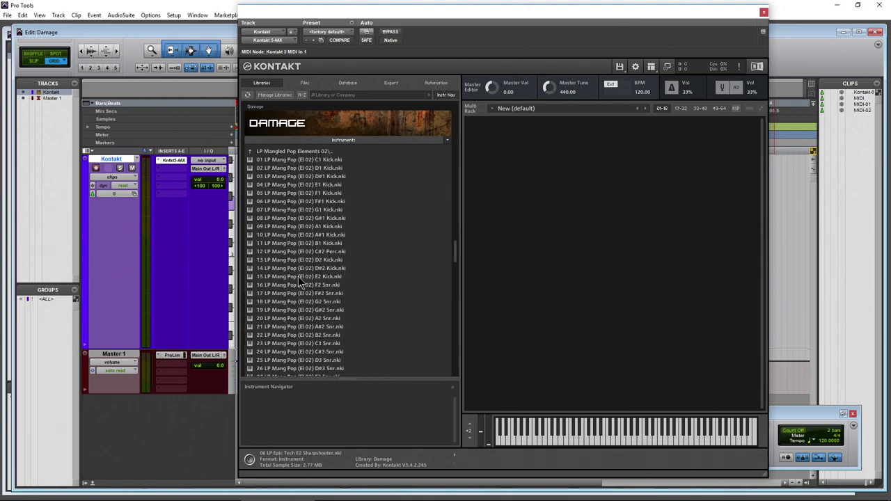
- Browse the Mangled Pop Elements 02 instruments and load 04 LP Mang Pop (El 02) E1 Kick into the rack
click(324, 161)
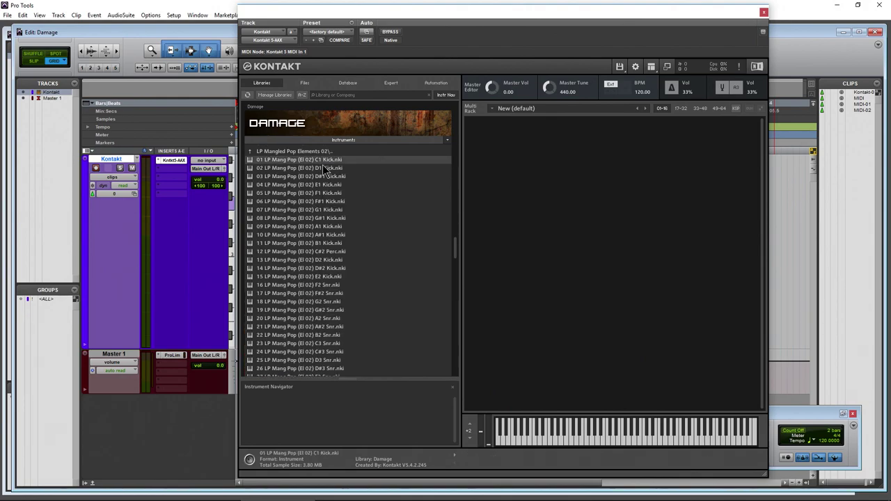
click(322, 168)
click(322, 186)
scroll(293, 271, down, 4)
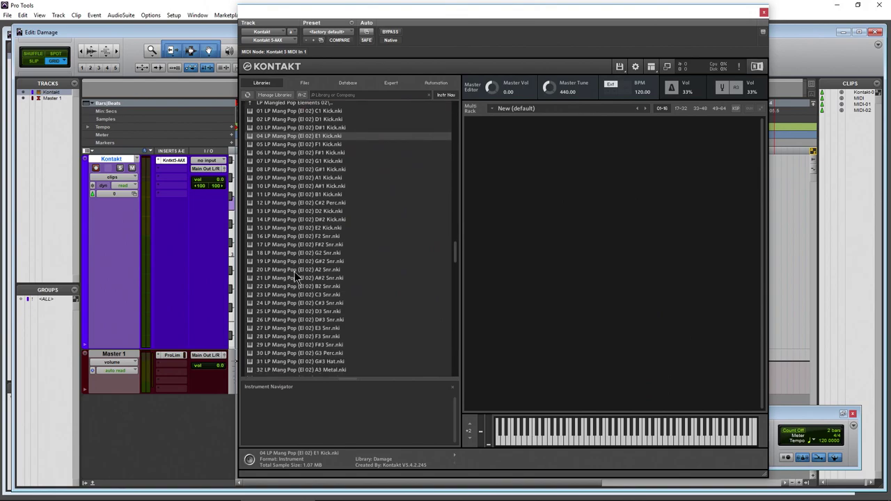
scroll(295, 277, down, 5)
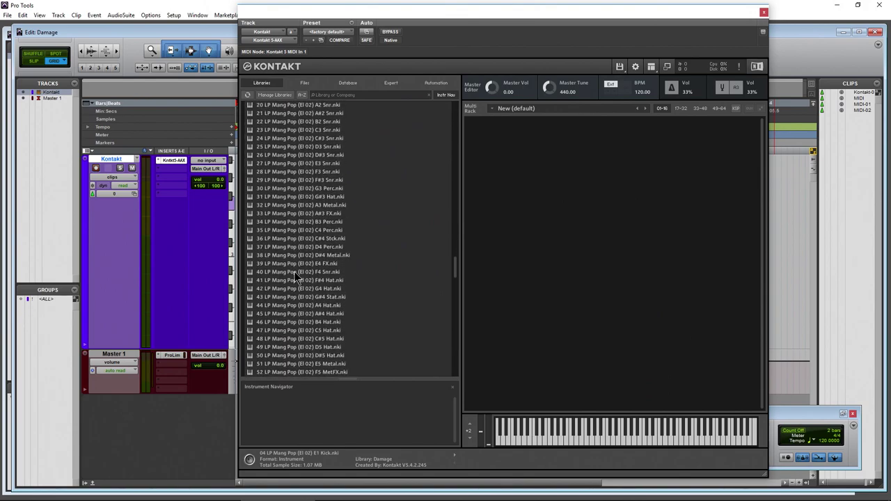
drag(452, 274, 453, 249)
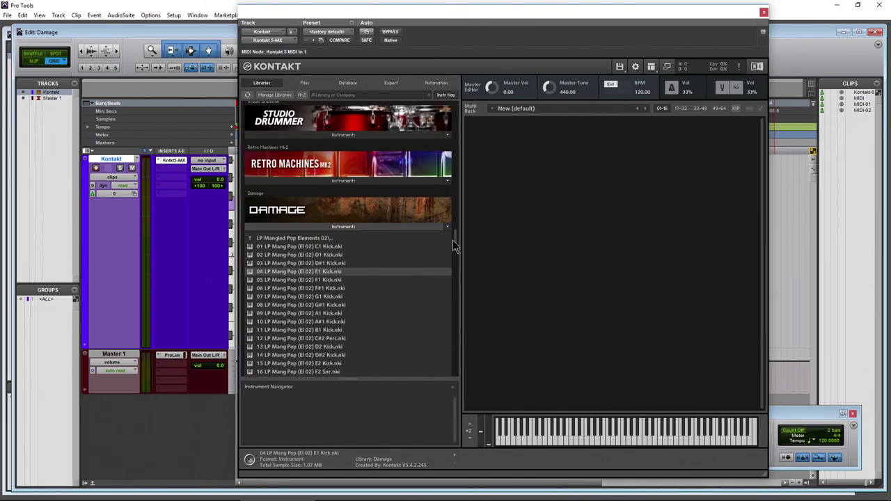
drag(297, 271, 583, 241)
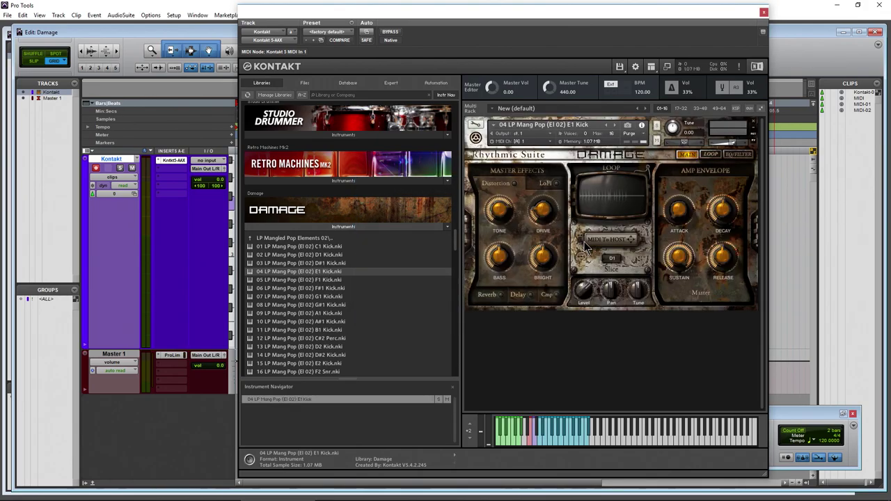
- Audition slices of the E1 Kick instrument, including F1 and F2
click(538, 441)
click(549, 440)
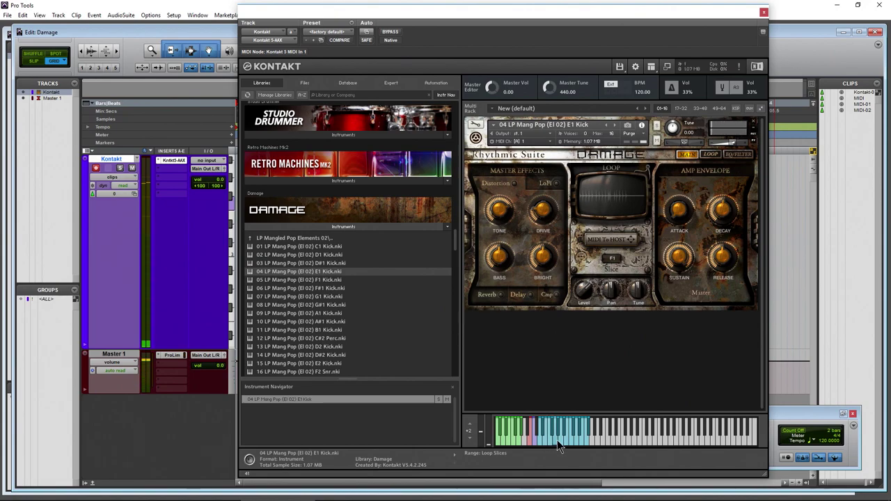
click(557, 440)
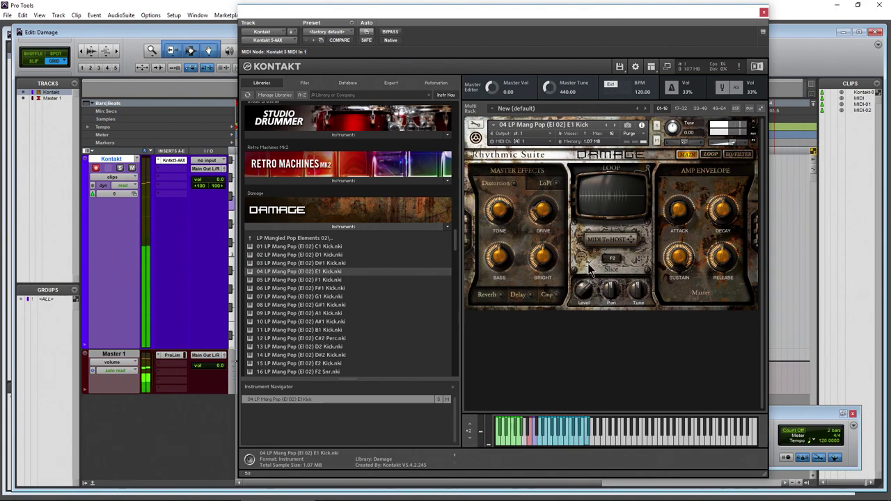
- Show the E1 Kick's sliced loop waveform and audition slices including D2, D1 and G1
click(710, 154)
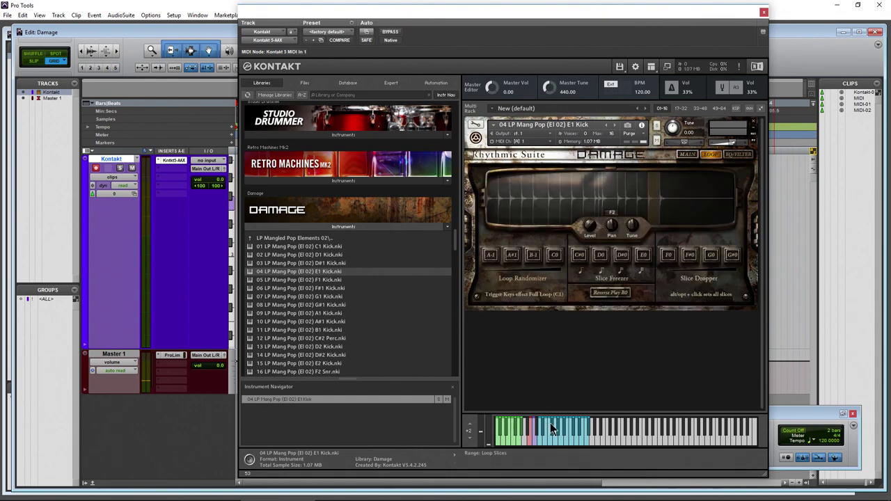
click(562, 441)
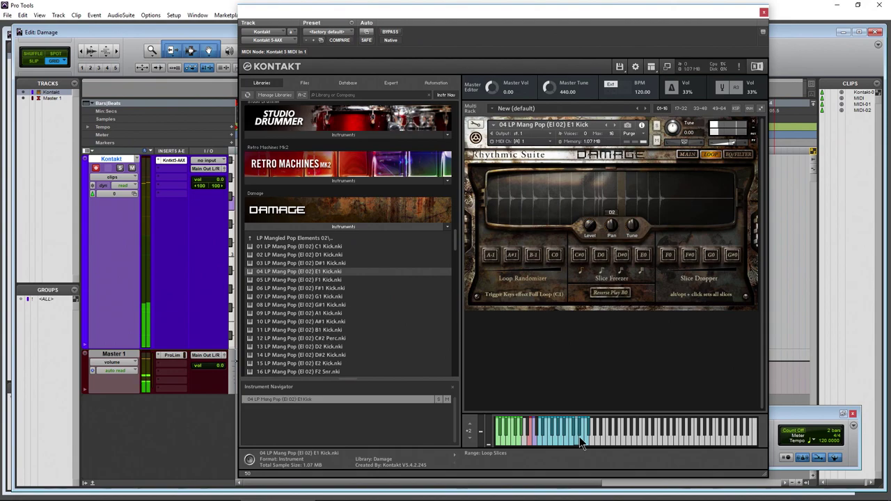
click(584, 447)
click(541, 443)
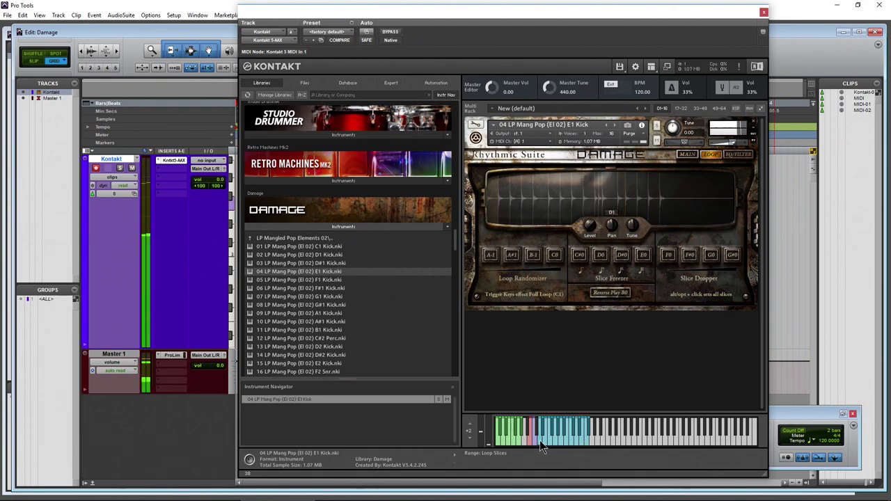
click(560, 442)
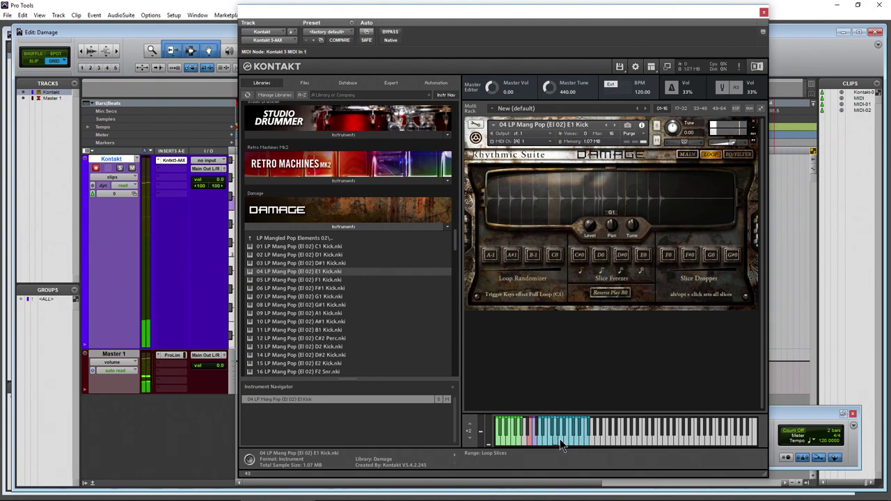
- Look through the rest of the Mangled Pop Elements 02 list and the E1 Kick's main and EQ/Filter pages
scroll(375, 304, down, 3)
scroll(375, 305, down, 6)
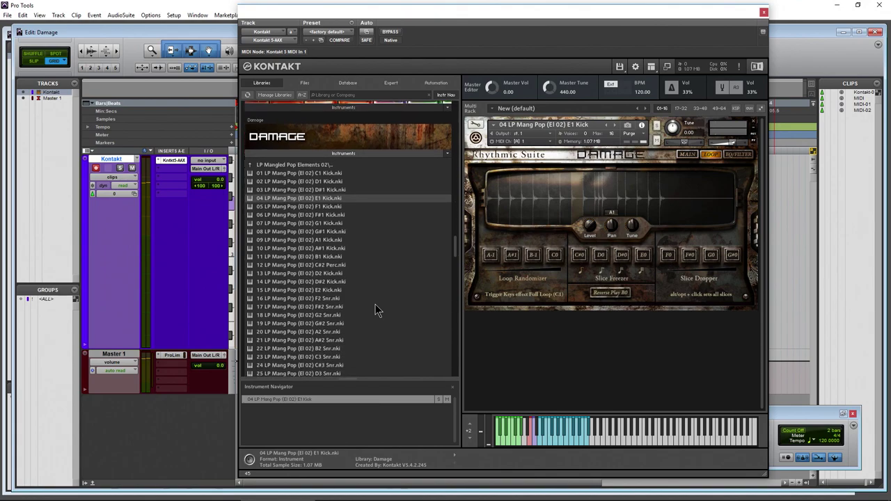
scroll(380, 299, down, 3)
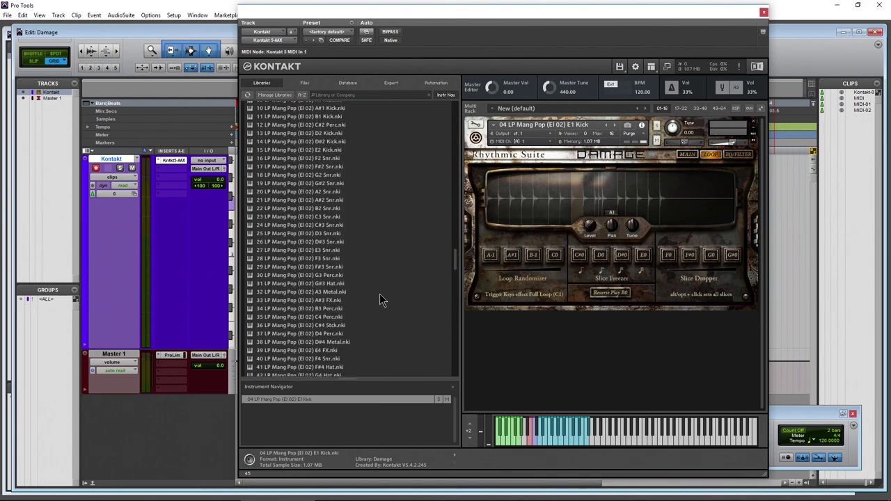
scroll(379, 300, up, 6)
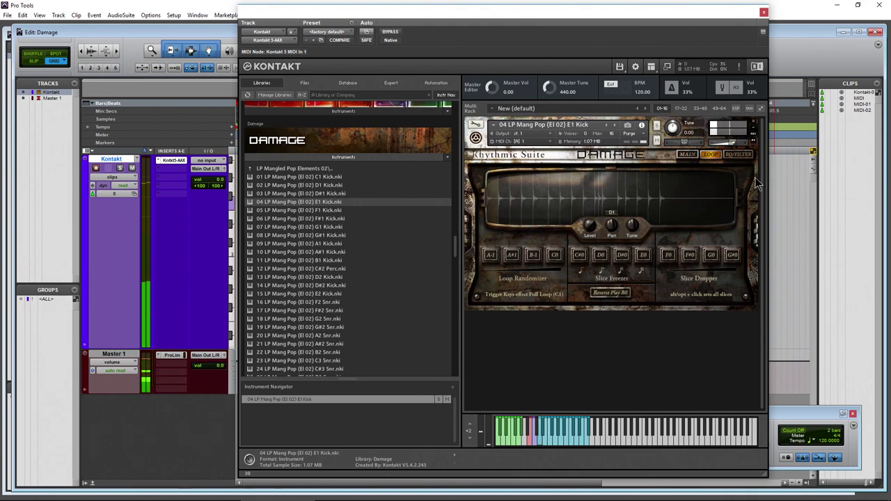
click(687, 154)
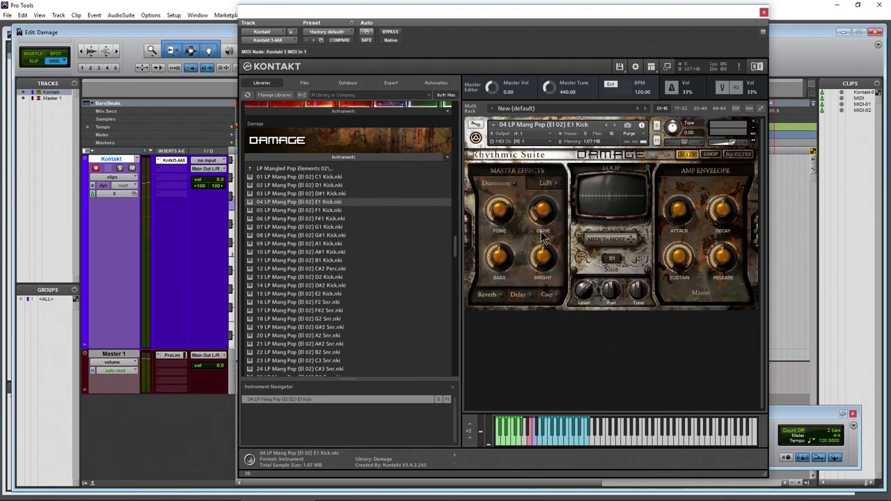
click(736, 154)
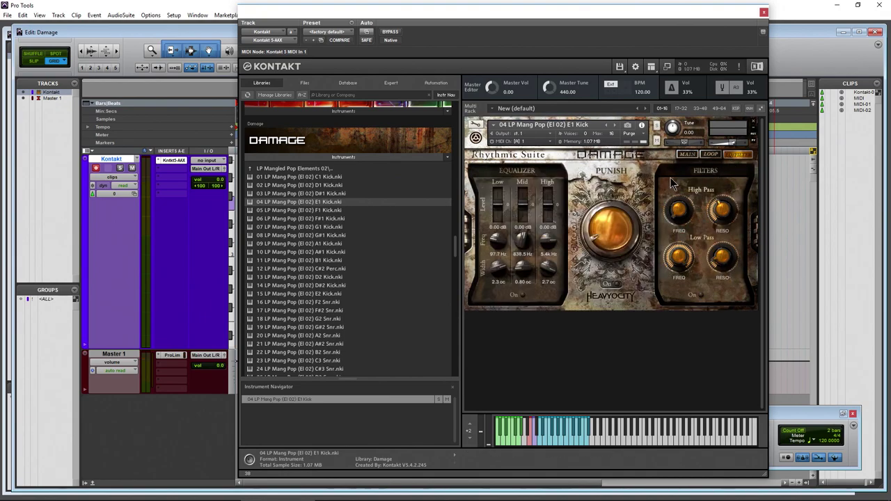
click(685, 155)
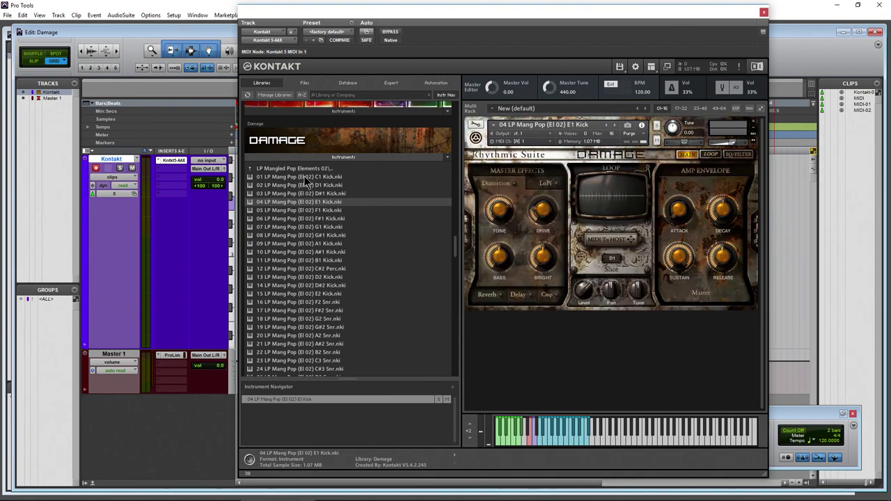
- Remove the E1 Kick instrument and load PERC Sheet Metal from the 03 Metals folder of the Percussive Kits
click(754, 125)
click(437, 288)
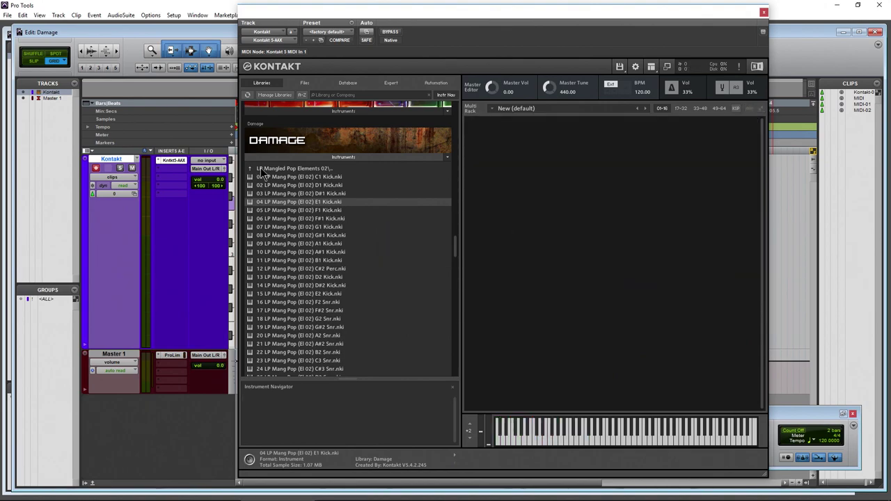
click(261, 170)
click(282, 153)
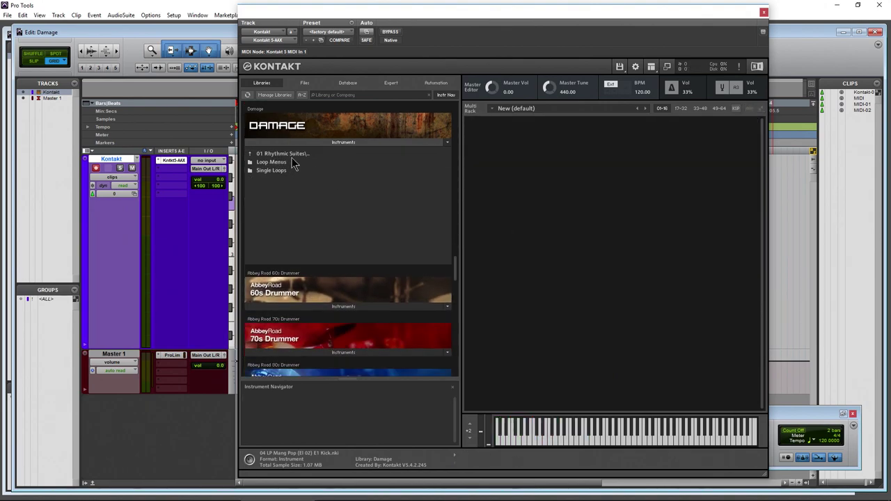
click(282, 154)
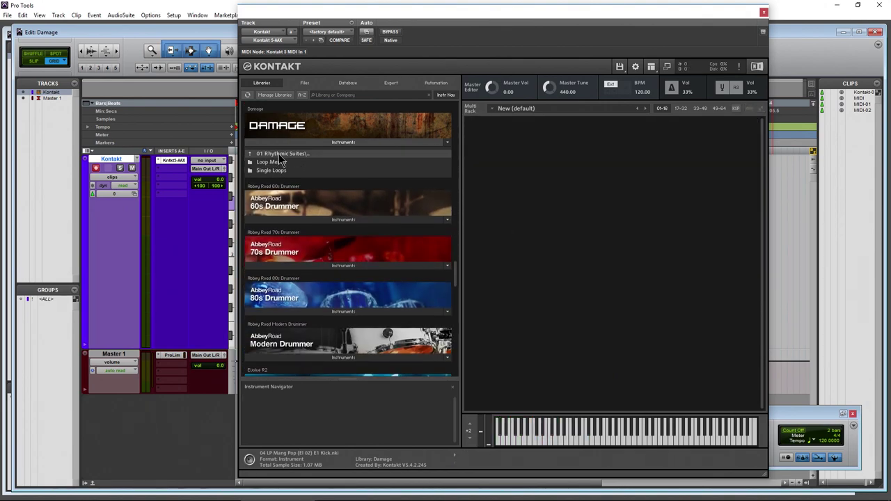
click(282, 162)
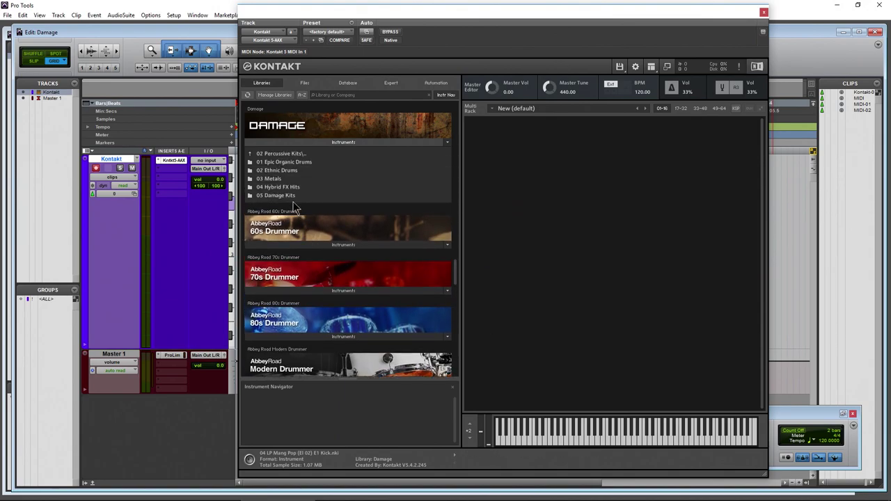
click(268, 178)
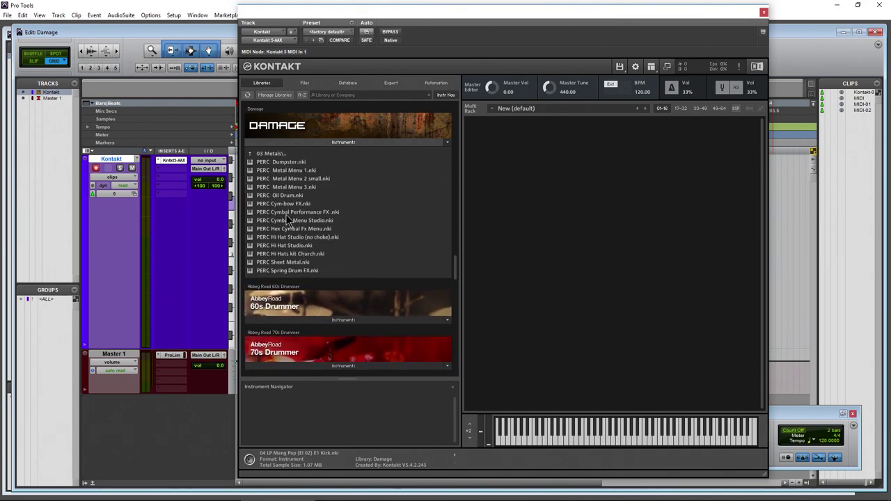
click(280, 262)
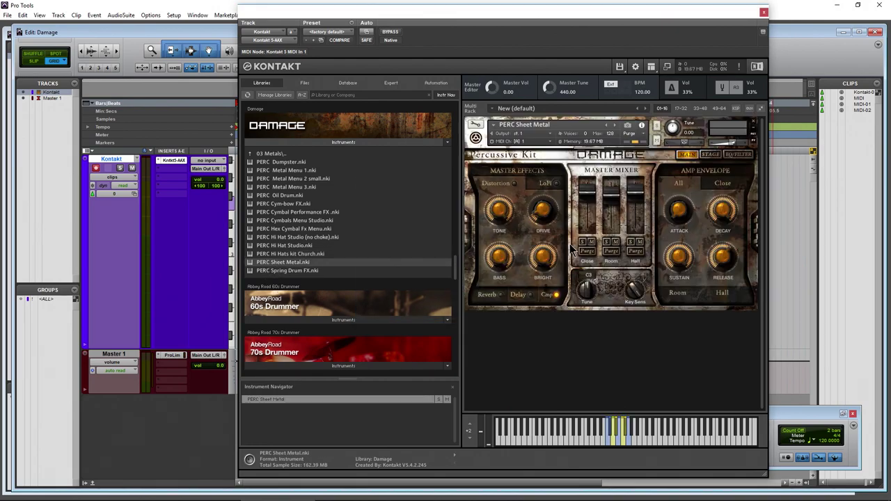
- Audition the Sheet Metal kit's hits, including C#3, F3 and G3
click(607, 442)
click(610, 434)
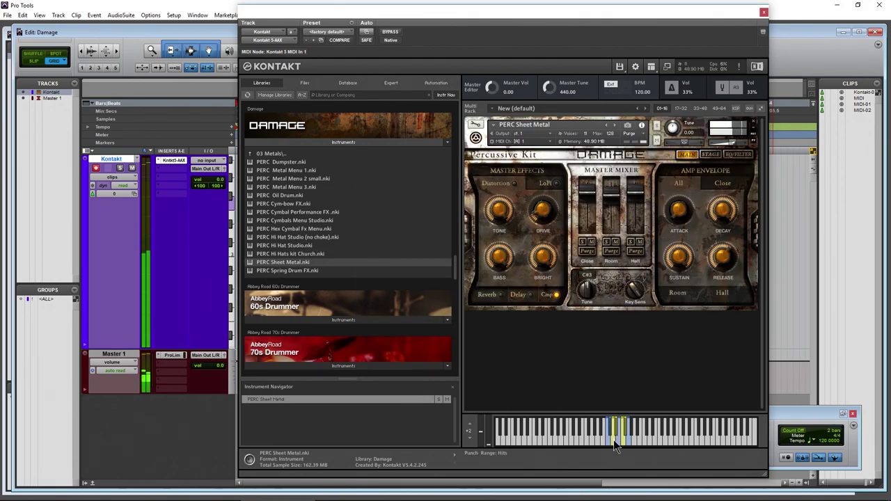
click(615, 432)
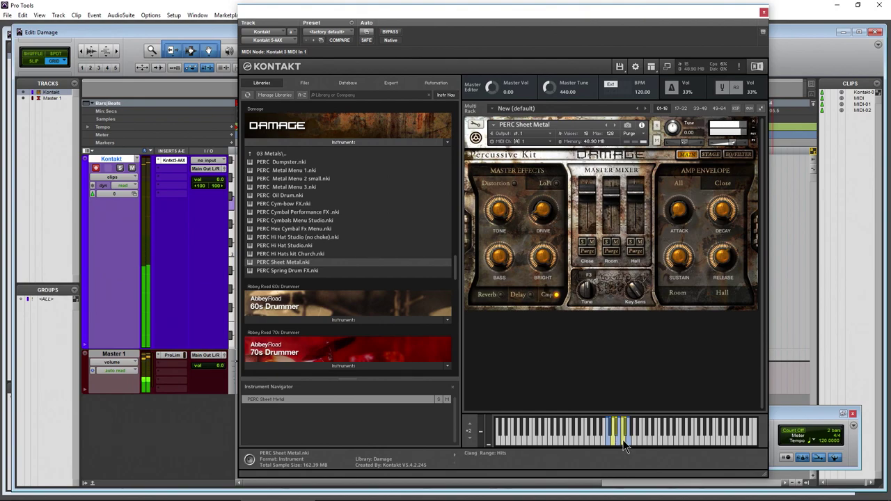
click(629, 438)
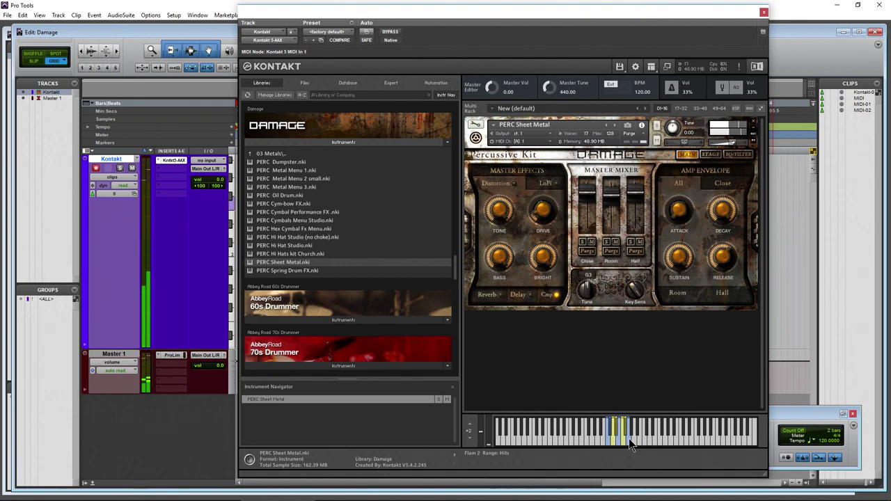
- Audition the Sheet Metal kit's Flam 1 and Flam 2 hits
click(621, 439)
click(621, 439)
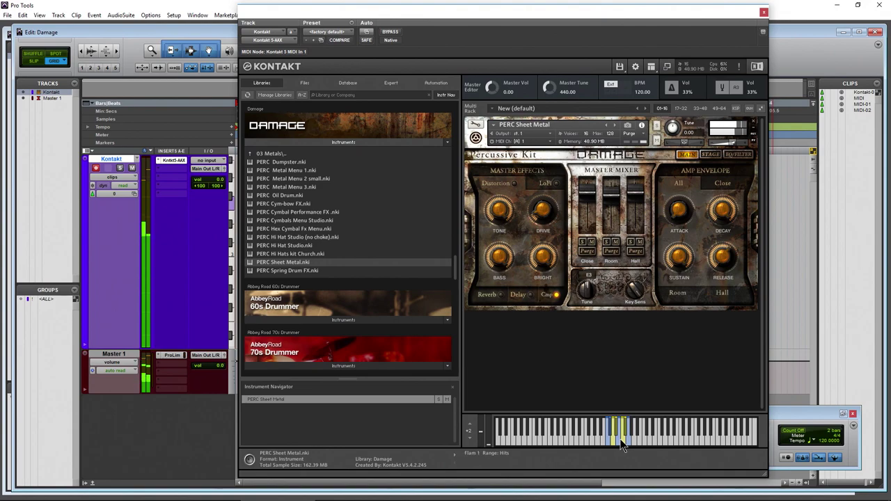
click(617, 440)
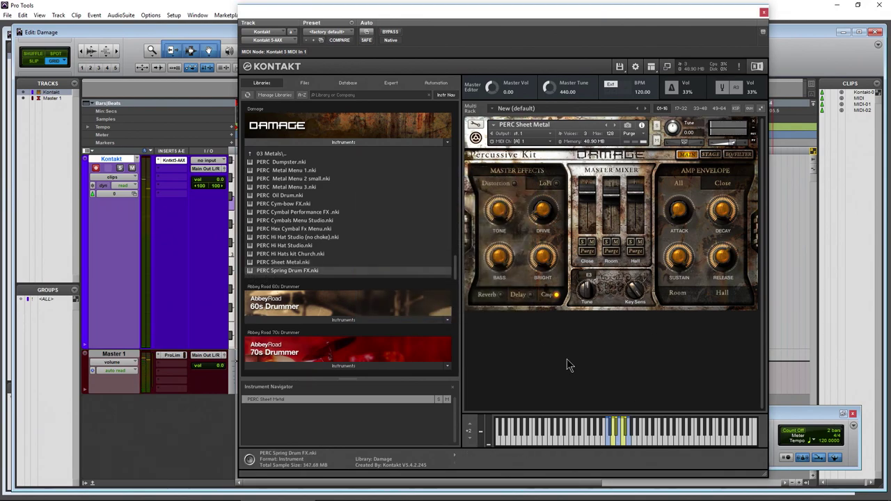
- Load and solo PERC Spring Drum FX, and audition its sounds, including Hit 1, Hit 2, Hit 13, FX 12, FX 24 and FX 34
drag(683, 220, 590, 320)
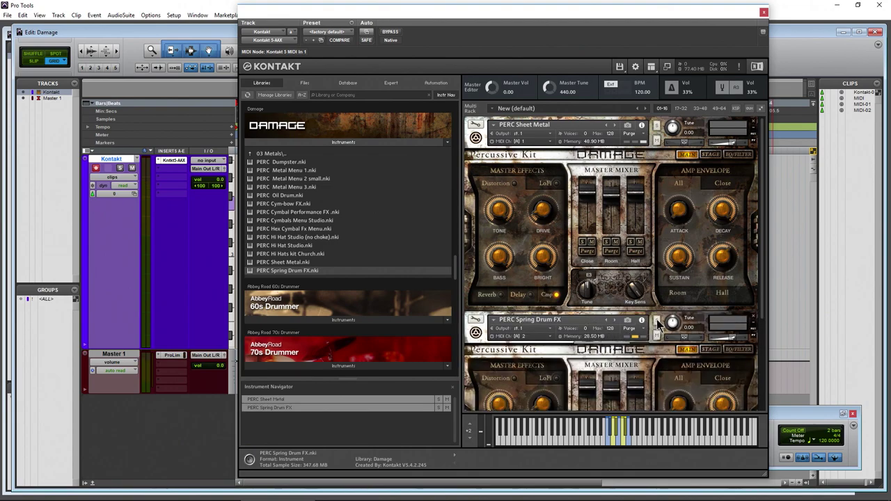
scroll(763, 179, down, 3)
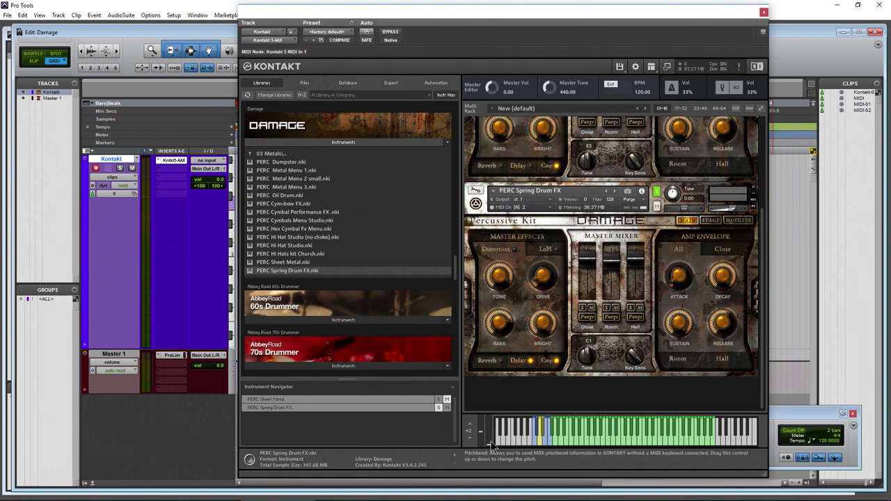
click(567, 441)
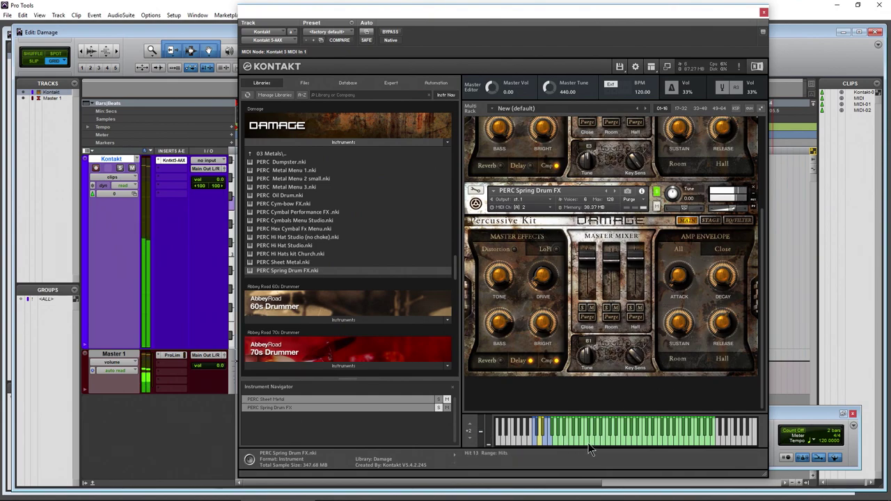
click(611, 442)
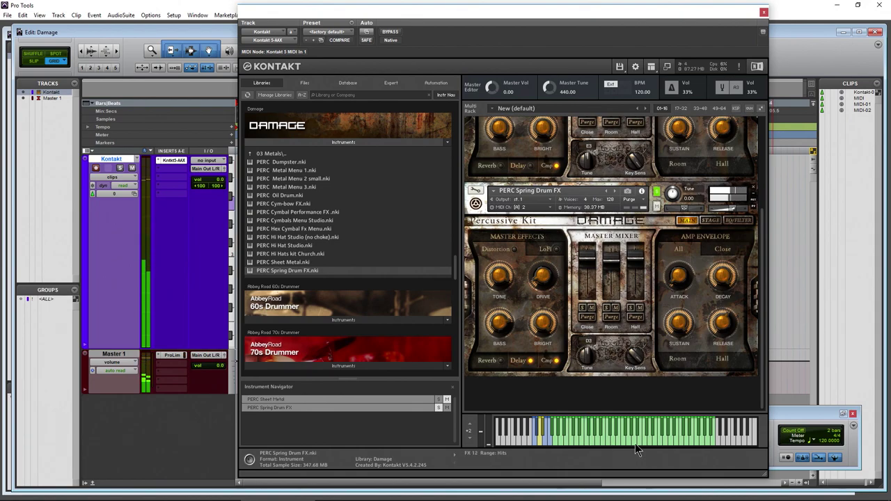
click(643, 442)
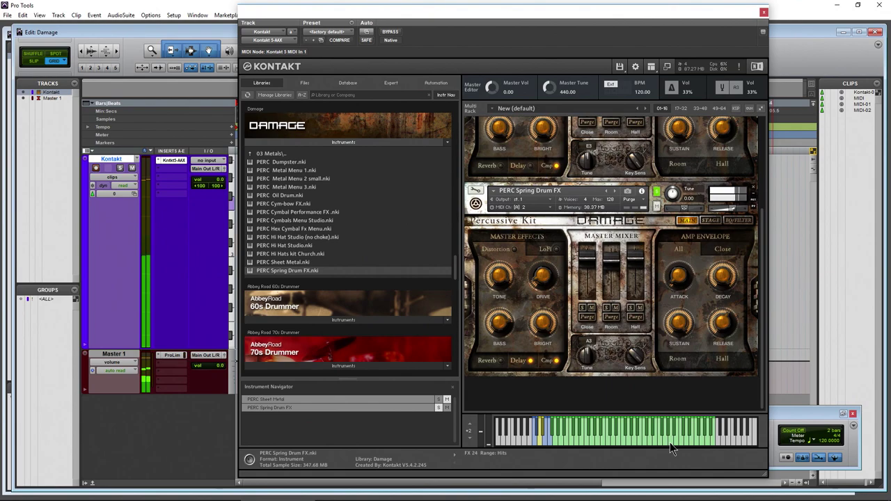
click(540, 442)
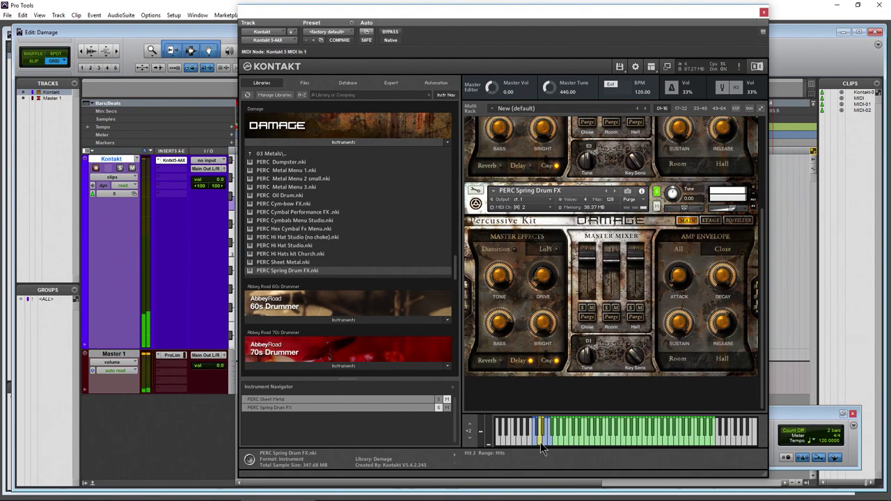
click(532, 443)
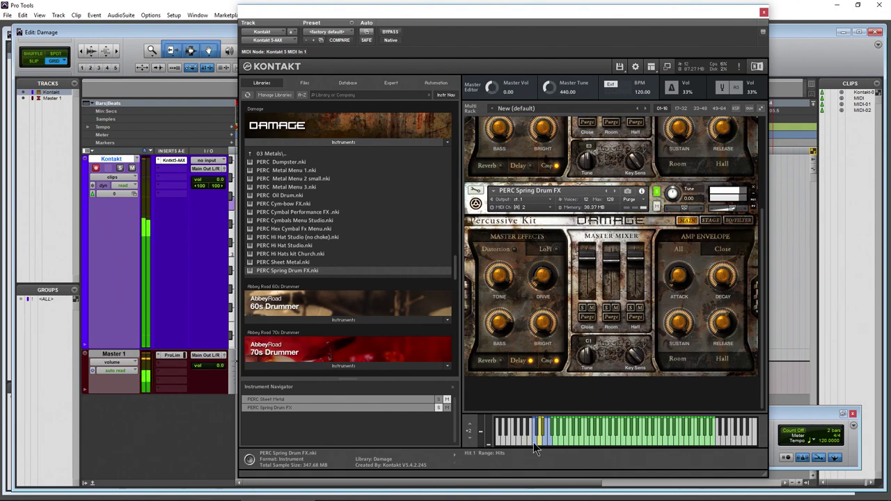
click(704, 449)
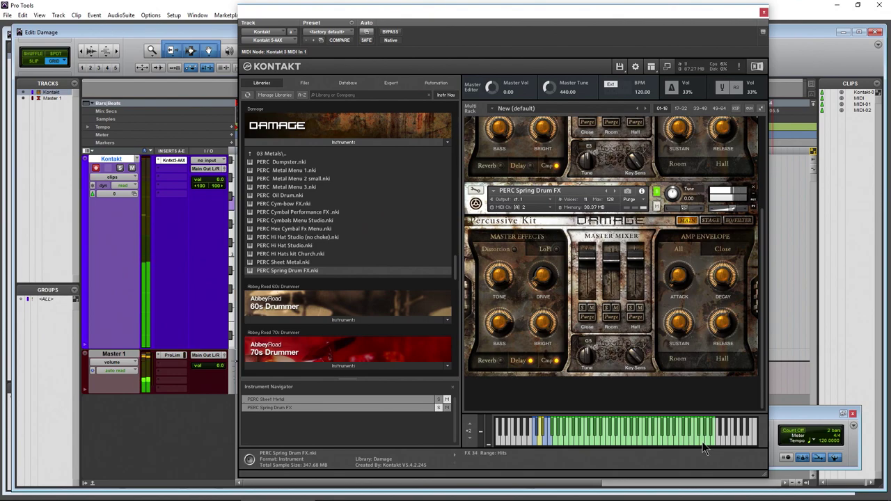
- Remove the Spring Drum FX and Sheet Metal instruments and load PERC Oil Drum from the 03 Metals folder
click(751, 190)
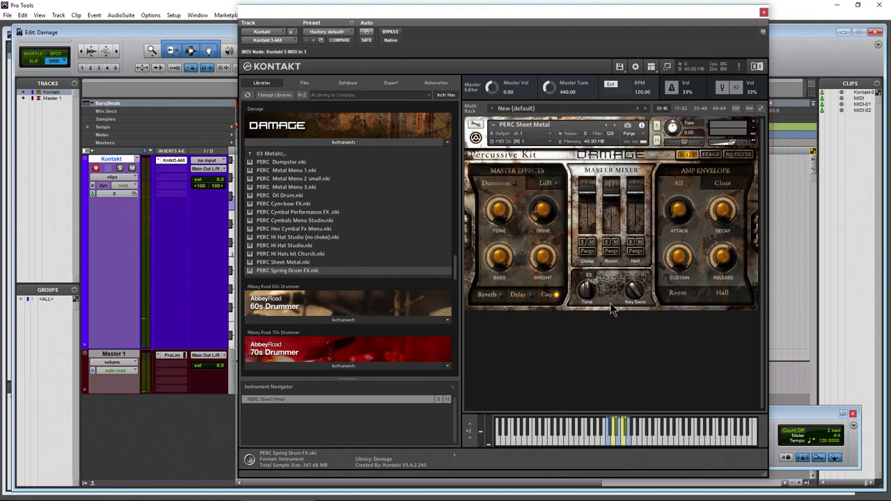
click(751, 124)
scroll(371, 249, up, 1)
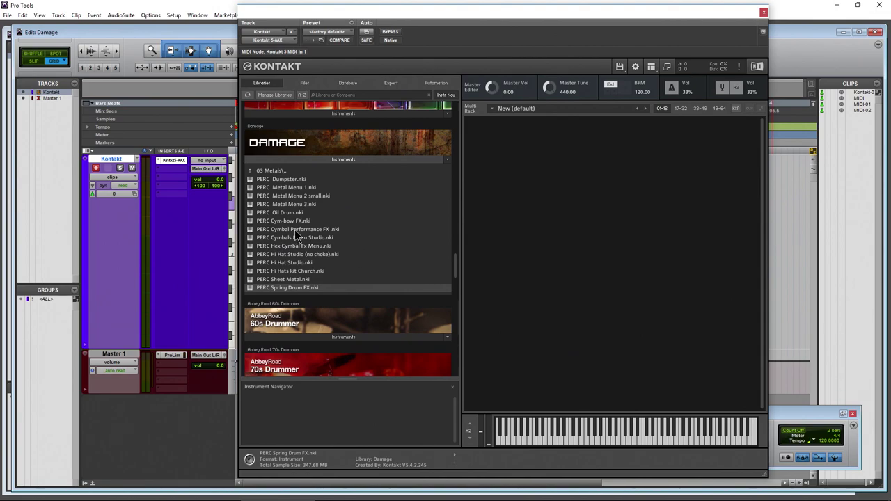
click(276, 213)
drag(276, 211, 591, 215)
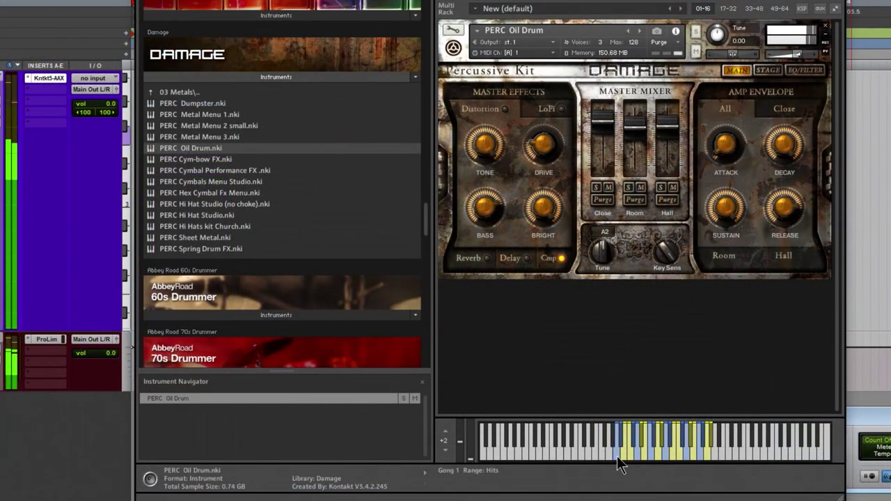
- Audition the Oil Drum kit's gong, mallet and stick hits, including Gong 1, Gong 2, Mallet 2 and Stick 4
click(616, 456)
click(640, 458)
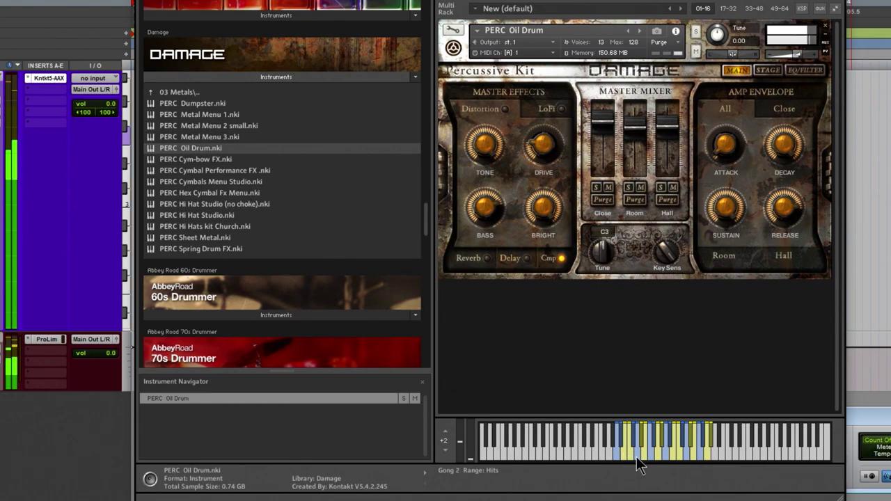
click(660, 457)
click(650, 457)
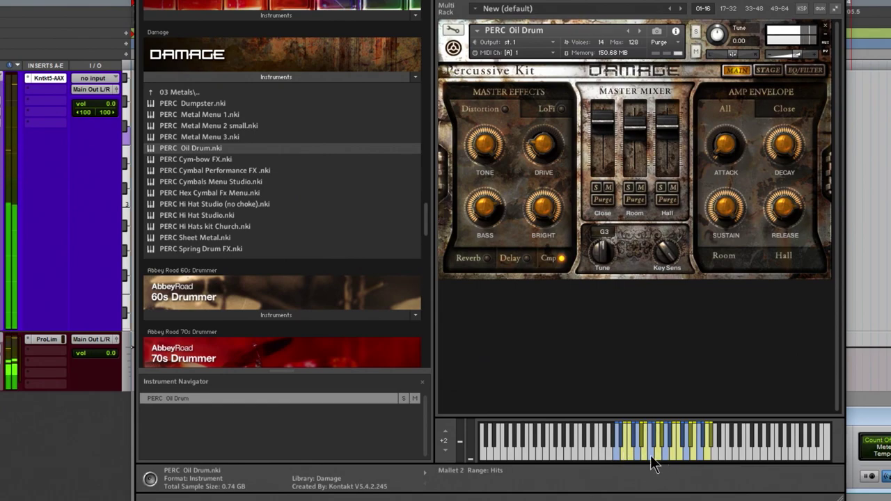
click(674, 456)
click(680, 456)
click(696, 455)
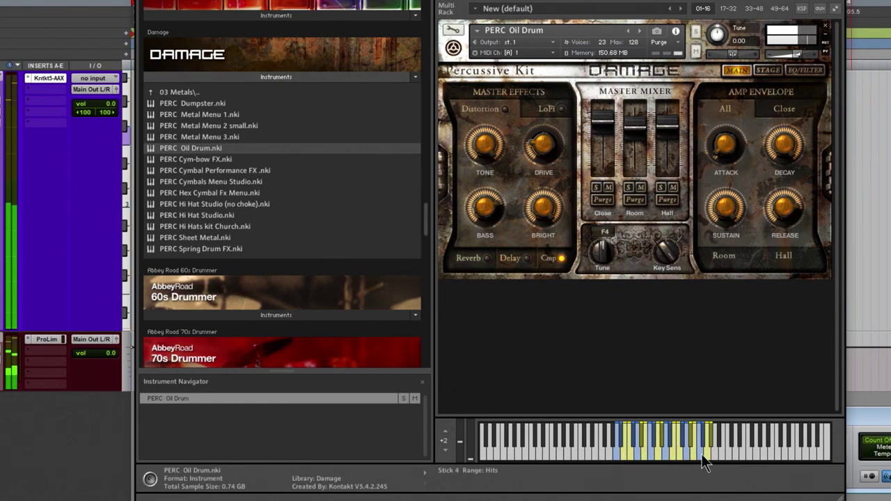
click(706, 454)
click(684, 455)
click(664, 457)
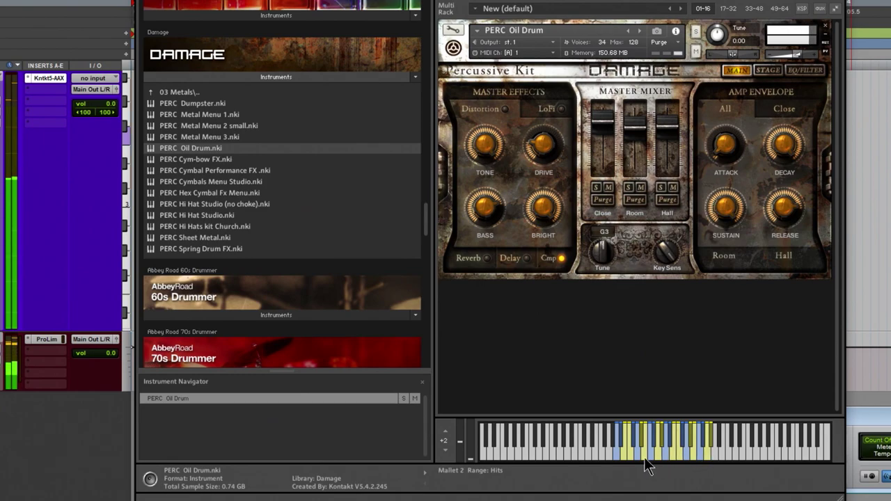
click(632, 454)
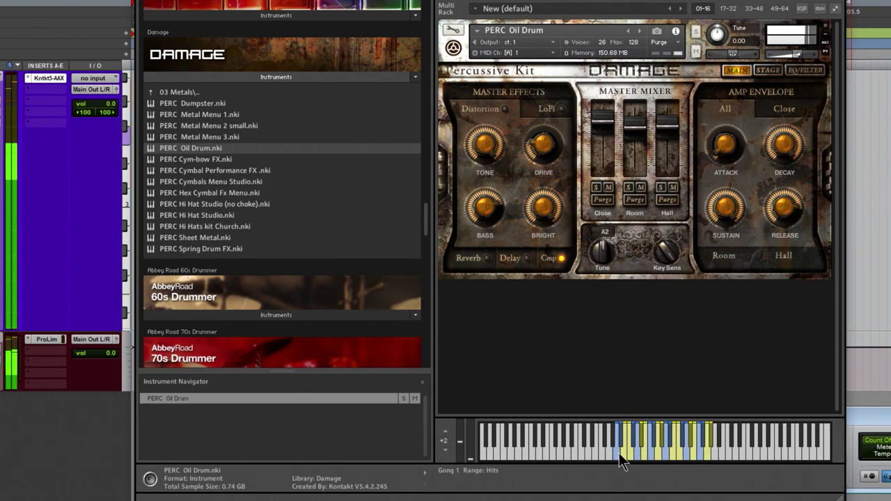
click(619, 454)
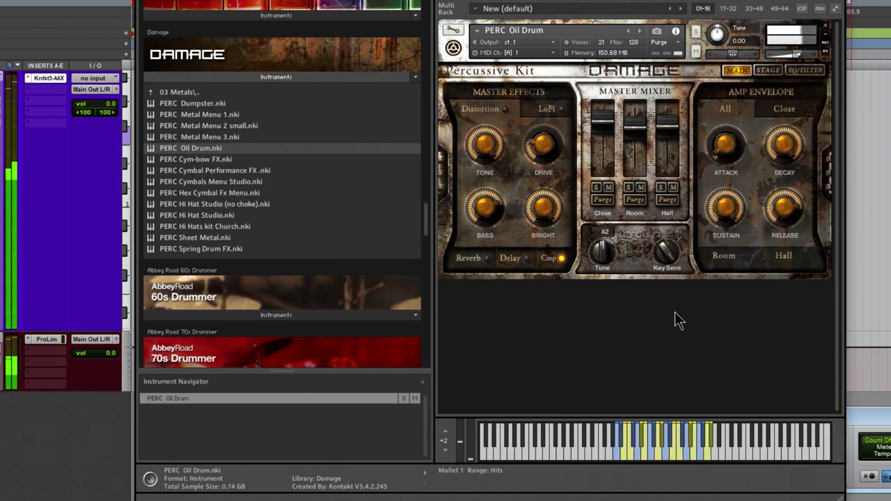
- Remove the Oil Drum instrument and load PERC Ethnic Tribal Drums from the 02 Ethnic Drums folder
click(825, 26)
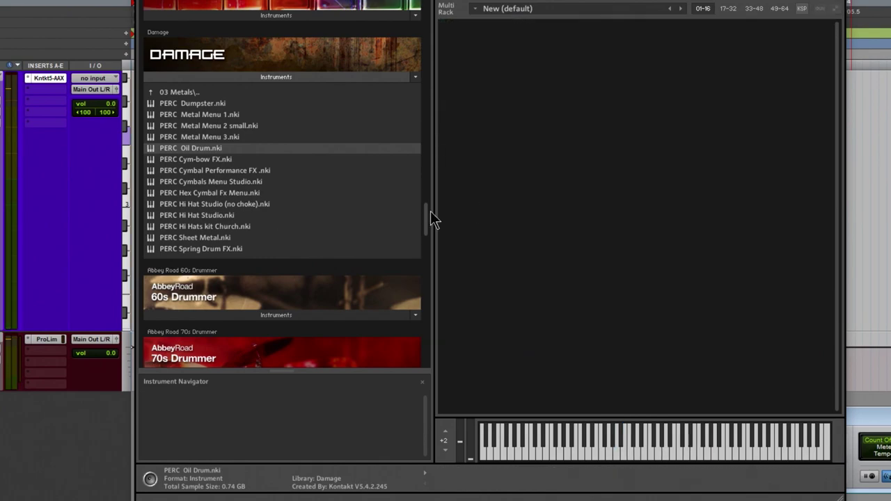
click(194, 92)
click(205, 116)
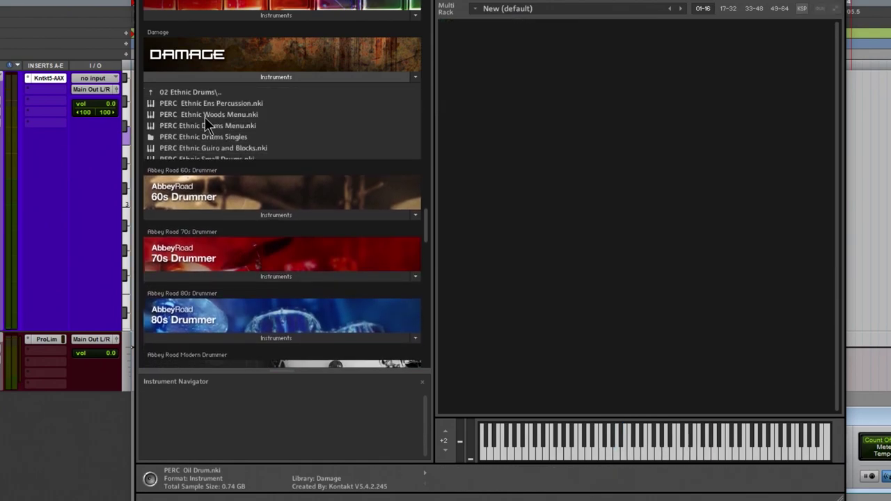
click(209, 148)
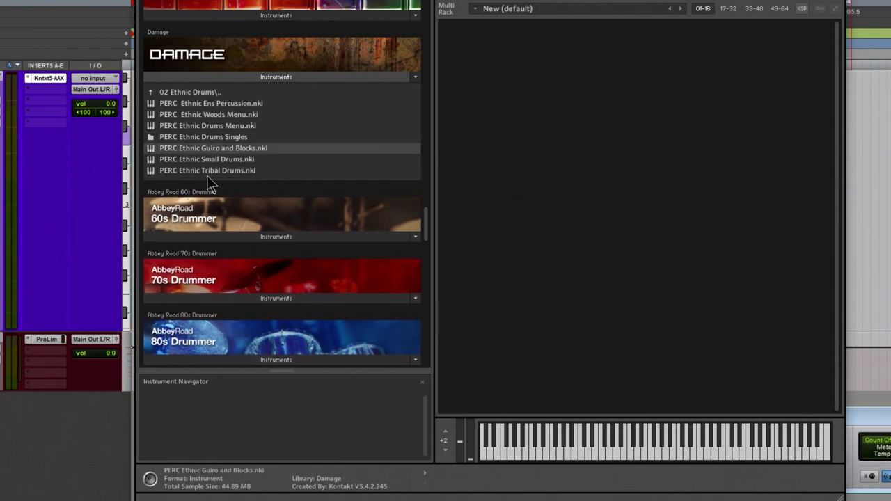
drag(208, 171, 620, 140)
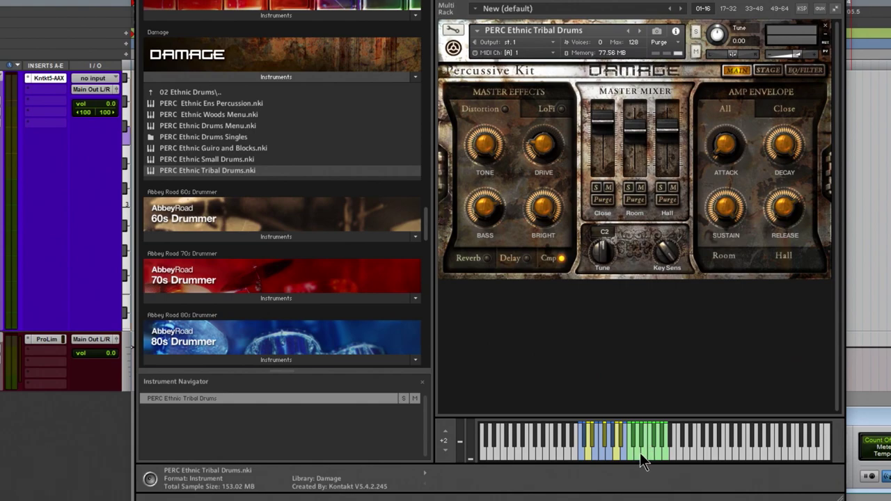
- Audition the Ethnic Tribal Drums' hits and performance samples, including Kngu 1 and Kettle Drum 1
click(585, 458)
click(593, 454)
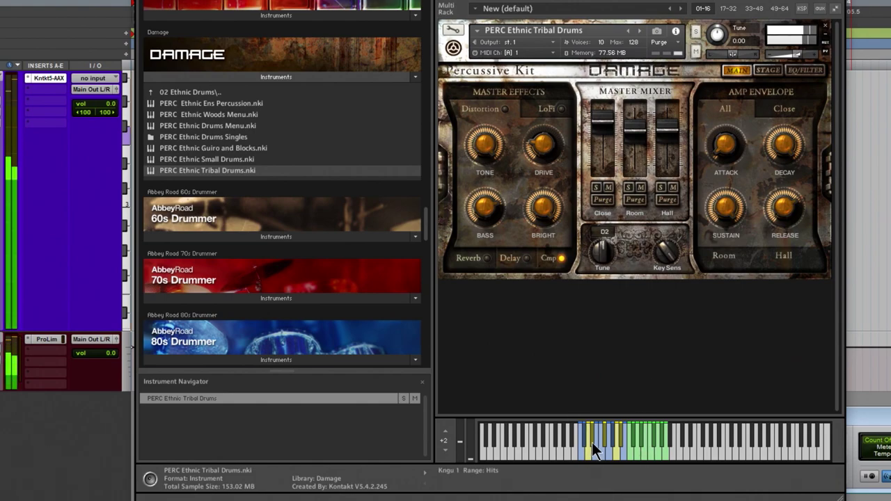
click(594, 453)
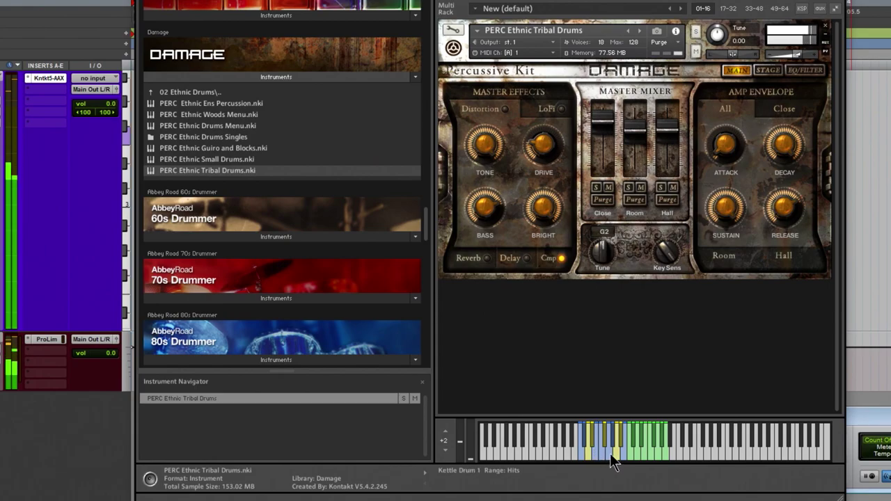
click(633, 455)
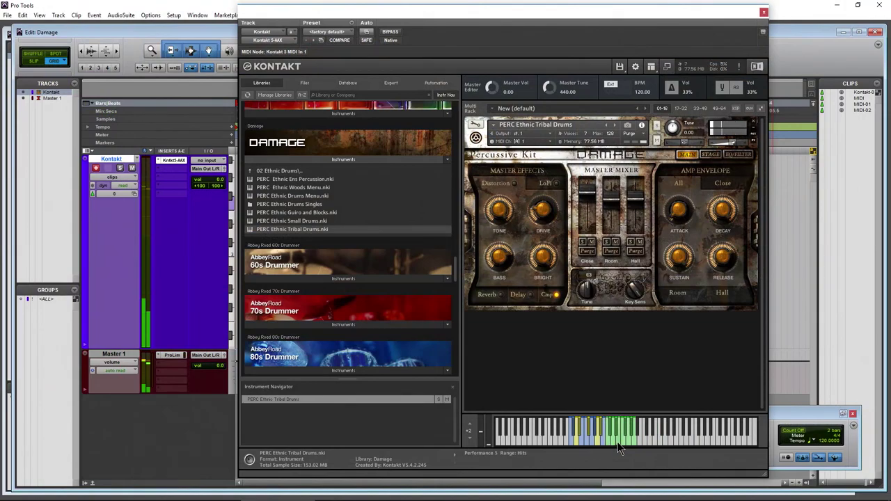
click(617, 442)
click(624, 442)
drag(624, 442, 634, 441)
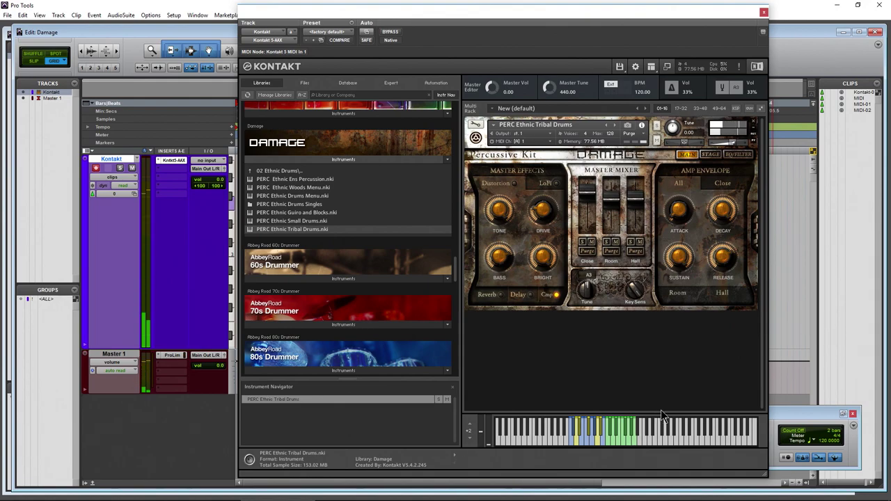
- Remove the Ethnic Tribal Drums instrument and load PERC Studio Drum Kit from the 01 Epic Organic Drums folder
click(752, 125)
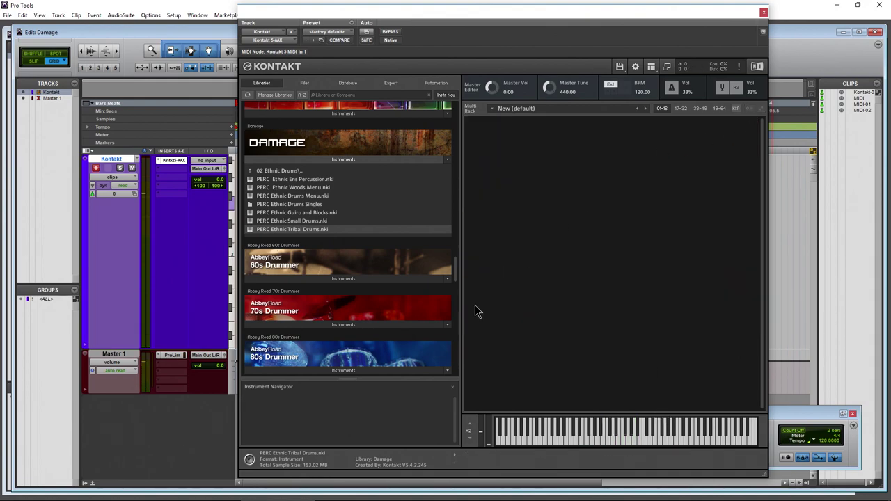
click(286, 171)
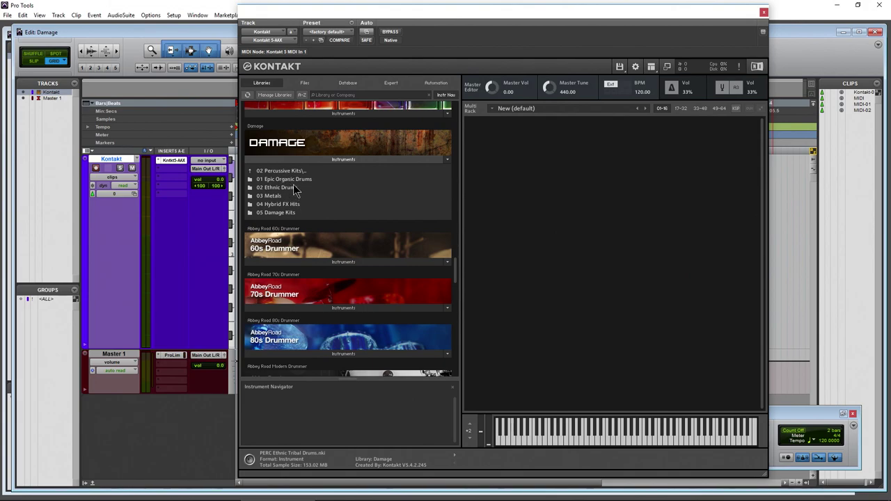
click(296, 180)
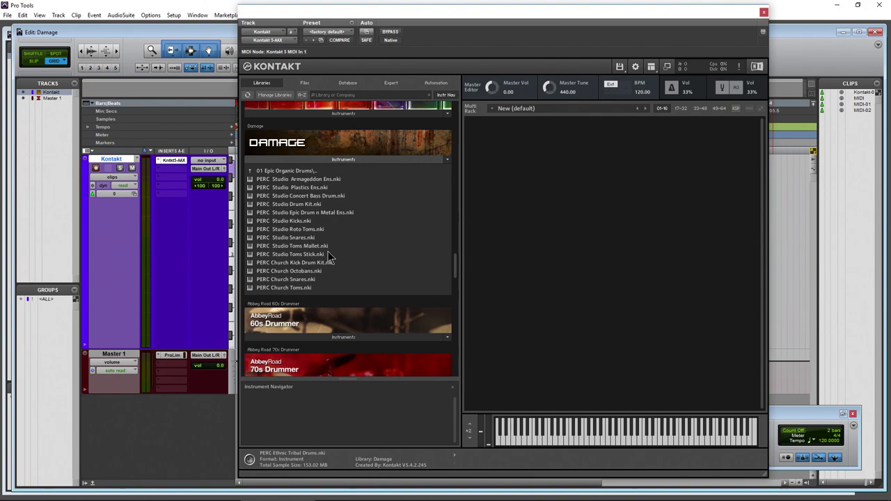
click(288, 216)
click(280, 207)
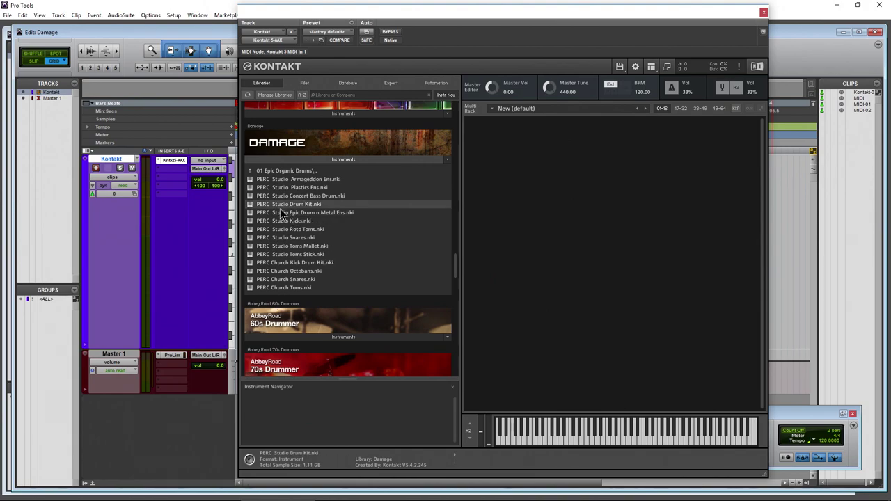
drag(451, 204, 568, 201)
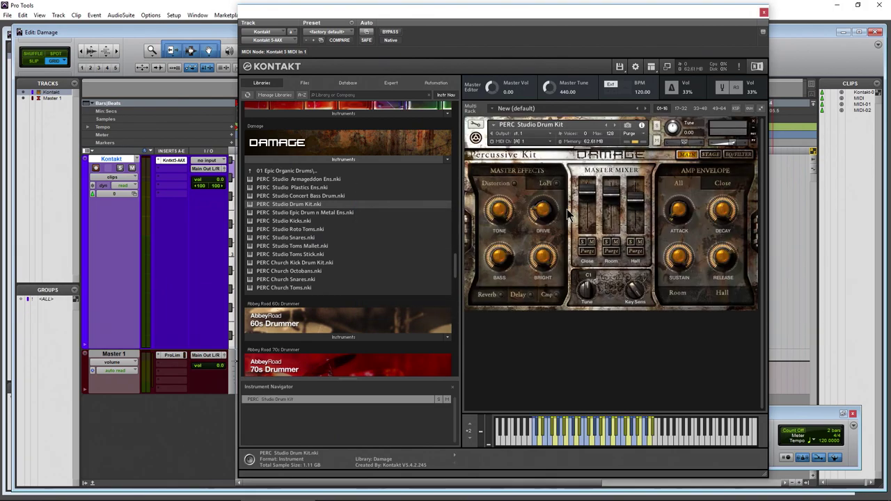
- Audition the Studio Drum Kit's hits, including Bass Drum 1, Bass Drum 2, Bass Drum 3, Snare 2 and repeated Snare 4 hits
click(536, 440)
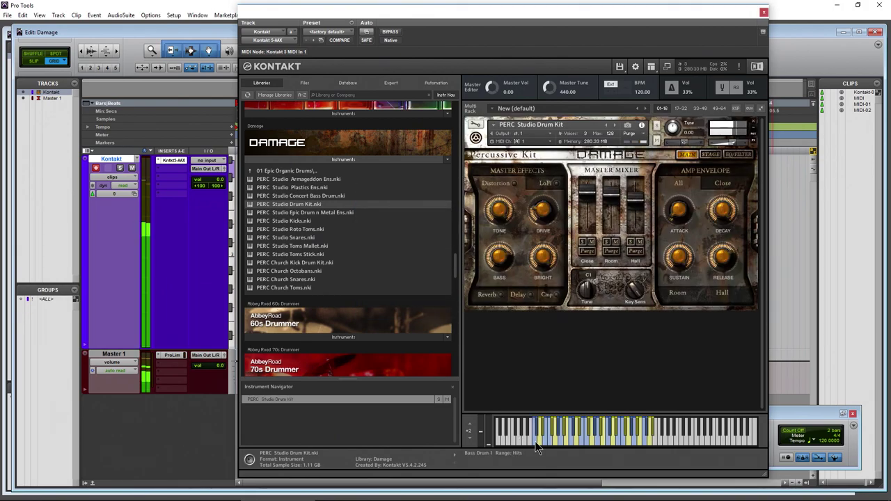
click(541, 441)
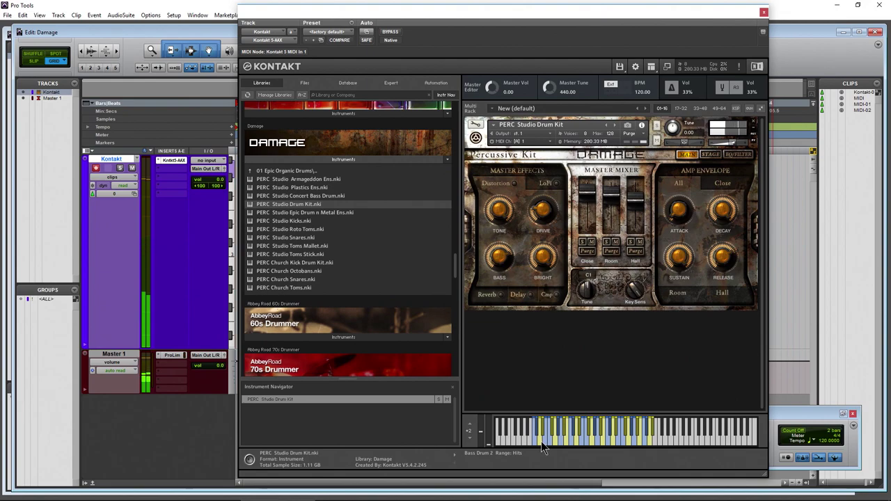
click(545, 441)
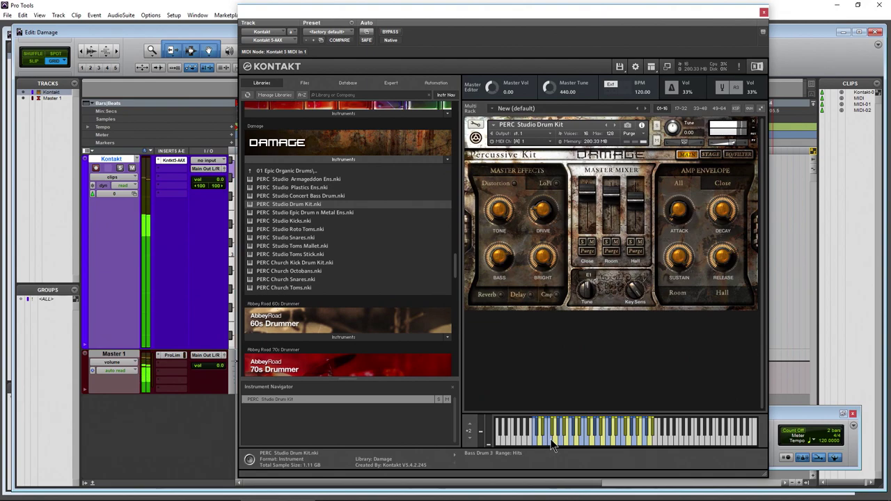
click(555, 440)
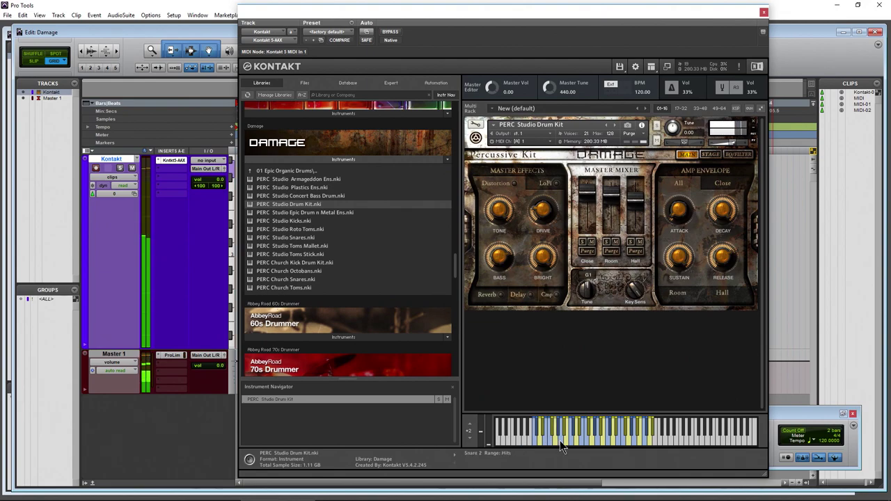
click(573, 444)
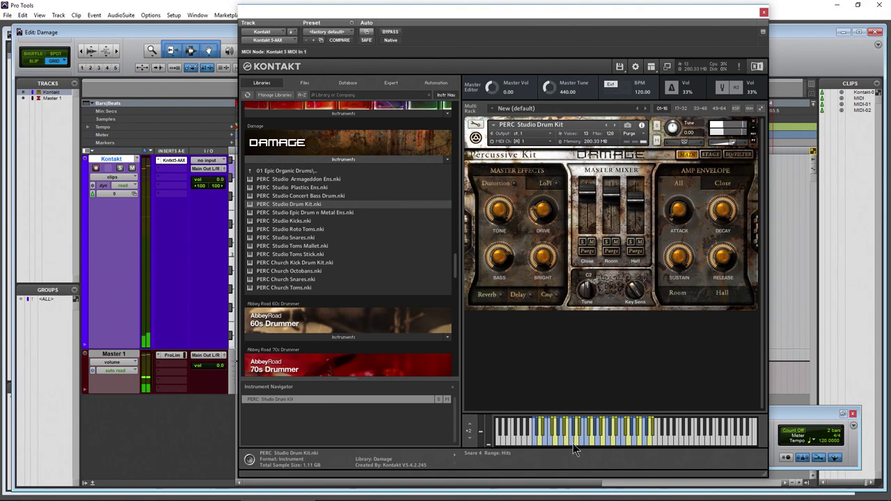
click(573, 444)
click(573, 444)
click(573, 444)
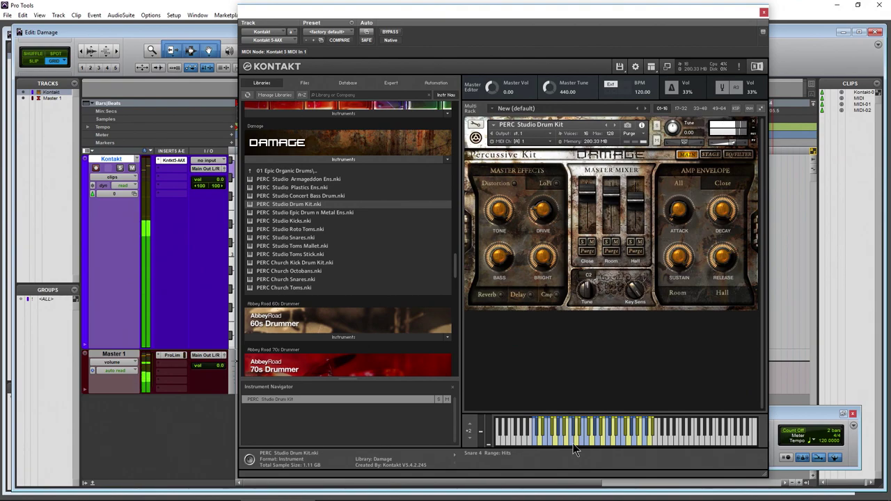
click(573, 444)
click(573, 444)
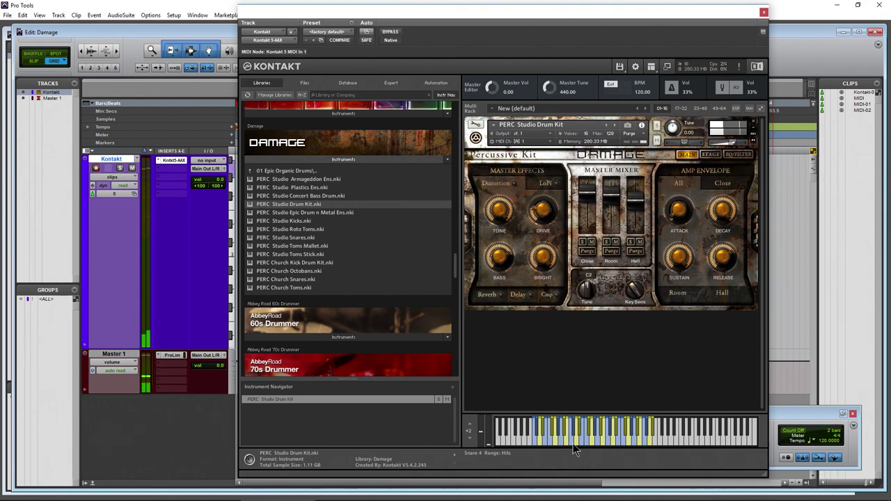
click(573, 444)
click(573, 443)
click(573, 443)
click(573, 443)
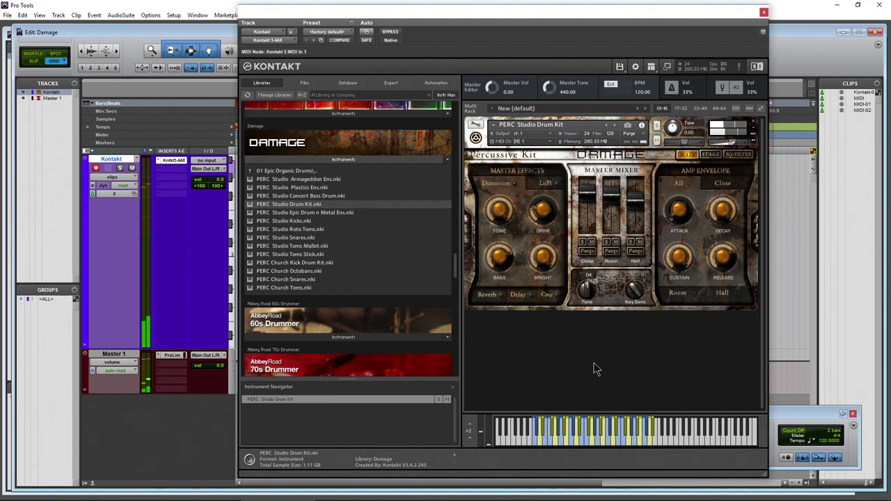
- Replace the Studio Drum Kit with LPS Mangled Pop Full from the Rhythmic Suites' Loop Menus folder and show its T-FX page
click(753, 124)
click(293, 172)
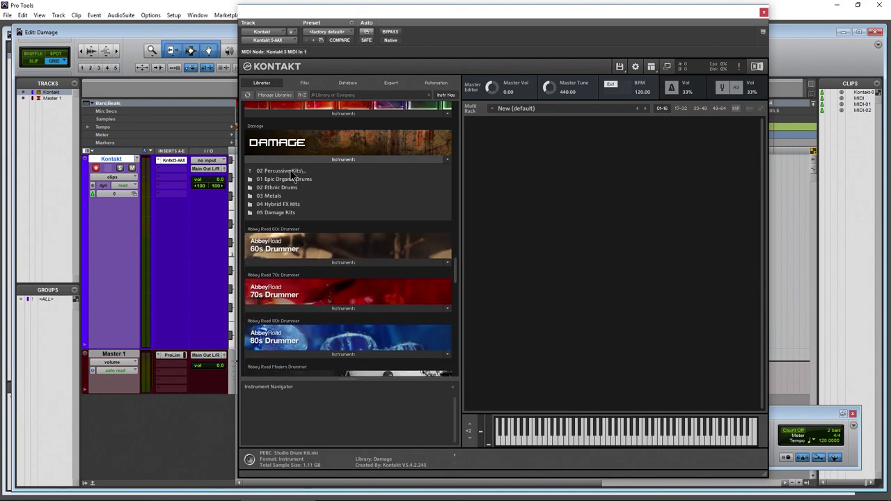
click(291, 172)
click(290, 172)
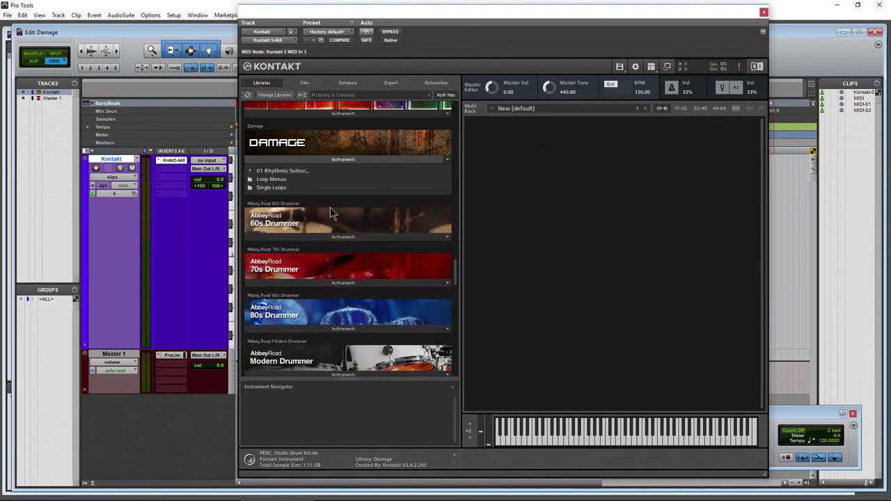
click(282, 181)
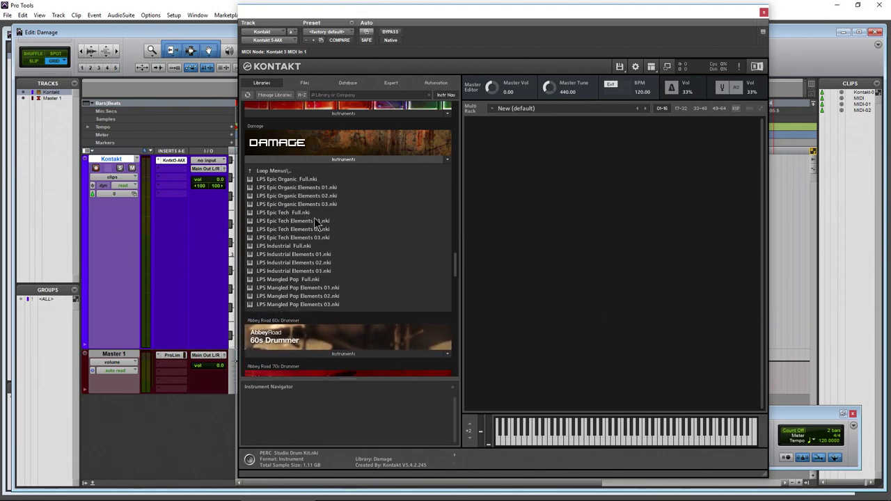
click(284, 280)
drag(282, 285, 626, 237)
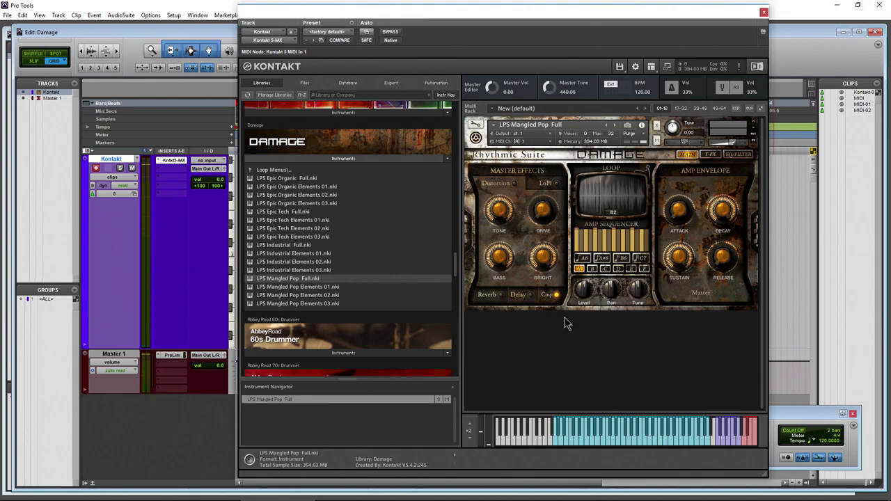
click(710, 154)
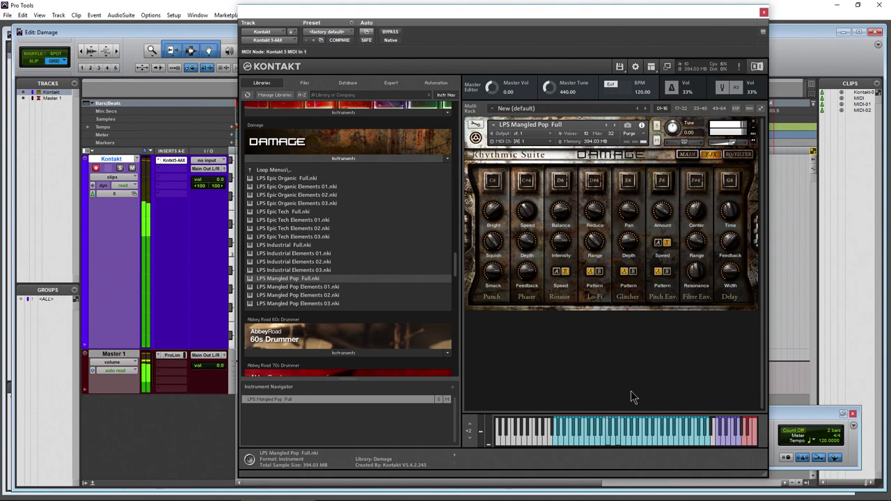
- Replace Mangled Pop Full with LPS Epic Tech Full, without saving changes to the instrument, and show the T-FX page
click(753, 122)
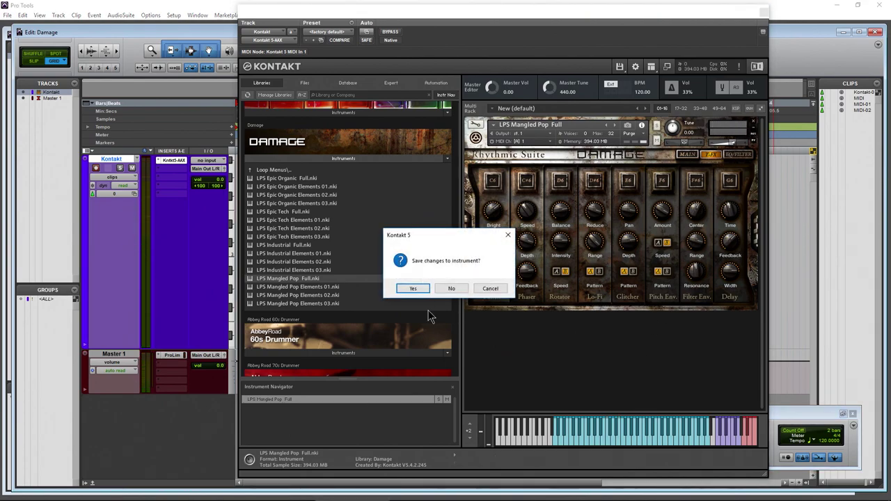
click(460, 289)
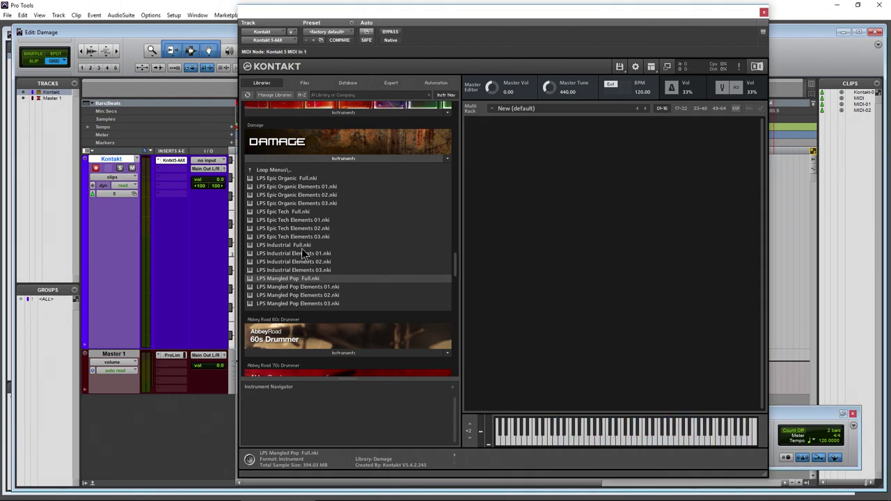
click(297, 247)
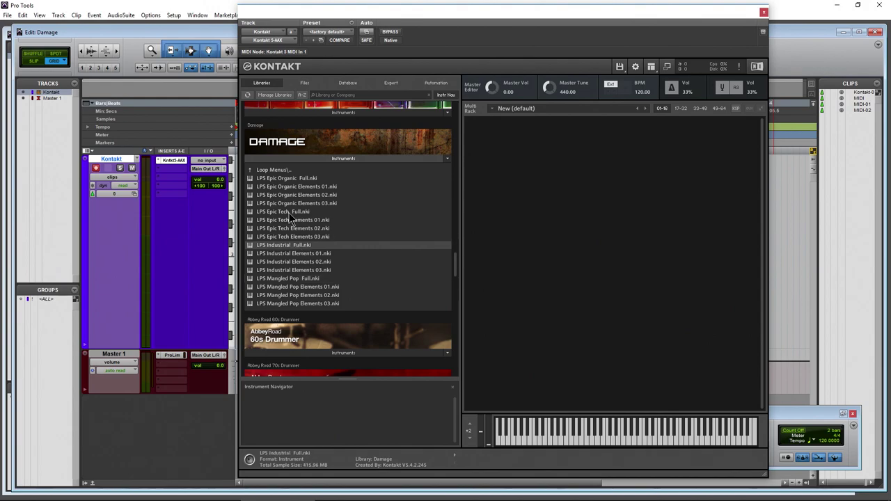
click(289, 213)
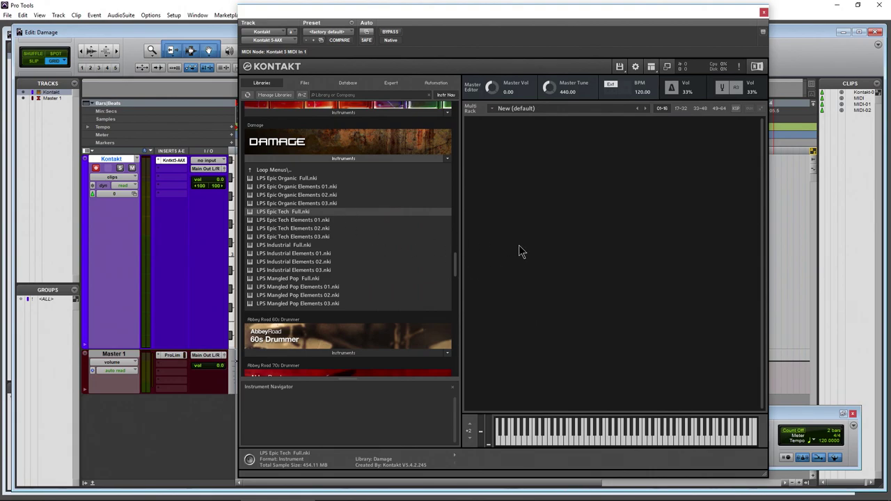
drag(519, 250, 521, 252)
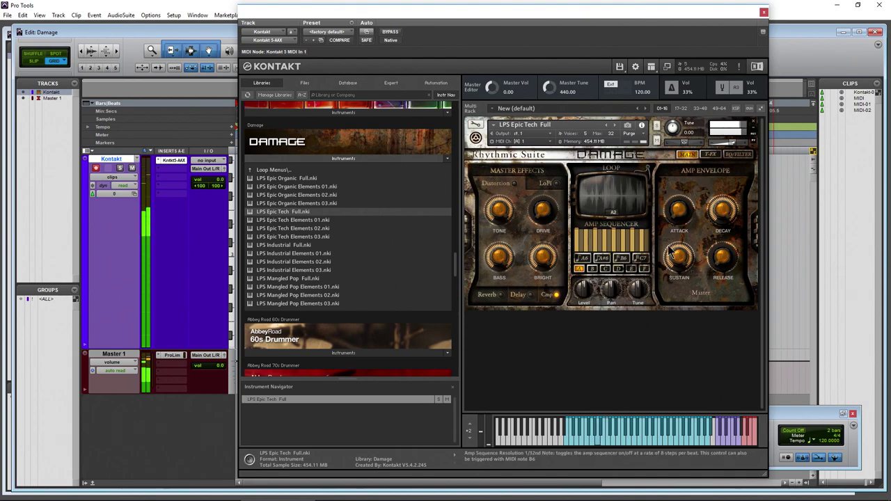
click(710, 155)
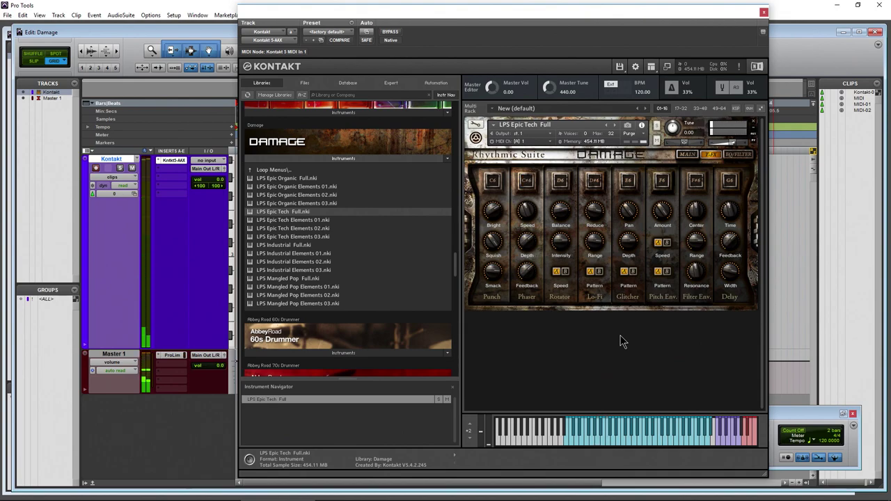
- Remove the Epic Tech instrument without saving its changes and load LPS Epic Organic Full
click(753, 123)
click(451, 288)
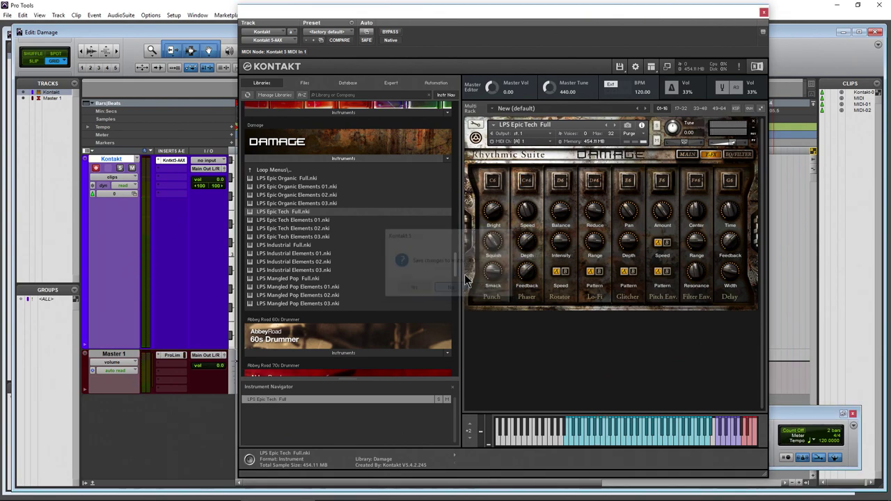
click(293, 180)
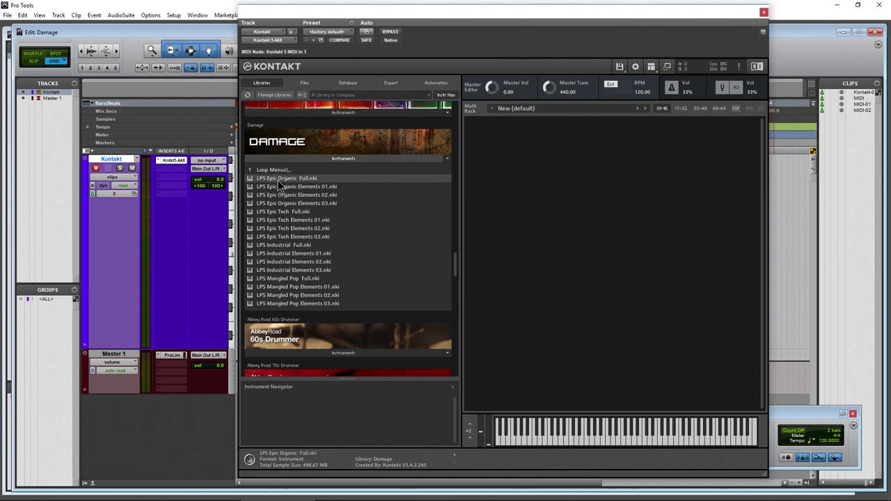
drag(278, 180, 540, 275)
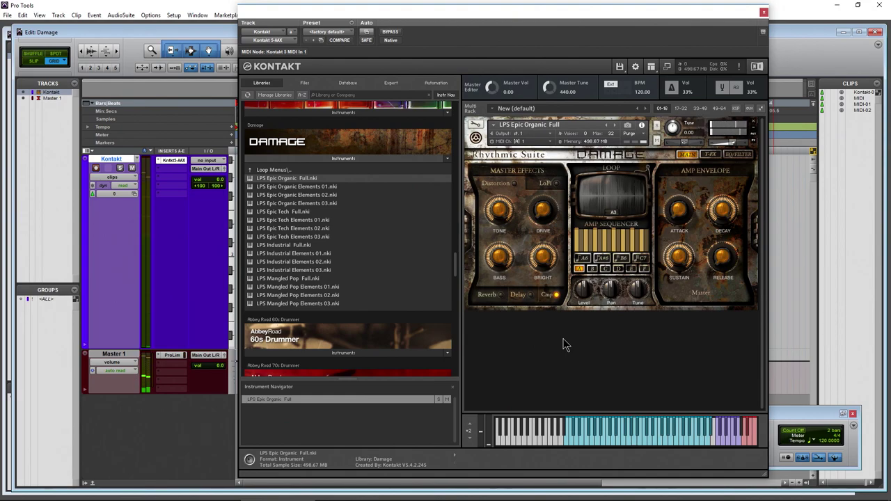
- Add PERC Damage Hits MW and PERC Exploding Cars from the Percussive Kits' 04 Hybrid FX Hits folder to the rack
click(271, 170)
click(282, 170)
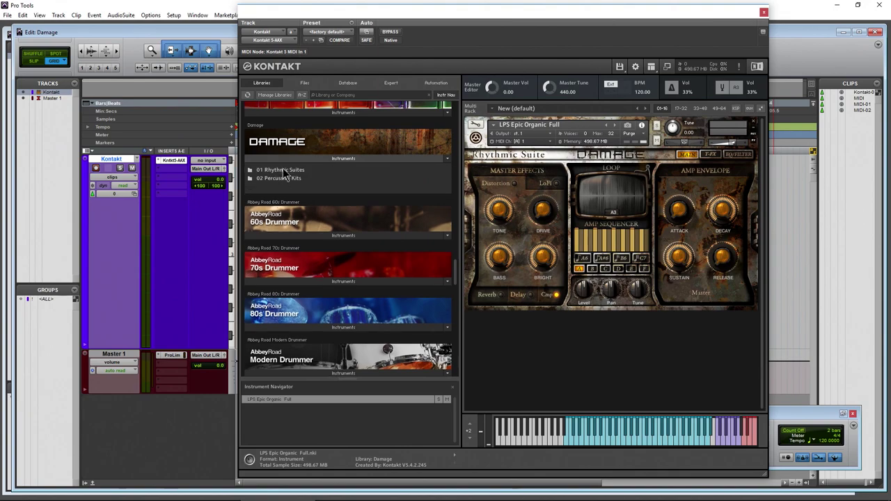
click(291, 179)
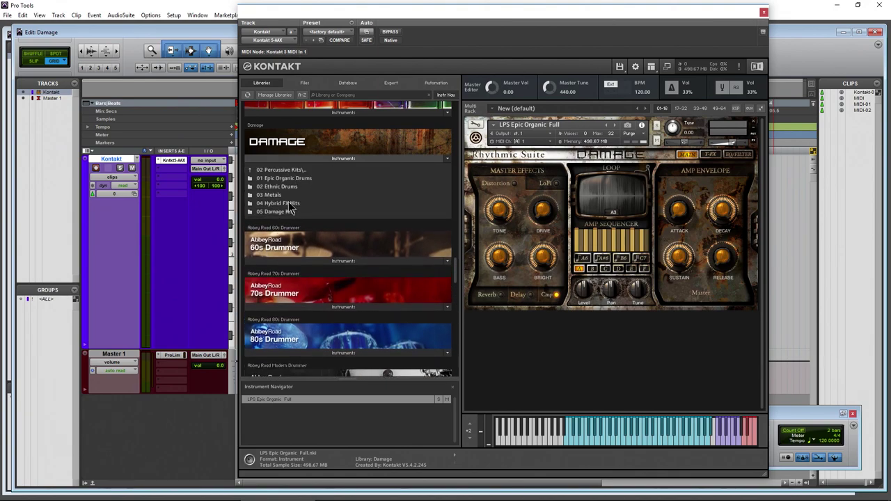
click(278, 203)
click(289, 180)
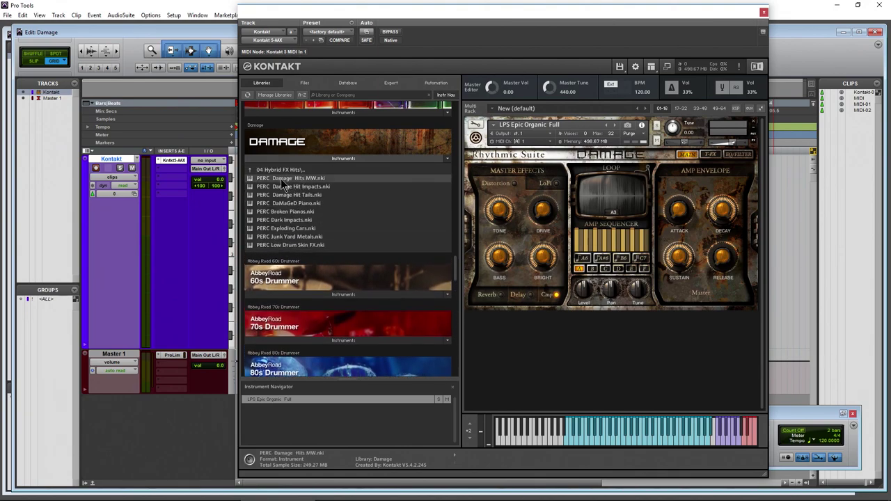
drag(280, 178, 437, 218)
drag(558, 356, 553, 355)
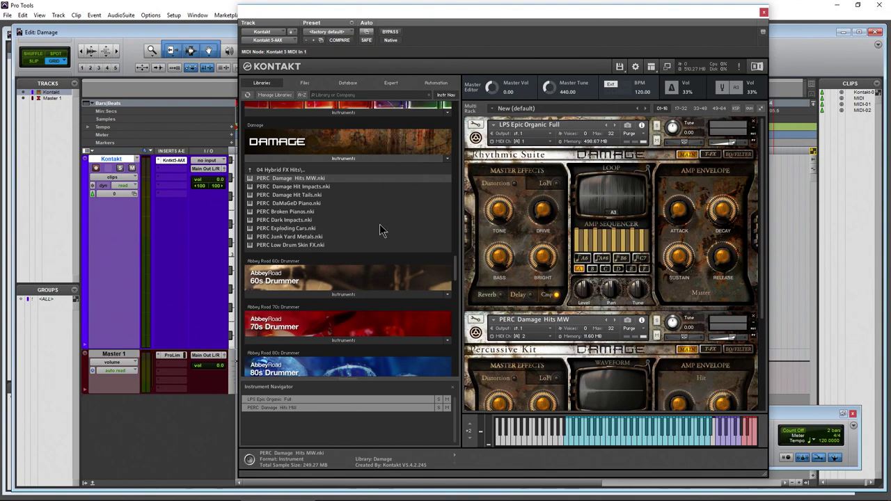
scroll(740, 141, down, 3)
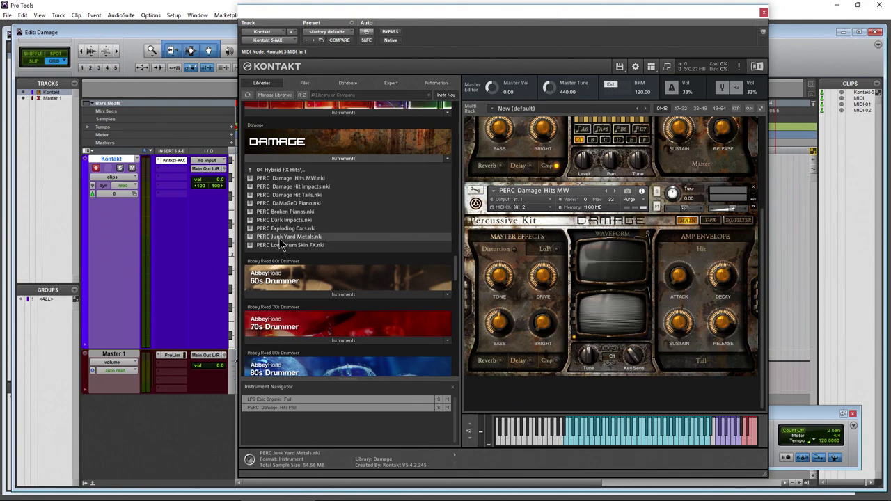
drag(274, 235, 535, 400)
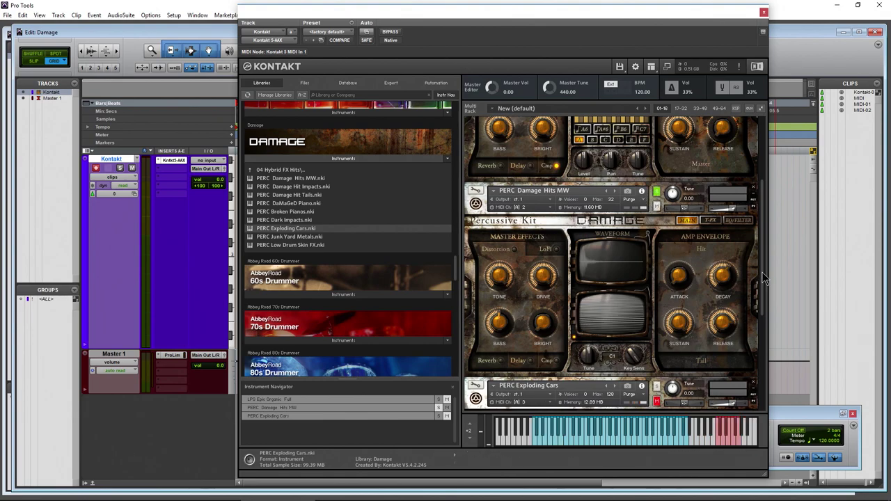
- Set the soloed Damage Hits MW instrument's MIDI channel to Omni and audition its C1 hit
scroll(762, 275, down, 1)
click(541, 188)
click(542, 200)
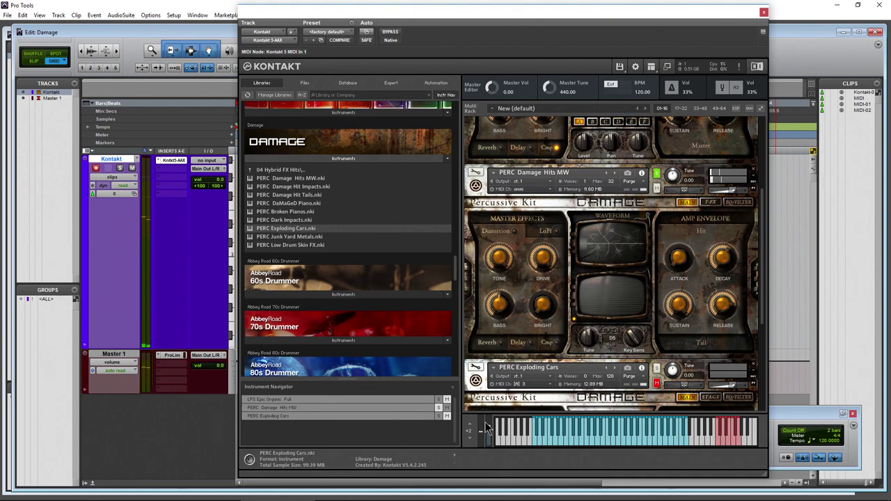
click(532, 438)
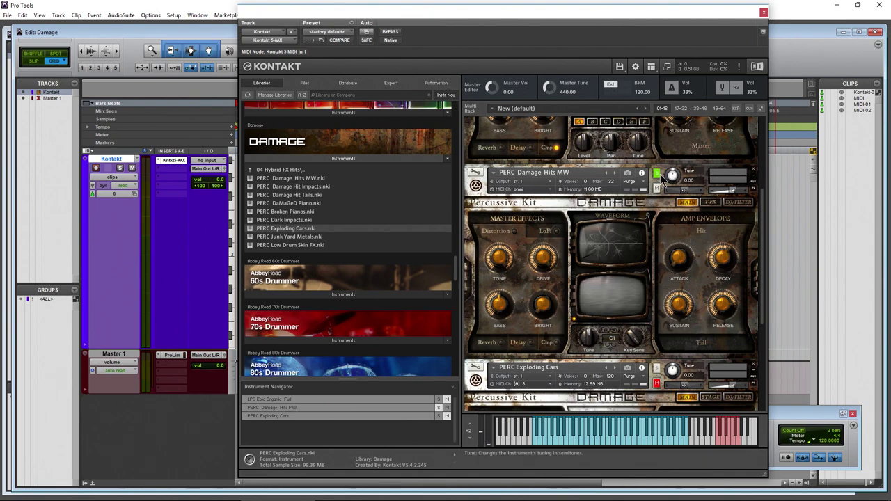
- Solo PERC Exploding Cars instead of Damage Hits MW and set its MIDI channel to Omni
click(727, 257)
scroll(762, 234, down, 5)
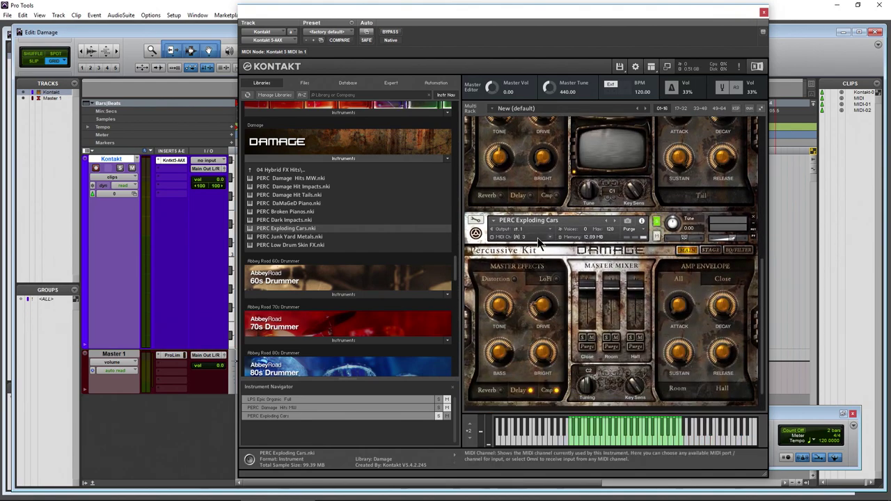
click(521, 237)
click(529, 245)
scroll(761, 292, down, 1)
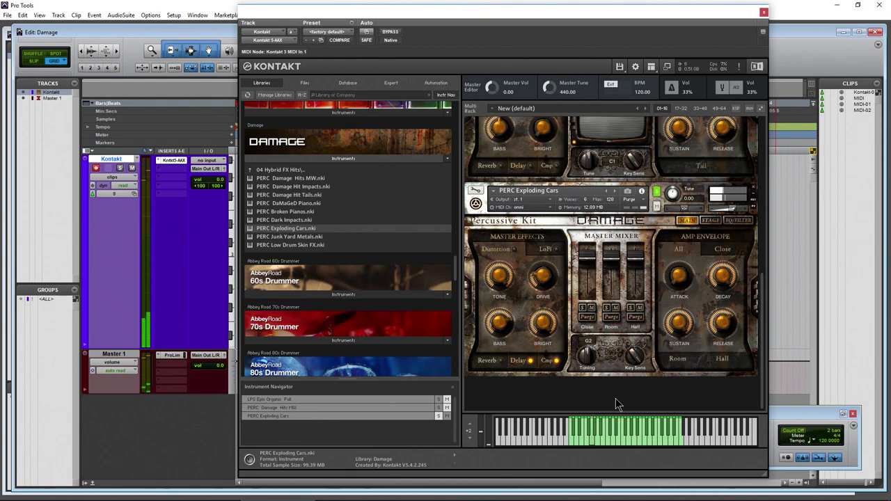
- Add PERC Broken Pianos to the rack below Exploding Cars
click(282, 212)
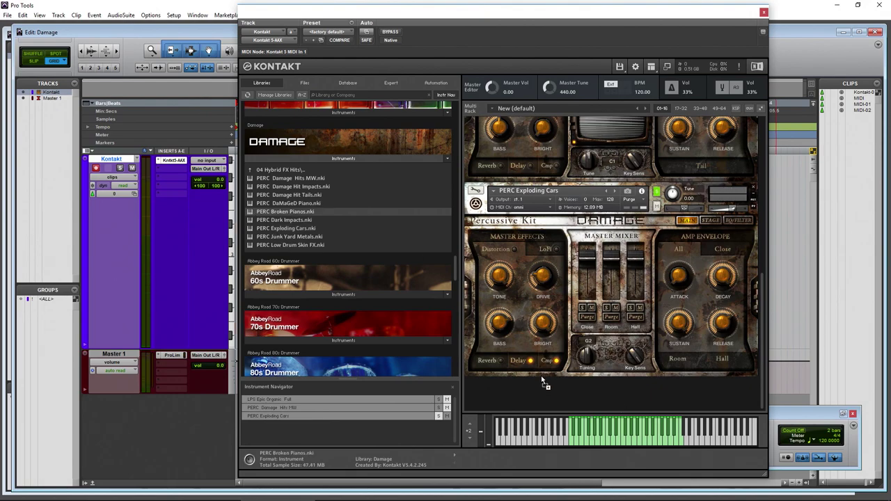
drag(544, 383, 544, 385)
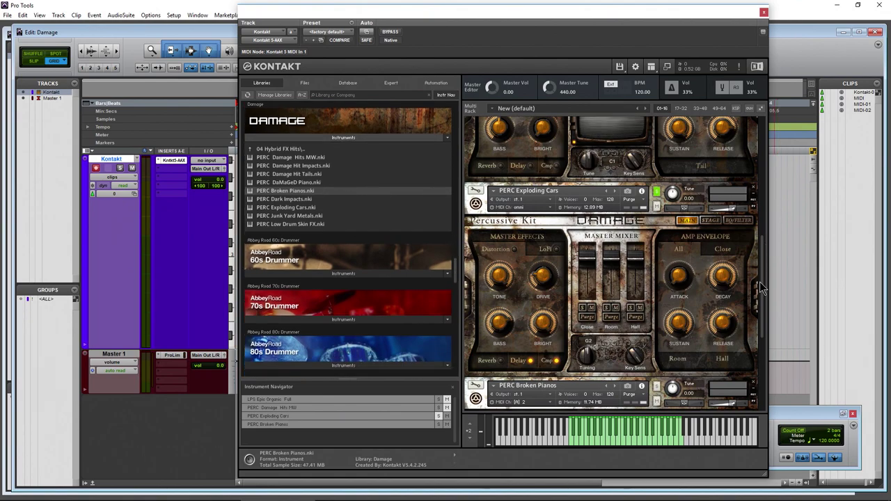
scroll(760, 274, down, 3)
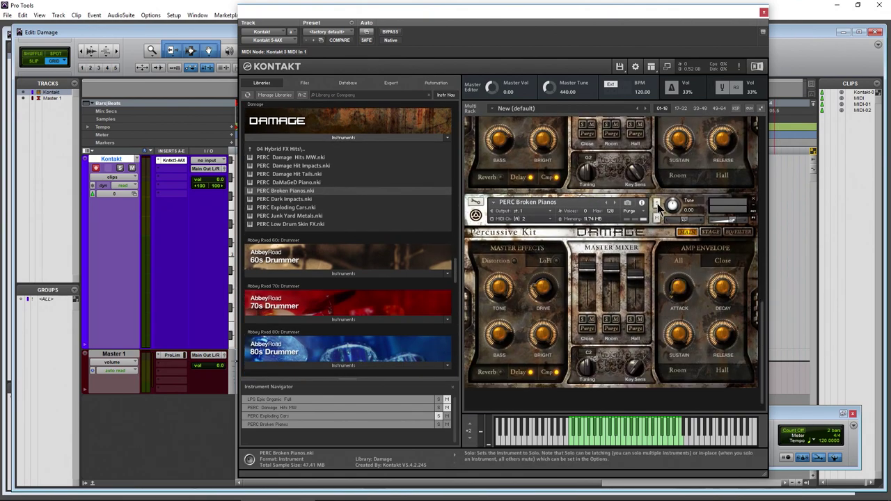
- Solo PERC Broken Pianos instead of Exploding Cars and set its MIDI channel to Omni
click(515, 218)
click(518, 226)
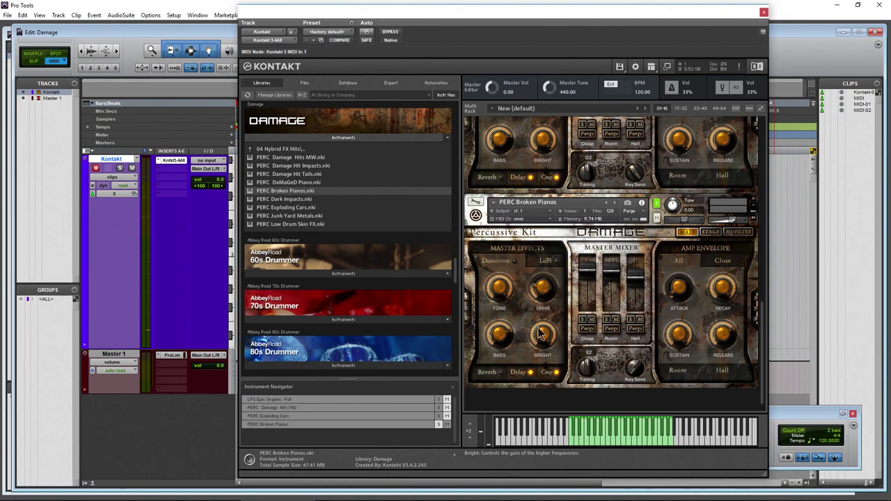
click(753, 202)
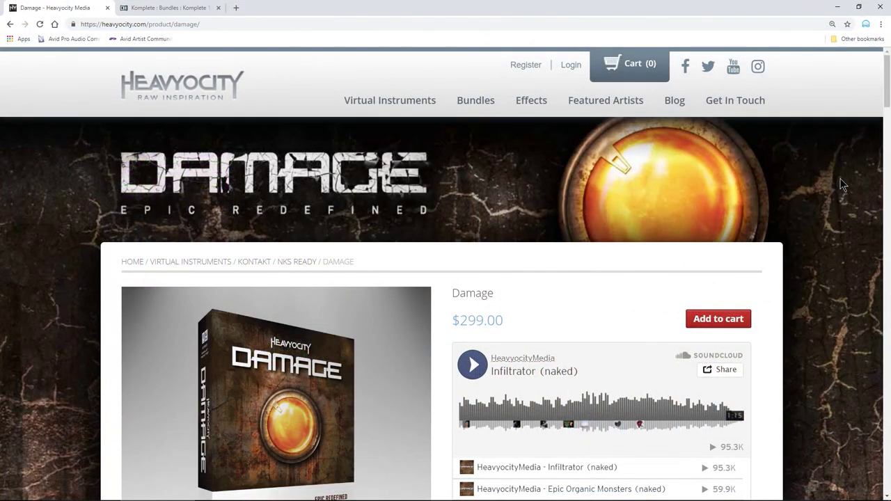
- Switch to Chrome and review Heavyocity's Damage product page and the Komplete 12 Ultimate page down to its included products
scroll(841, 184, down, 3)
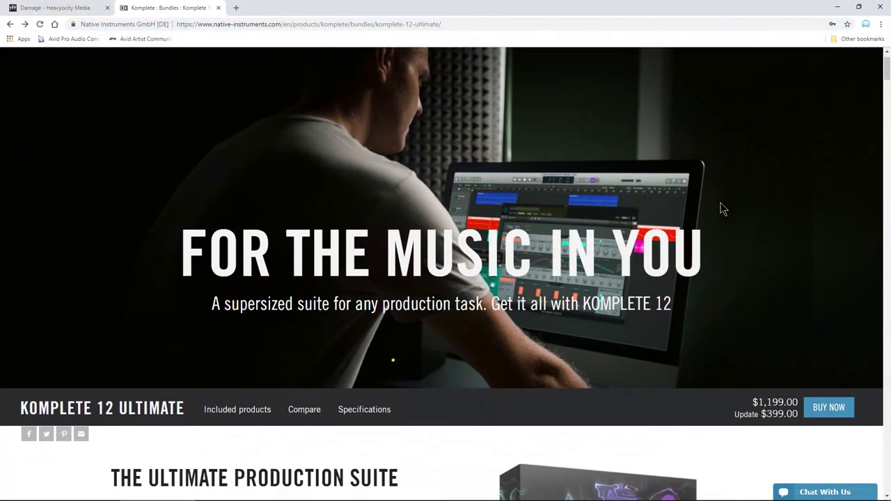
scroll(720, 207, down, 3)
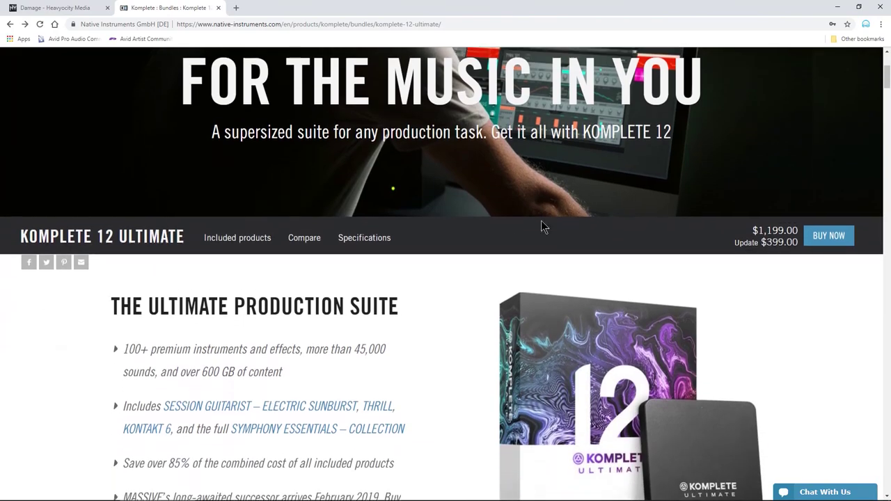
scroll(457, 246, down, 2)
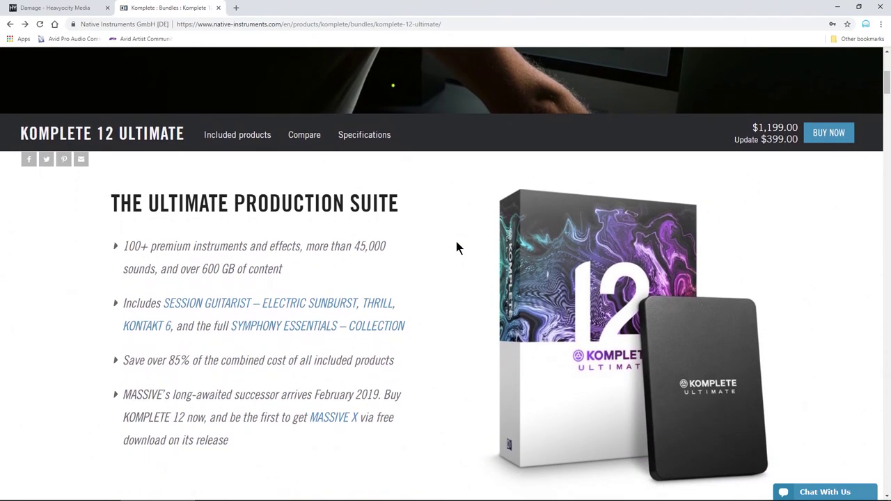
scroll(457, 247, down, 1)
scroll(456, 244, down, 5)
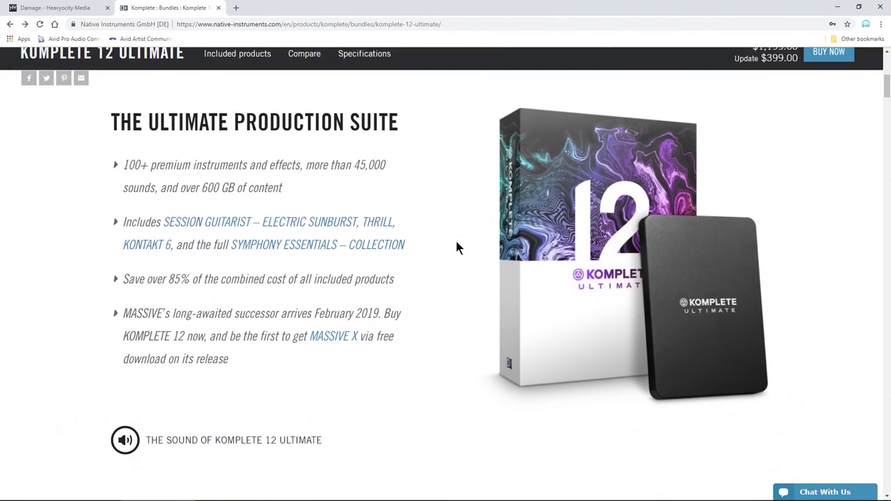
scroll(458, 246, down, 5)
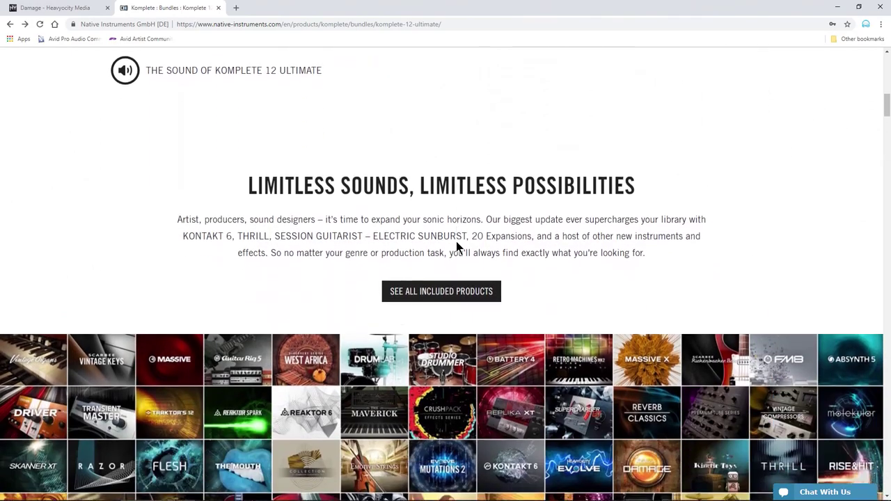